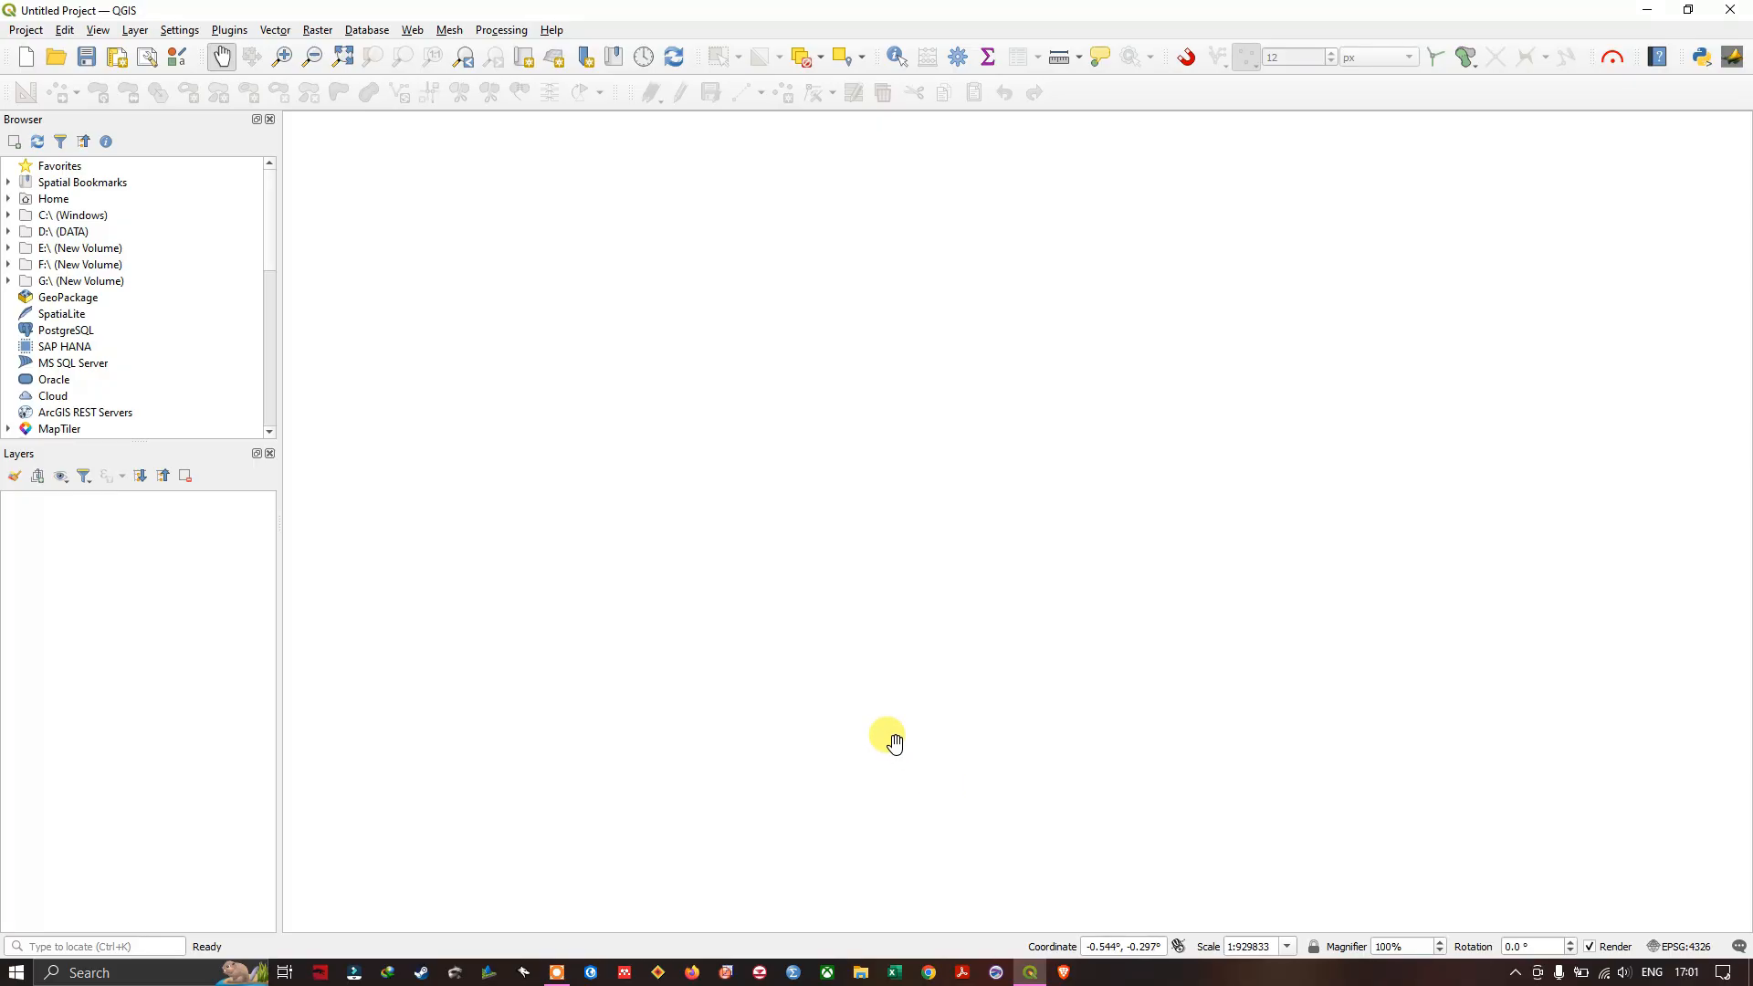
# Step: Install the HCMGIS plugin from the plugin manager by searching its name, then close the manager
pyautogui.click(228, 34)
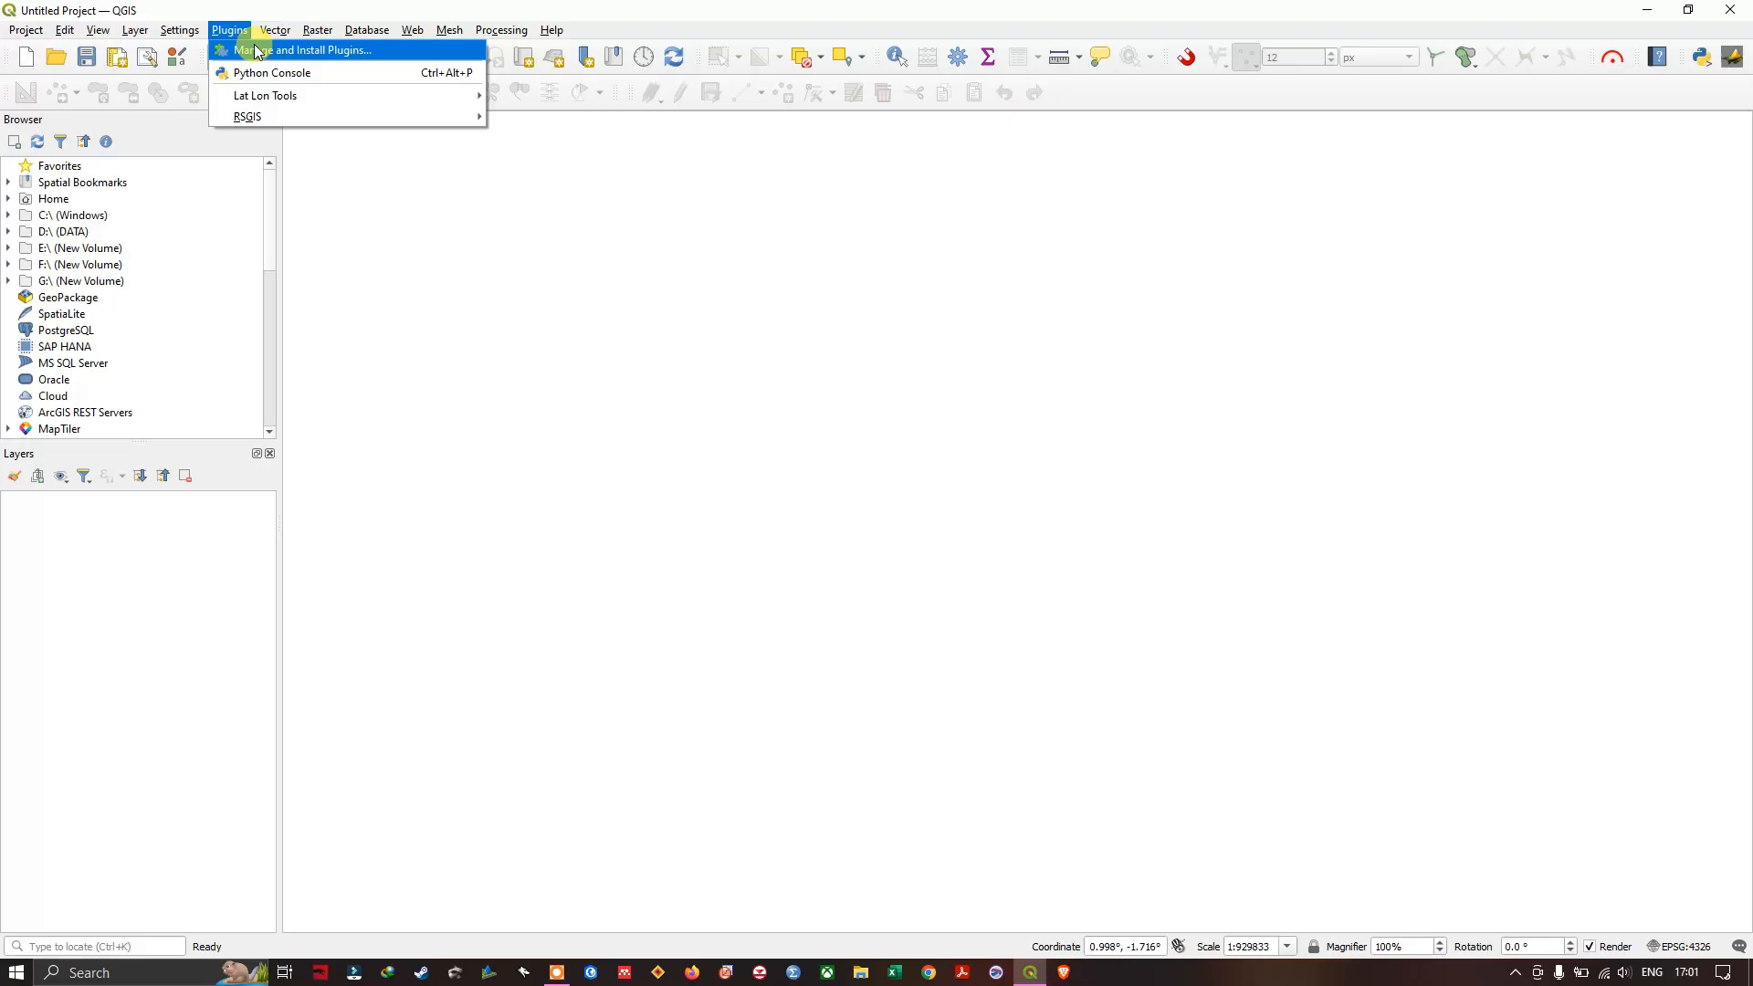
pyautogui.click(261, 49)
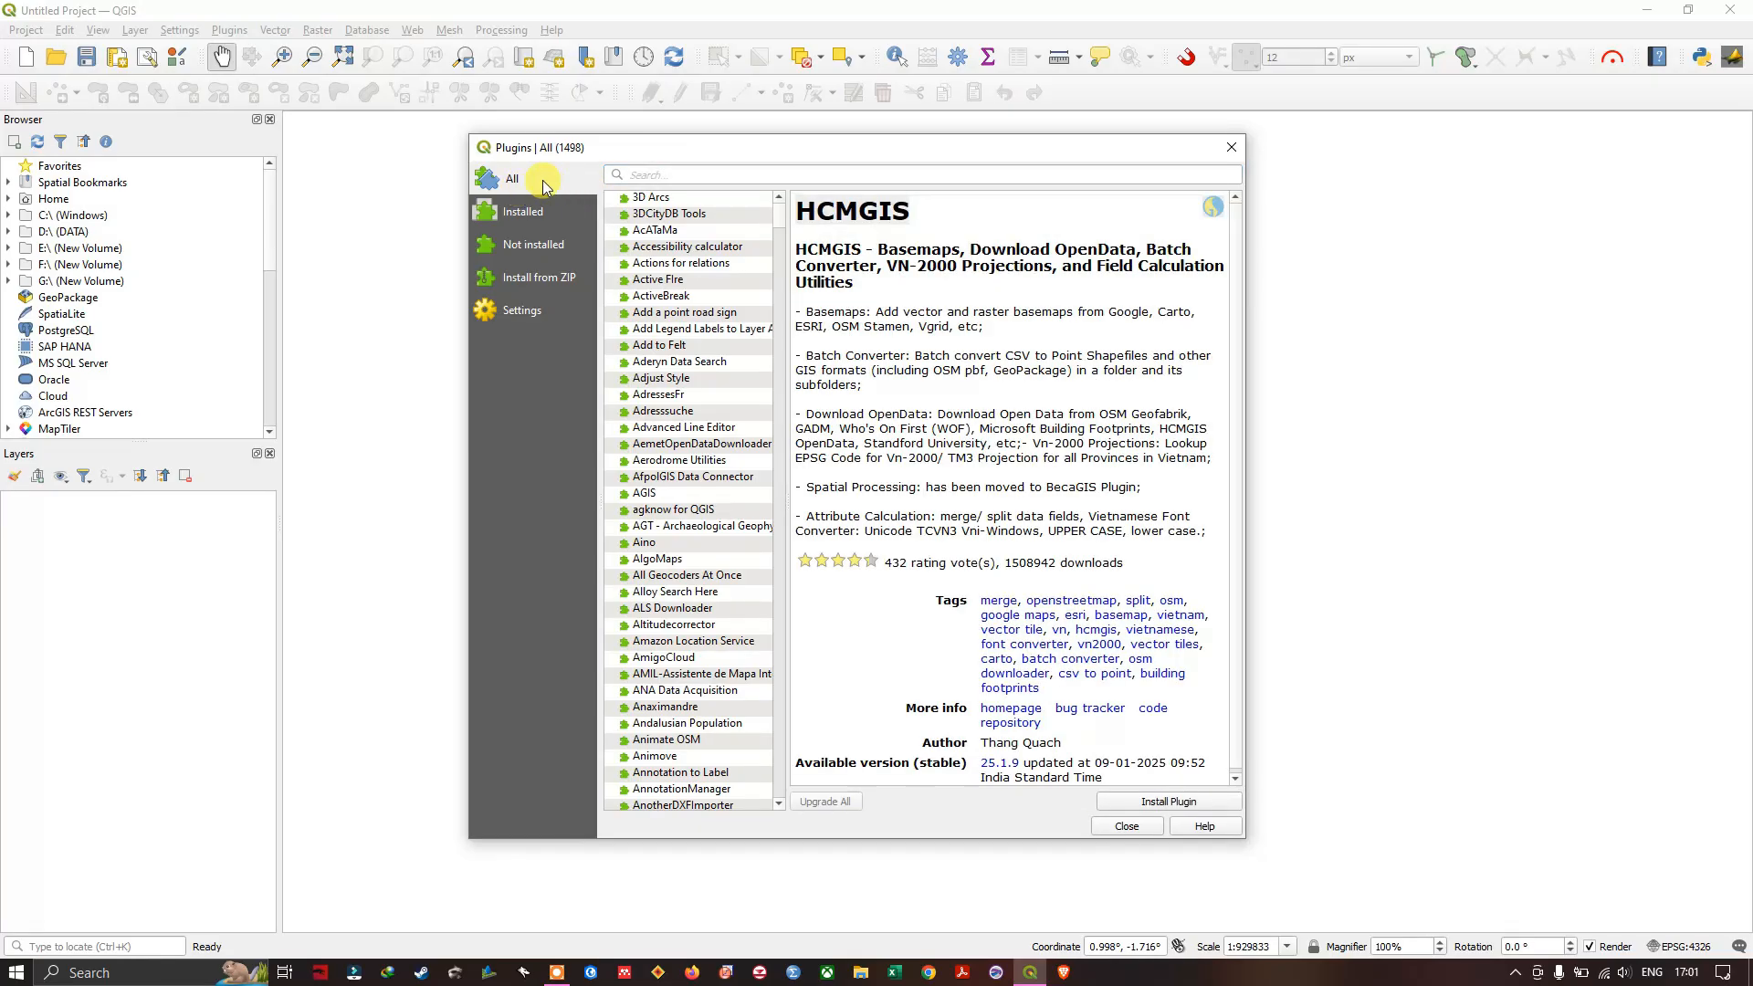
pyautogui.click(639, 175)
pyautogui.write('HCMGIS')
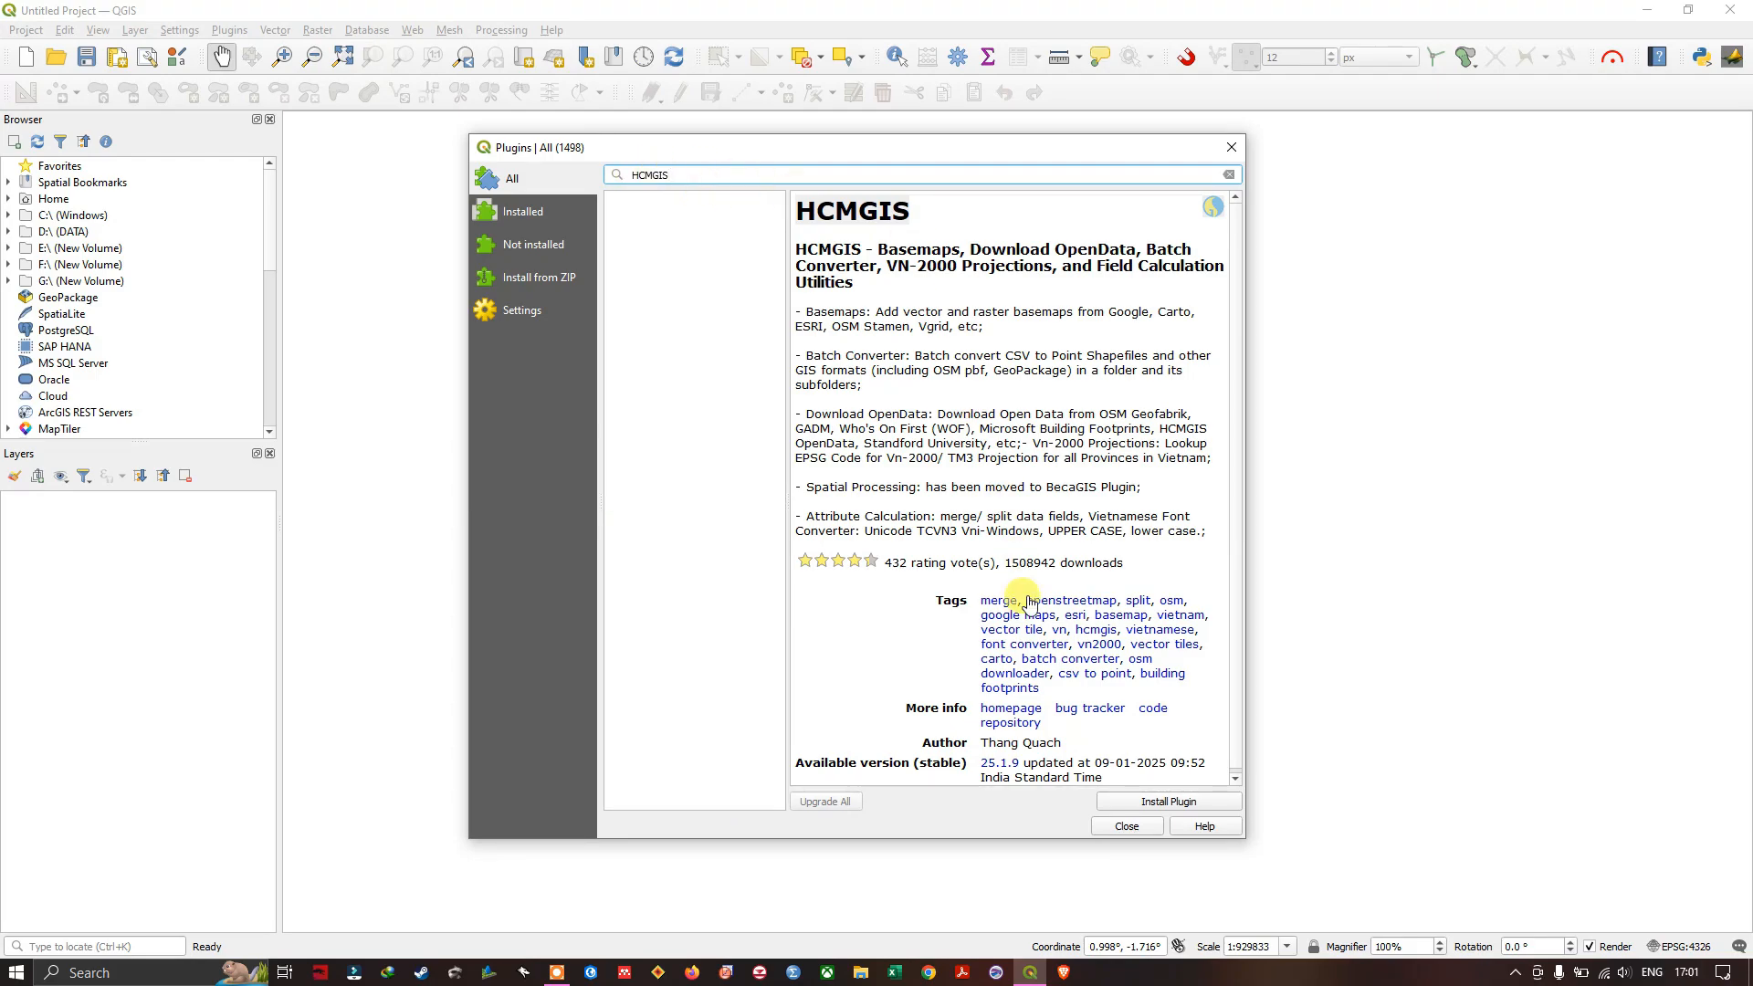
pyautogui.click(1168, 801)
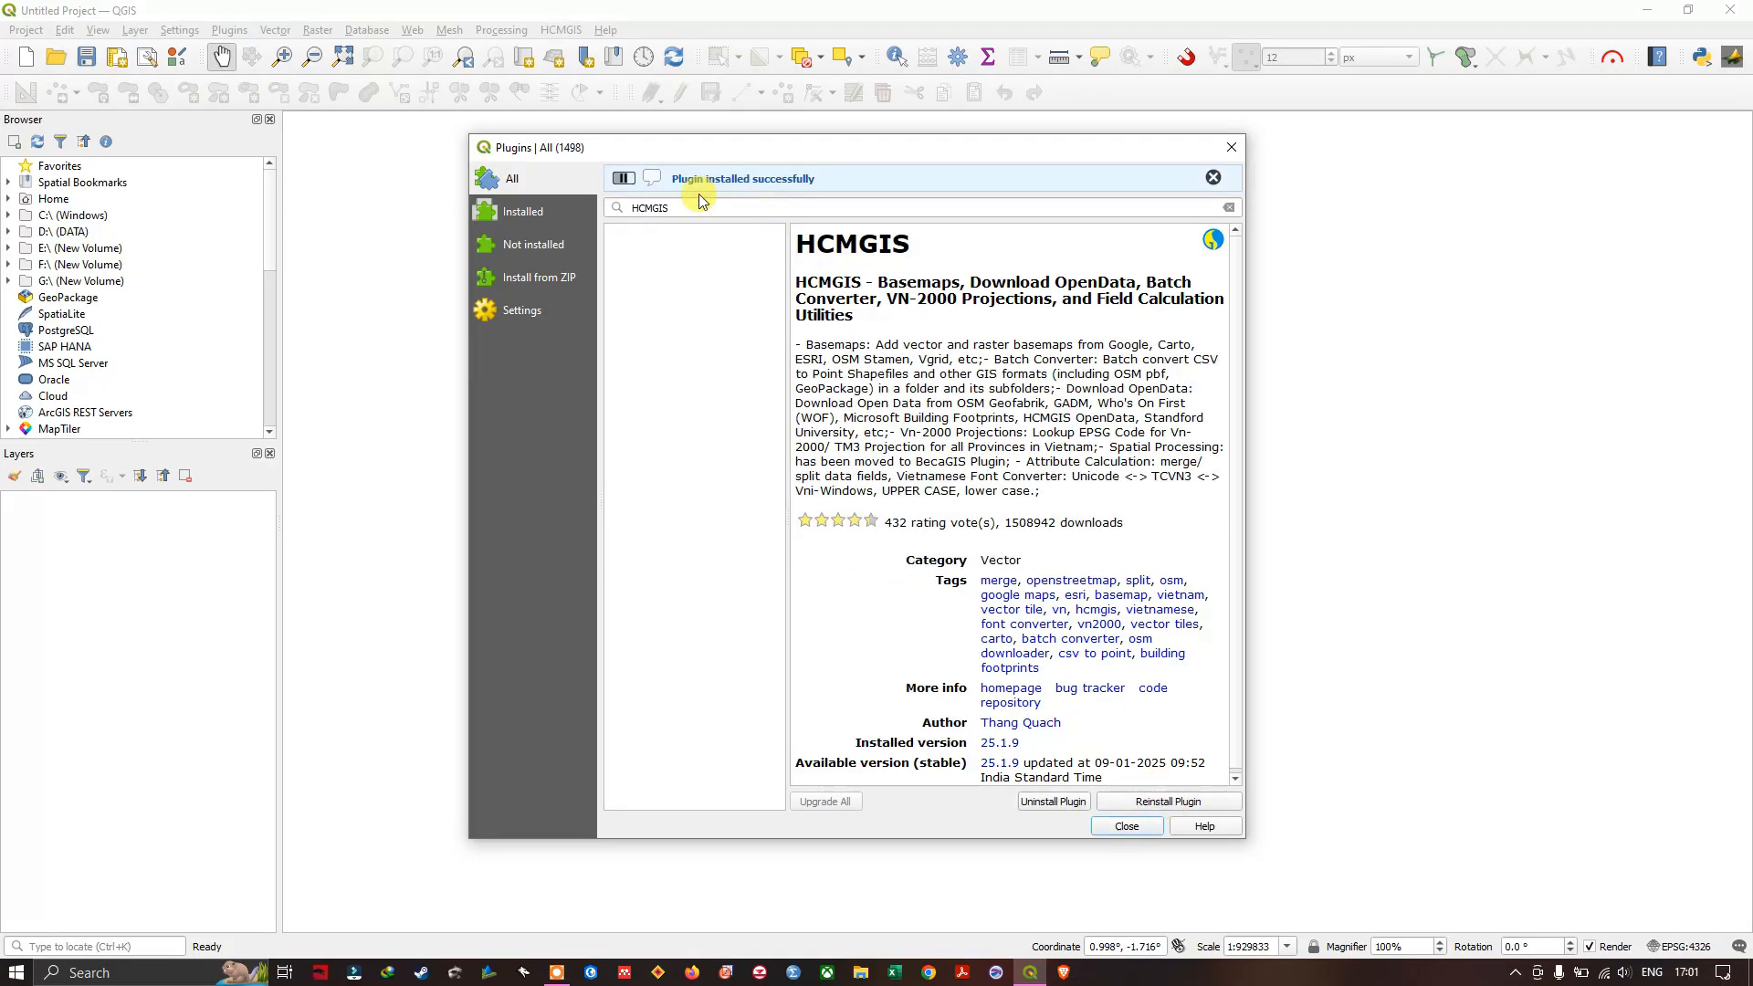
pyautogui.click(1140, 822)
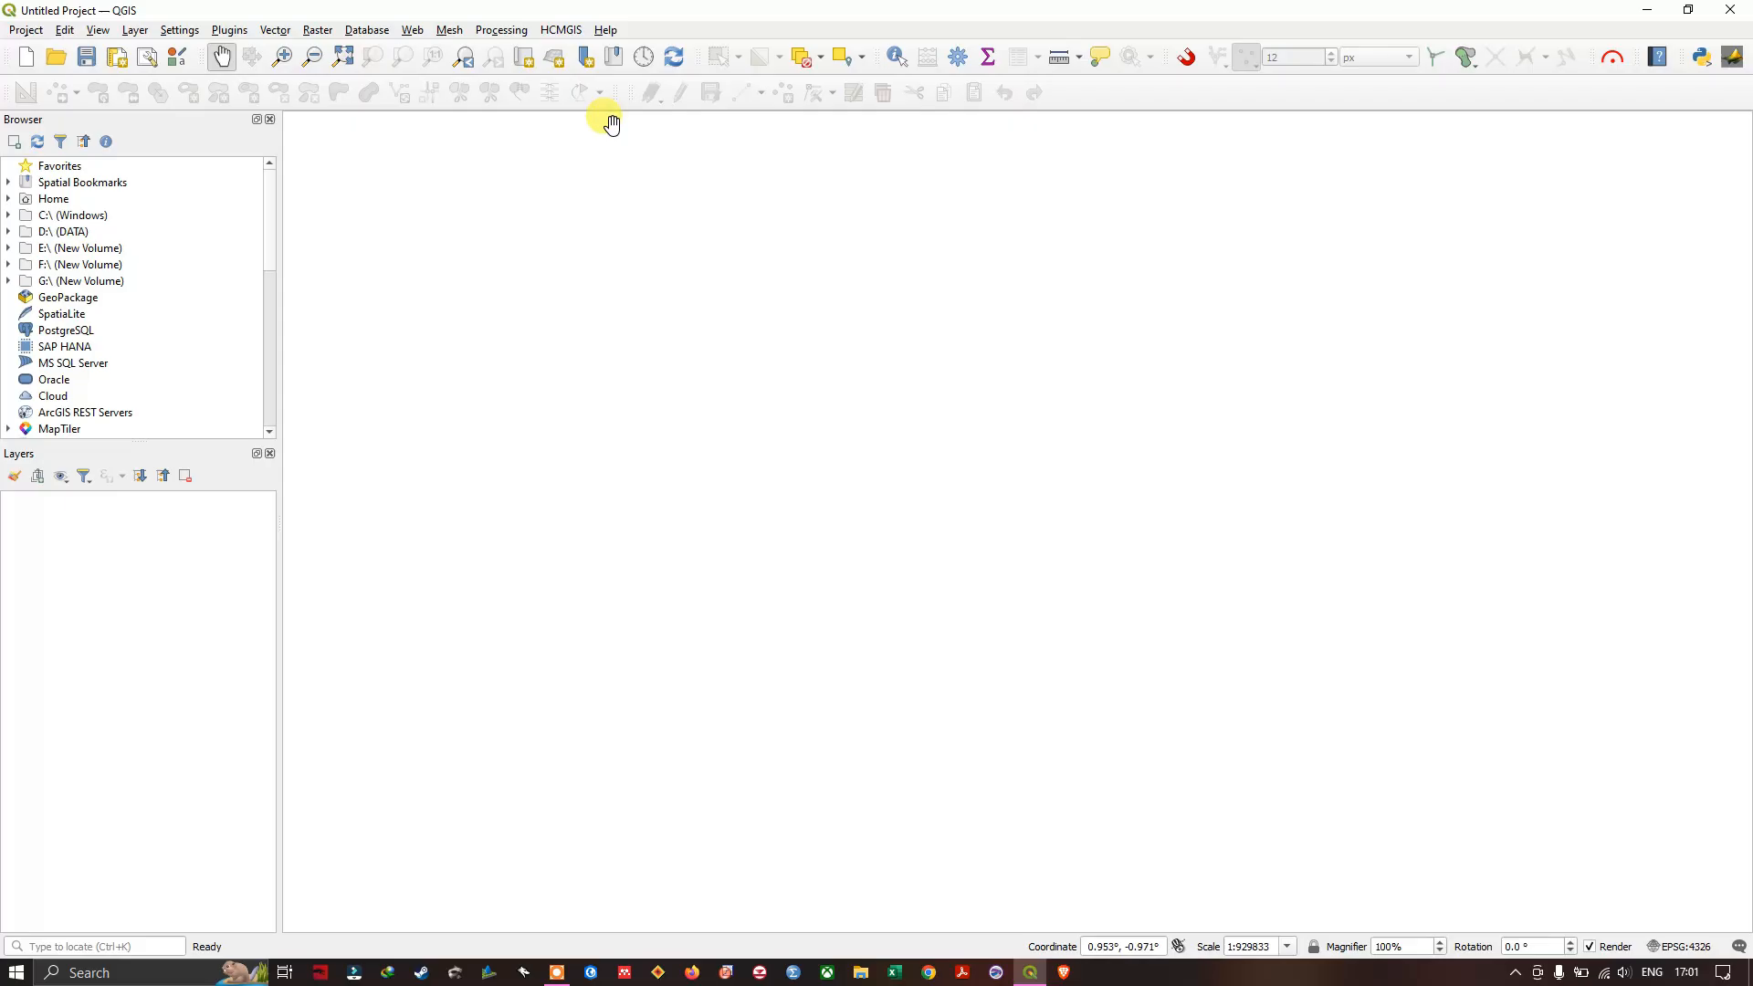
# Step: Add the ESRI OSM Street vector-tile basemap from the HCMGIS menu
pyautogui.click(569, 35)
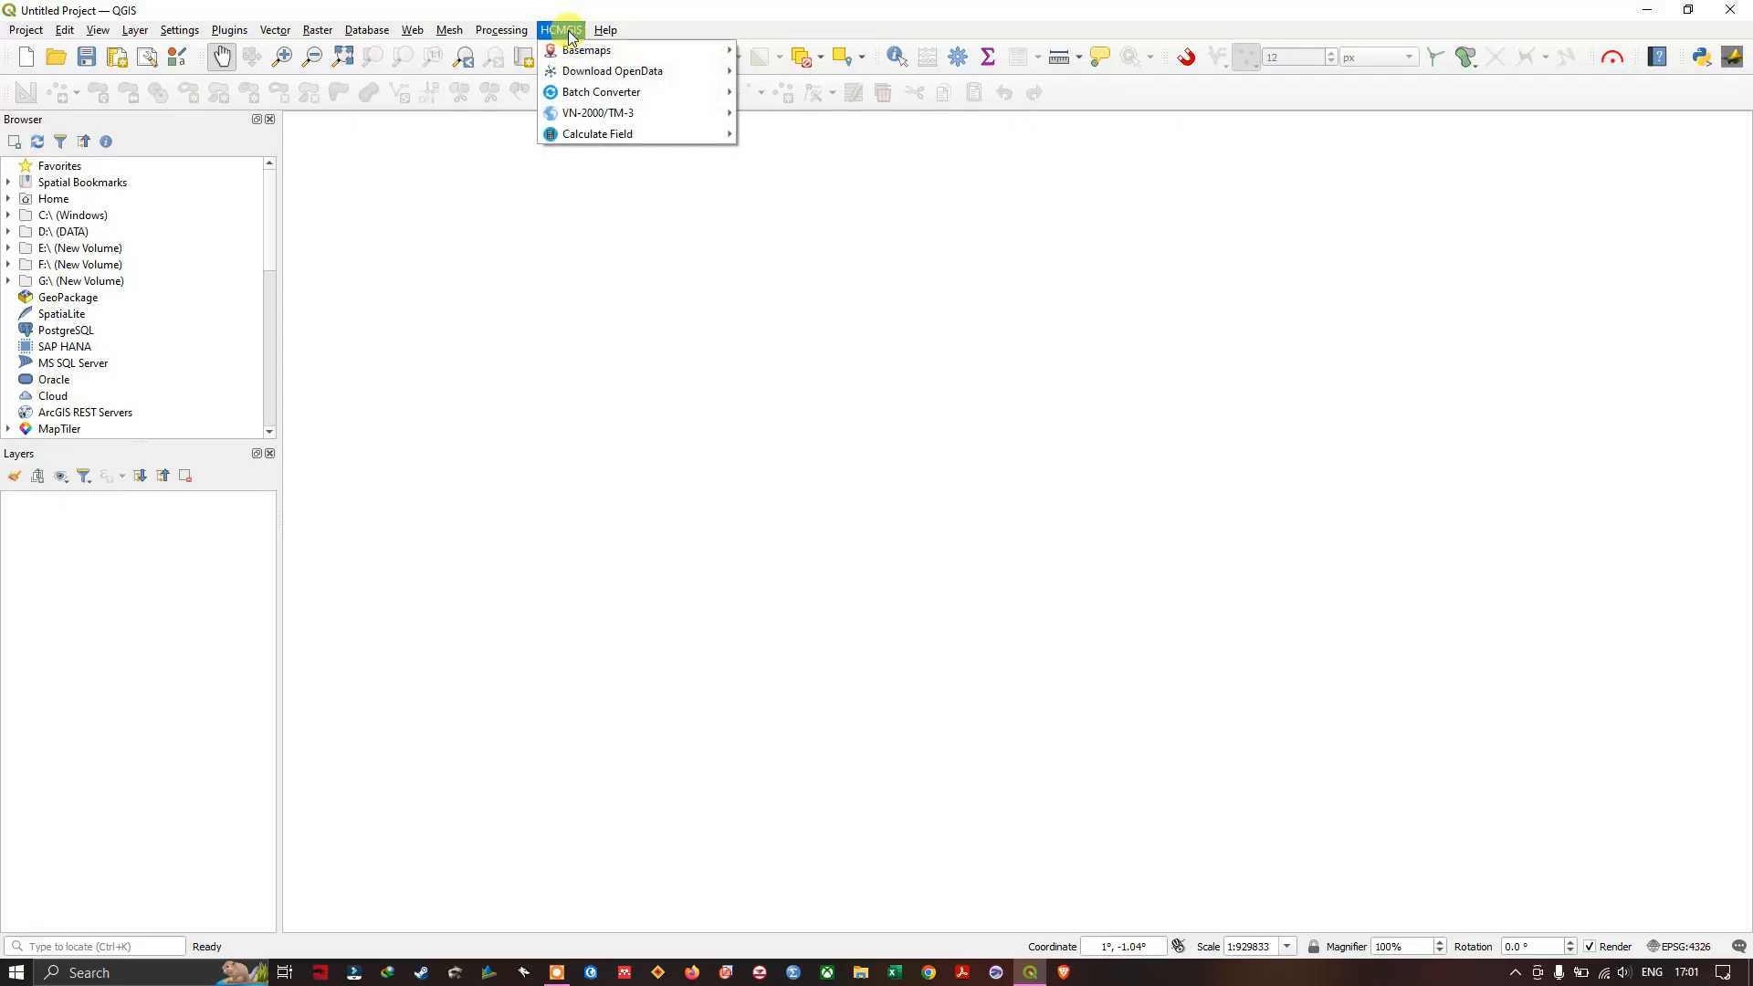
pyautogui.moveTo(586, 49)
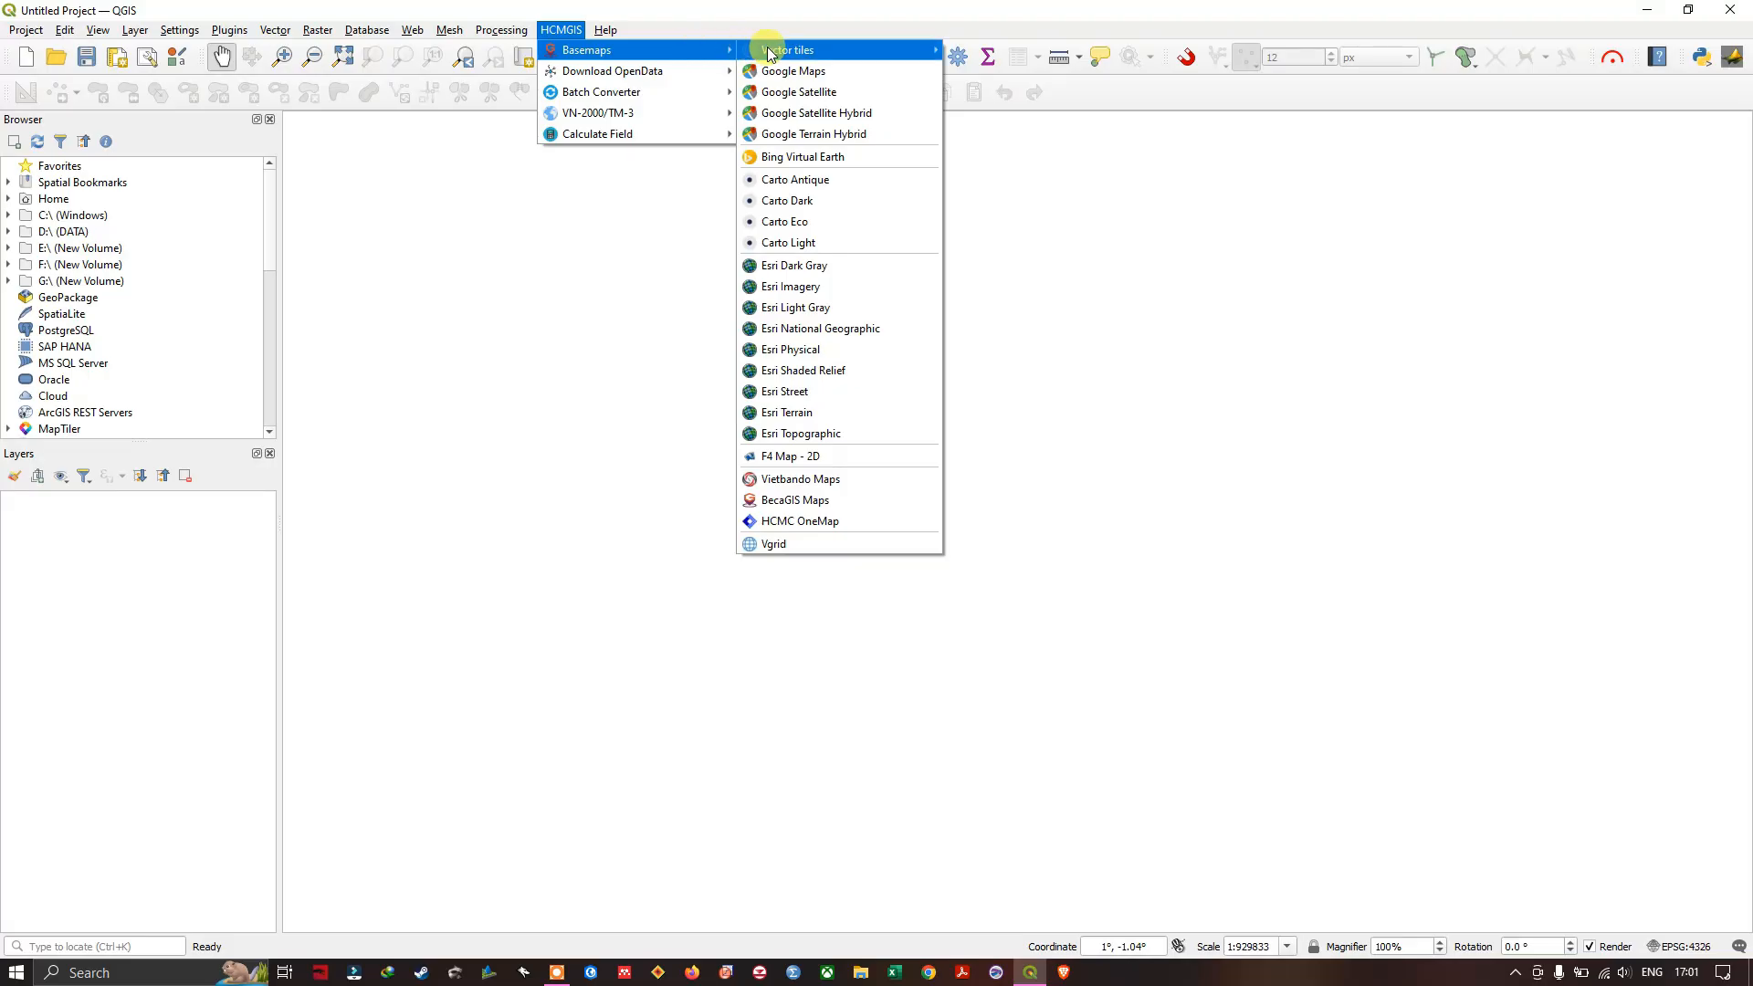
pyautogui.moveTo(787, 50)
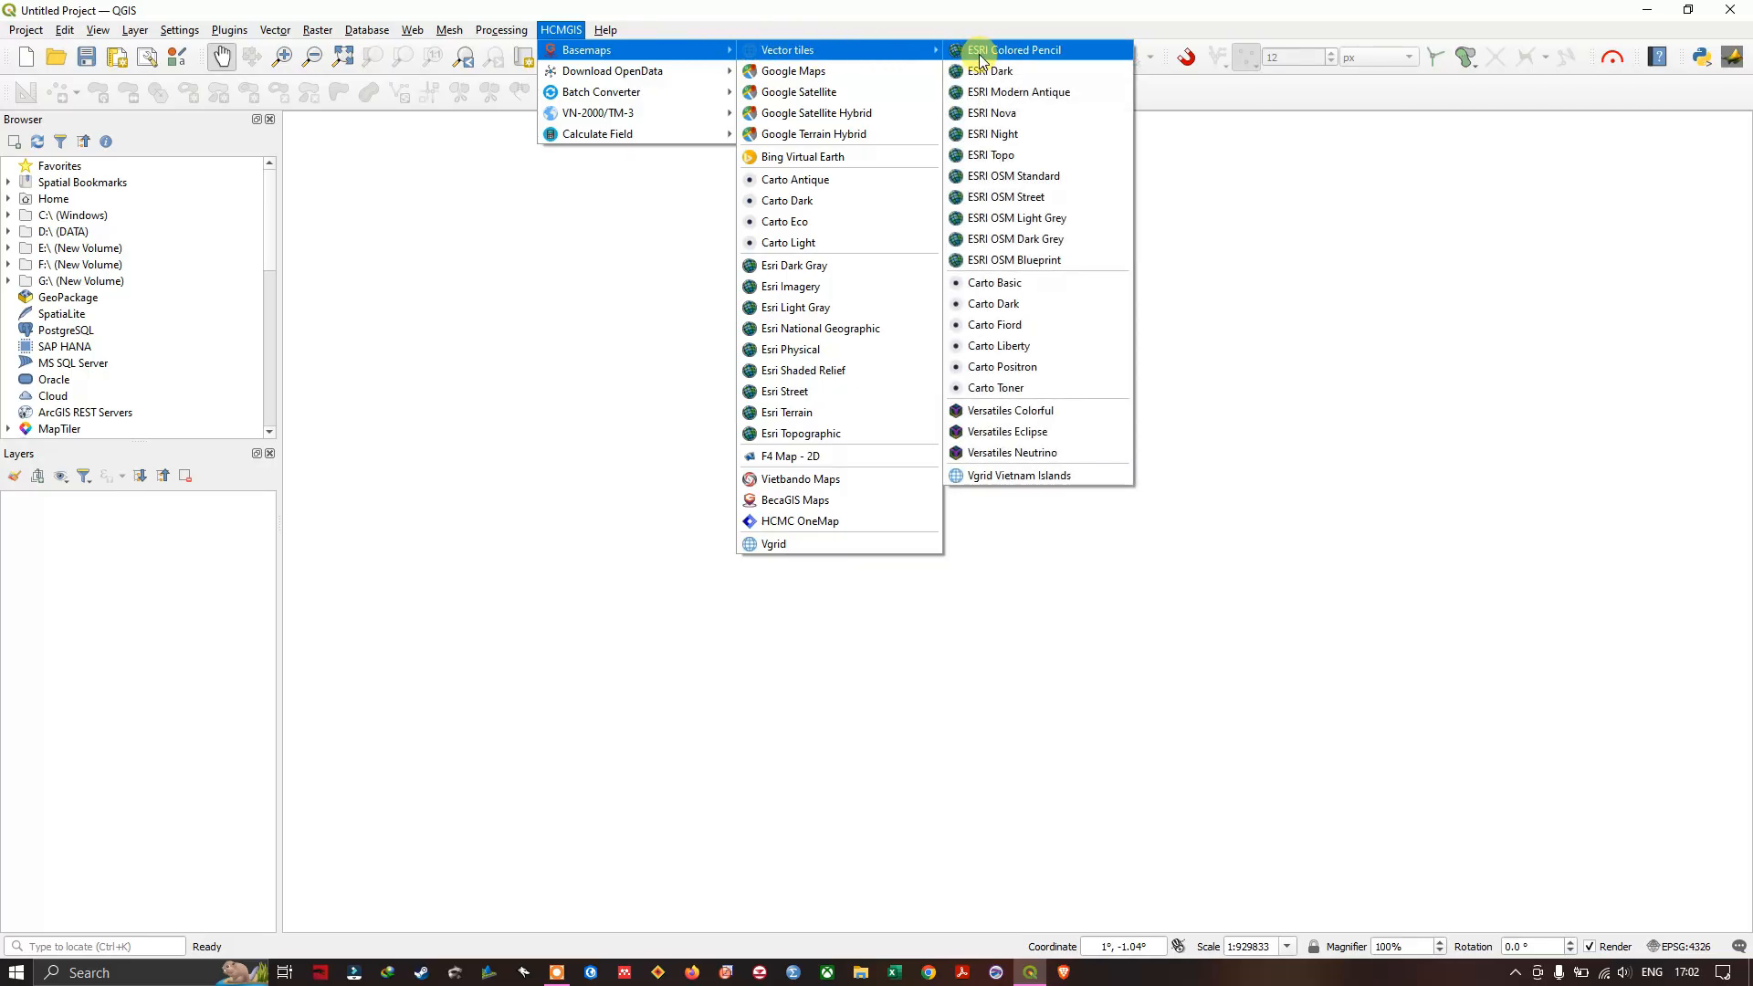
pyautogui.click(1007, 200)
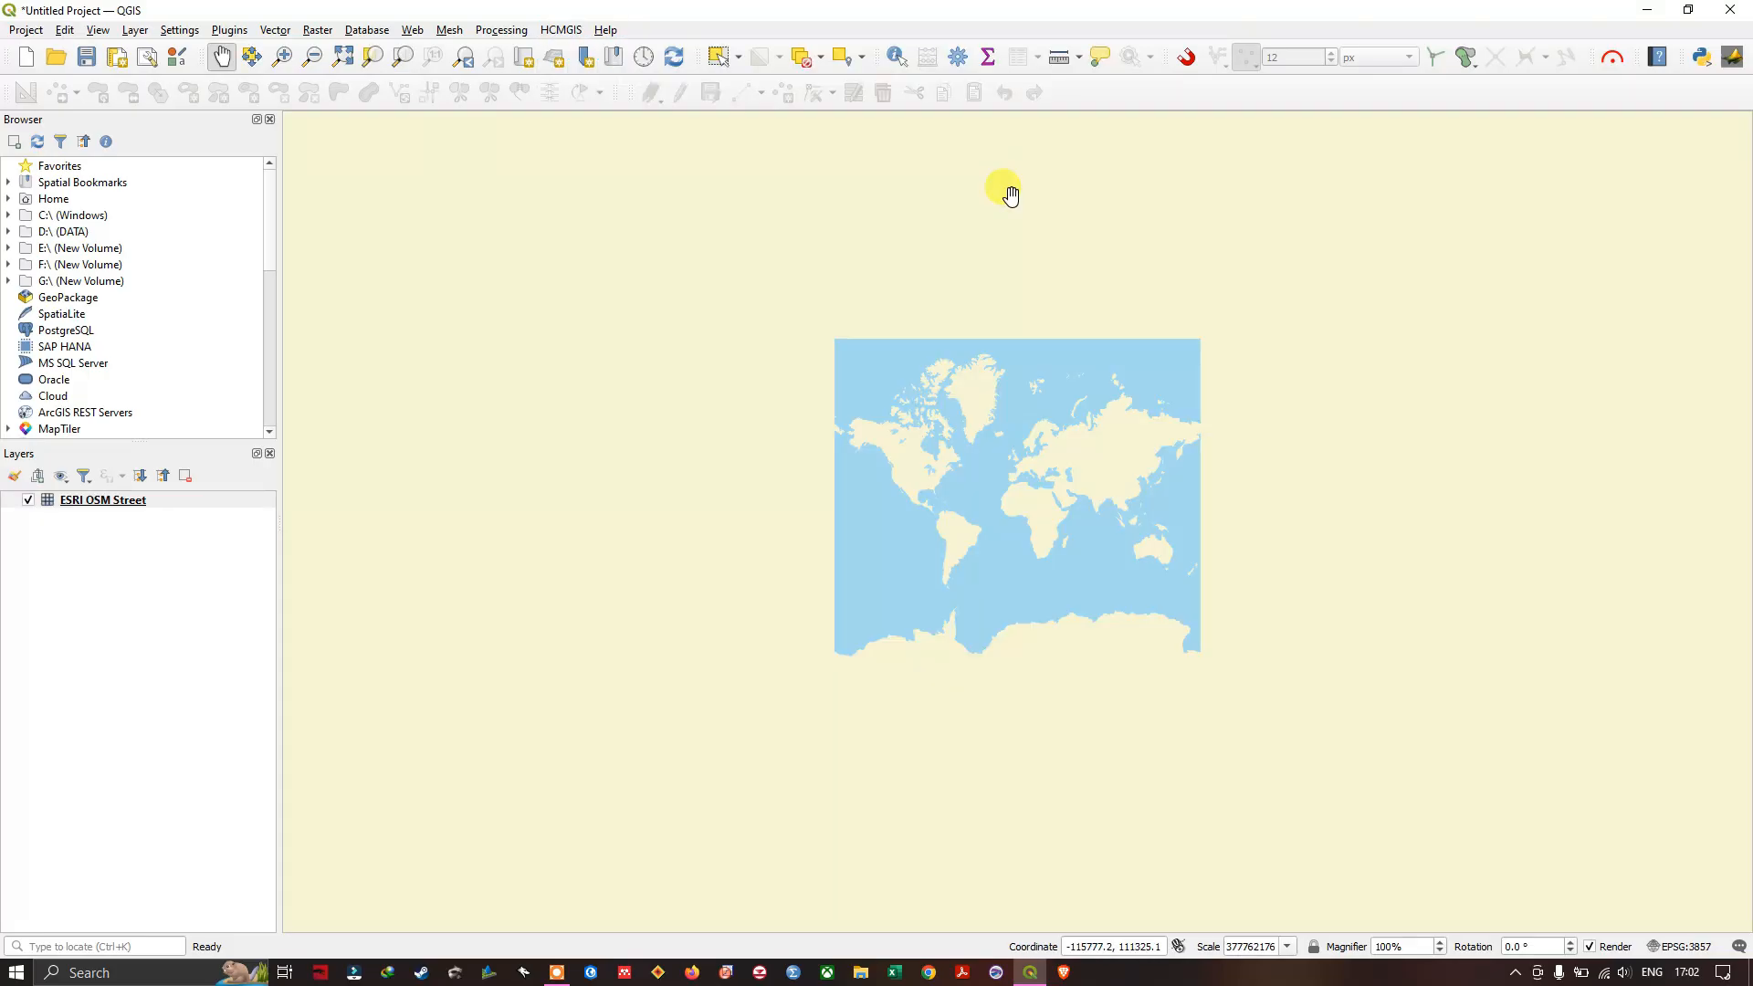
pyautogui.scroll(3, 912, 458)
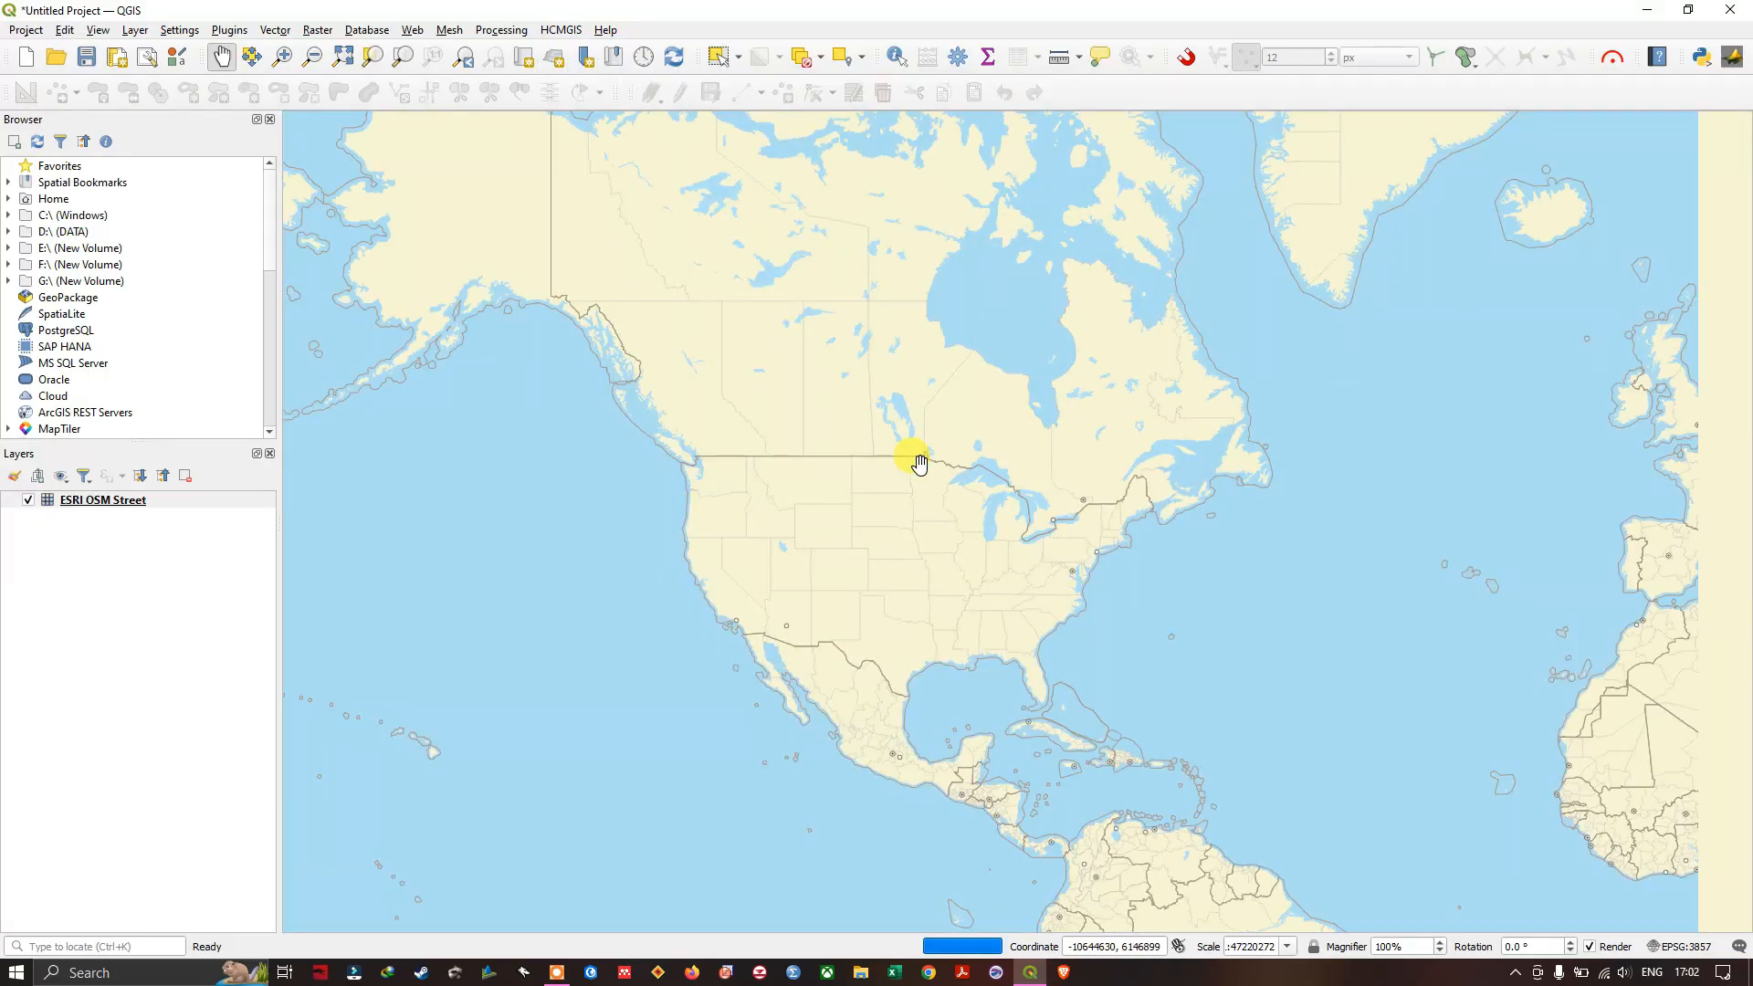
pyautogui.scroll(1, 897, 514)
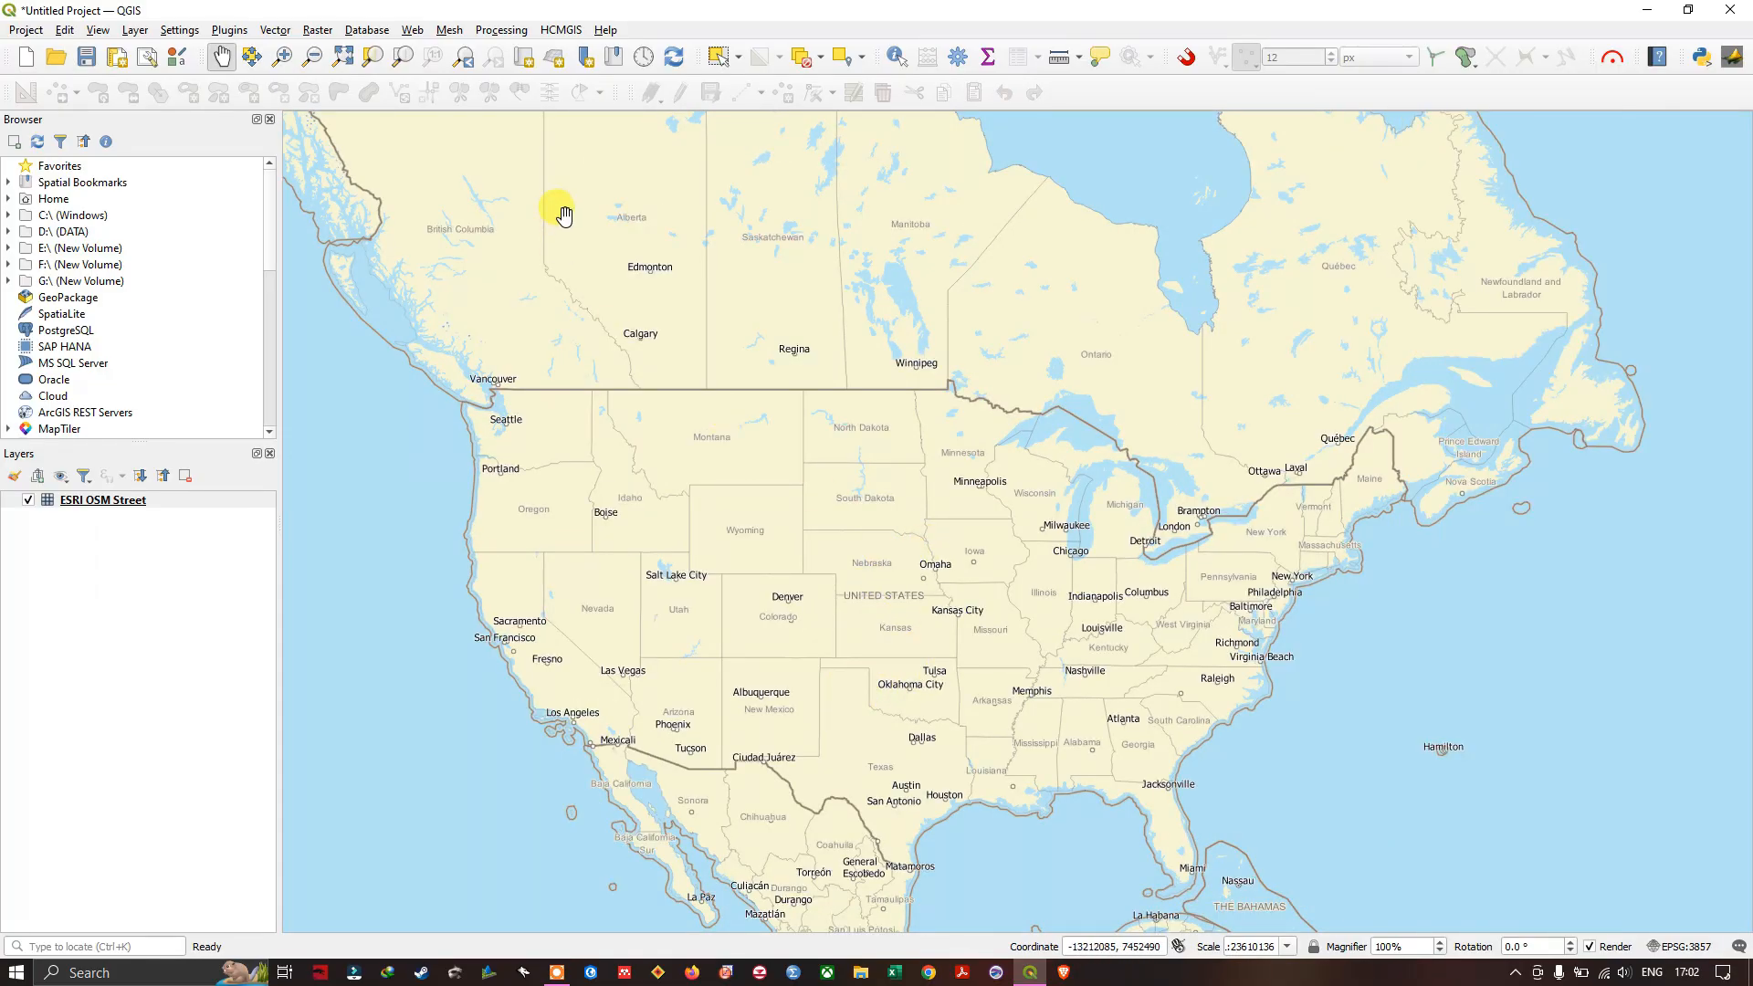
# Step: Start HCMGIS's Geofabrik OSM download by country and position its window
pyautogui.click(562, 30)
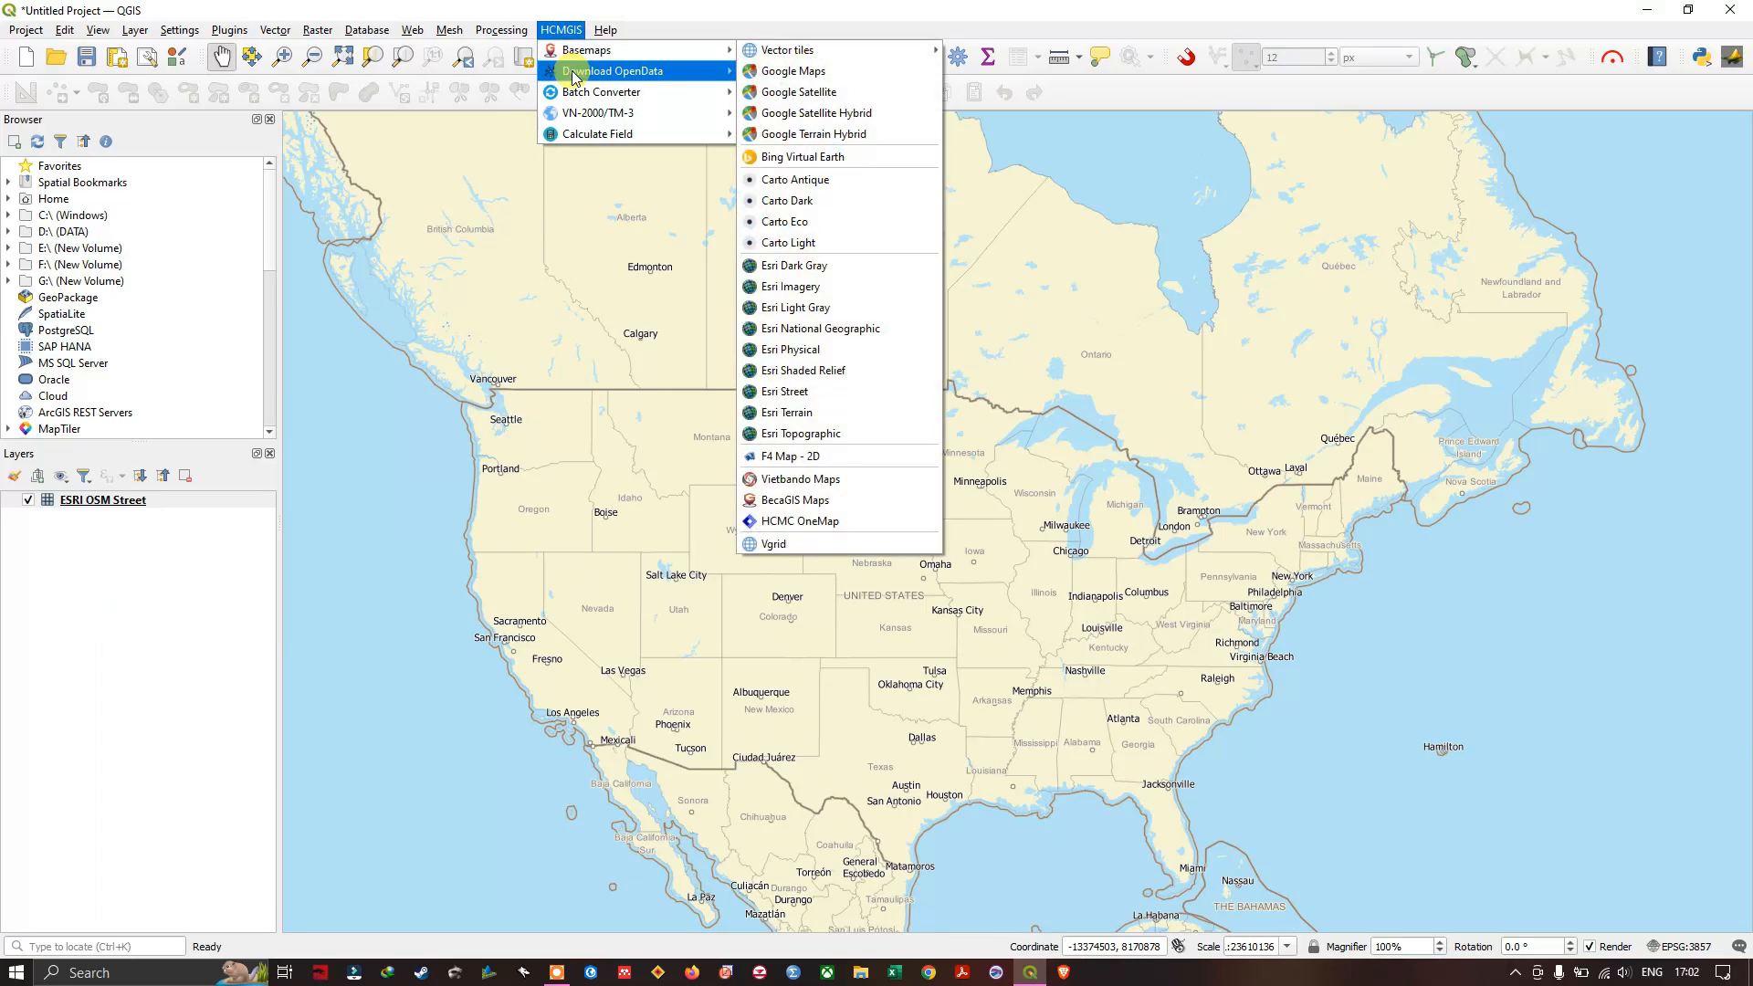
pyautogui.moveTo(612, 72)
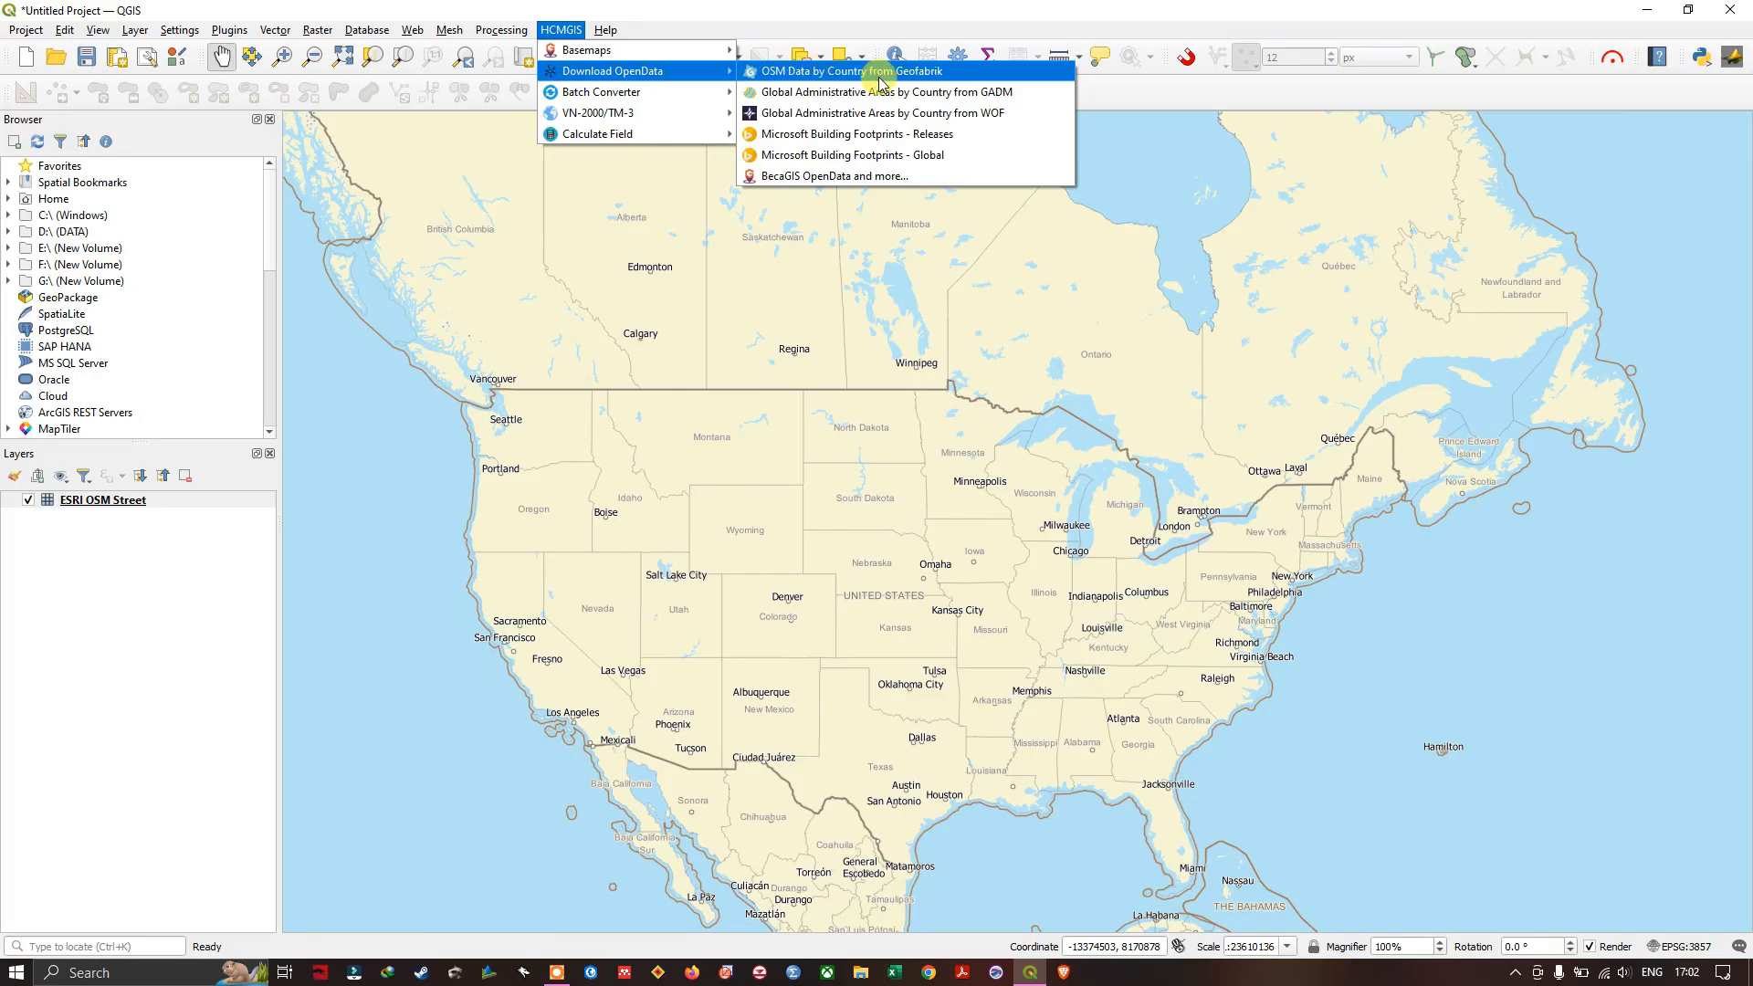
pyautogui.click(946, 72)
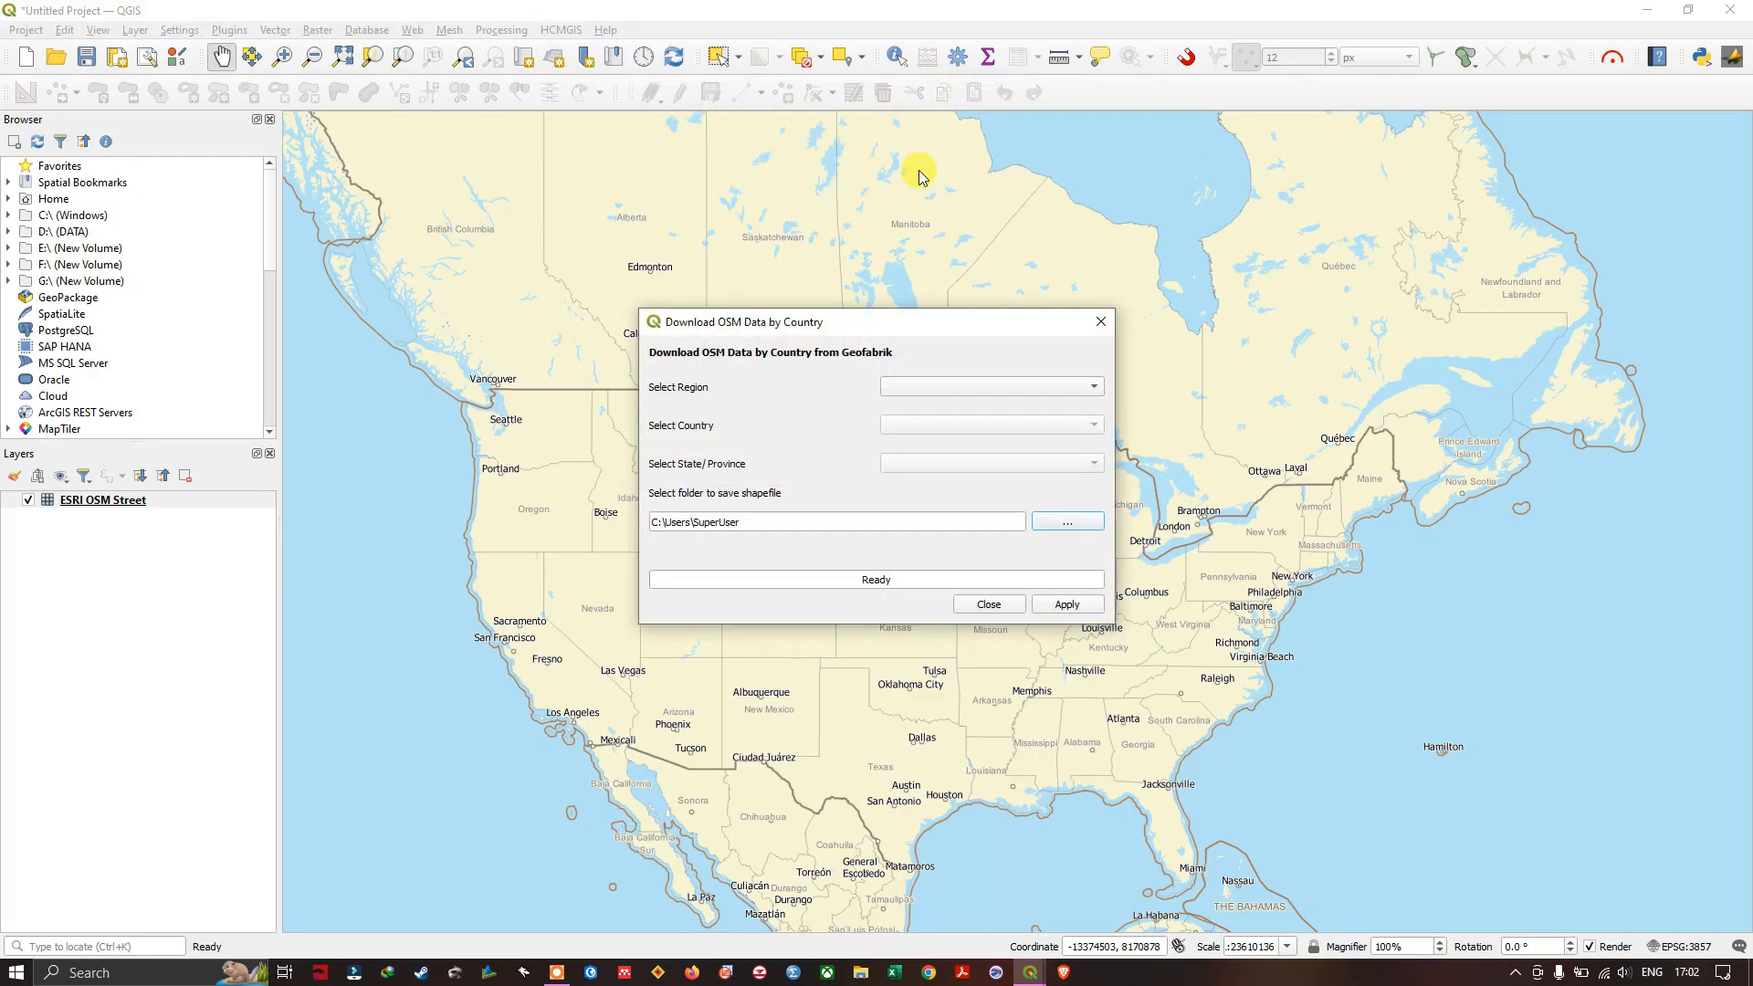
pyautogui.moveTo(888, 326); pyautogui.dragTo(919, 274)
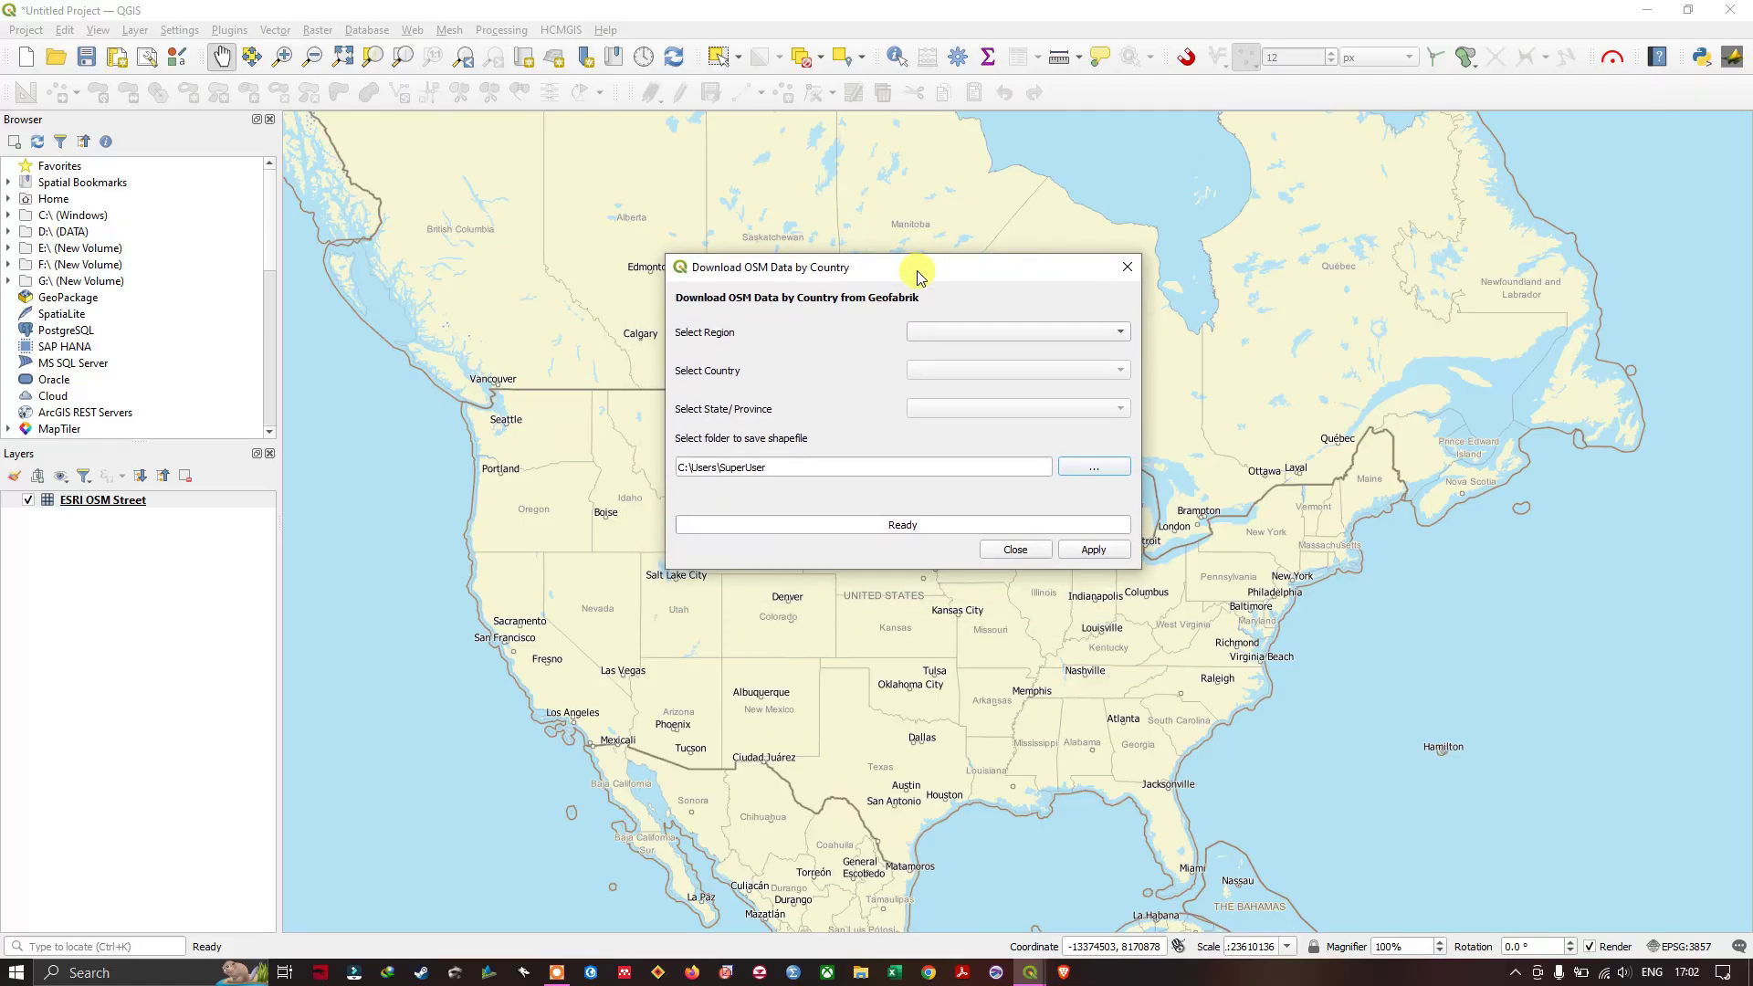
# Step: Choose region North America, country United States of America, state Delaware
pyautogui.click(933, 337)
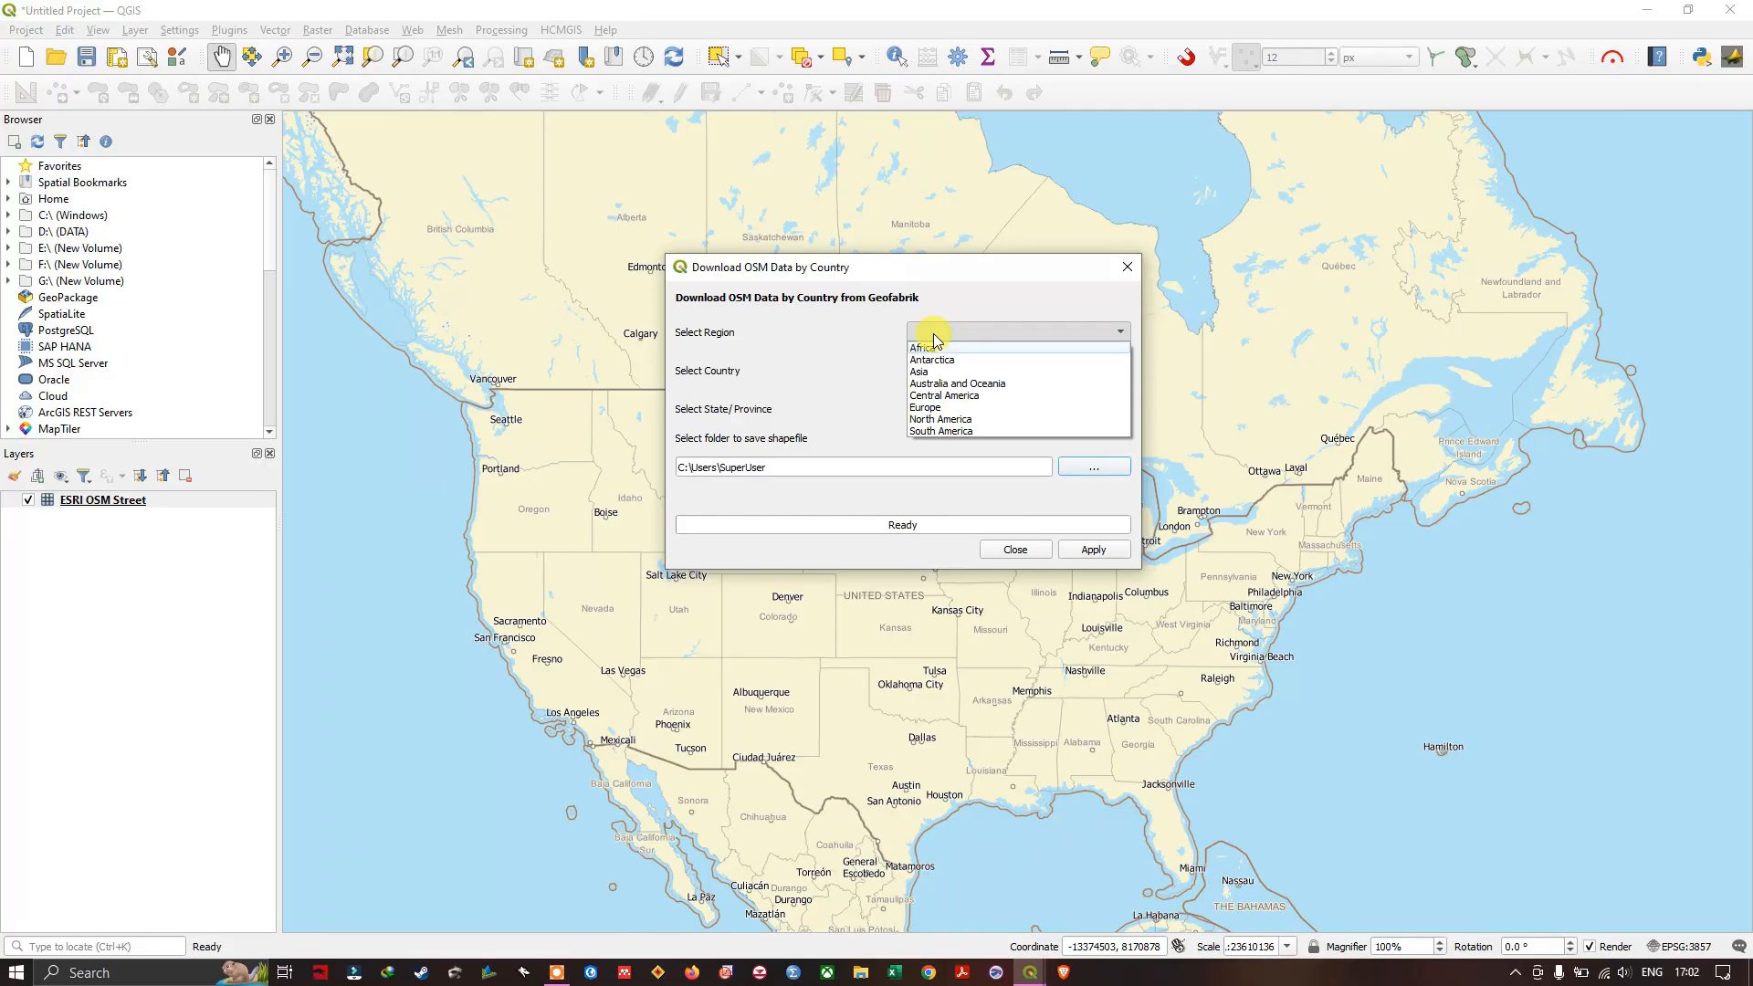
pyautogui.click(952, 421)
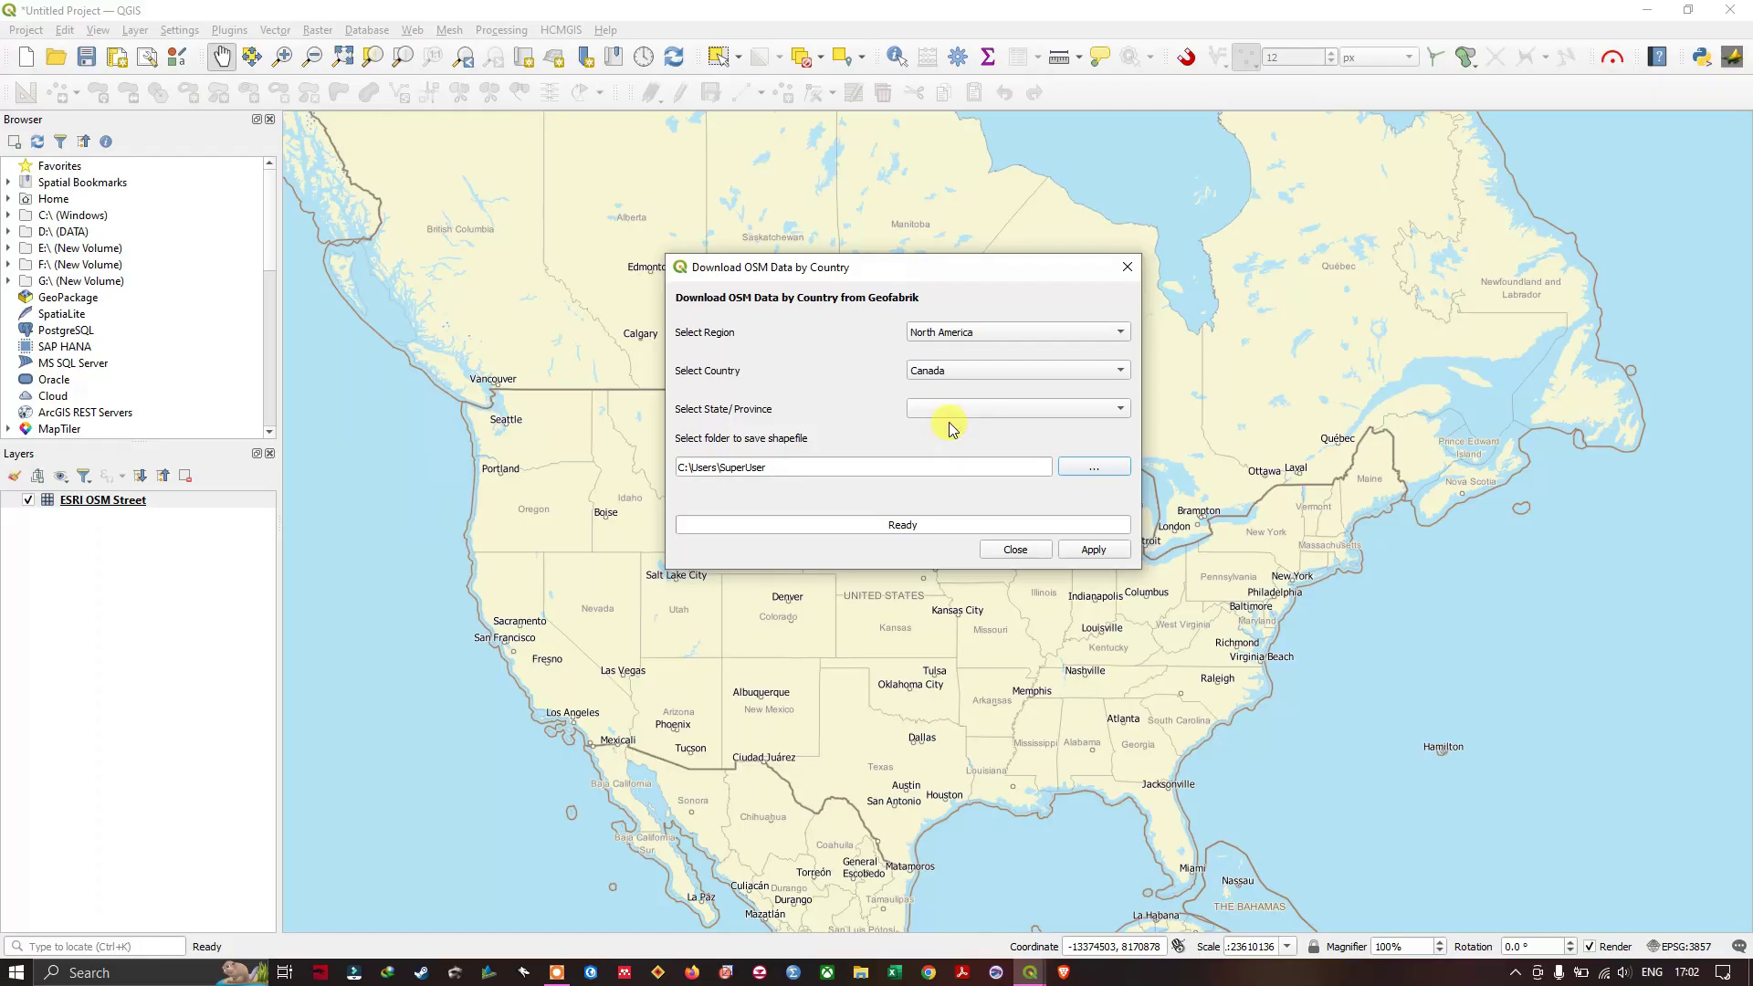
pyautogui.click(959, 373)
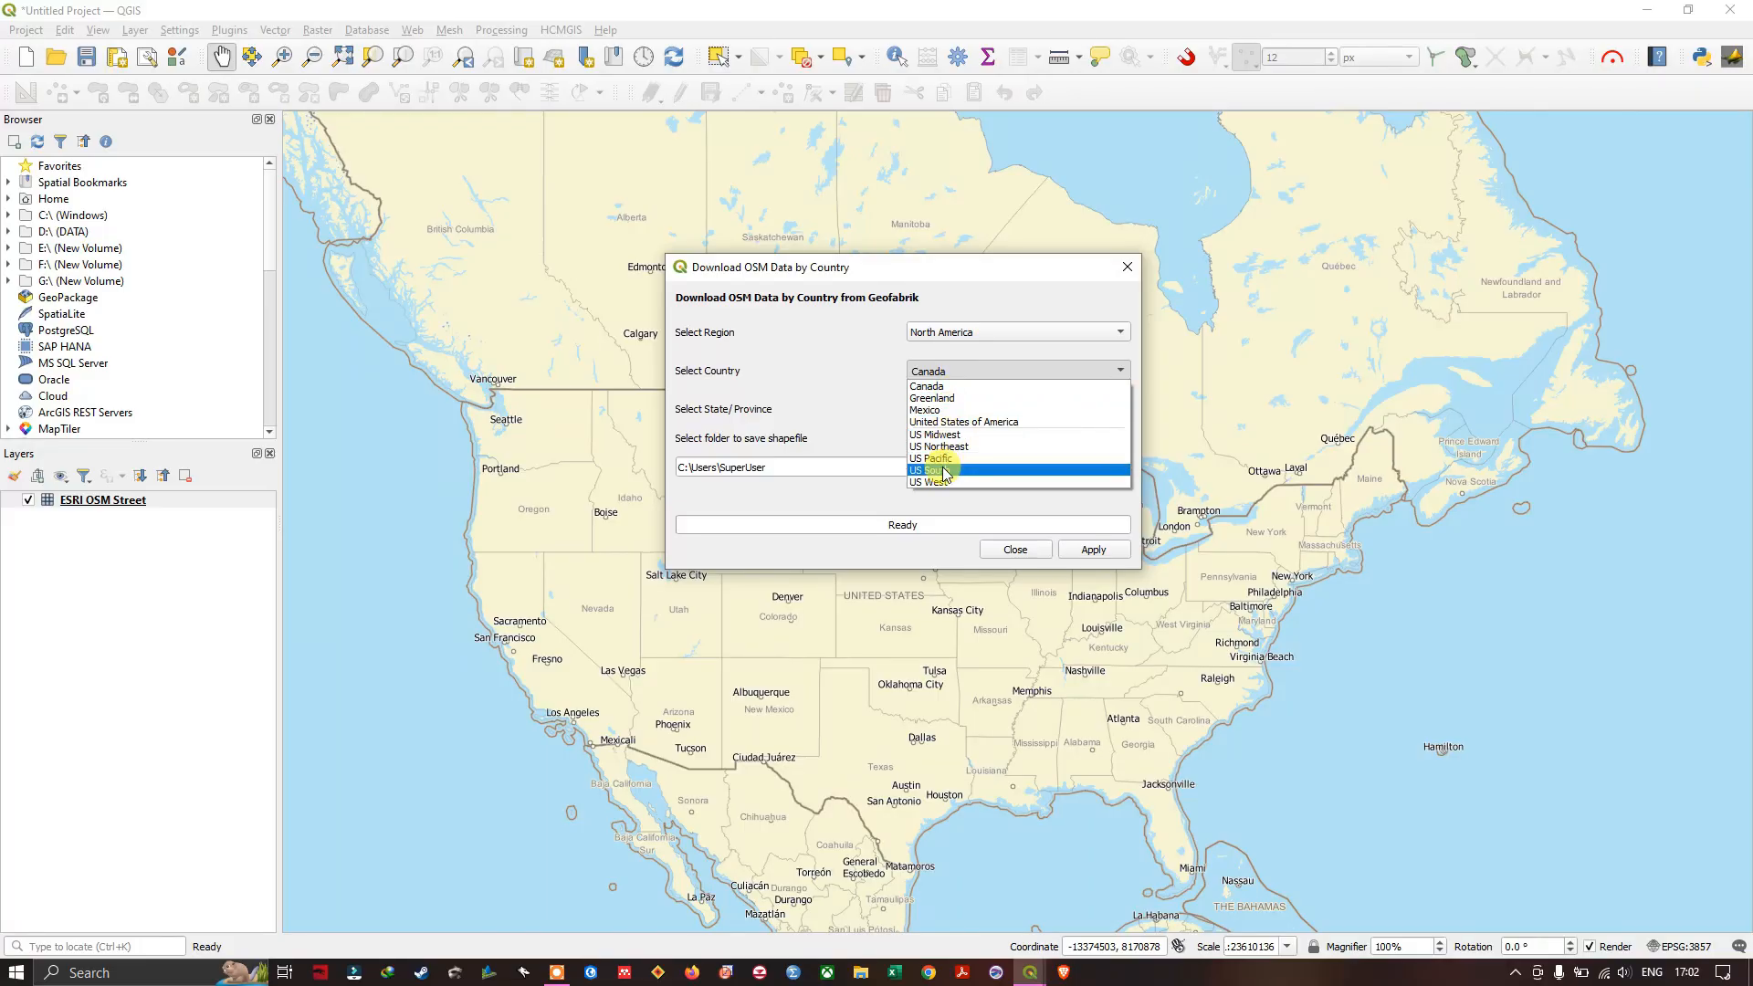
pyautogui.click(945, 420)
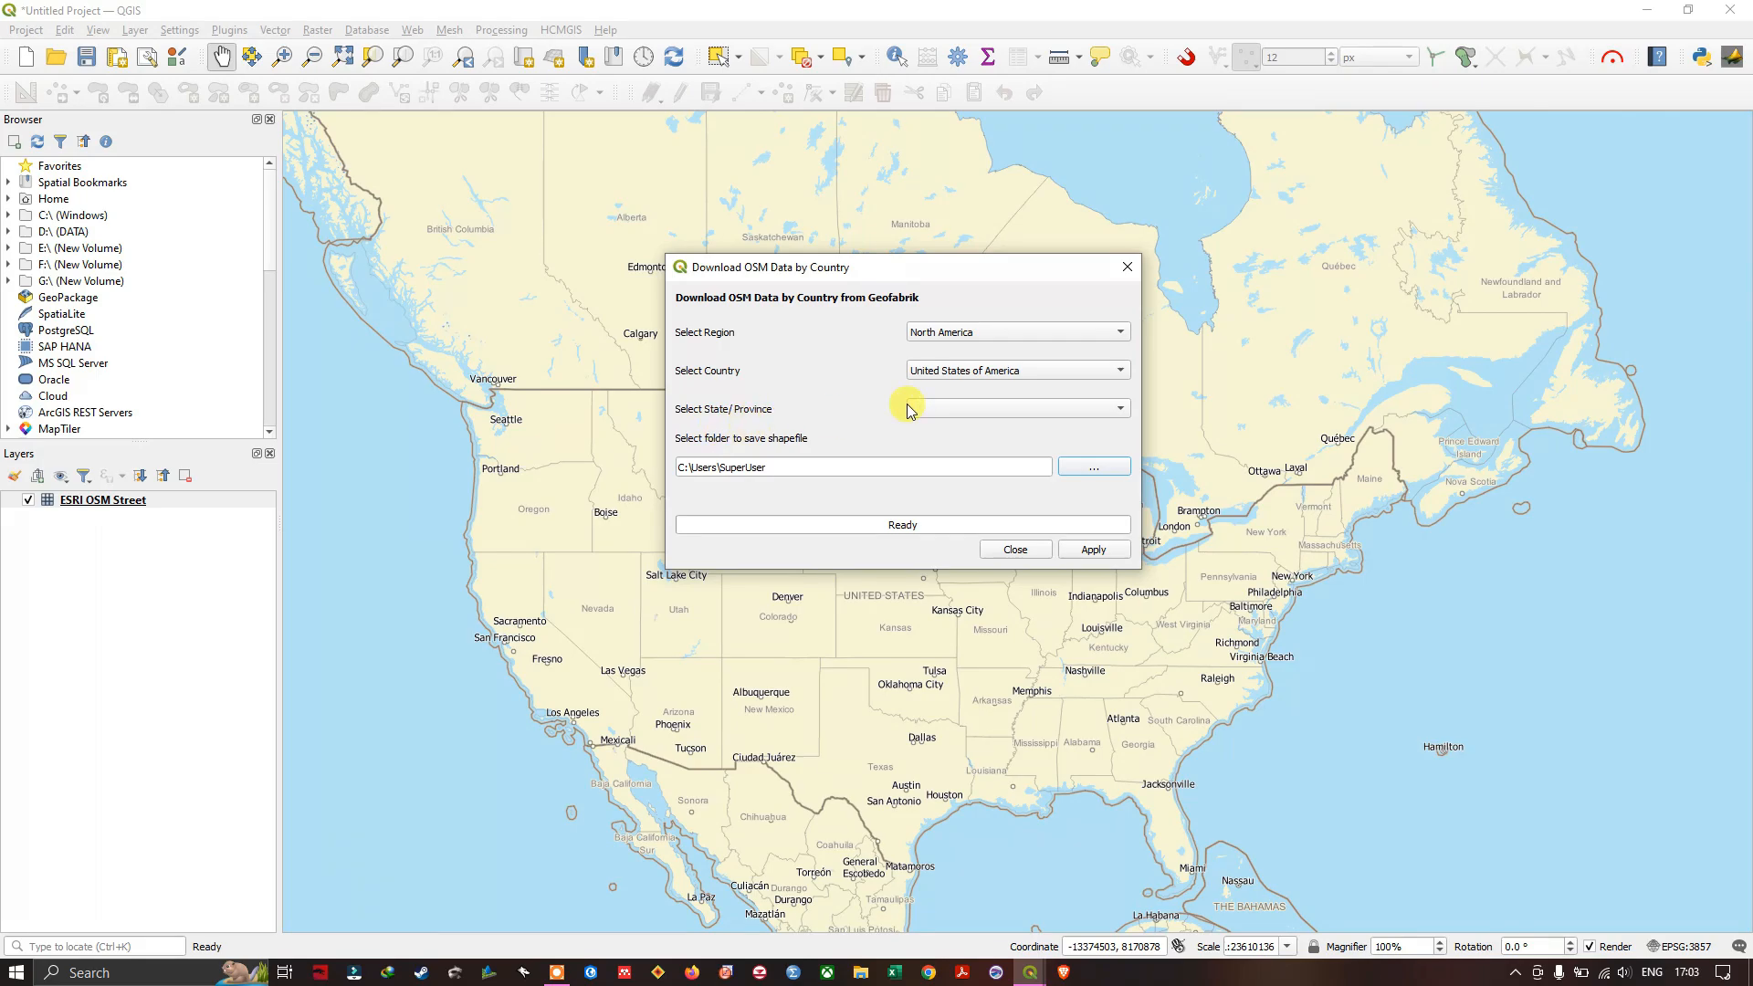
pyautogui.click(961, 403)
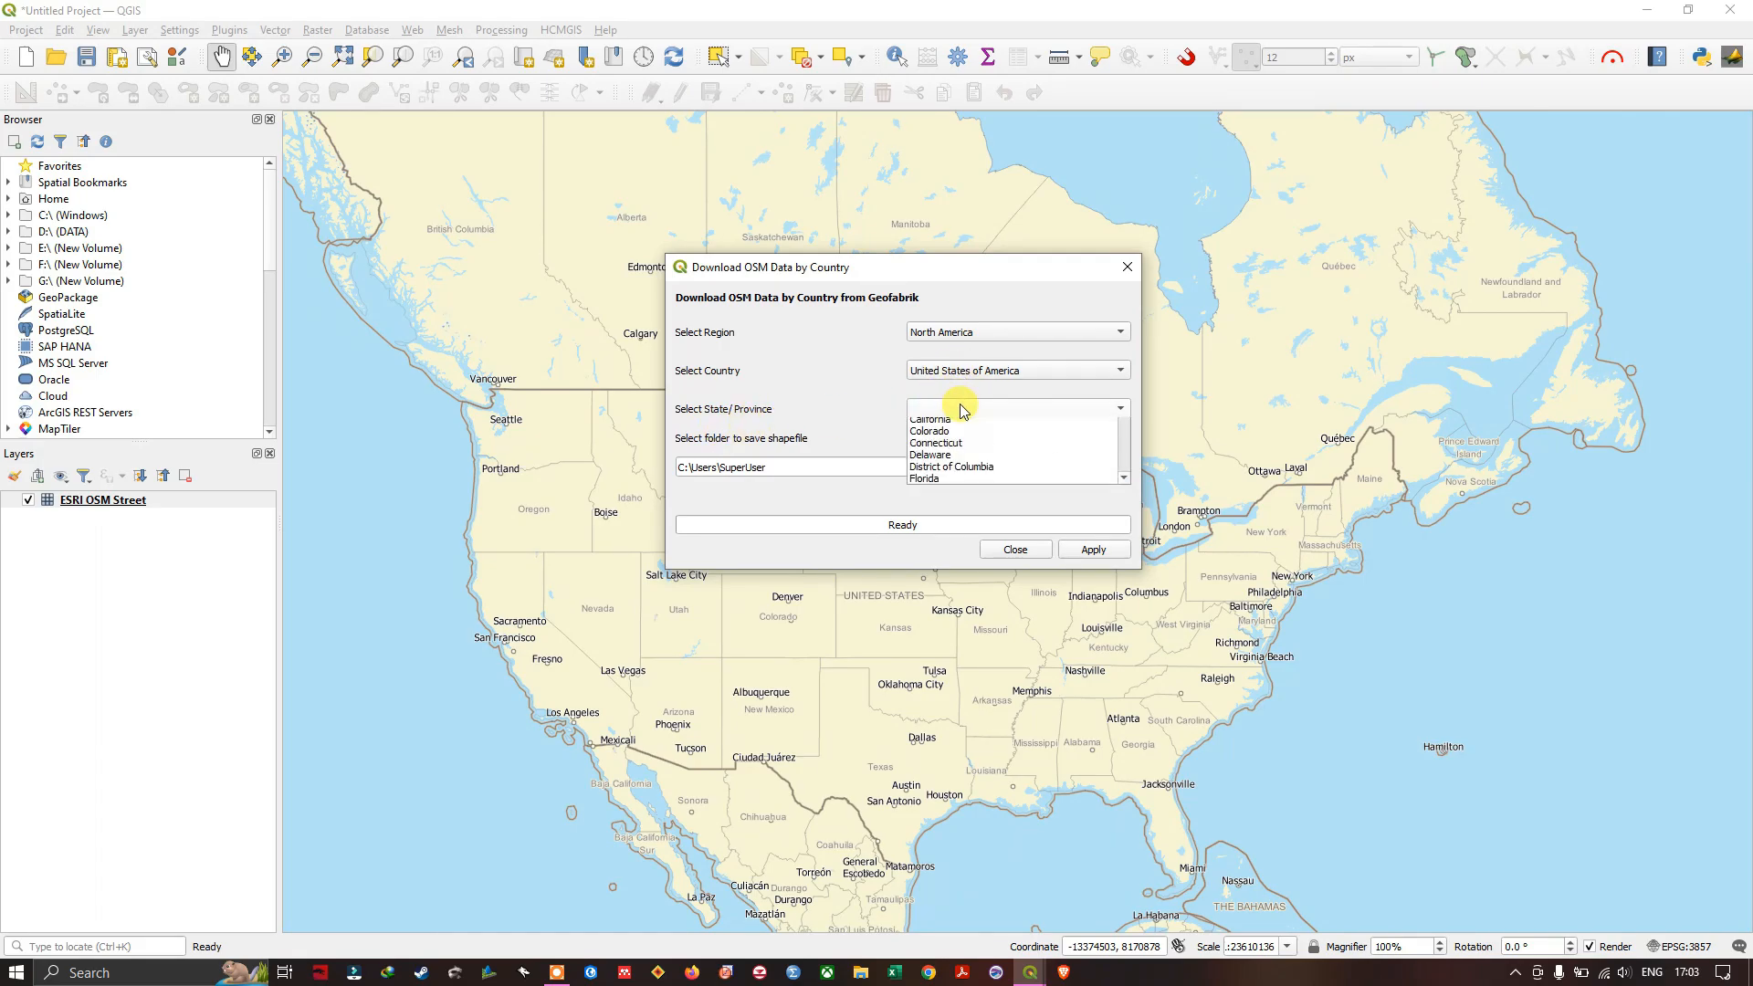
pyautogui.click(964, 407)
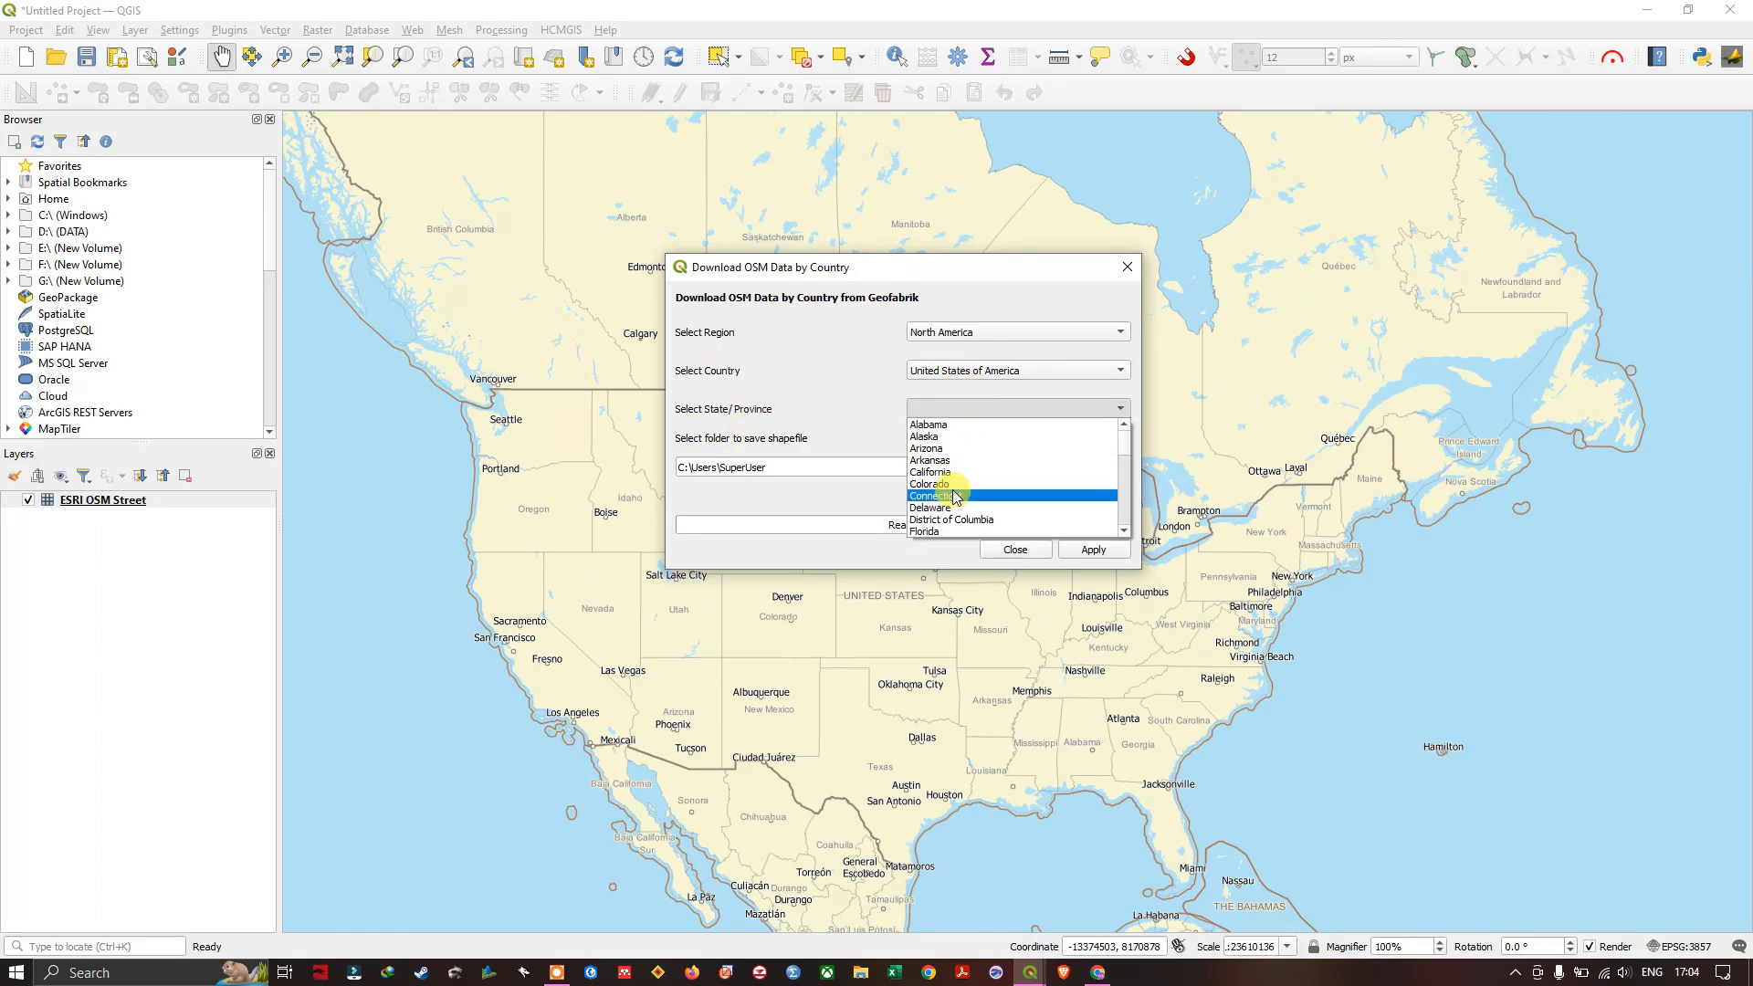
pyautogui.click(944, 507)
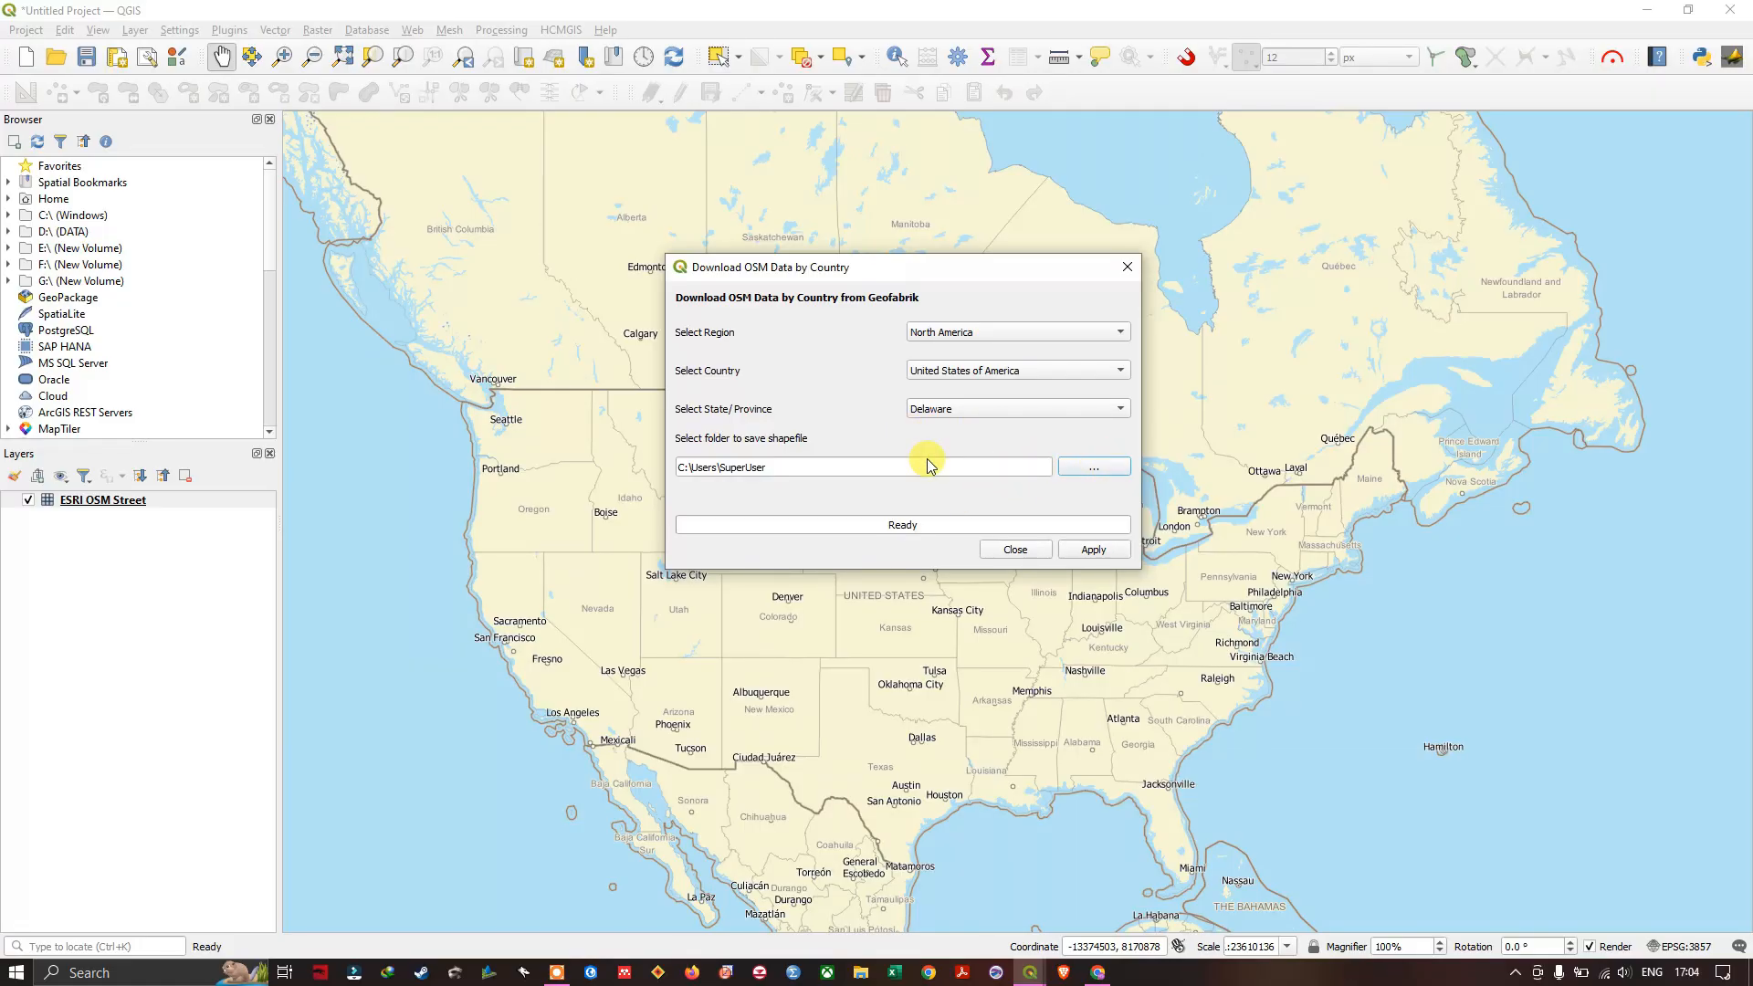
pyautogui.click(1107, 472)
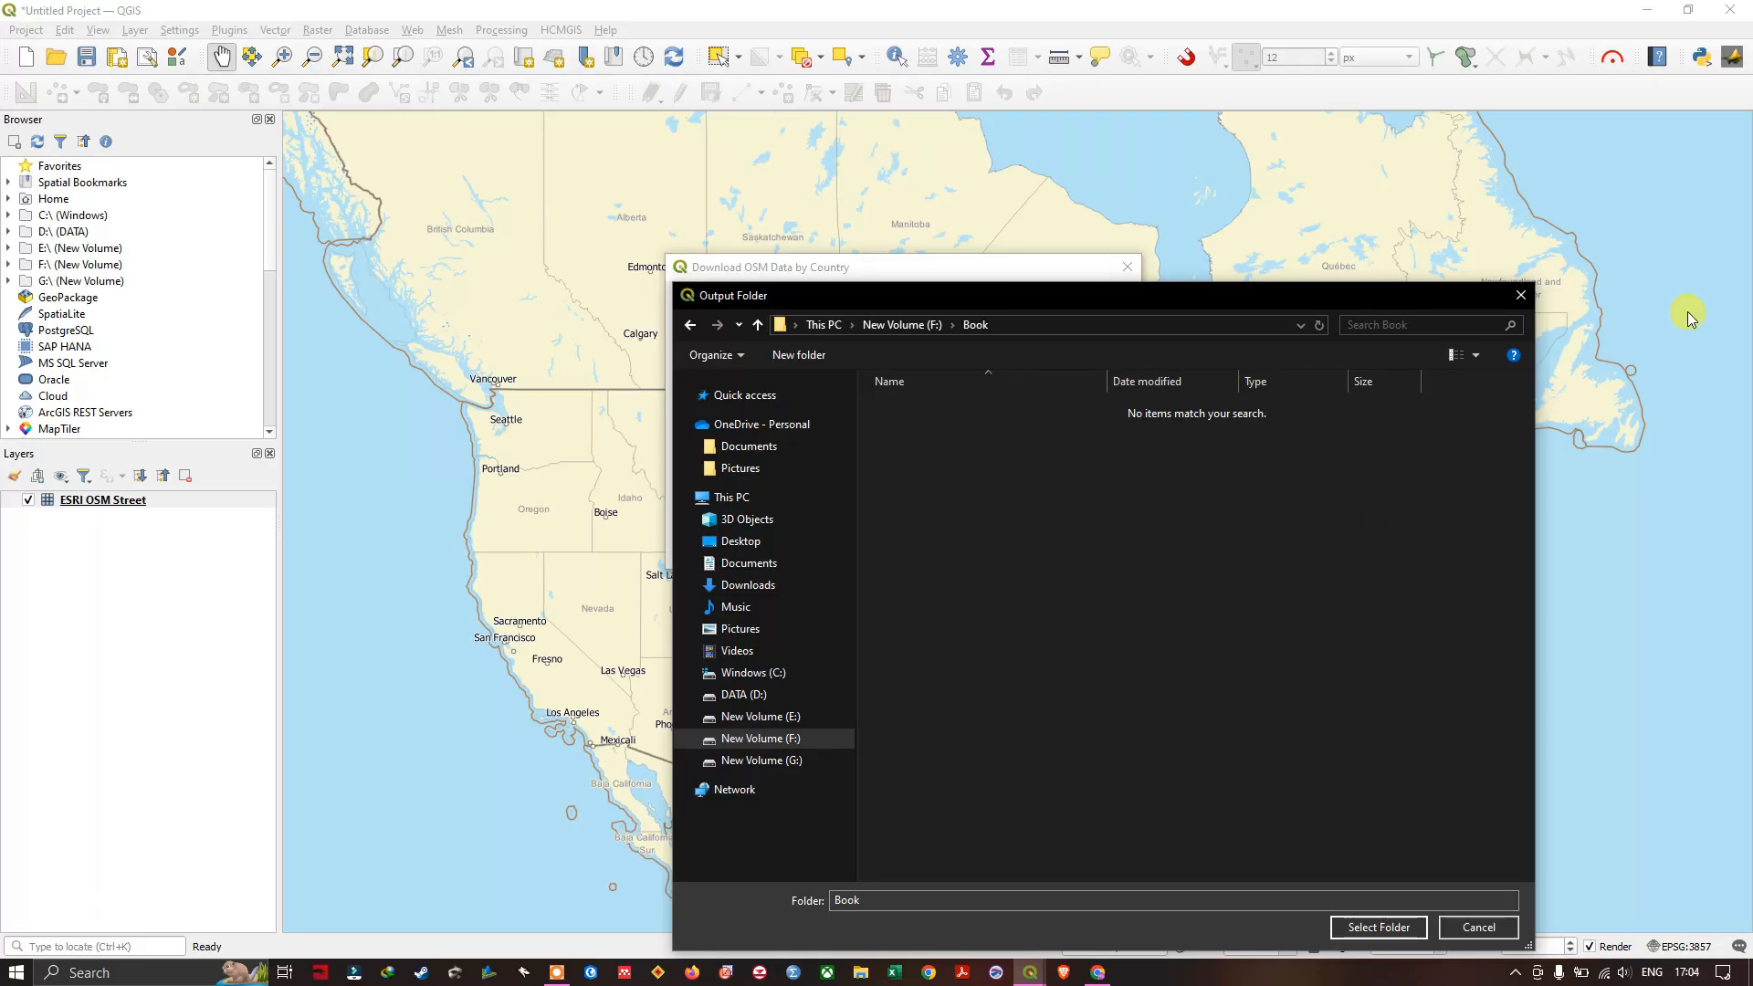
pyautogui.click(1519, 294)
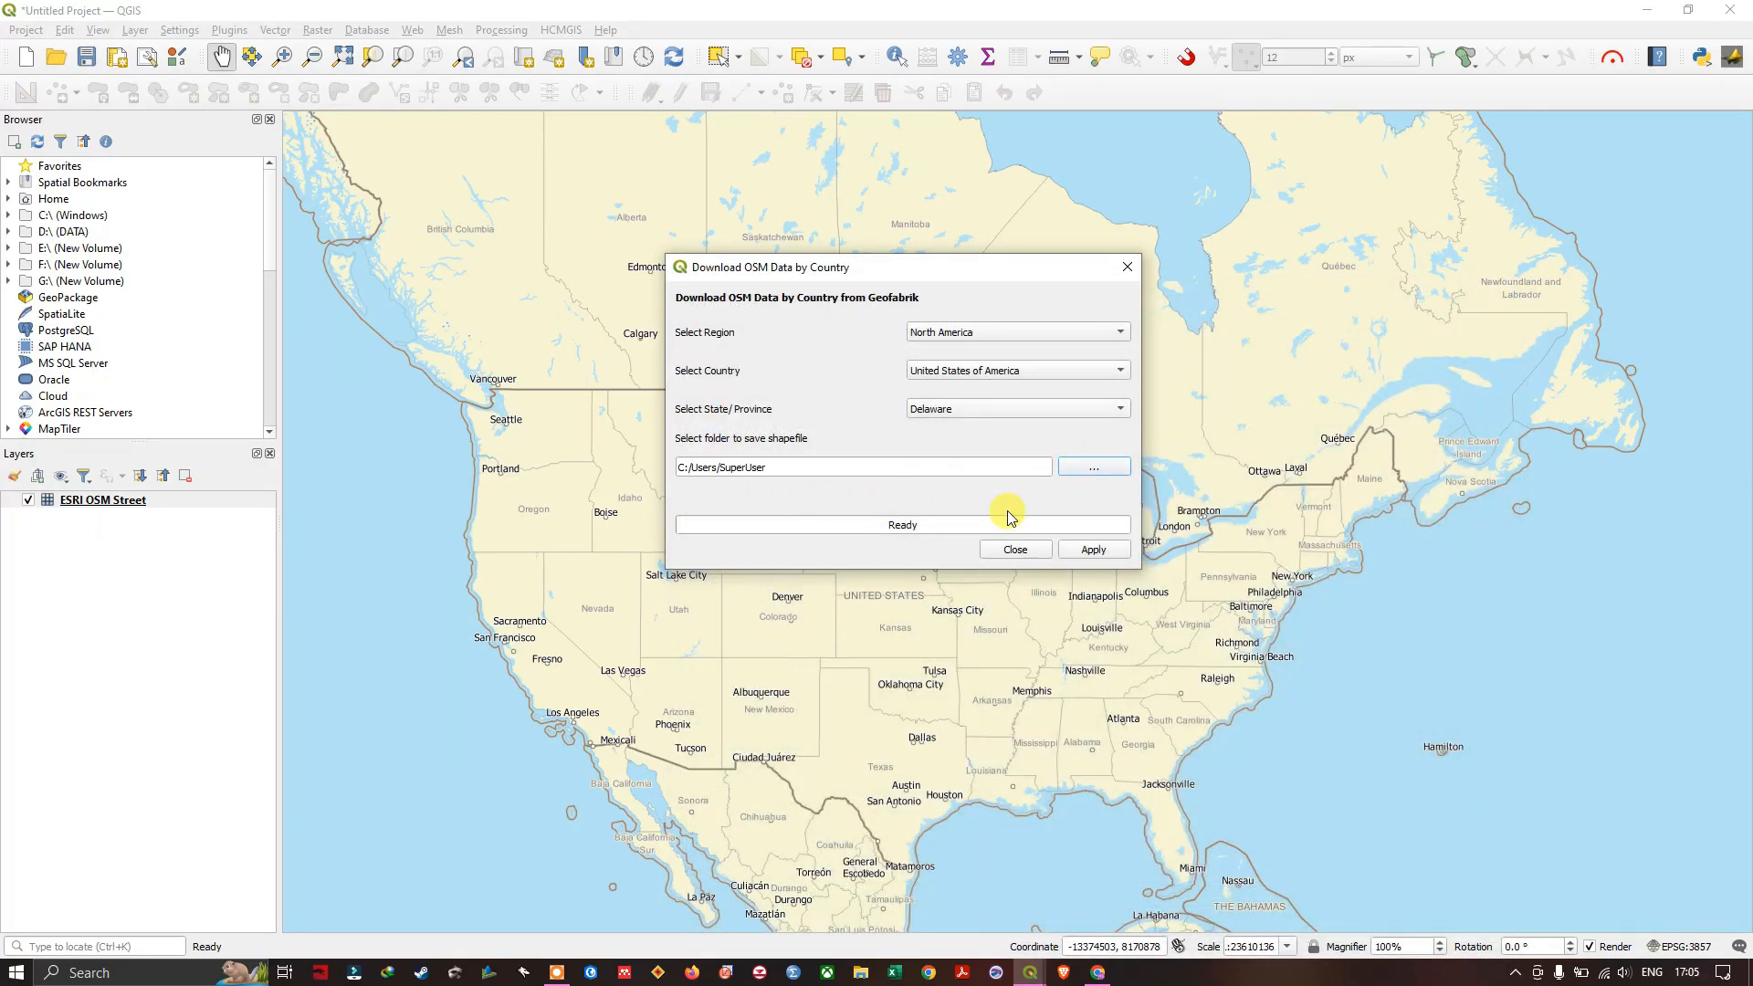
# Step: Apply the 38.04 MB Delaware download and acknowledge the completion and layer-loading messages
pyautogui.click(1095, 551)
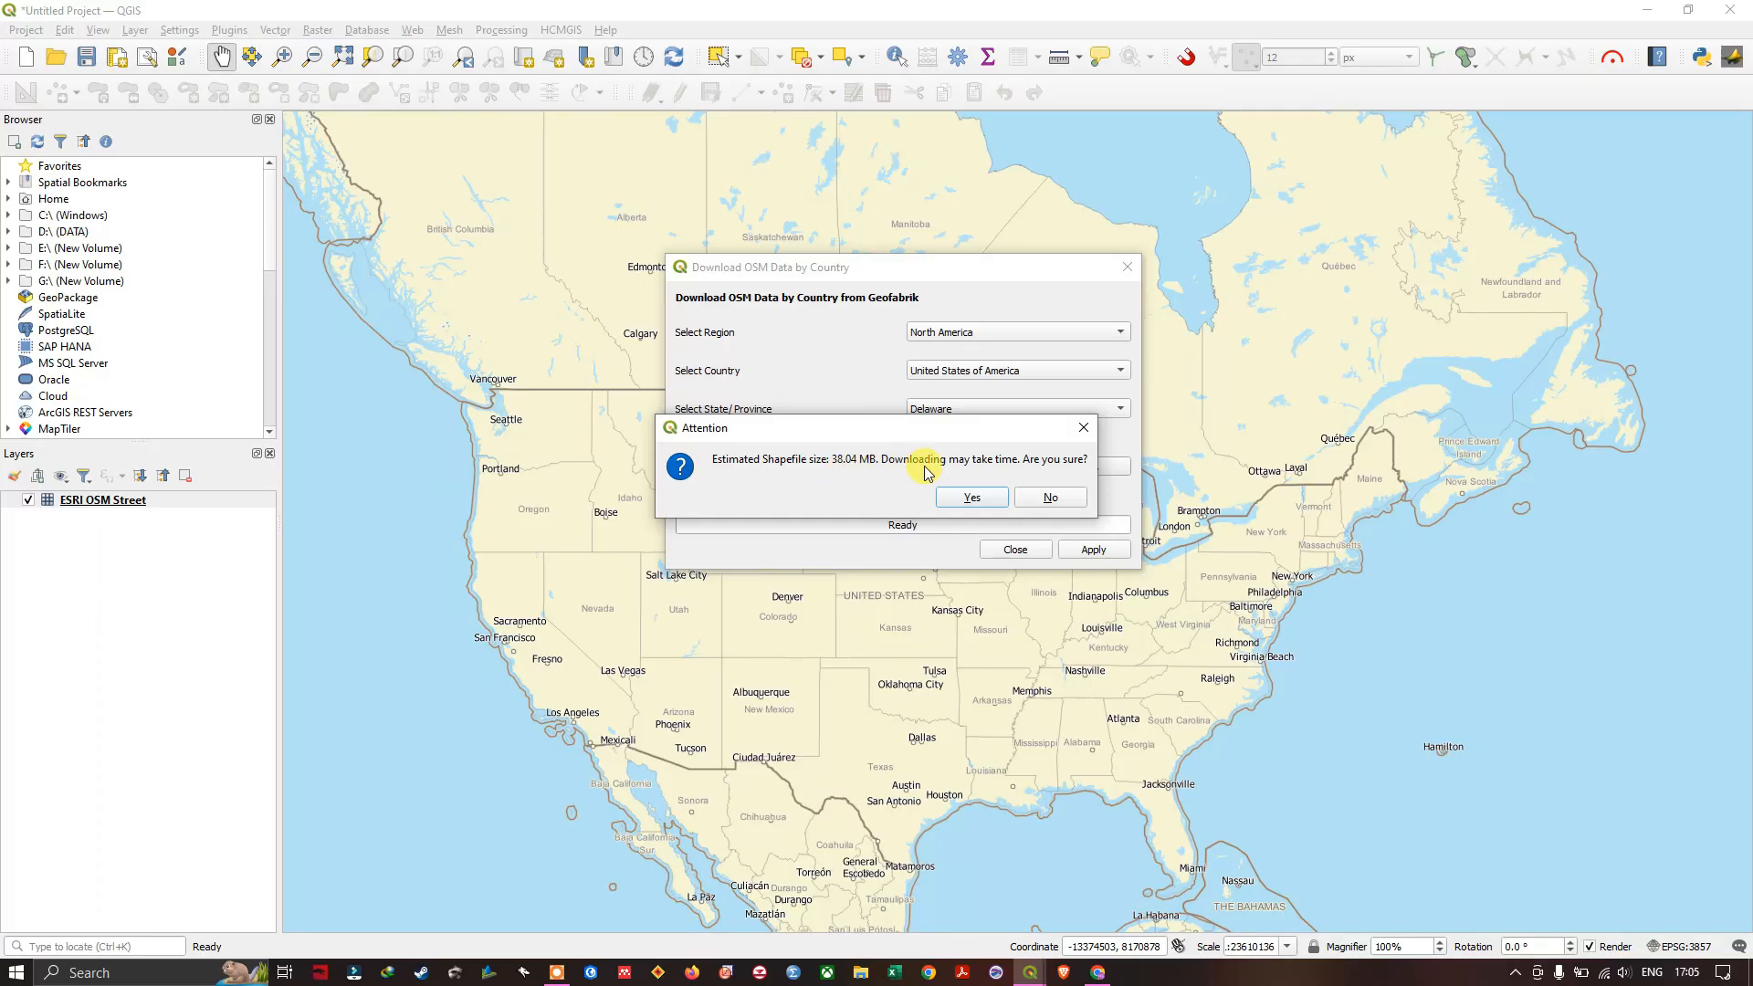
pyautogui.click(983, 499)
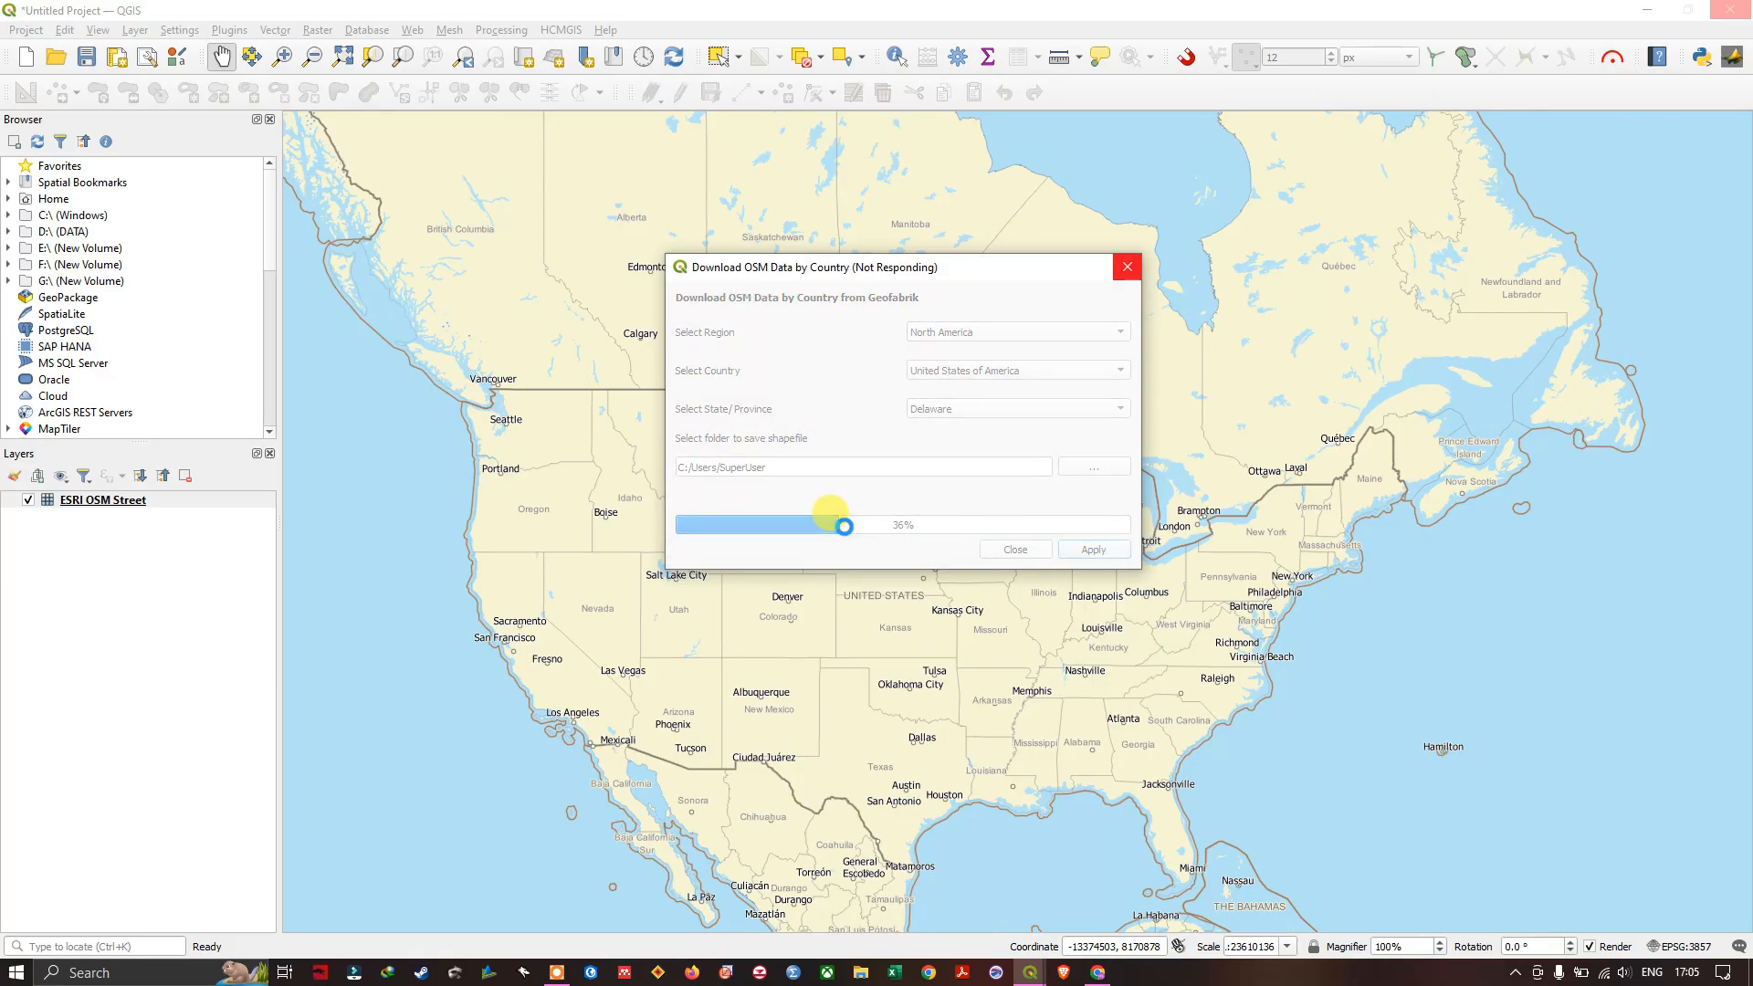
pyautogui.click(589, 973)
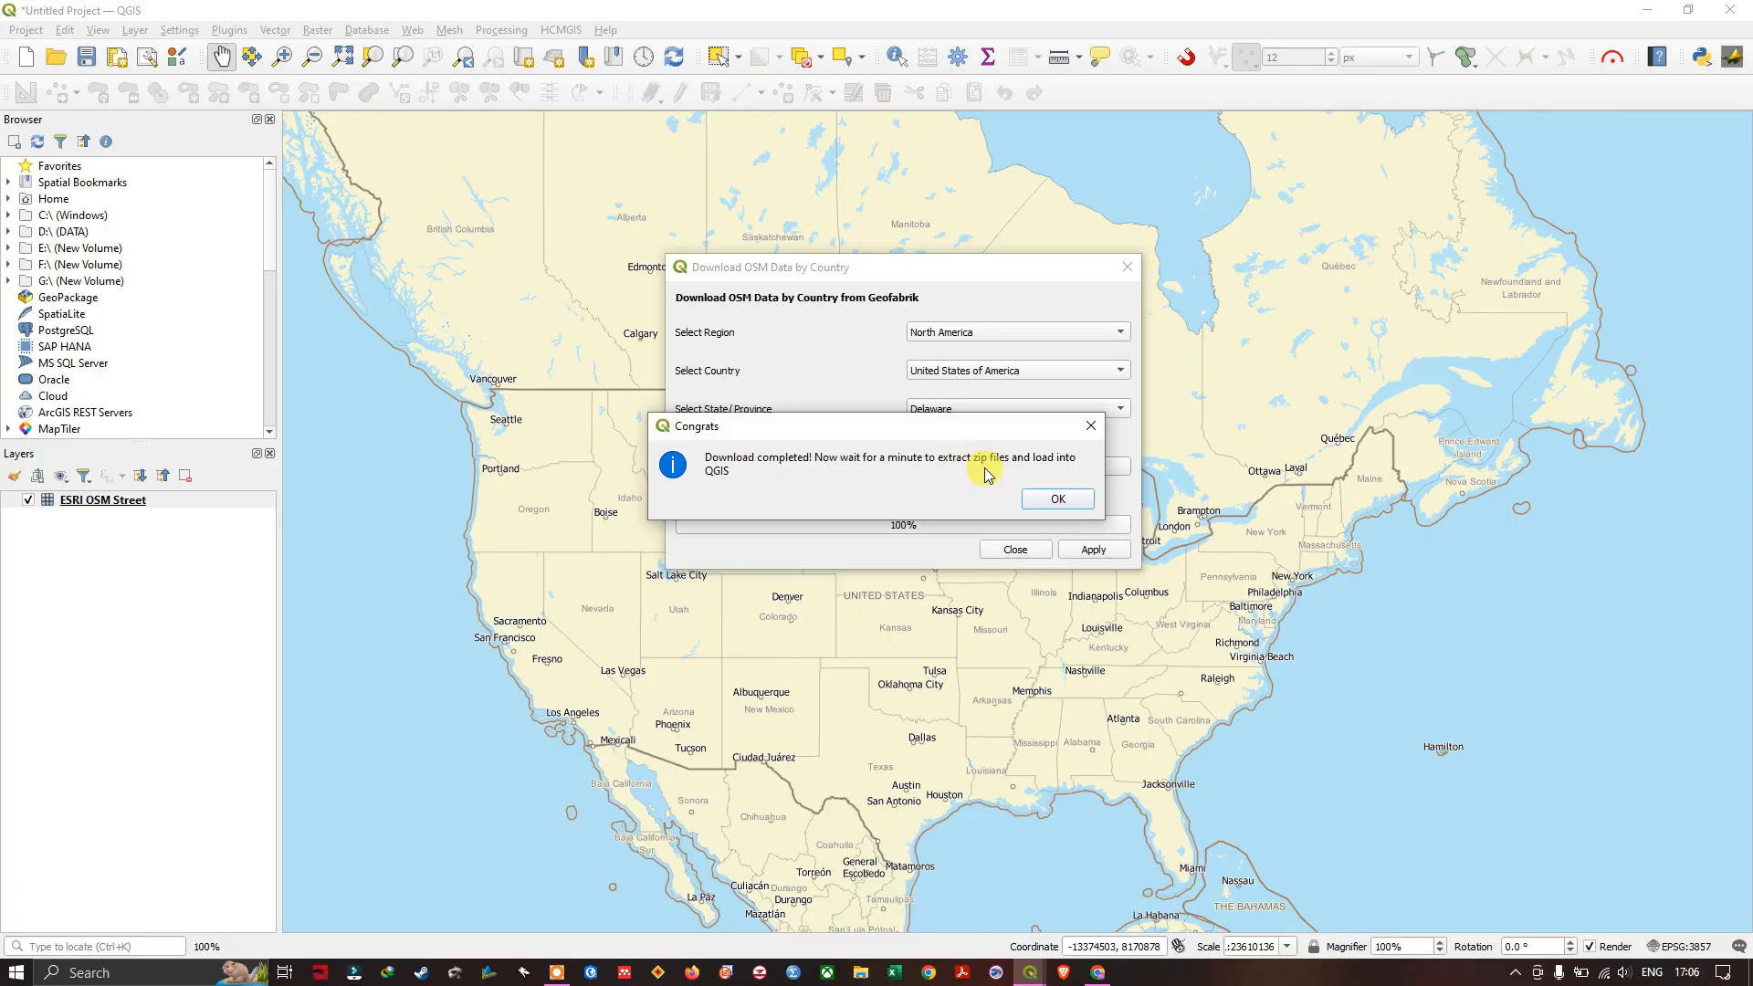
pyautogui.click(1076, 507)
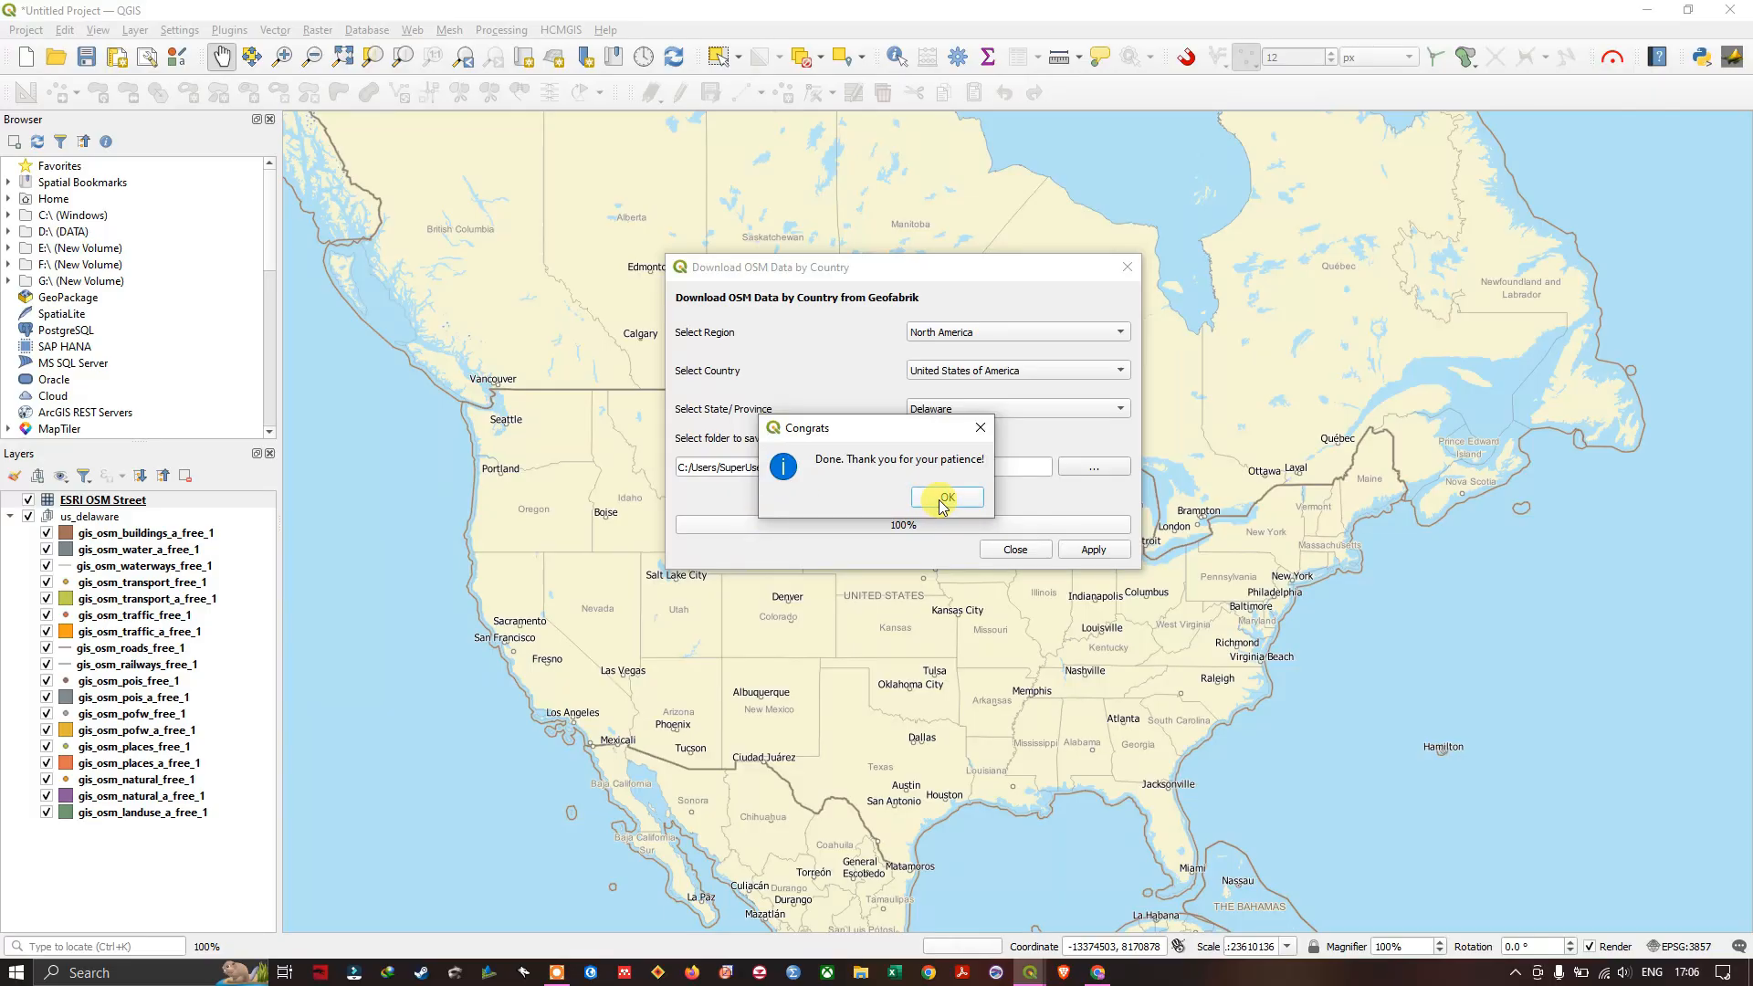
pyautogui.click(950, 495)
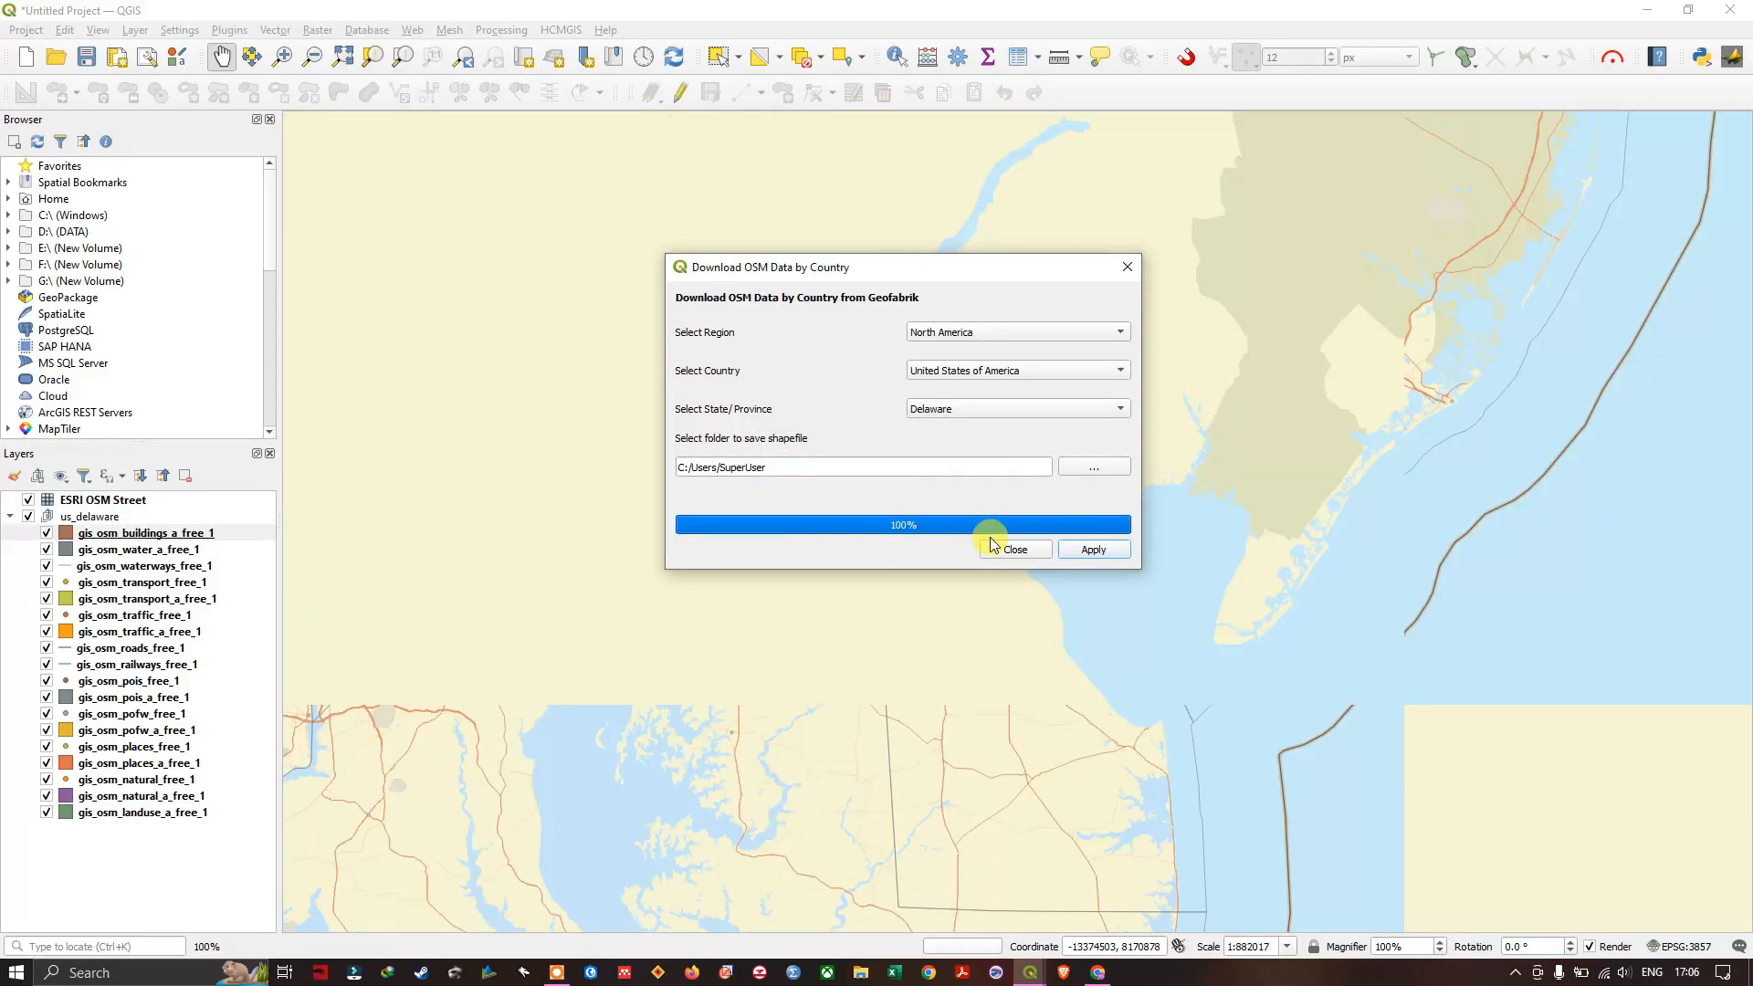
# Step: Close the download window and check the buildings layer's options
pyautogui.click(1012, 552)
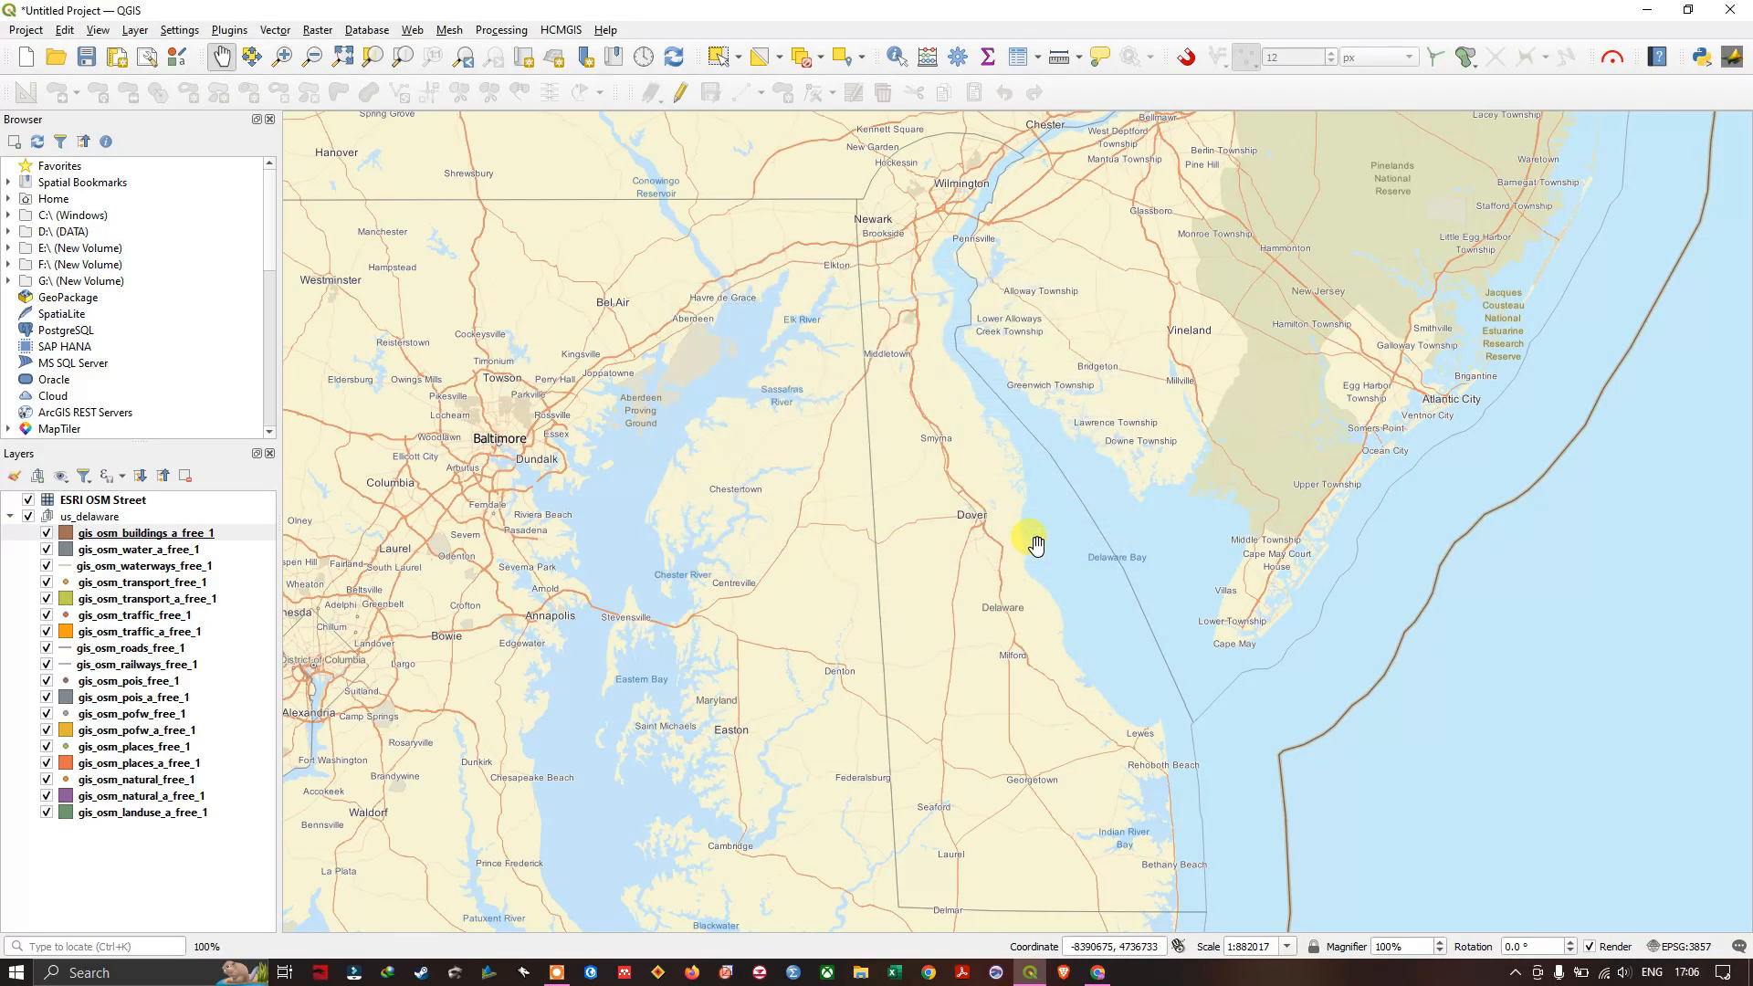
pyautogui.click(164, 533)
pyautogui.rightClick(165, 533)
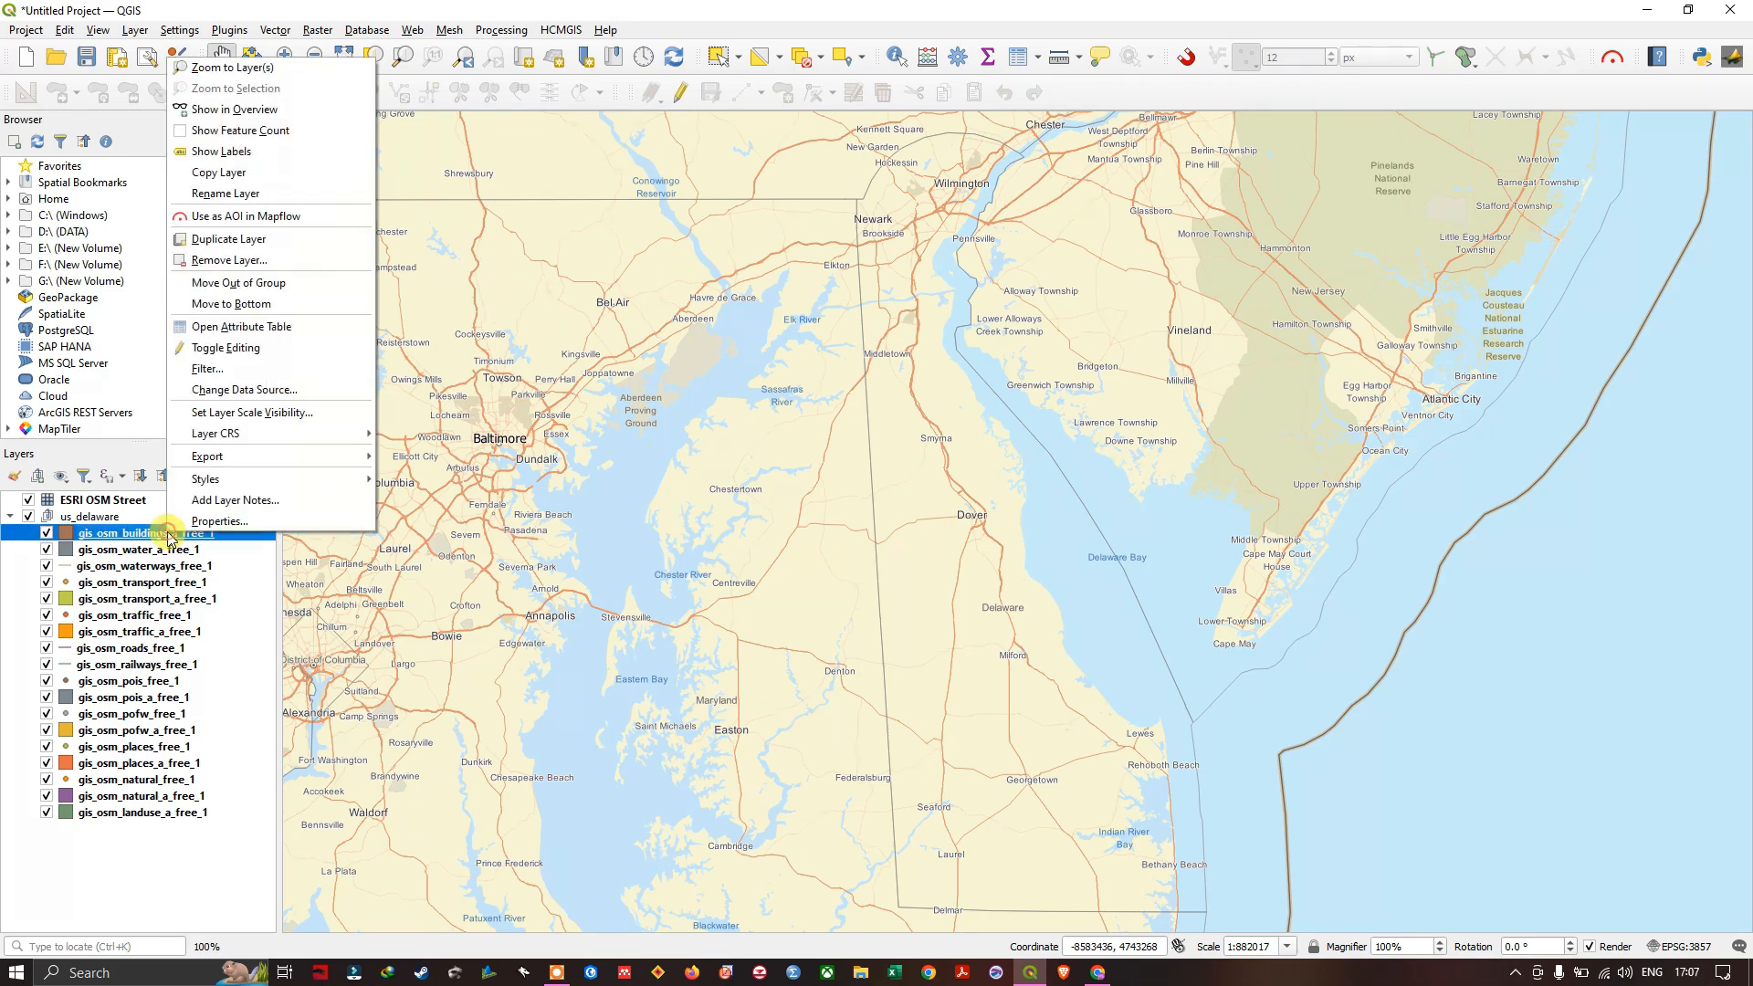
pyautogui.click(273, 69)
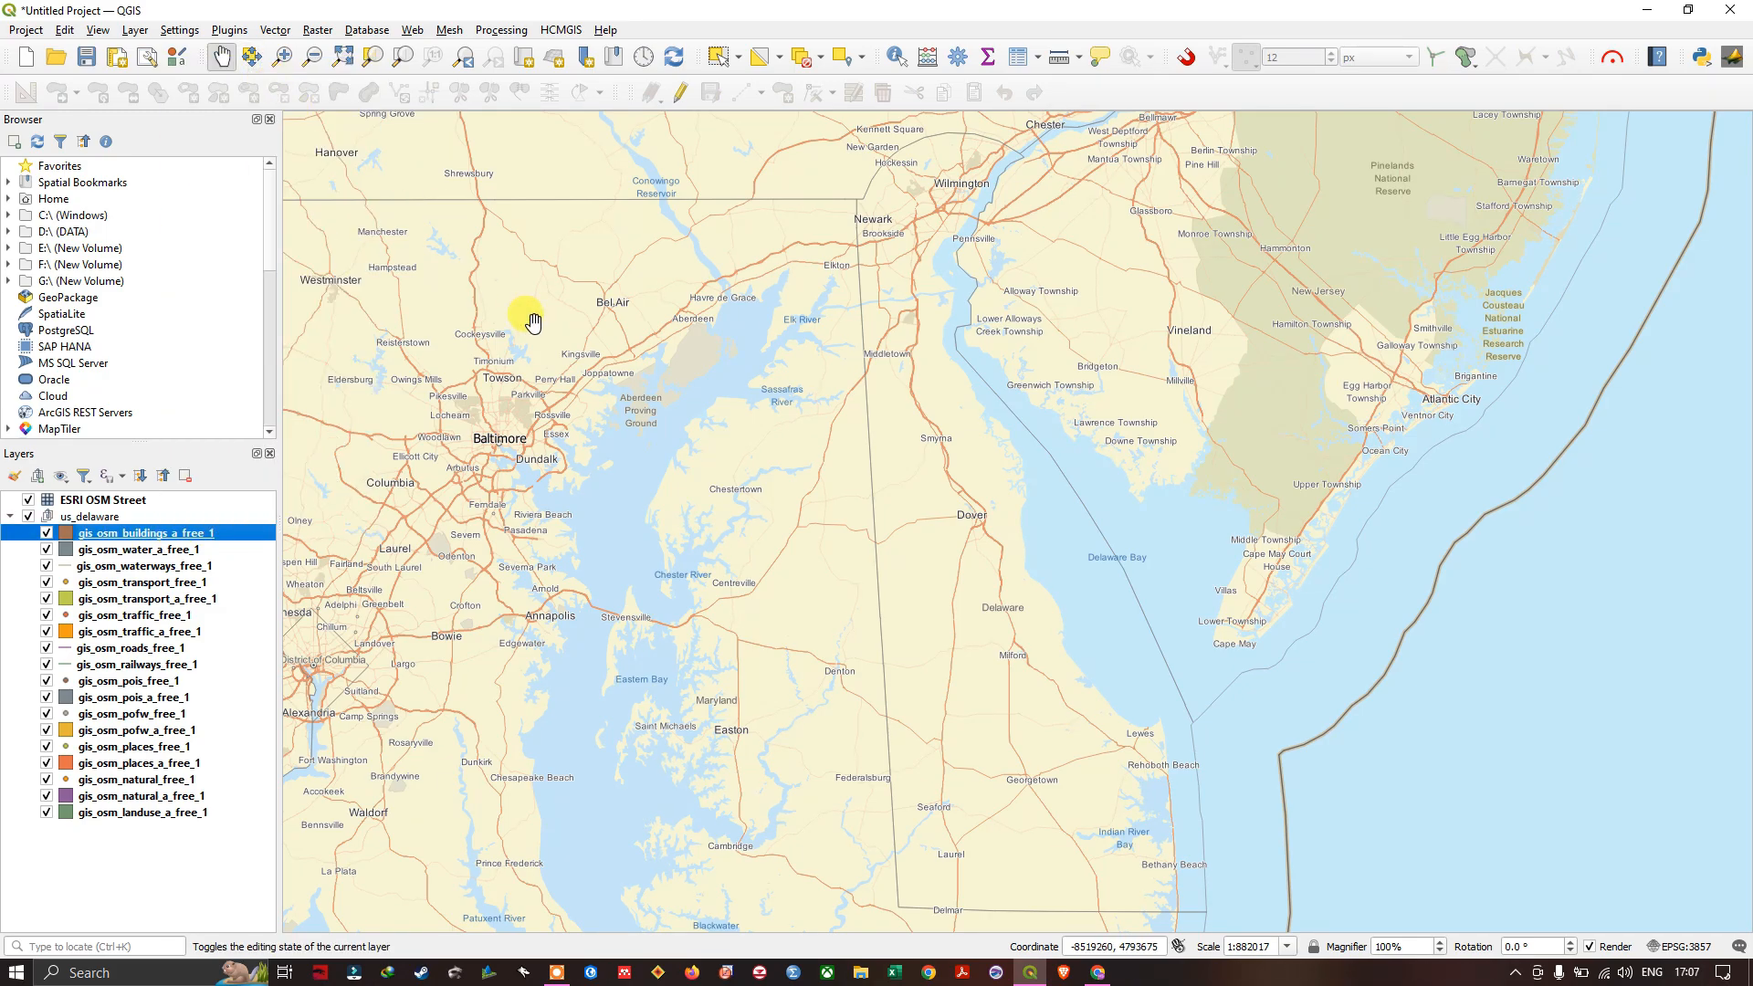
# Step: Move the us_delaware group above the ESRI OSM Street basemap in the Layers panel
pyautogui.click(96, 500)
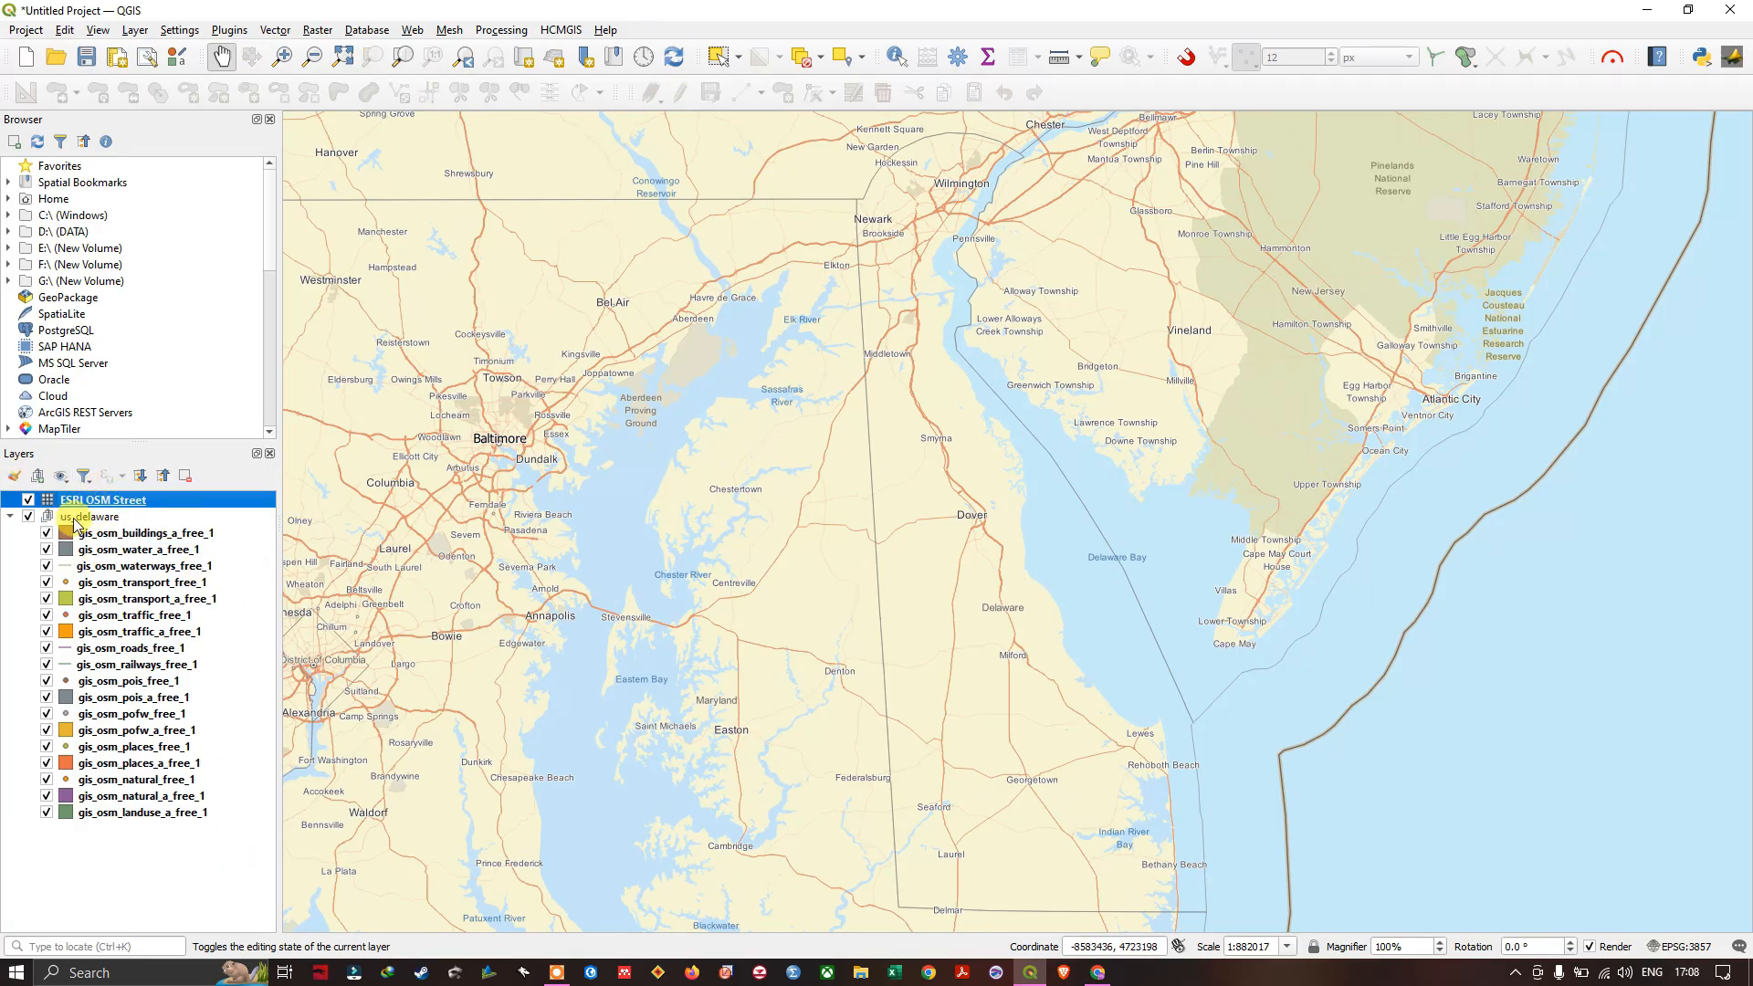
pyautogui.click(89, 517)
pyautogui.moveTo(89, 516); pyautogui.dragTo(89, 496)
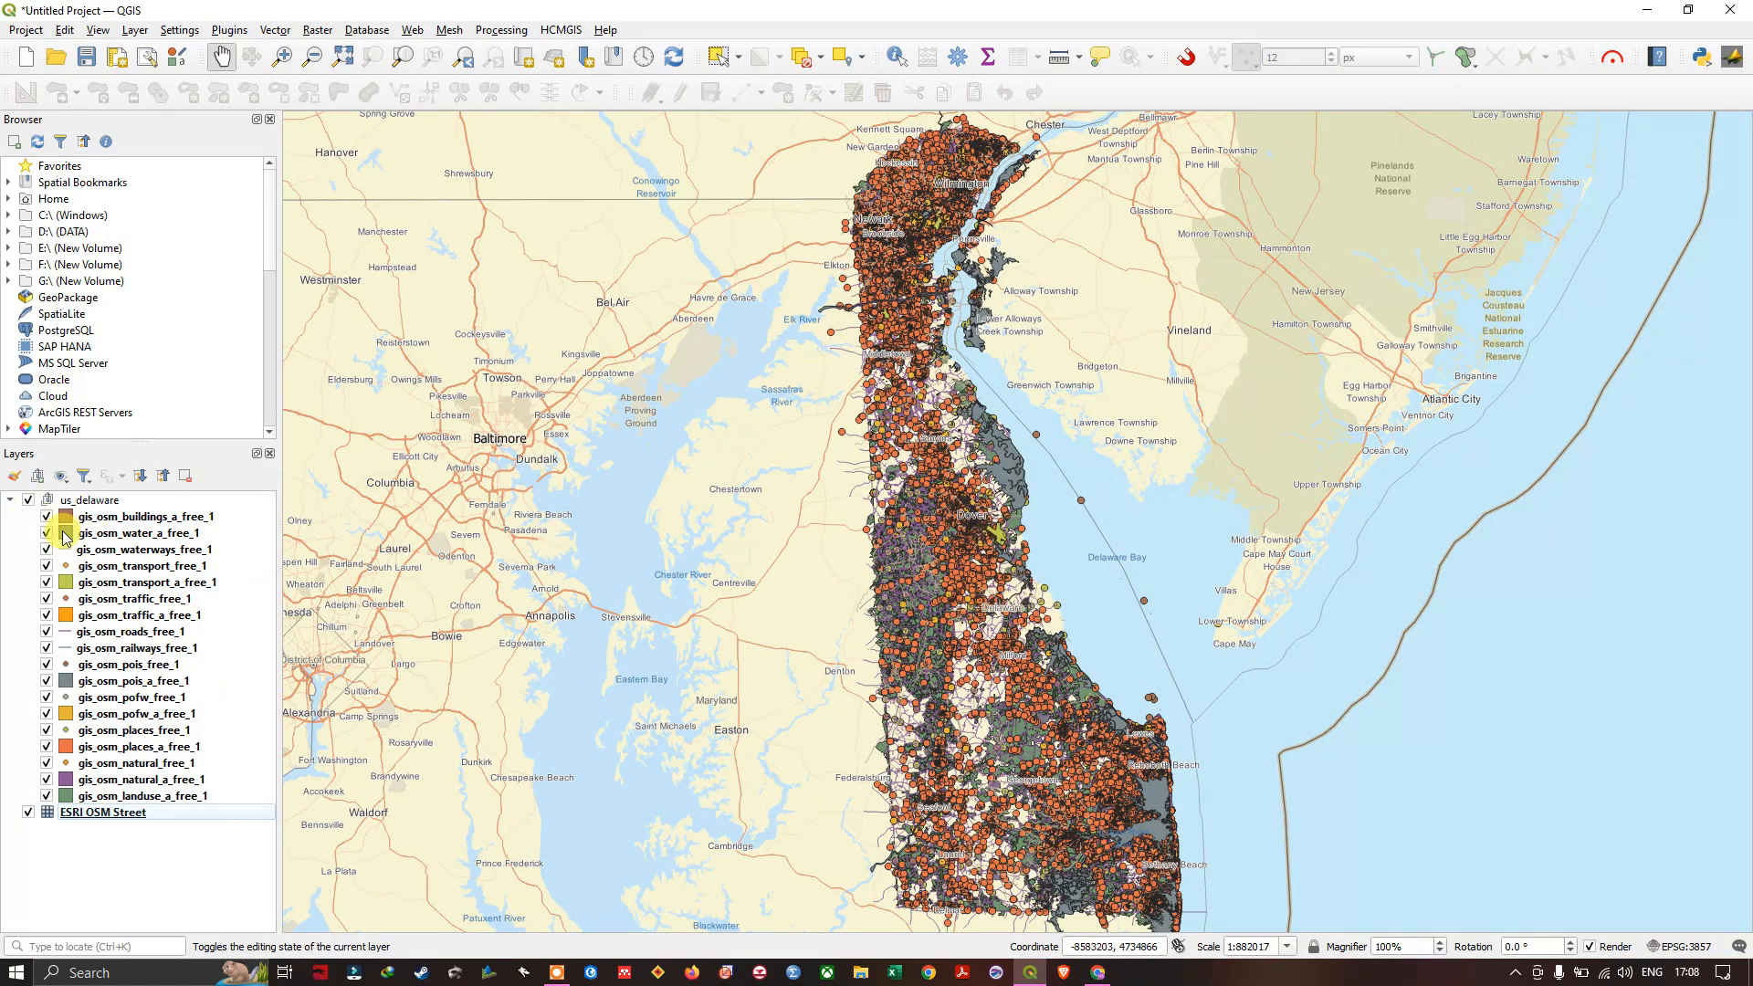
# Step: Leave only the buildings layer visible by hiding the other us_delaware layers
pyautogui.click(137, 516)
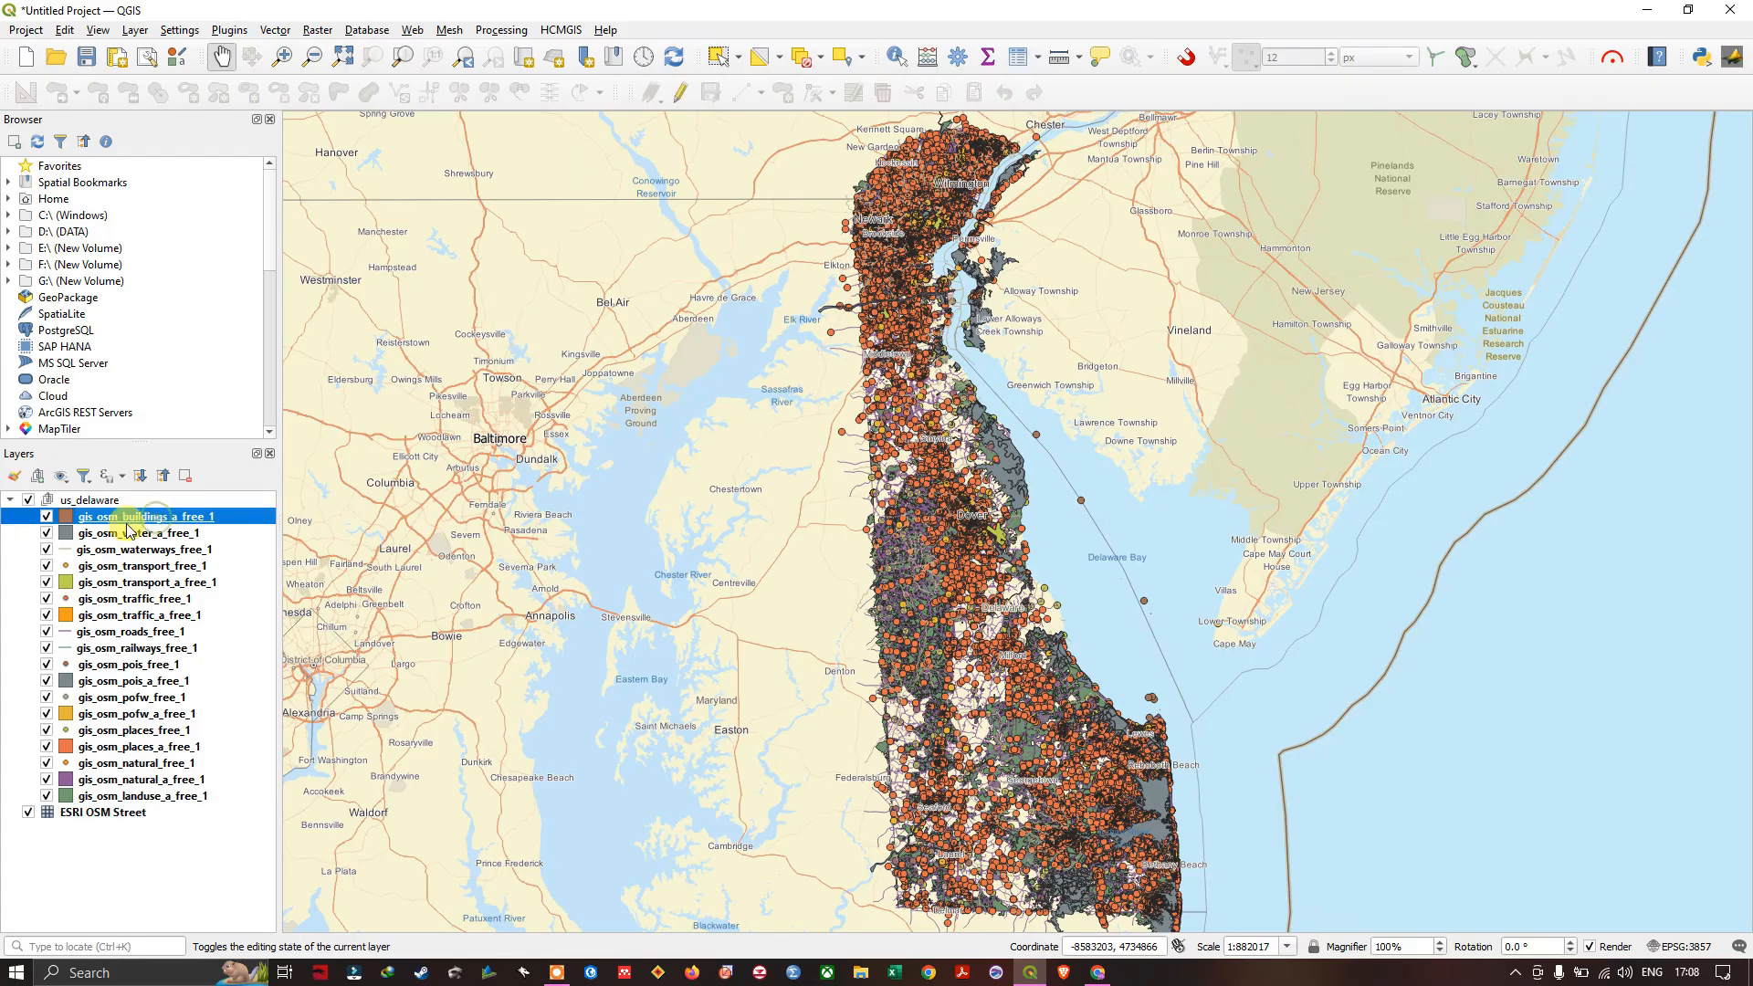
pyautogui.click(48, 533)
pyautogui.click(46, 565)
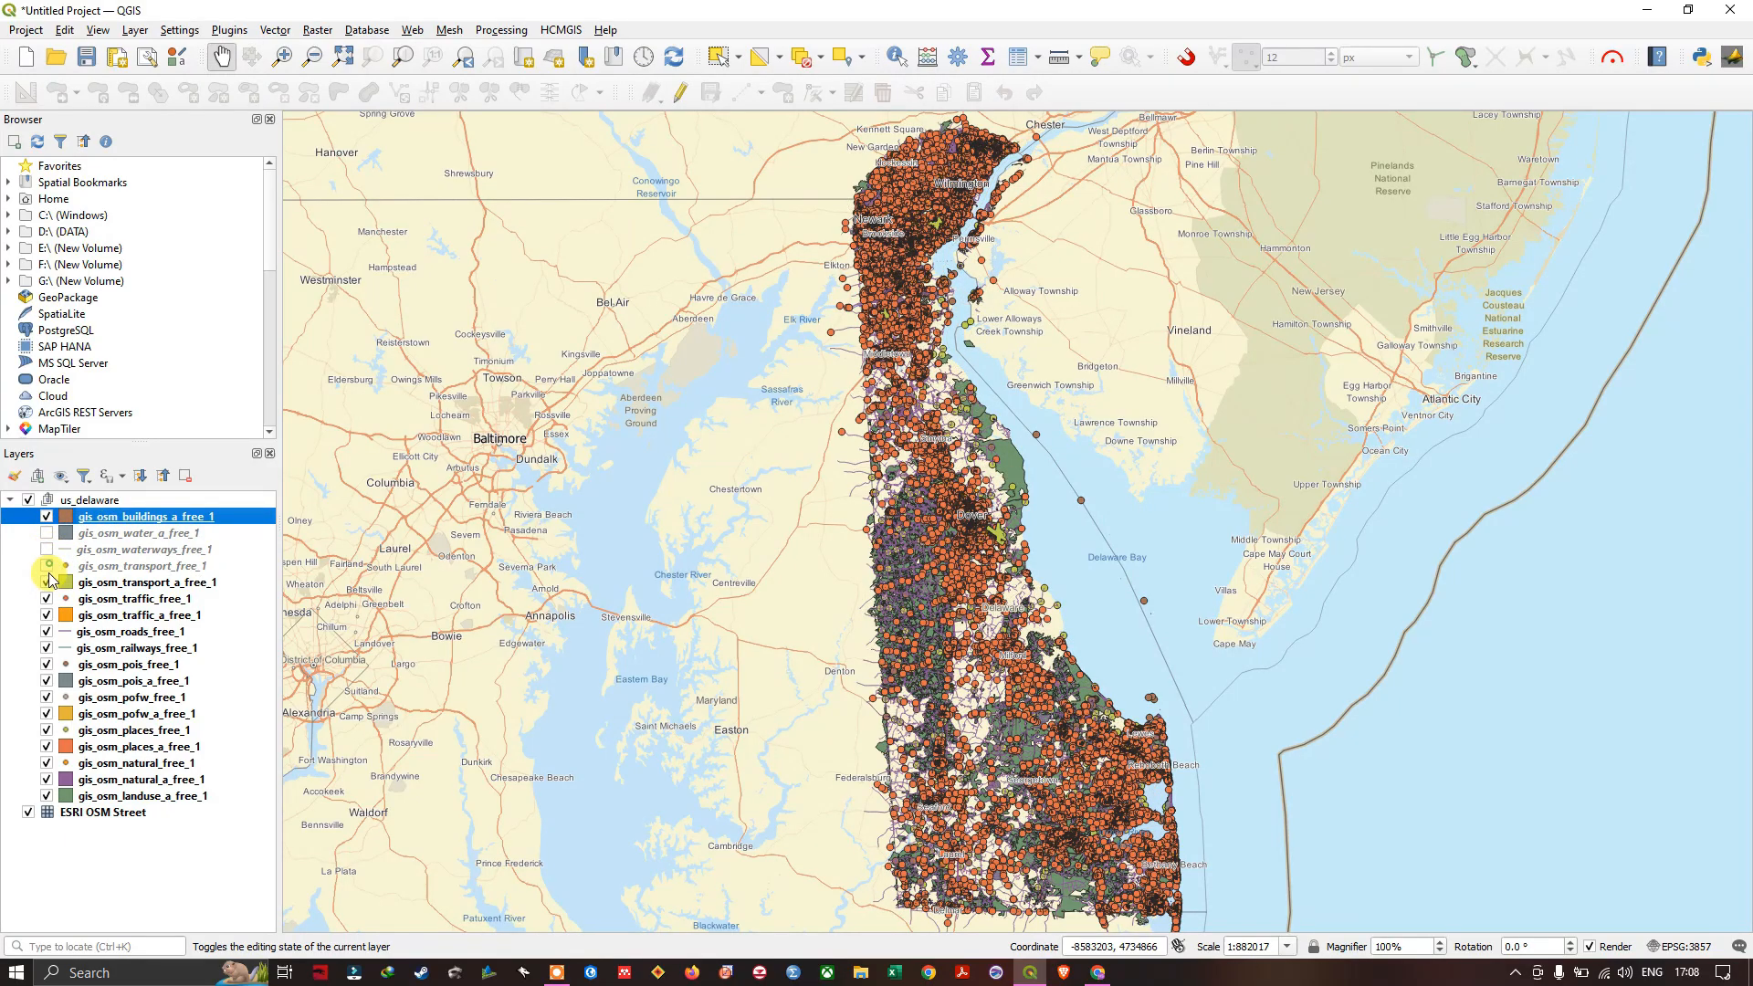
pyautogui.click(46, 599)
pyautogui.click(47, 614)
pyautogui.click(130, 632)
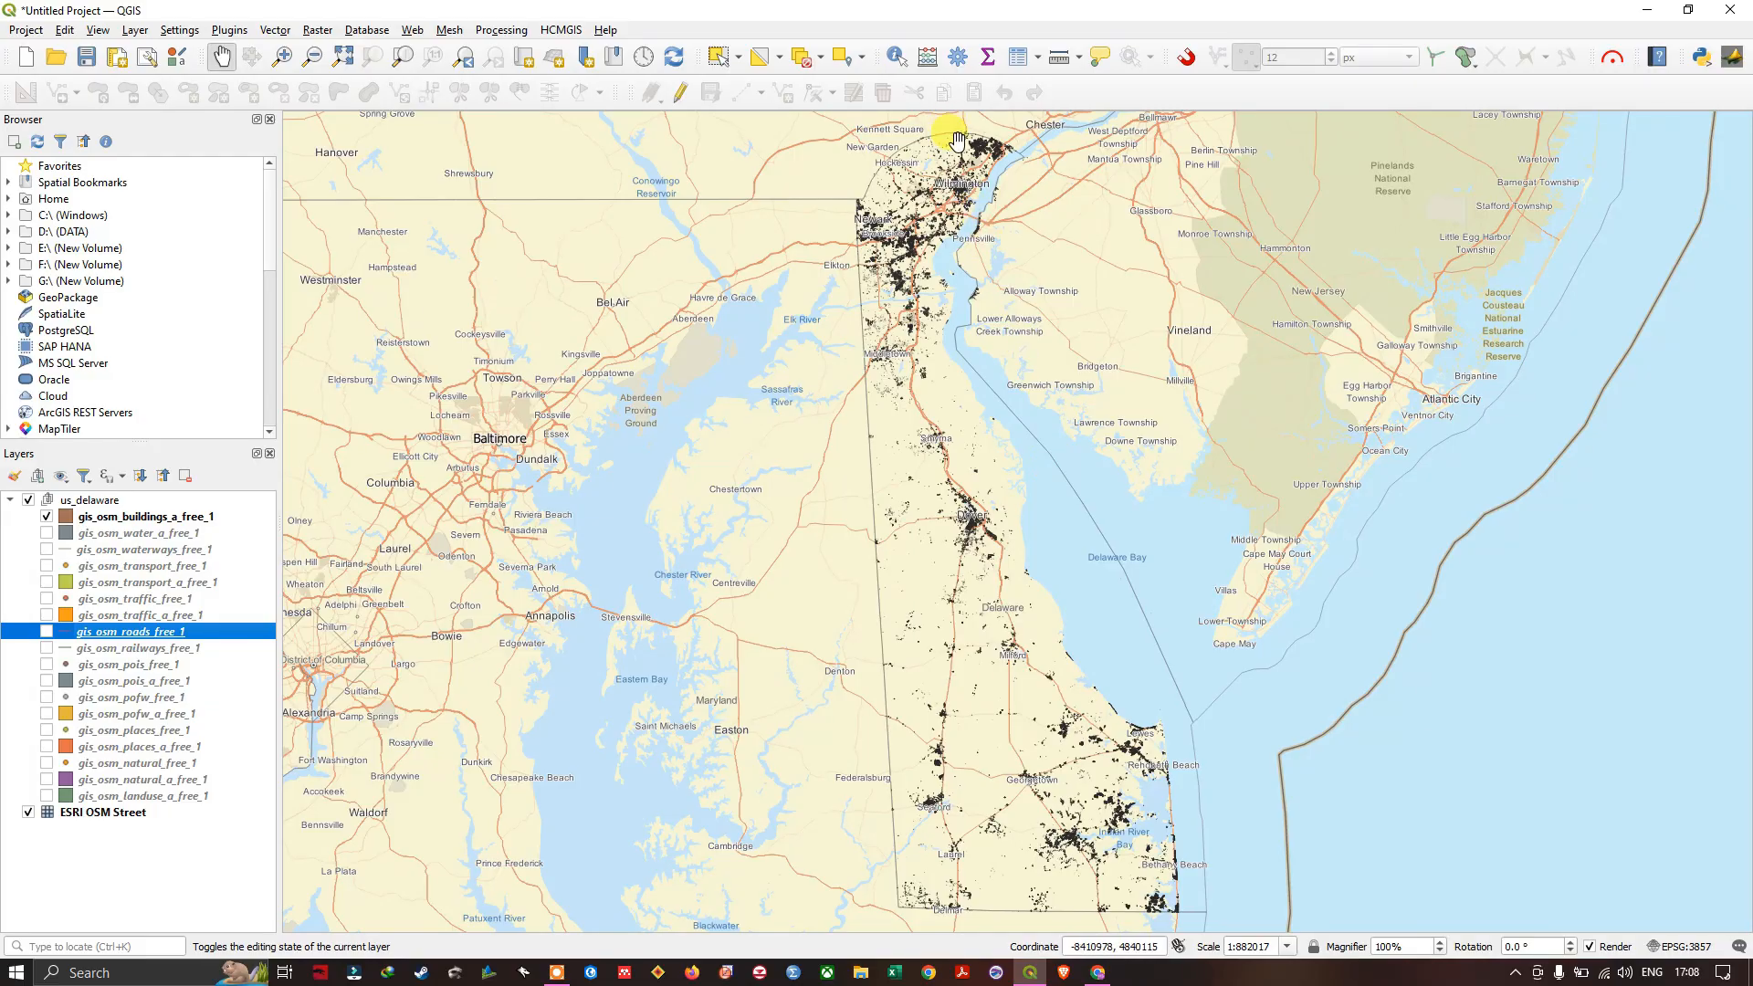
pyautogui.scroll(3, 956, 141)
pyautogui.scroll(2, 957, 141)
pyautogui.scroll(2, 945, 506)
pyautogui.scroll(2, 1055, 452)
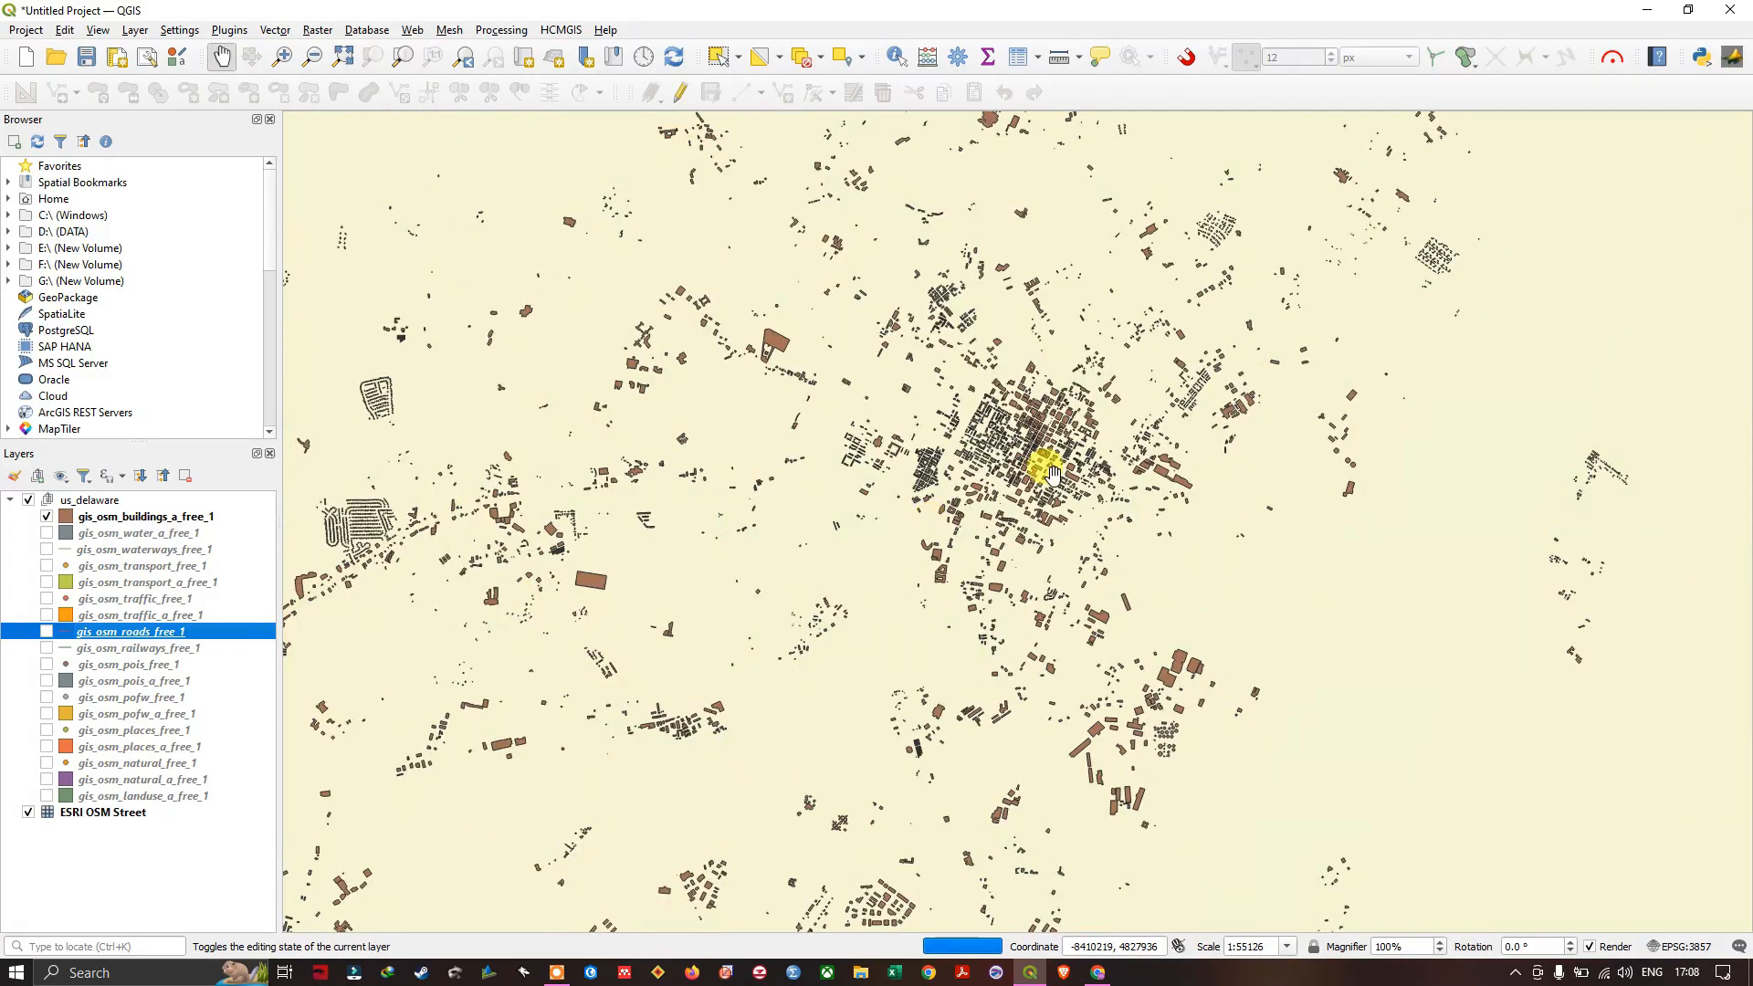
pyautogui.scroll(2, 1081, 412)
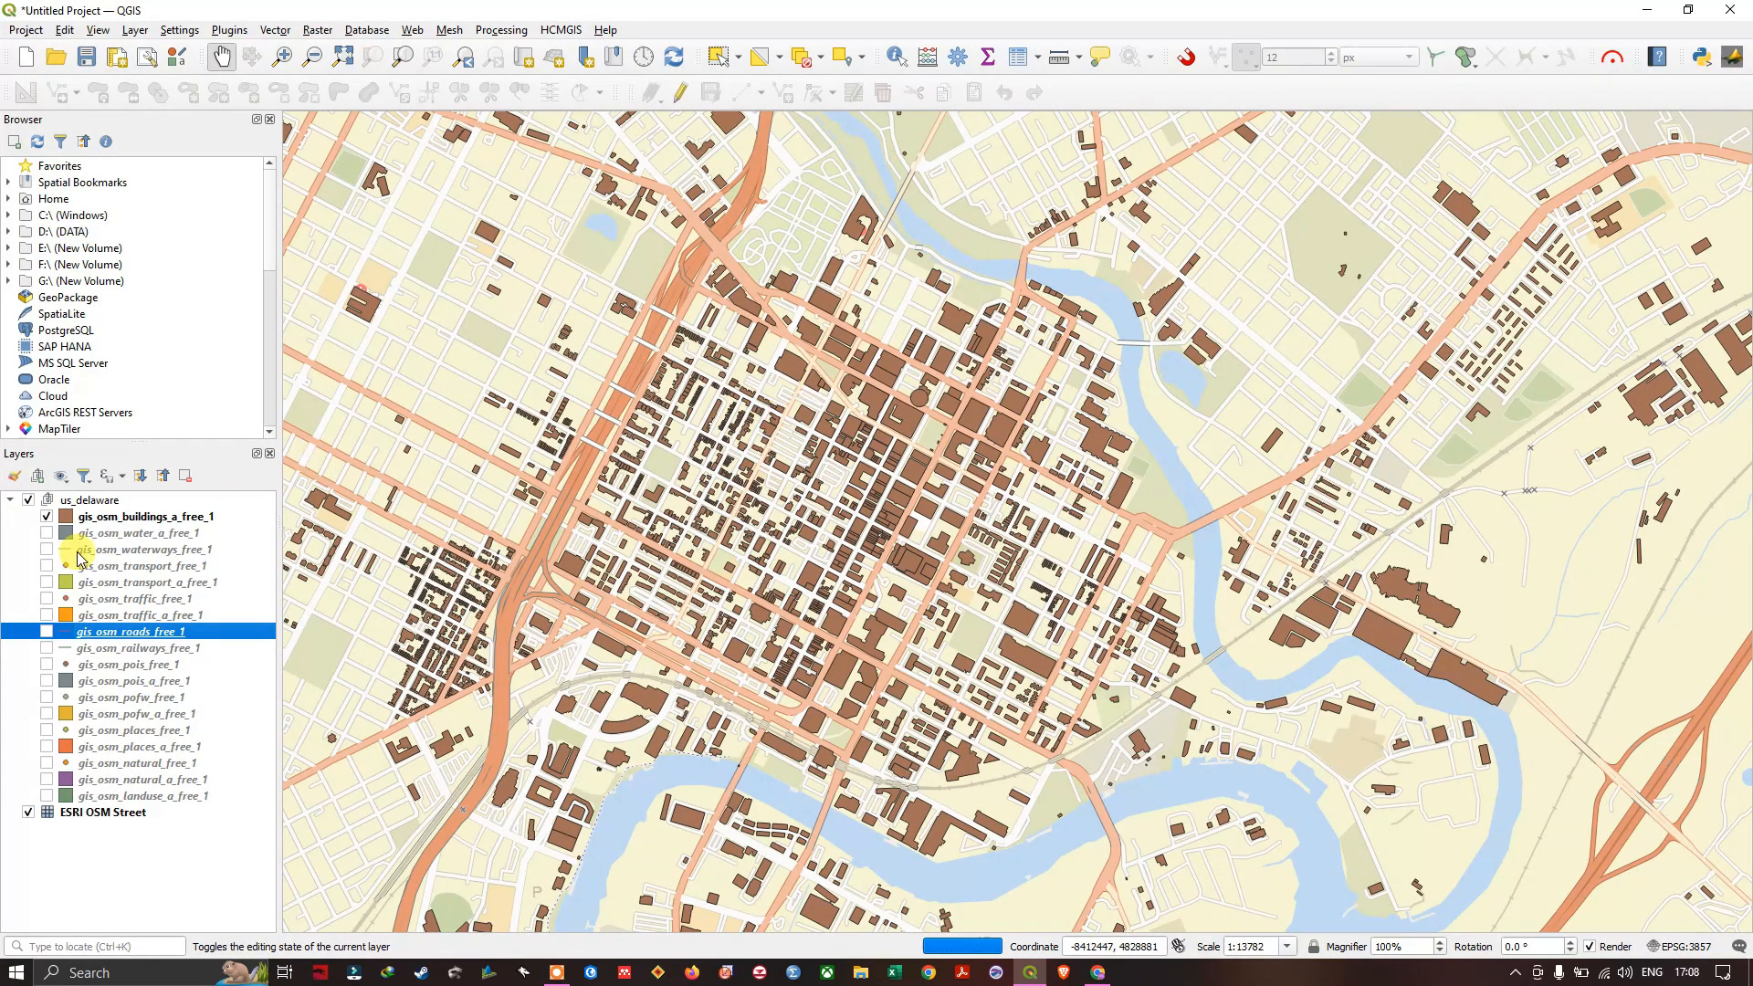
# Step: Toggle the ESRI OSM Street basemap off and back on to view buildings alone
pyautogui.click(28, 813)
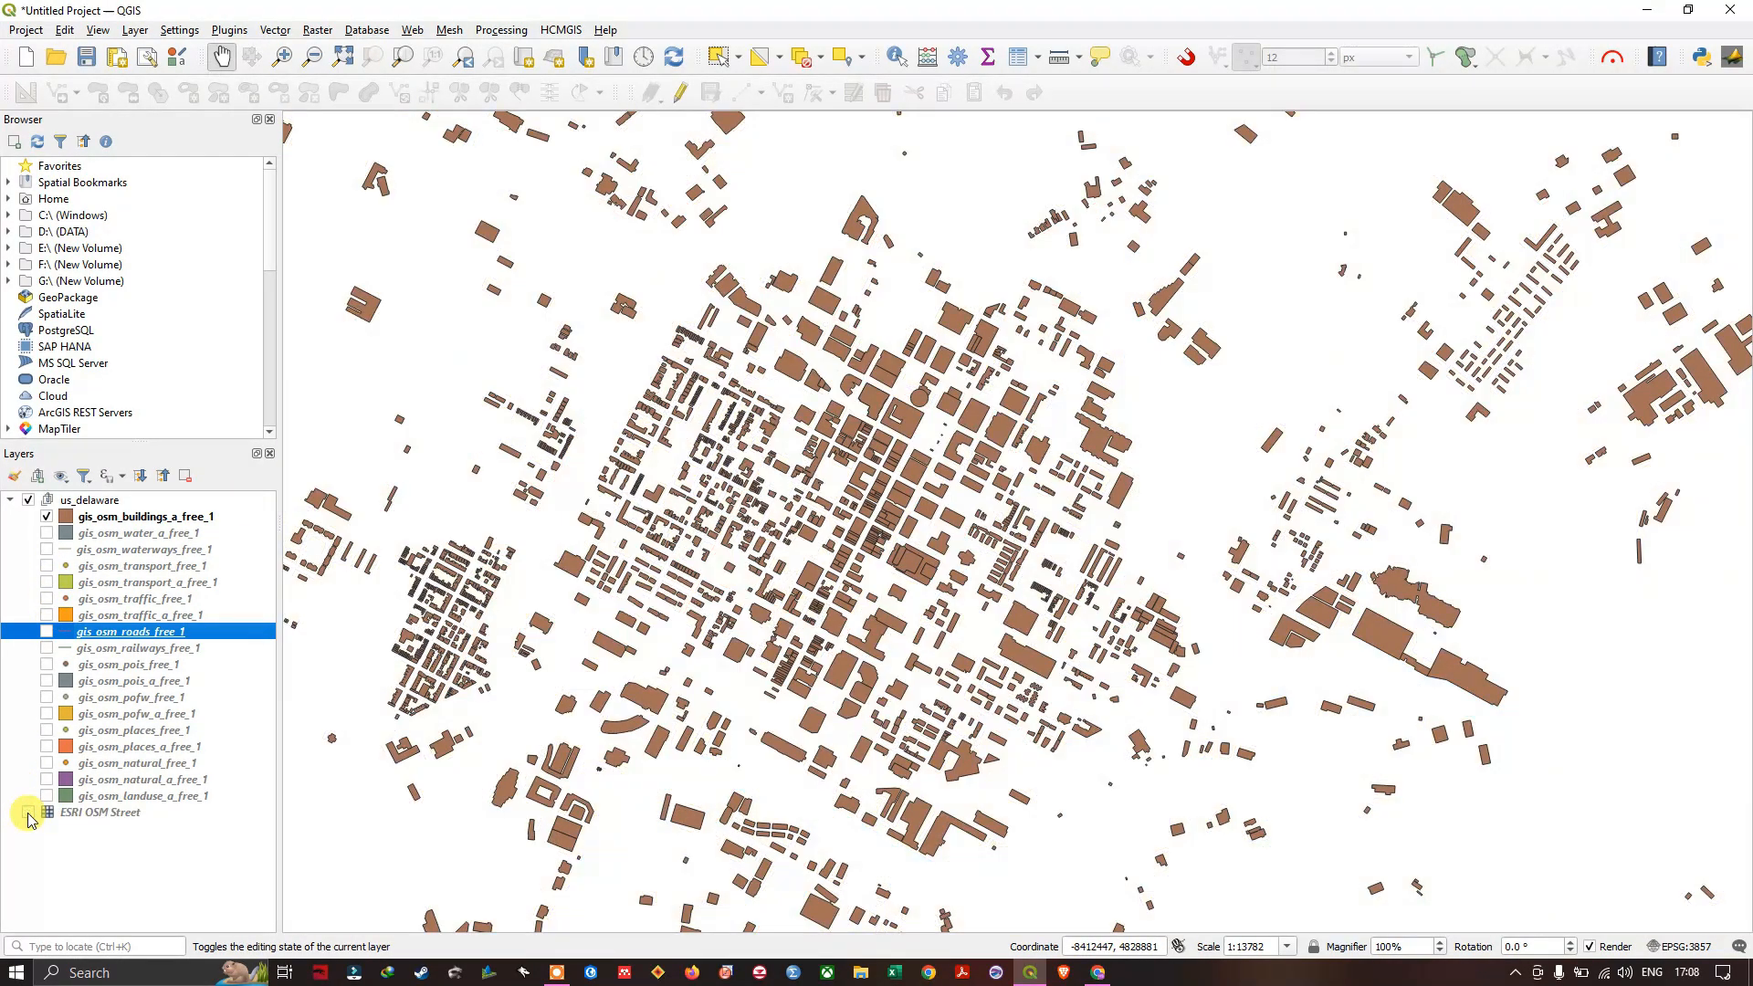
pyautogui.click(29, 813)
pyautogui.scroll(-3, 947, 243)
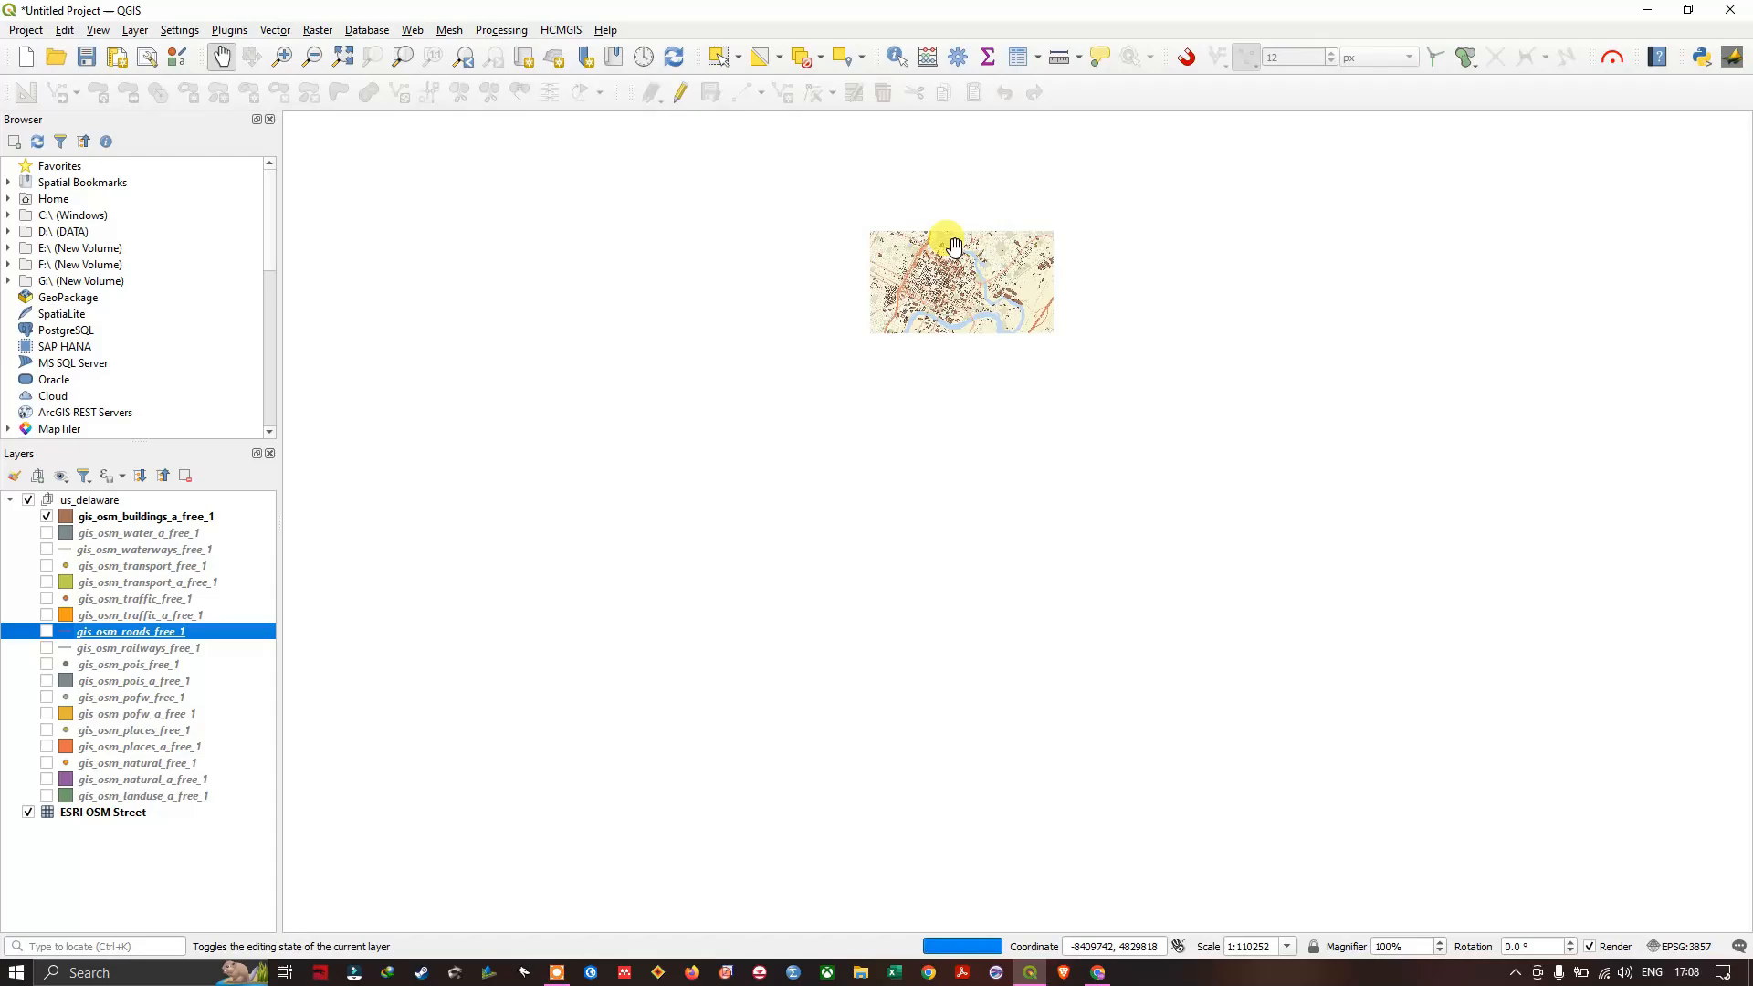
pyautogui.scroll(-2, 987, 384)
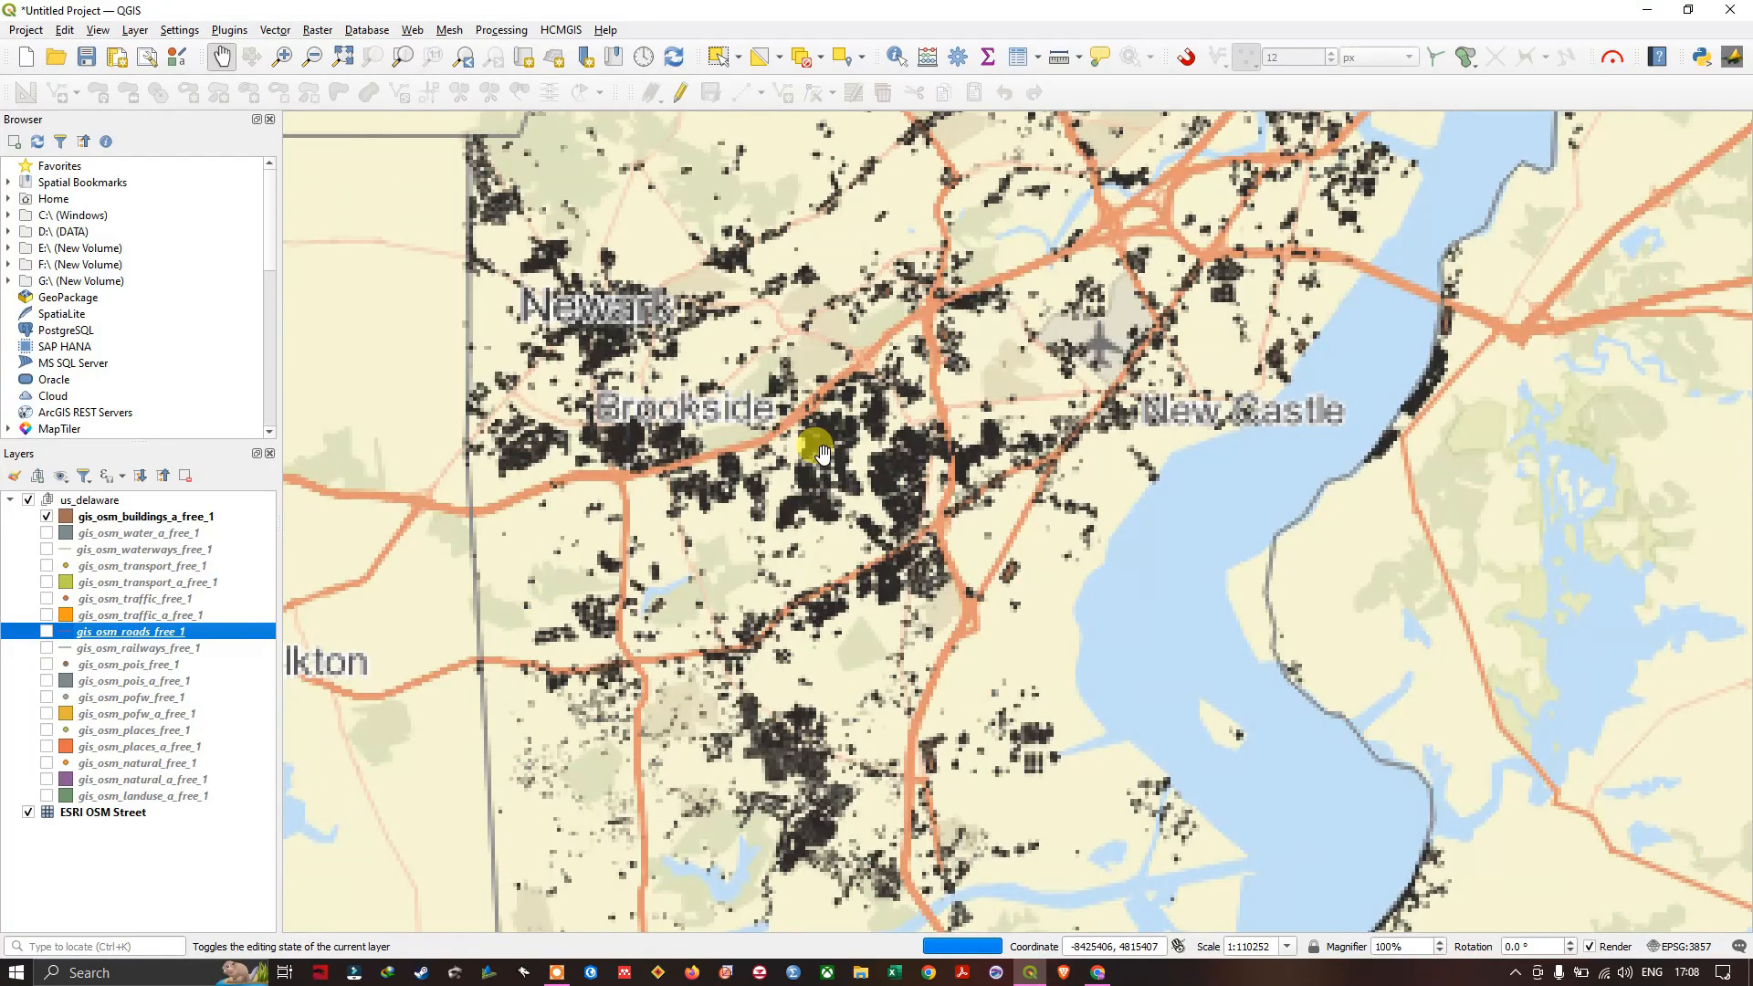
pyautogui.scroll(2, 819, 449)
pyautogui.scroll(2, 1013, 486)
pyautogui.scroll(1, 944, 441)
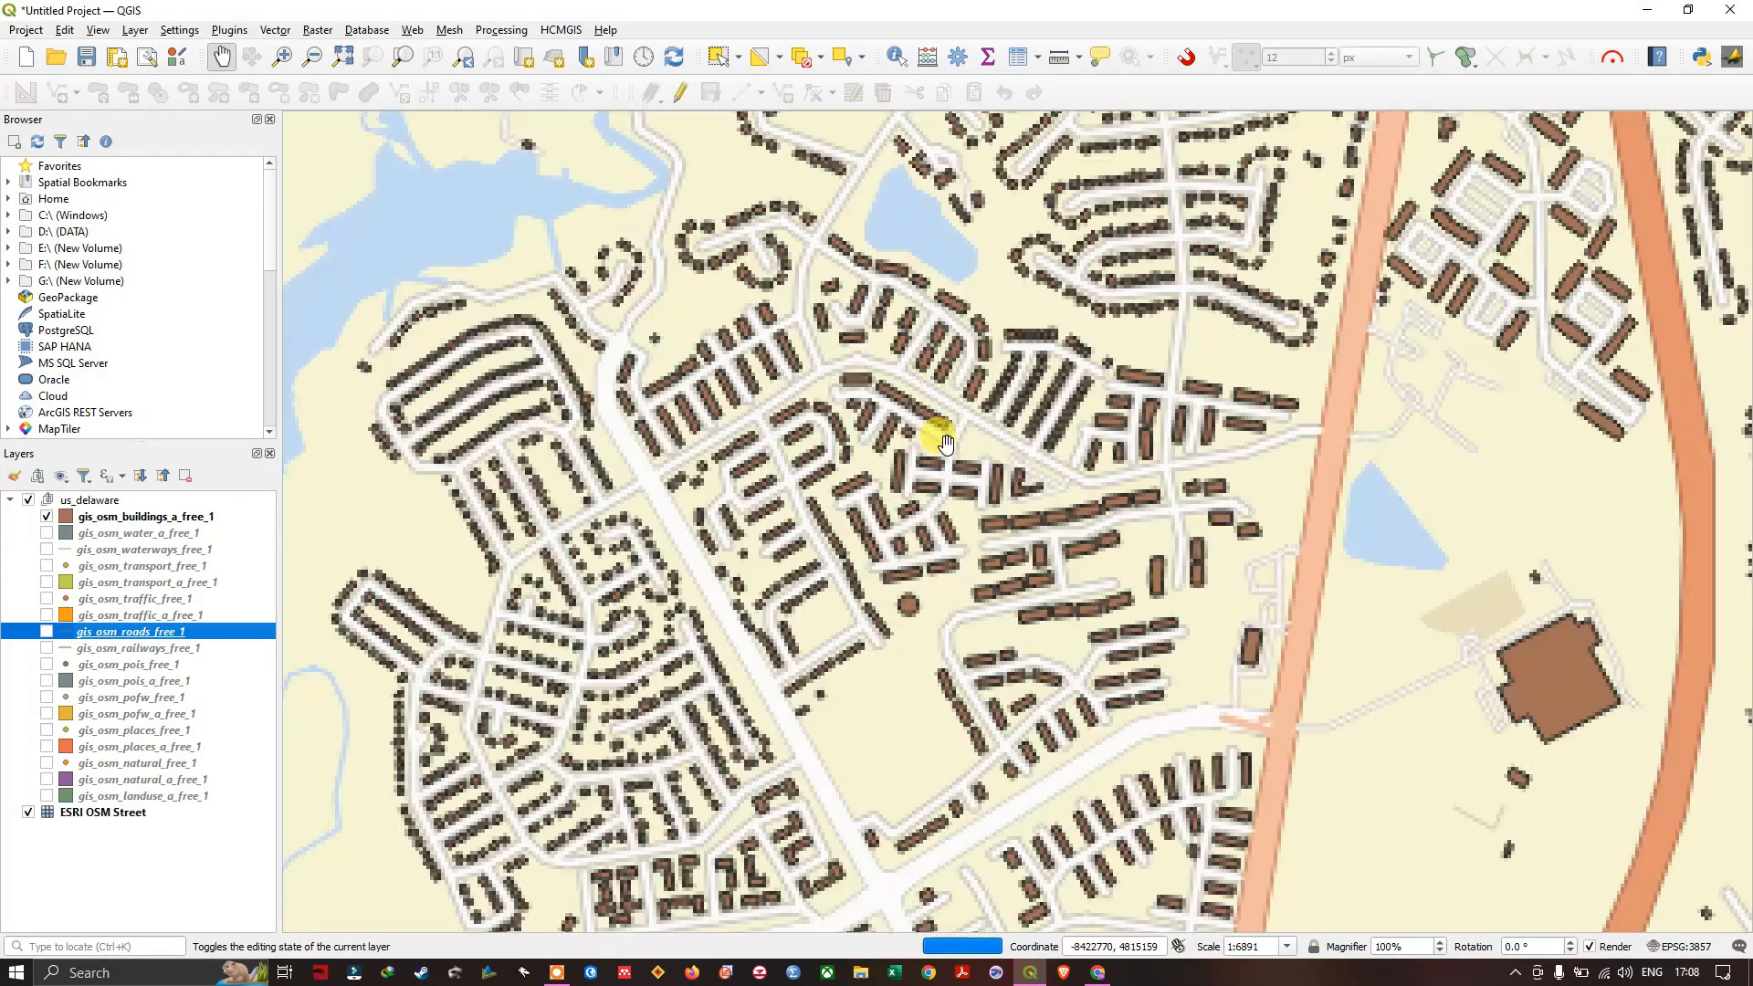
pyautogui.scroll(-1, 946, 441)
pyautogui.scroll(-1, 1007, 527)
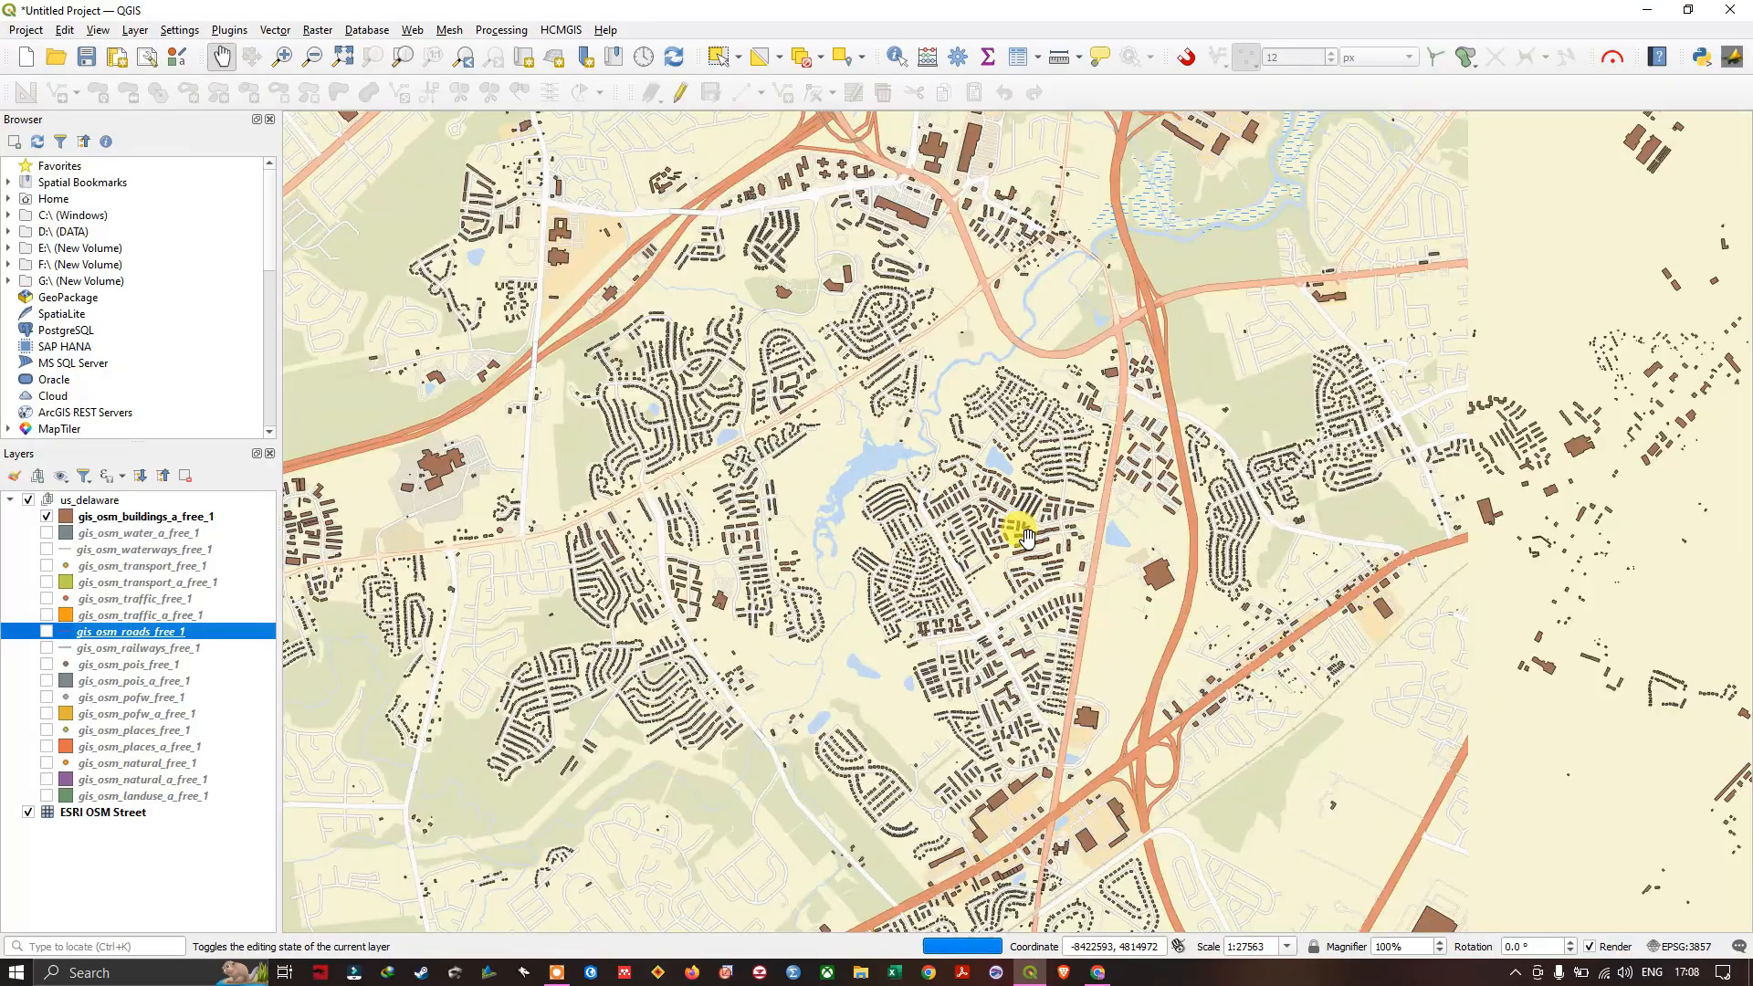
pyautogui.scroll(-2, 1023, 531)
pyautogui.scroll(-1, 1023, 532)
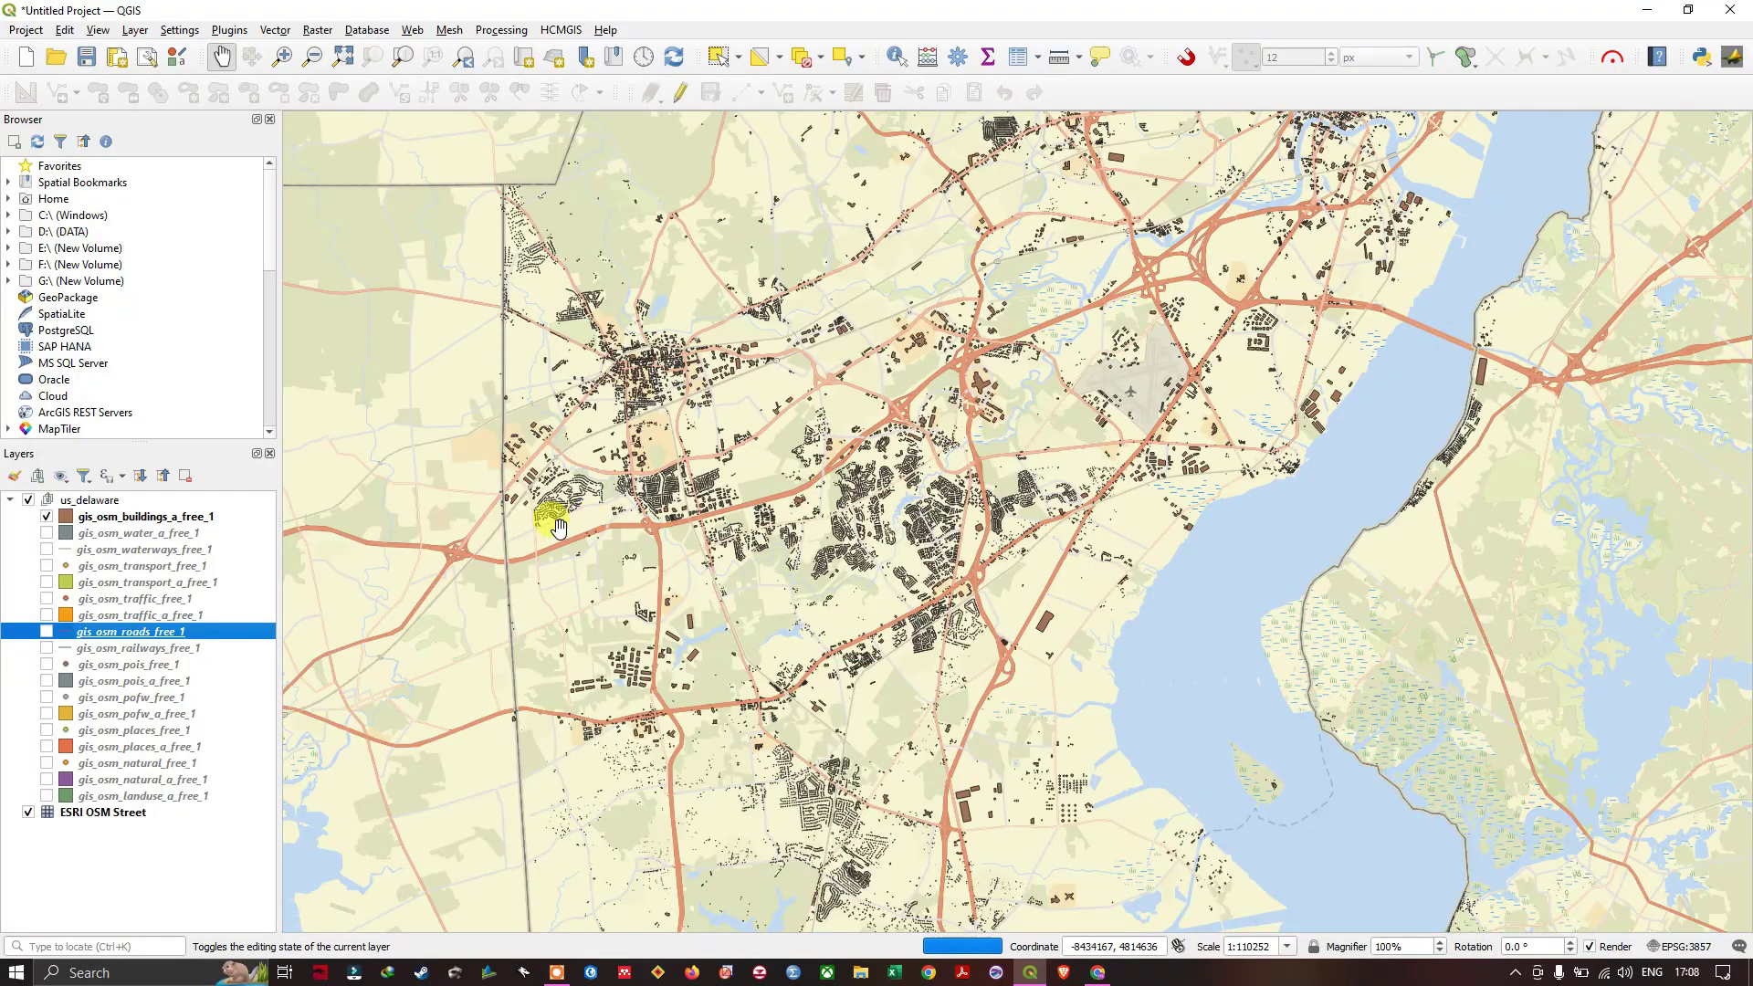
# Step: Browse the buildings attribute table sorted by name and then by type
pyautogui.rightClick(110, 516)
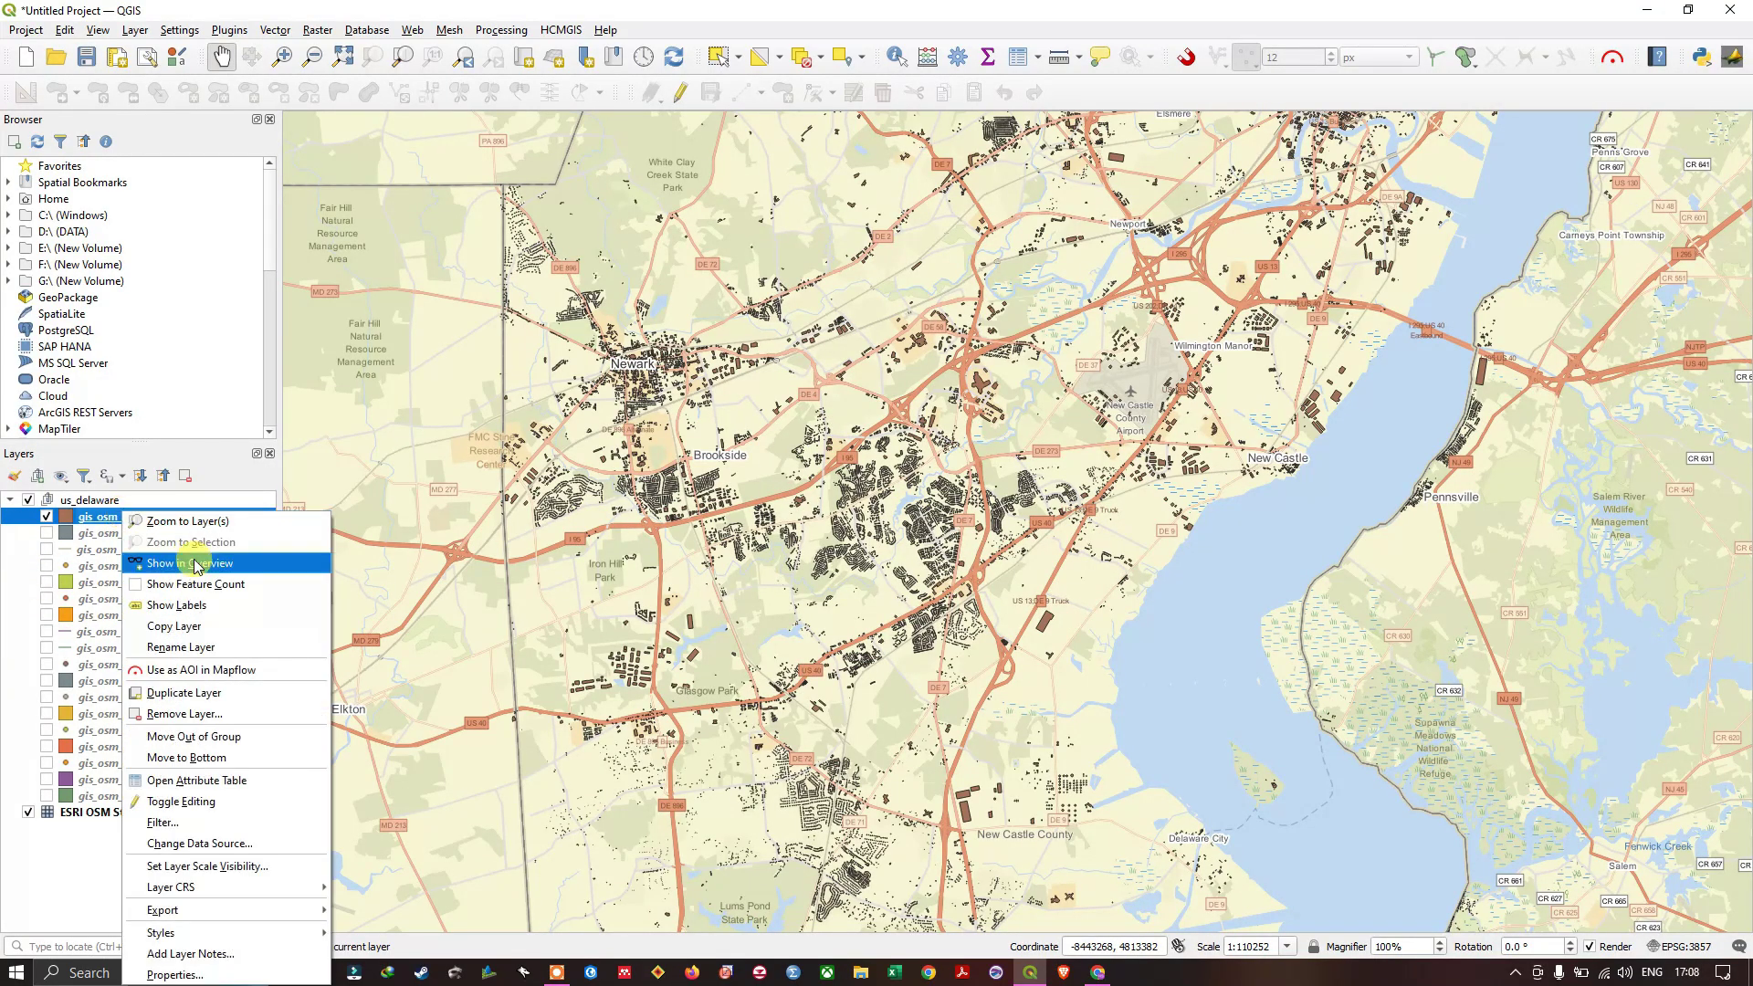
pyautogui.click(202, 781)
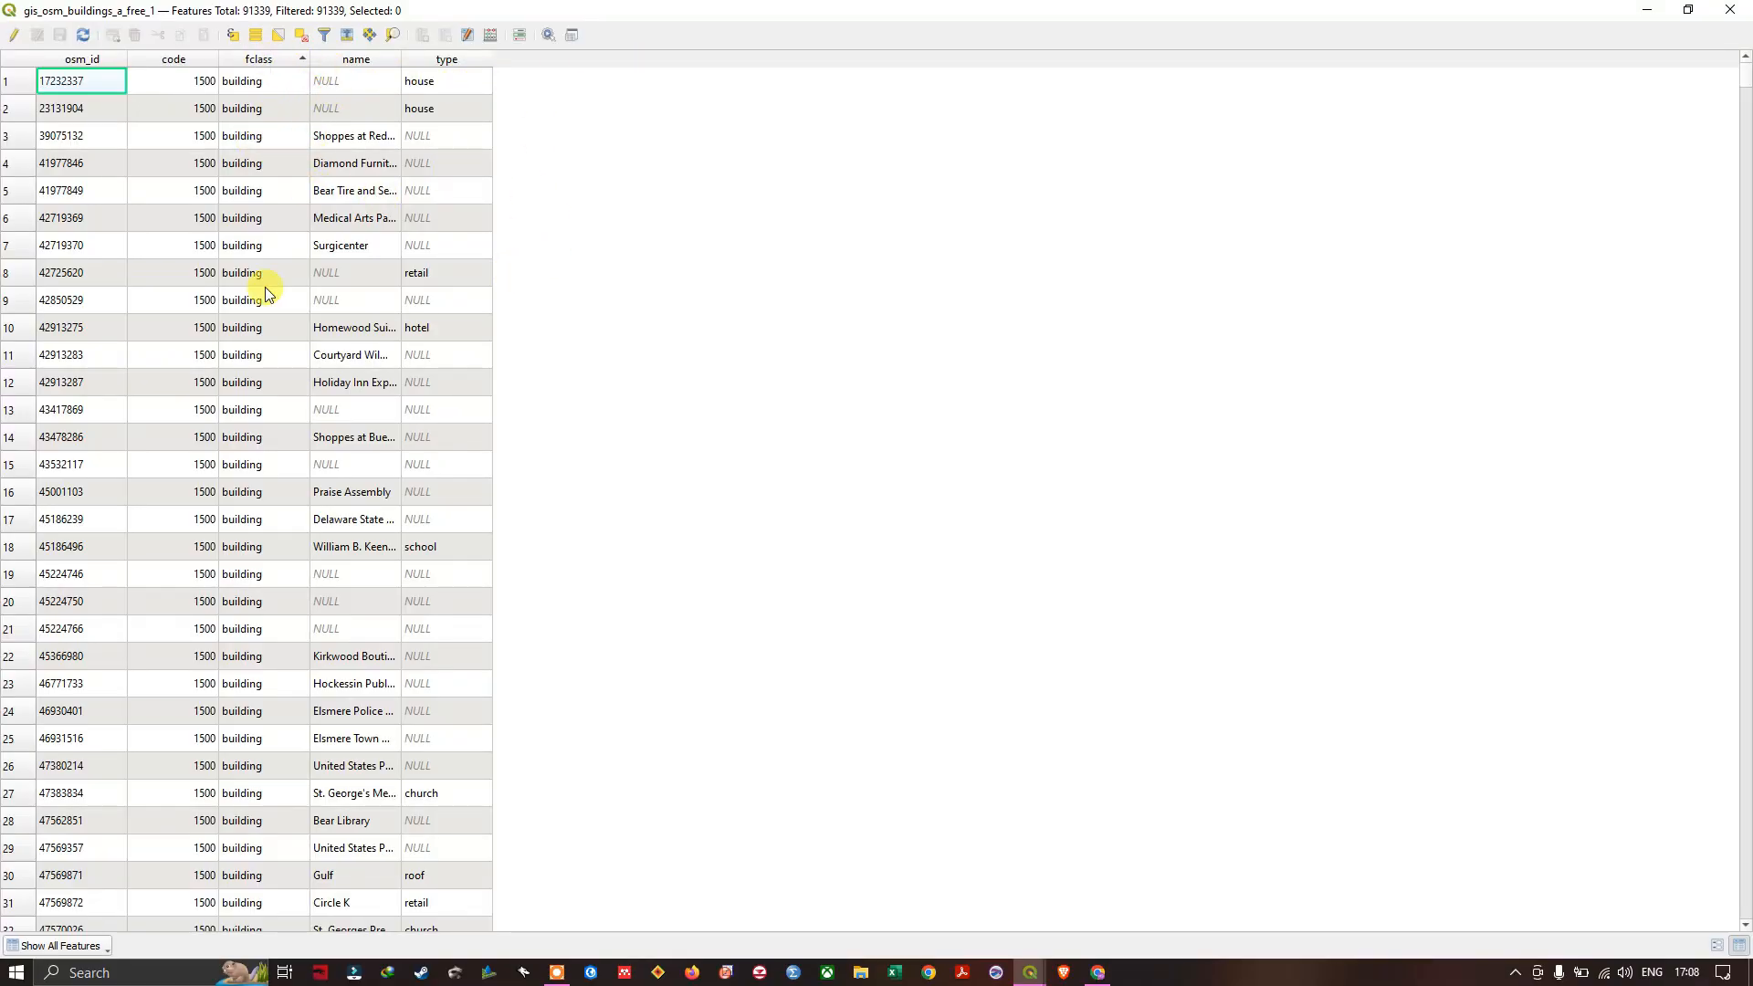
pyautogui.scroll(-10, 266, 290)
pyautogui.scroll(5, 266, 290)
pyautogui.scroll(5, 345, 215)
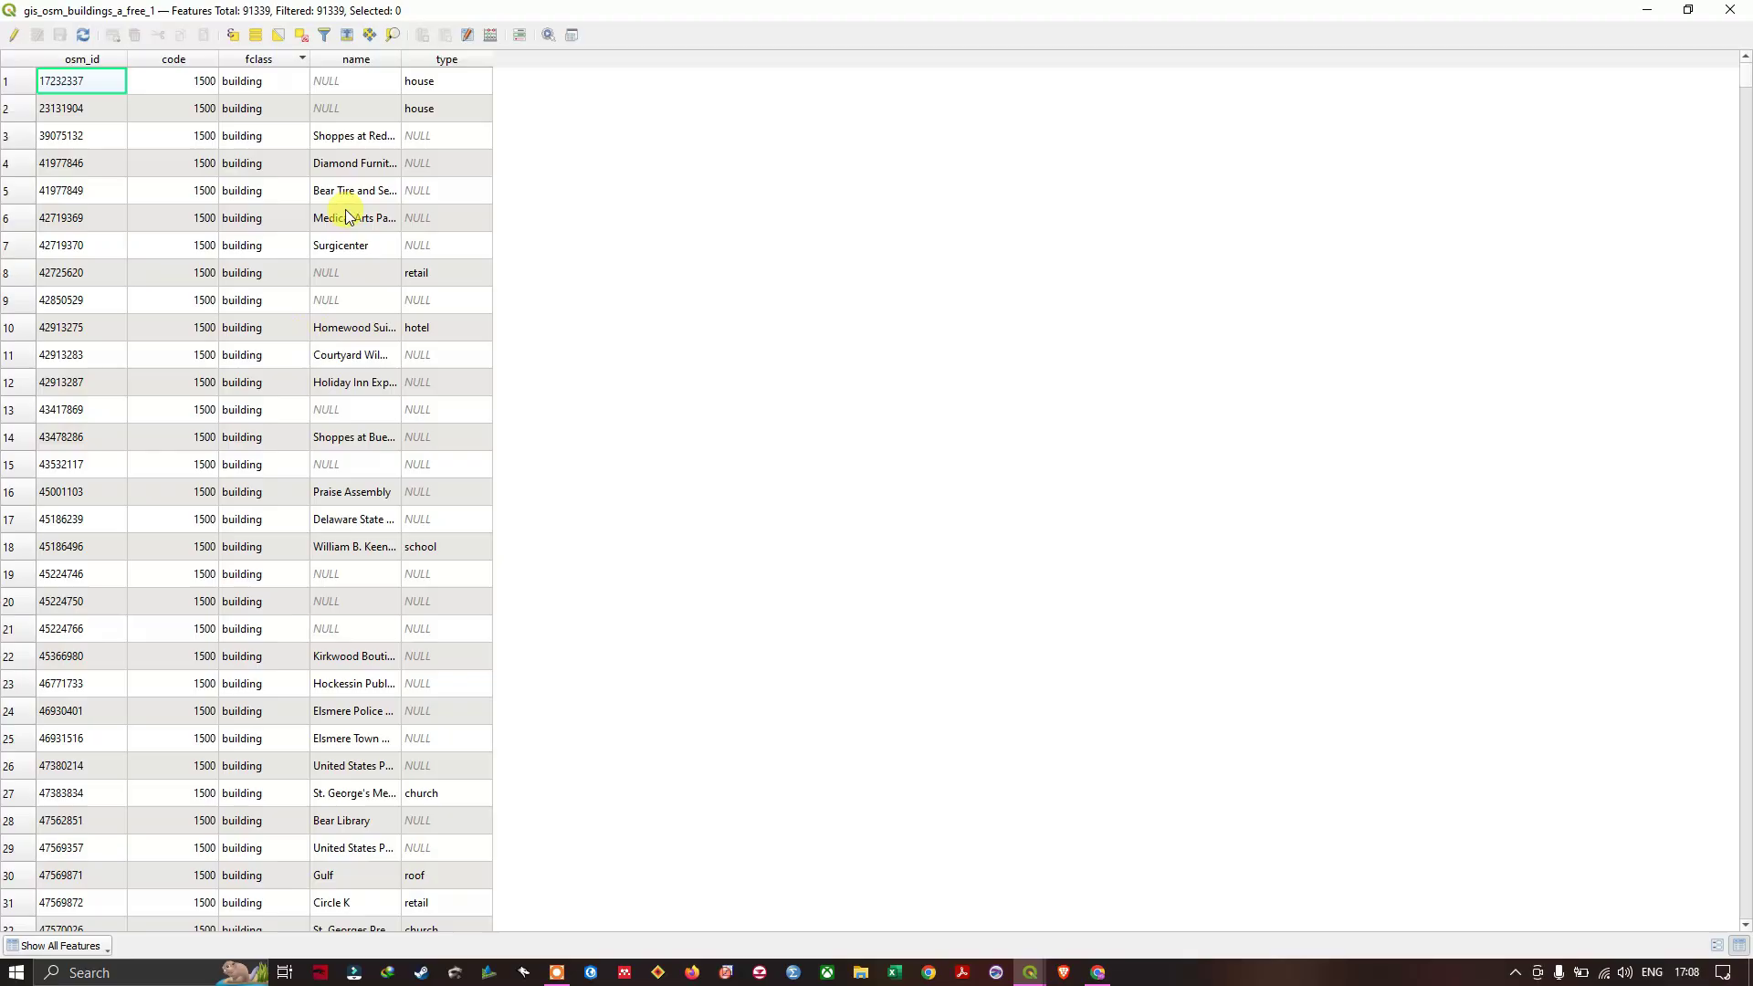
pyautogui.click(370, 61)
pyautogui.click(353, 60)
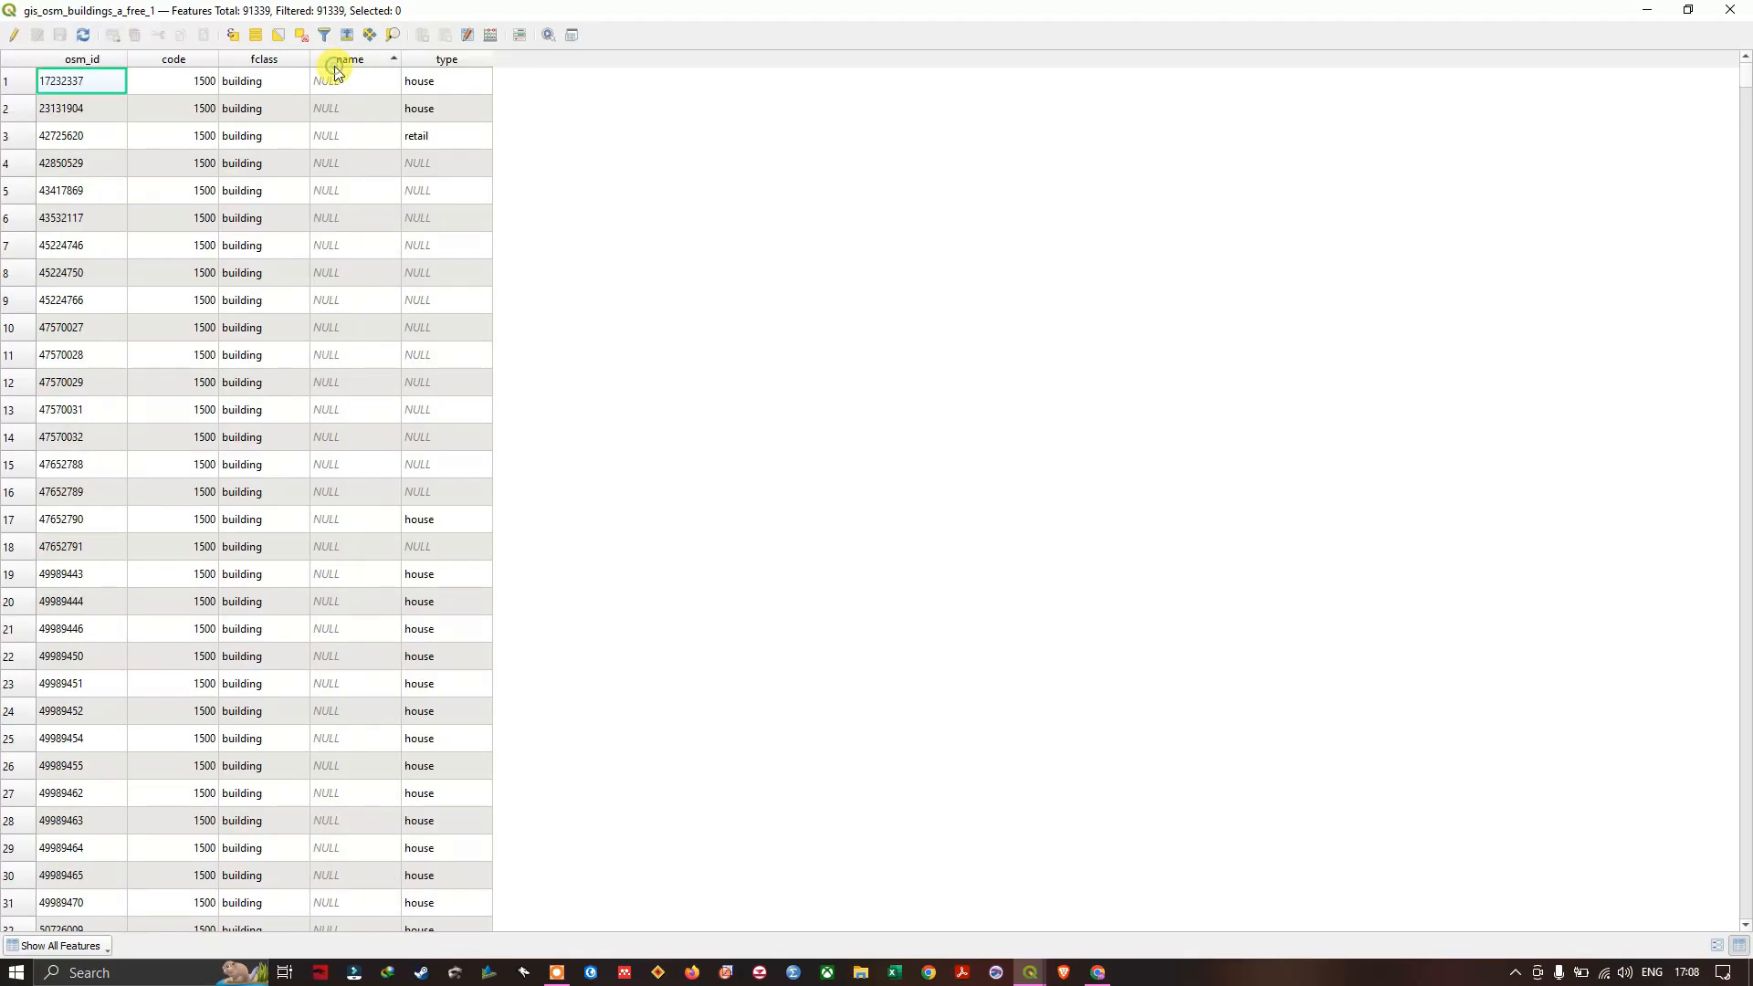
pyautogui.click(482, 61)
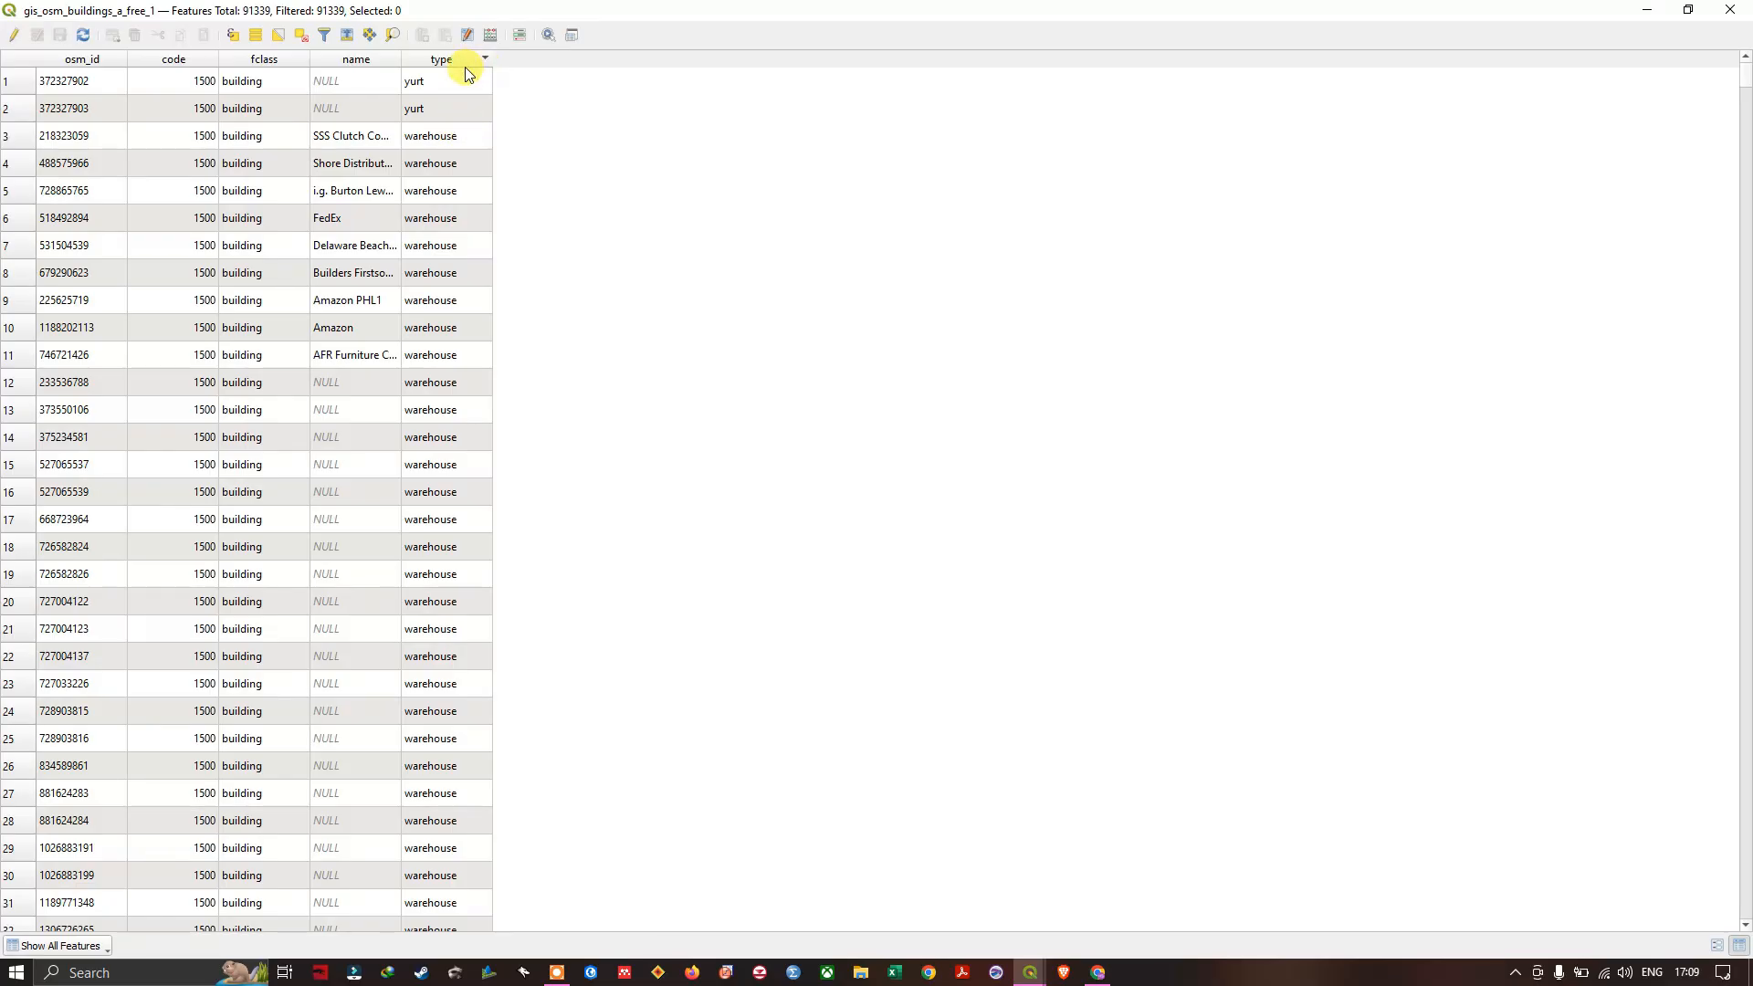
pyautogui.scroll(-5, 462, 206)
pyautogui.scroll(-8, 461, 315)
pyautogui.scroll(-6, 463, 331)
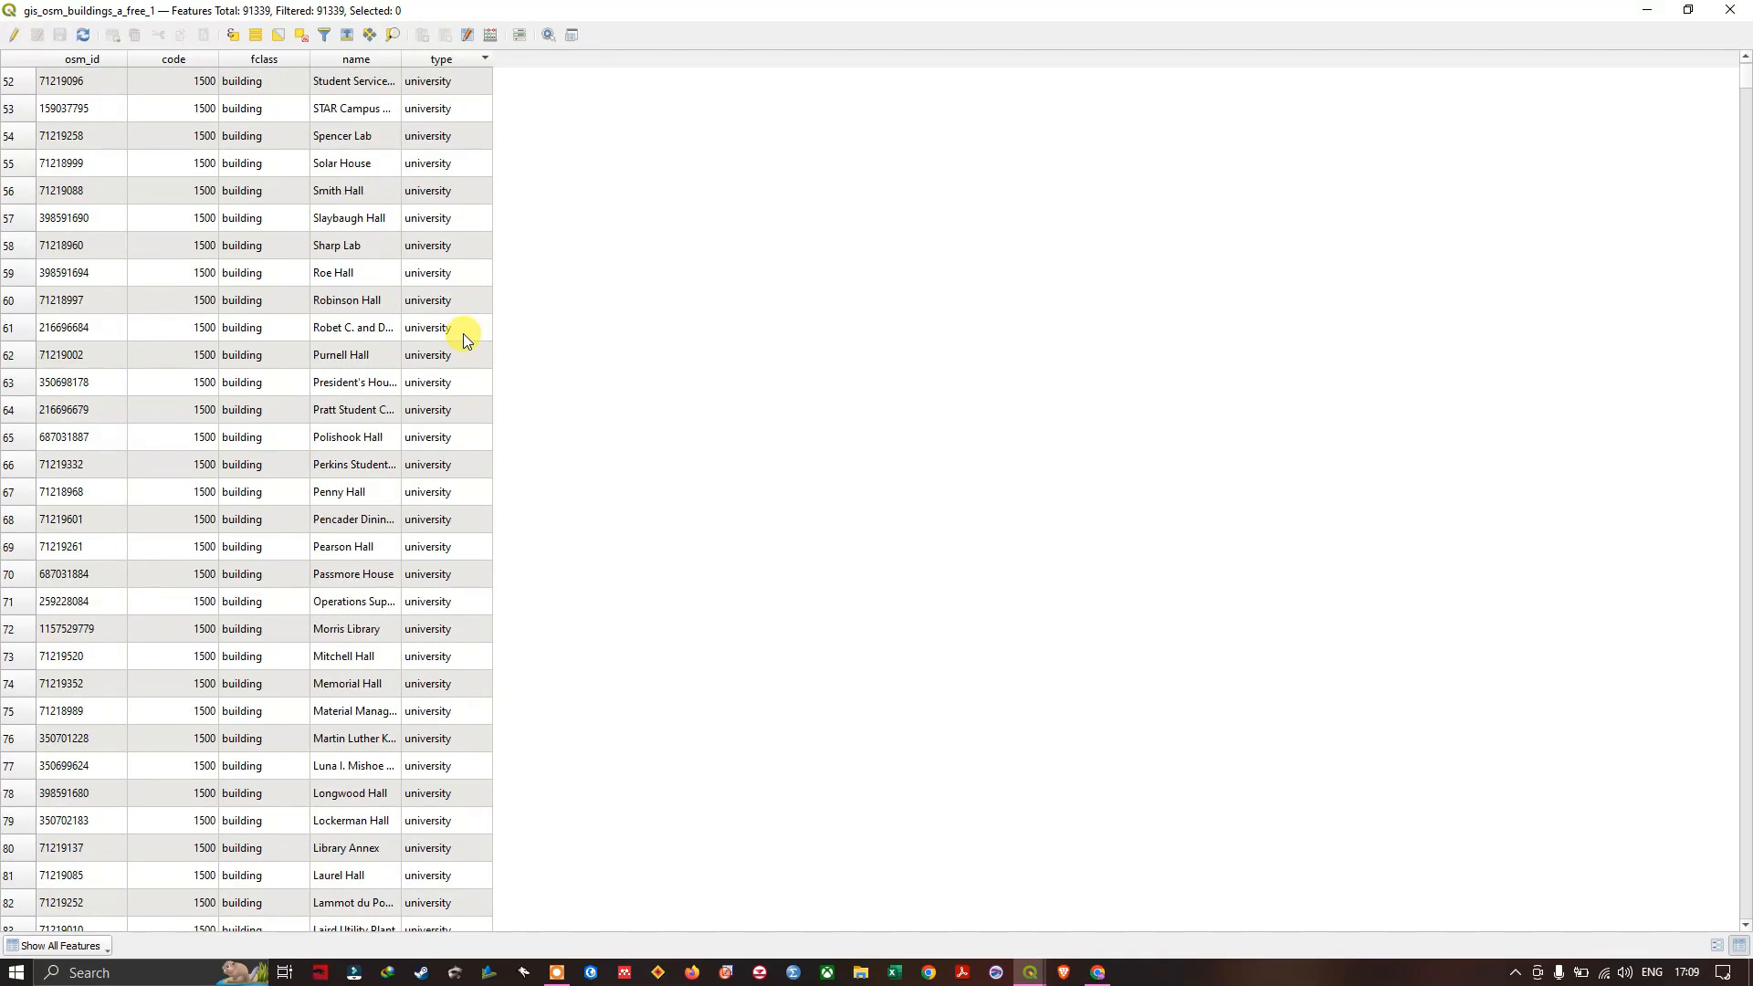
pyautogui.scroll(-8, 463, 333)
pyautogui.scroll(-7, 464, 334)
pyautogui.scroll(-7, 463, 335)
pyautogui.scroll(-5, 463, 334)
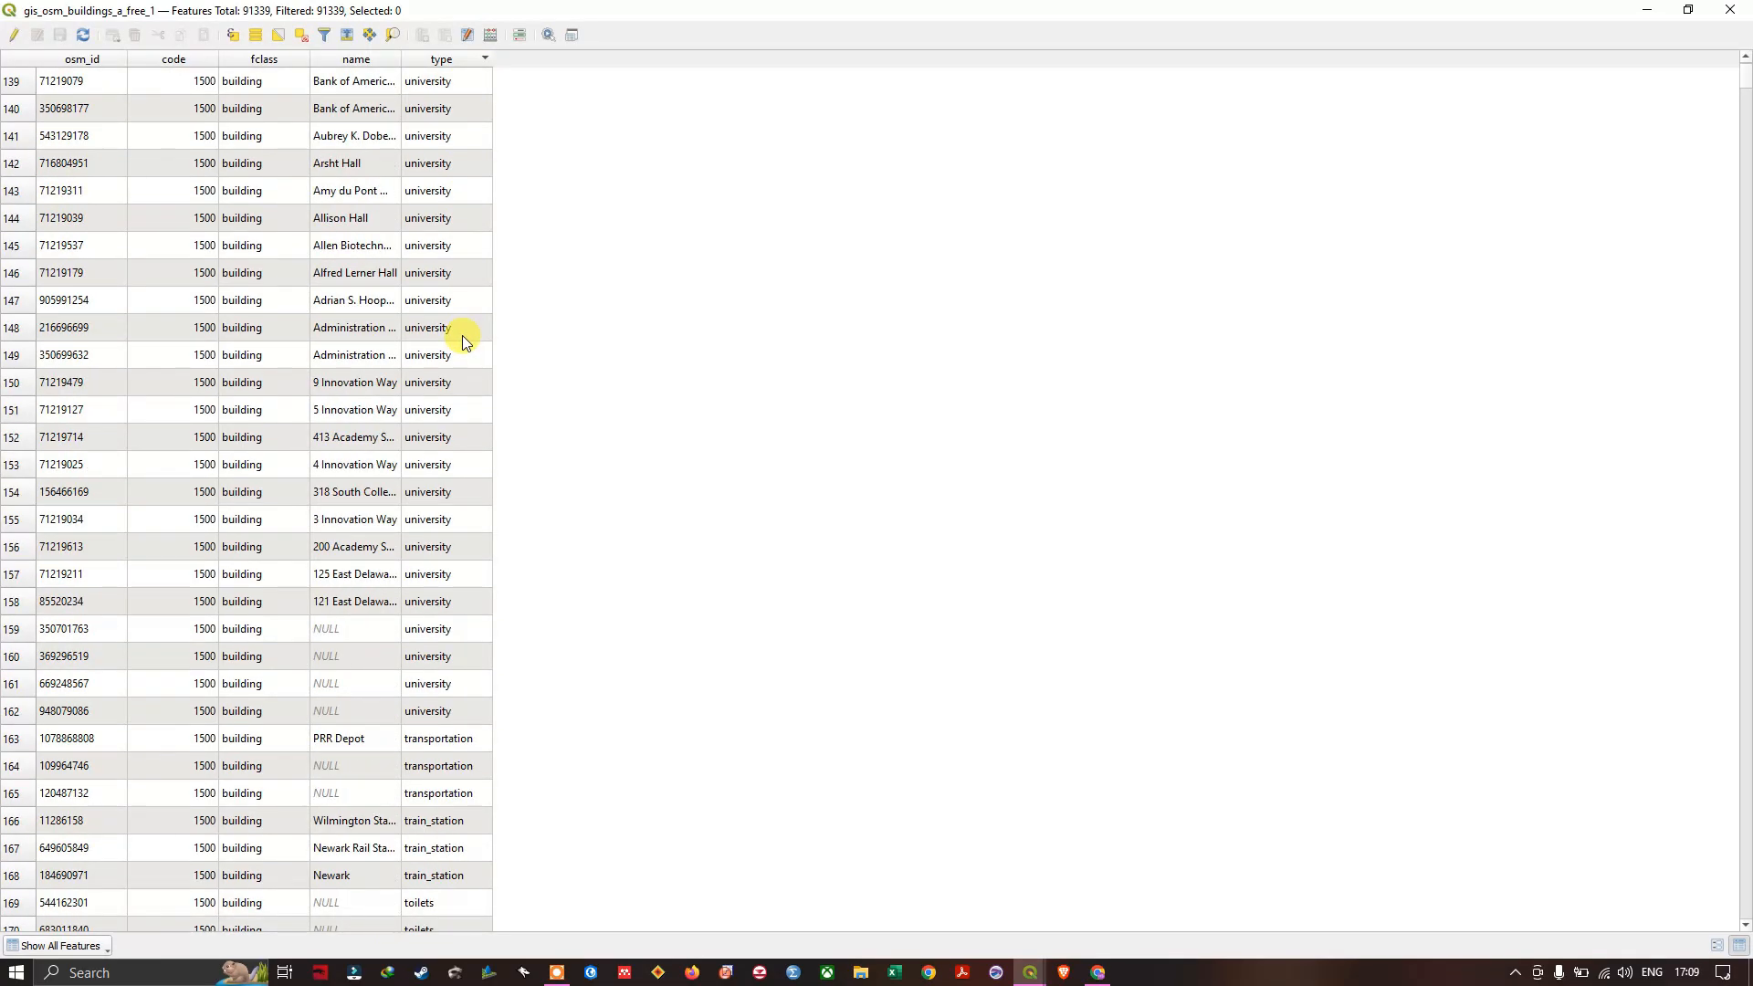
pyautogui.scroll(-4, 461, 336)
# Step: Return to the map, hide buildings and show the water areas layer, panning along the Delaware River
pyautogui.click(1730, 9)
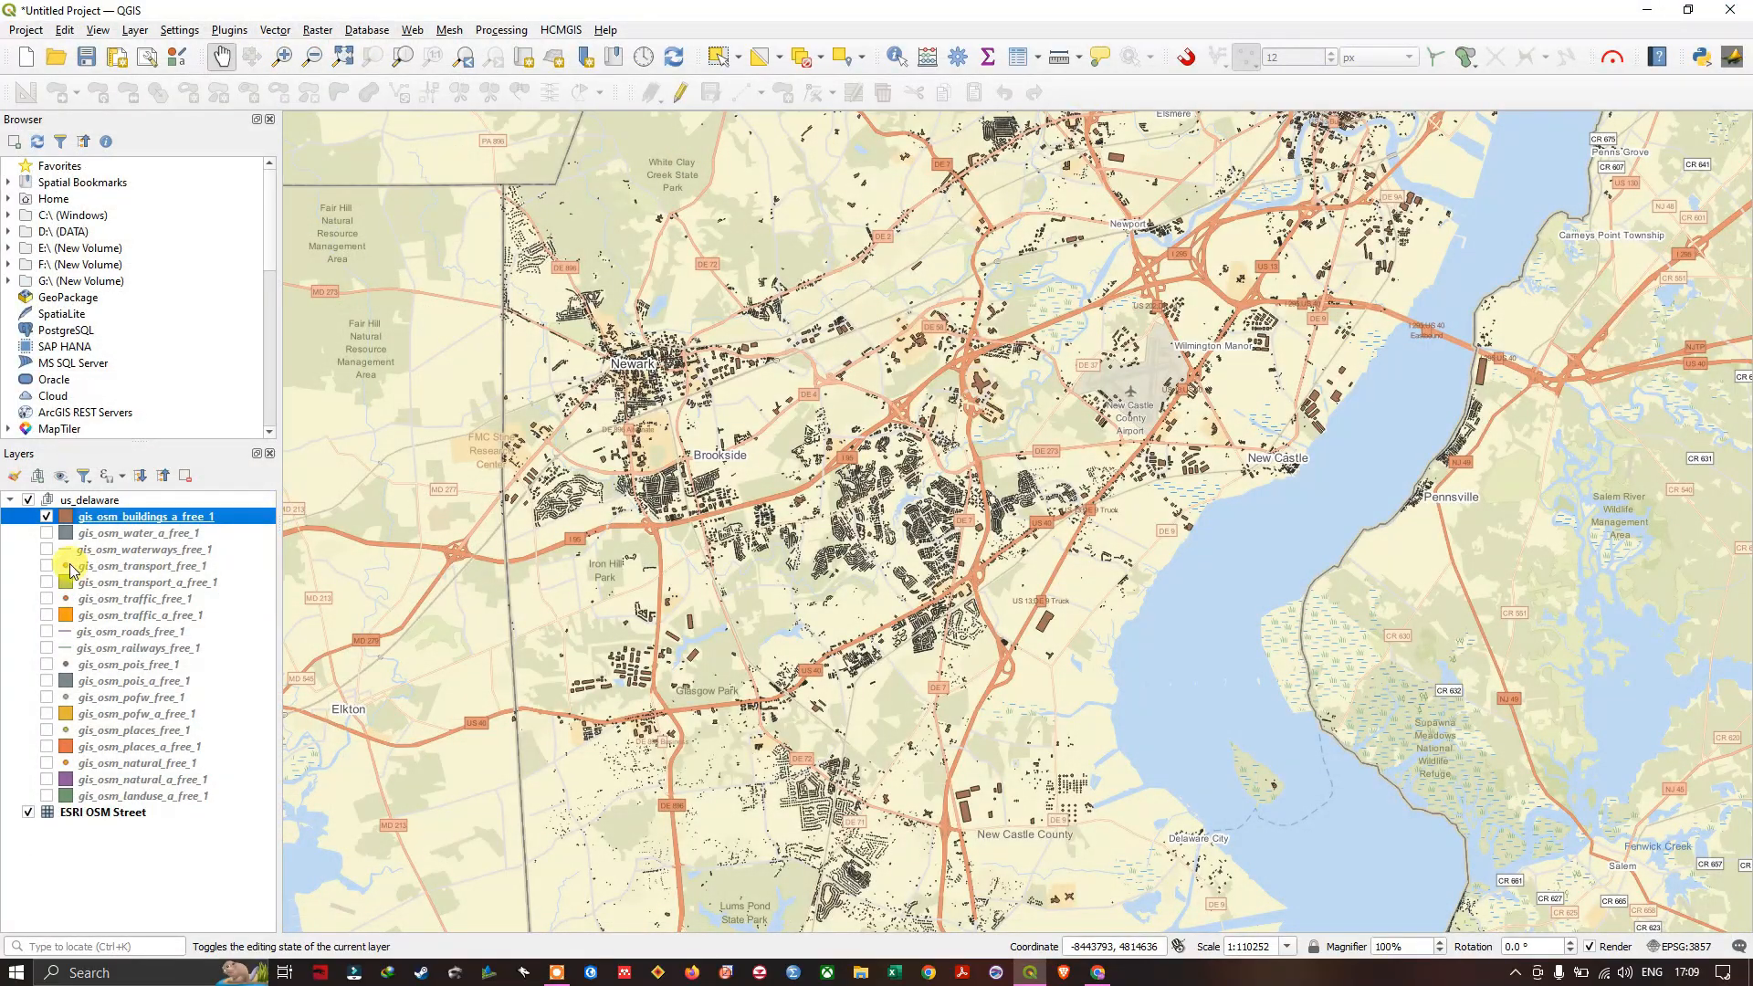
pyautogui.click(46, 517)
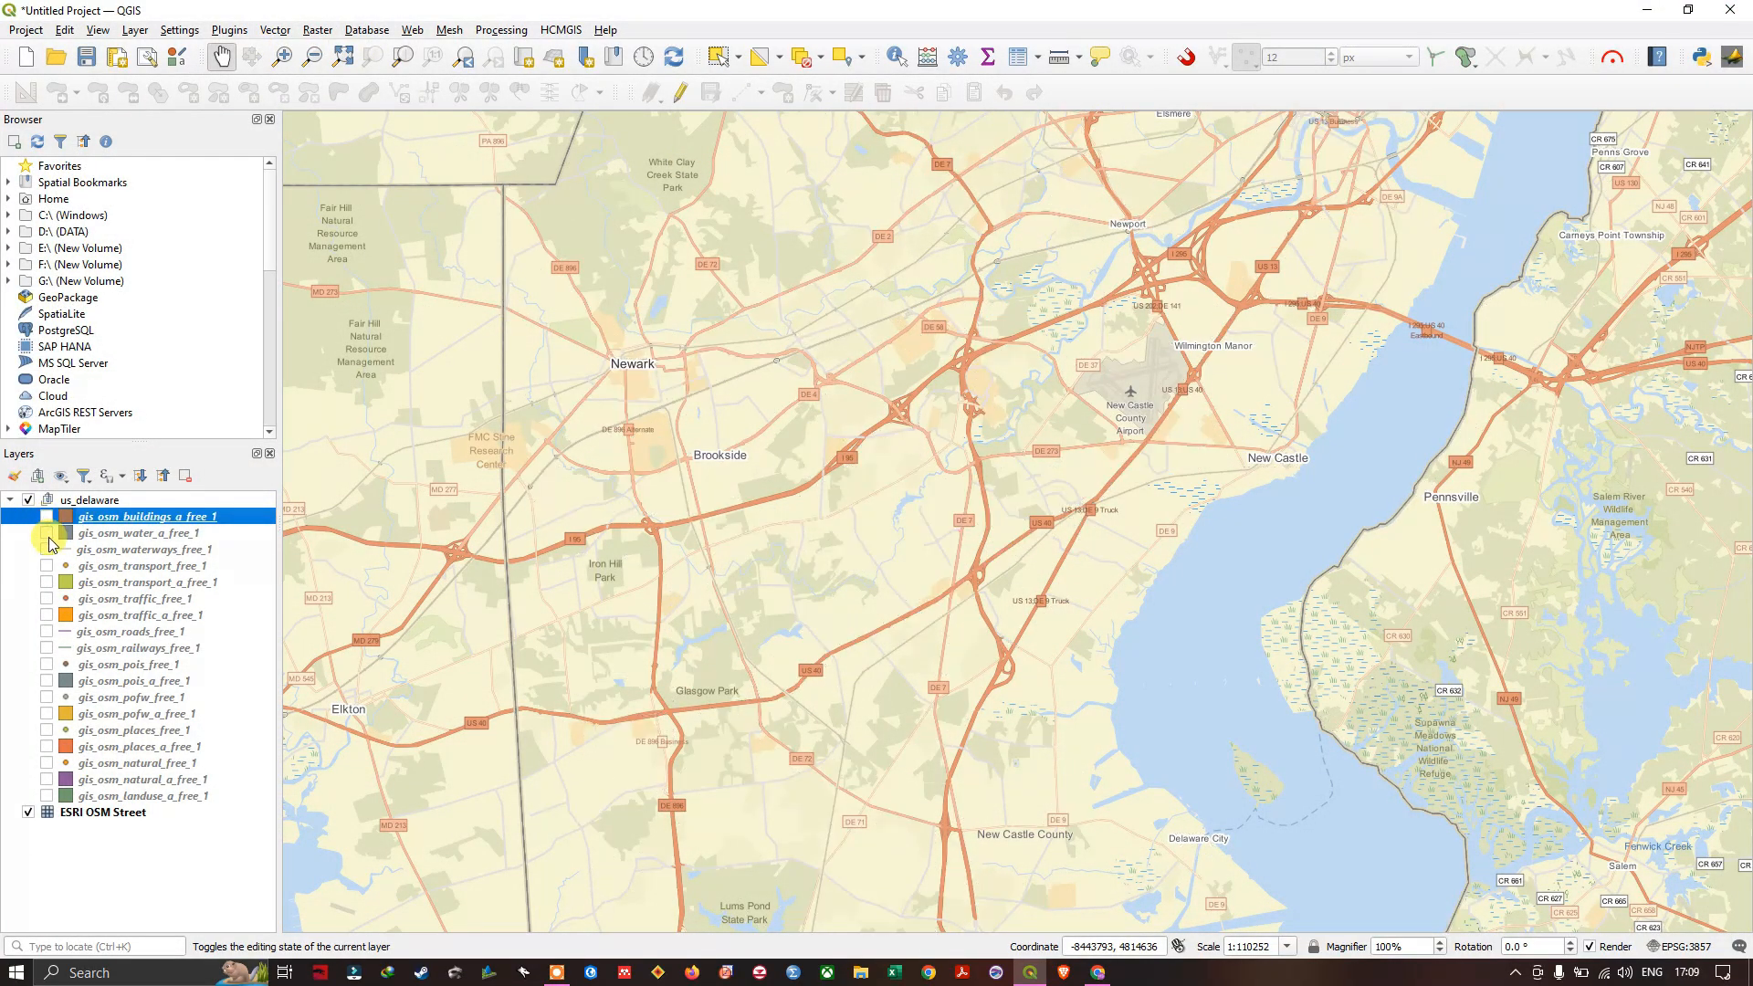
pyautogui.click(48, 534)
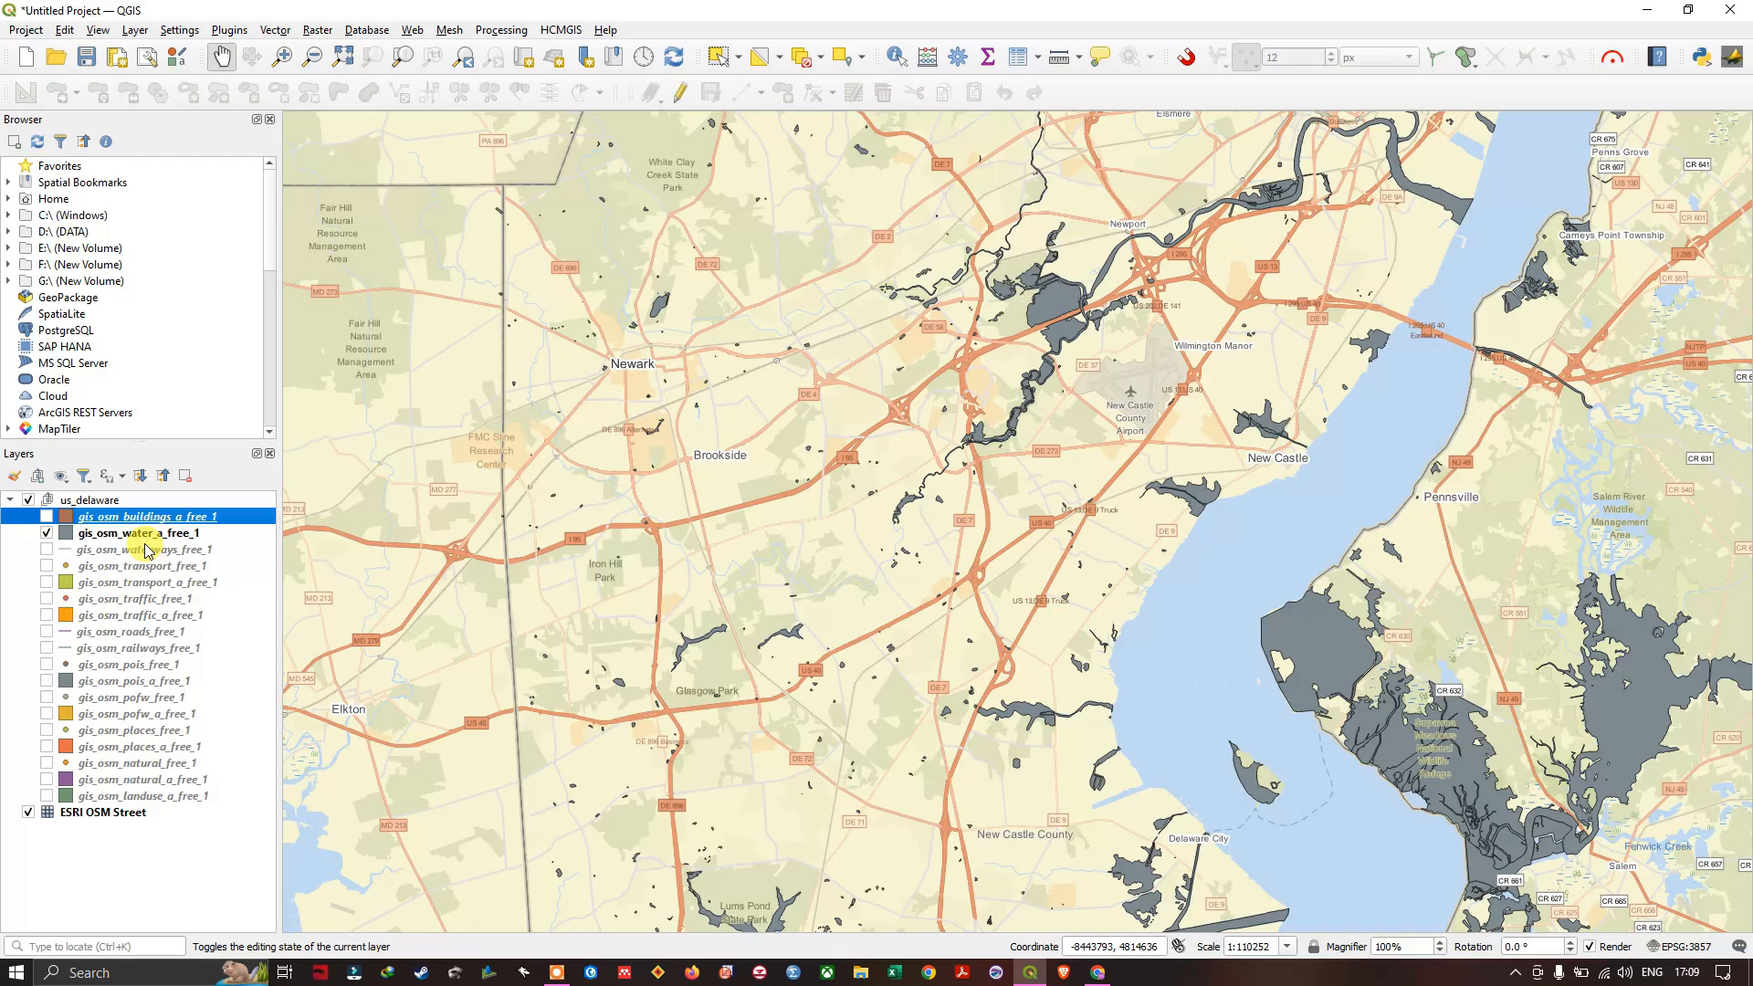
pyautogui.scroll(-1, 1024, 468)
pyautogui.moveTo(1218, 528); pyautogui.dragTo(730, 553)
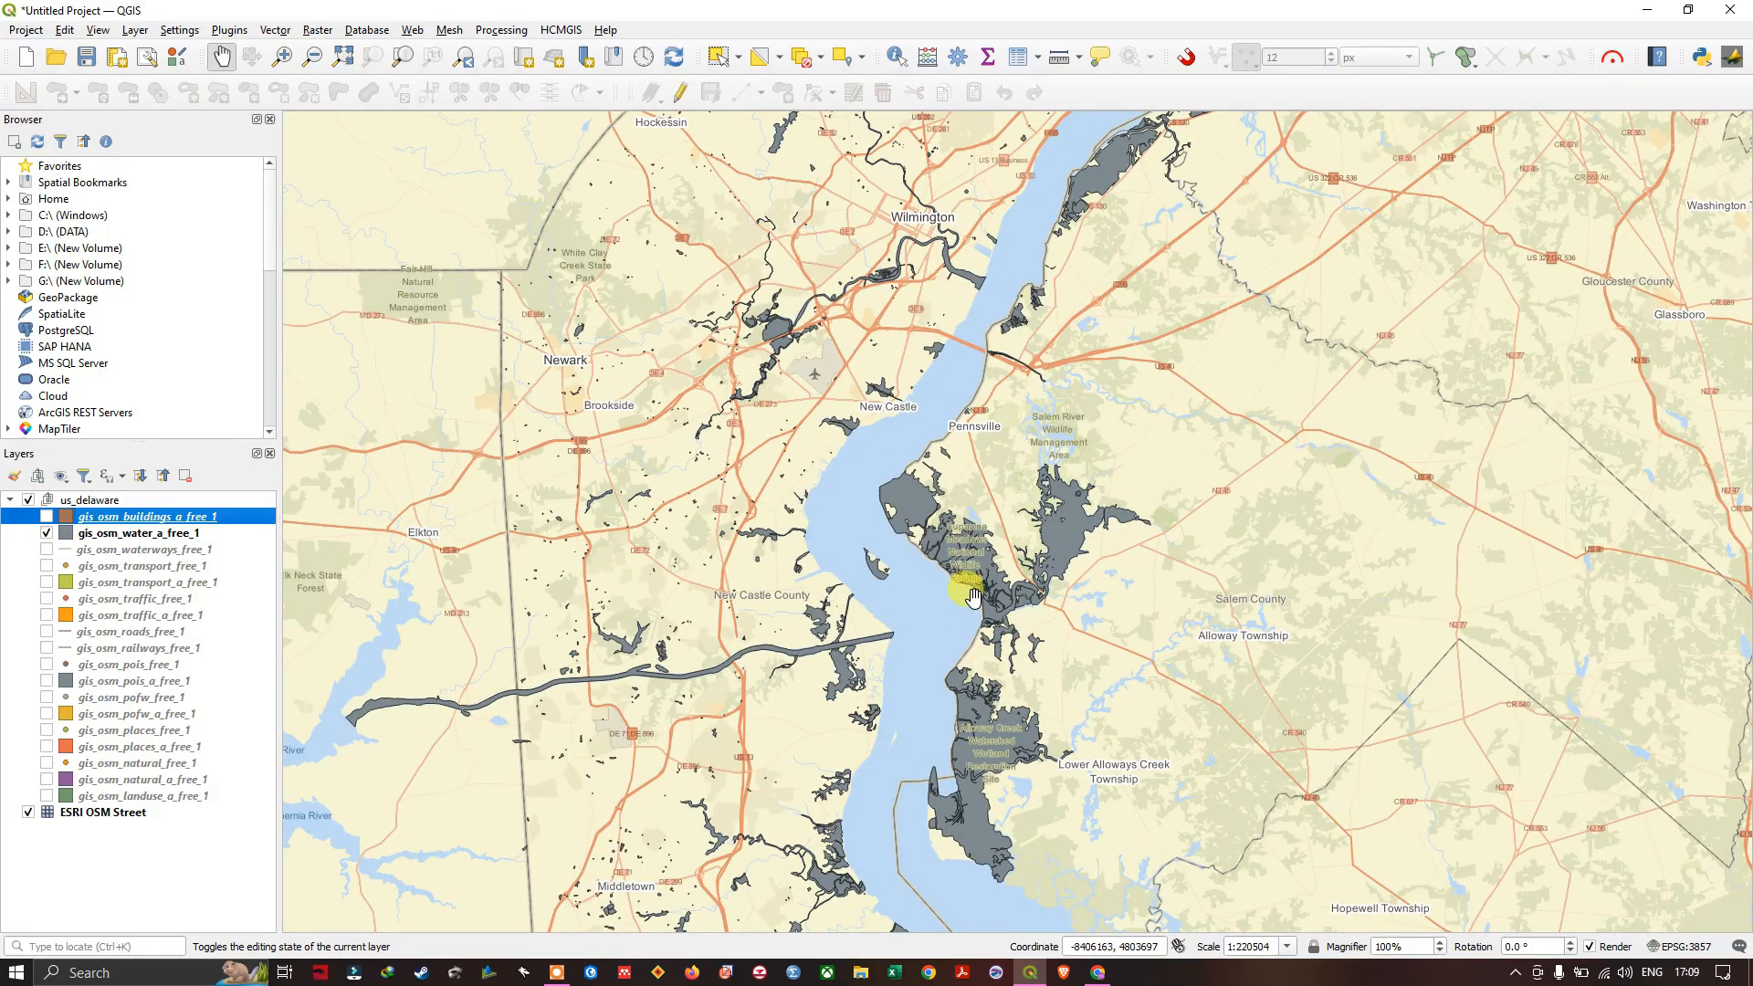
pyautogui.scroll(3, 1083, 240)
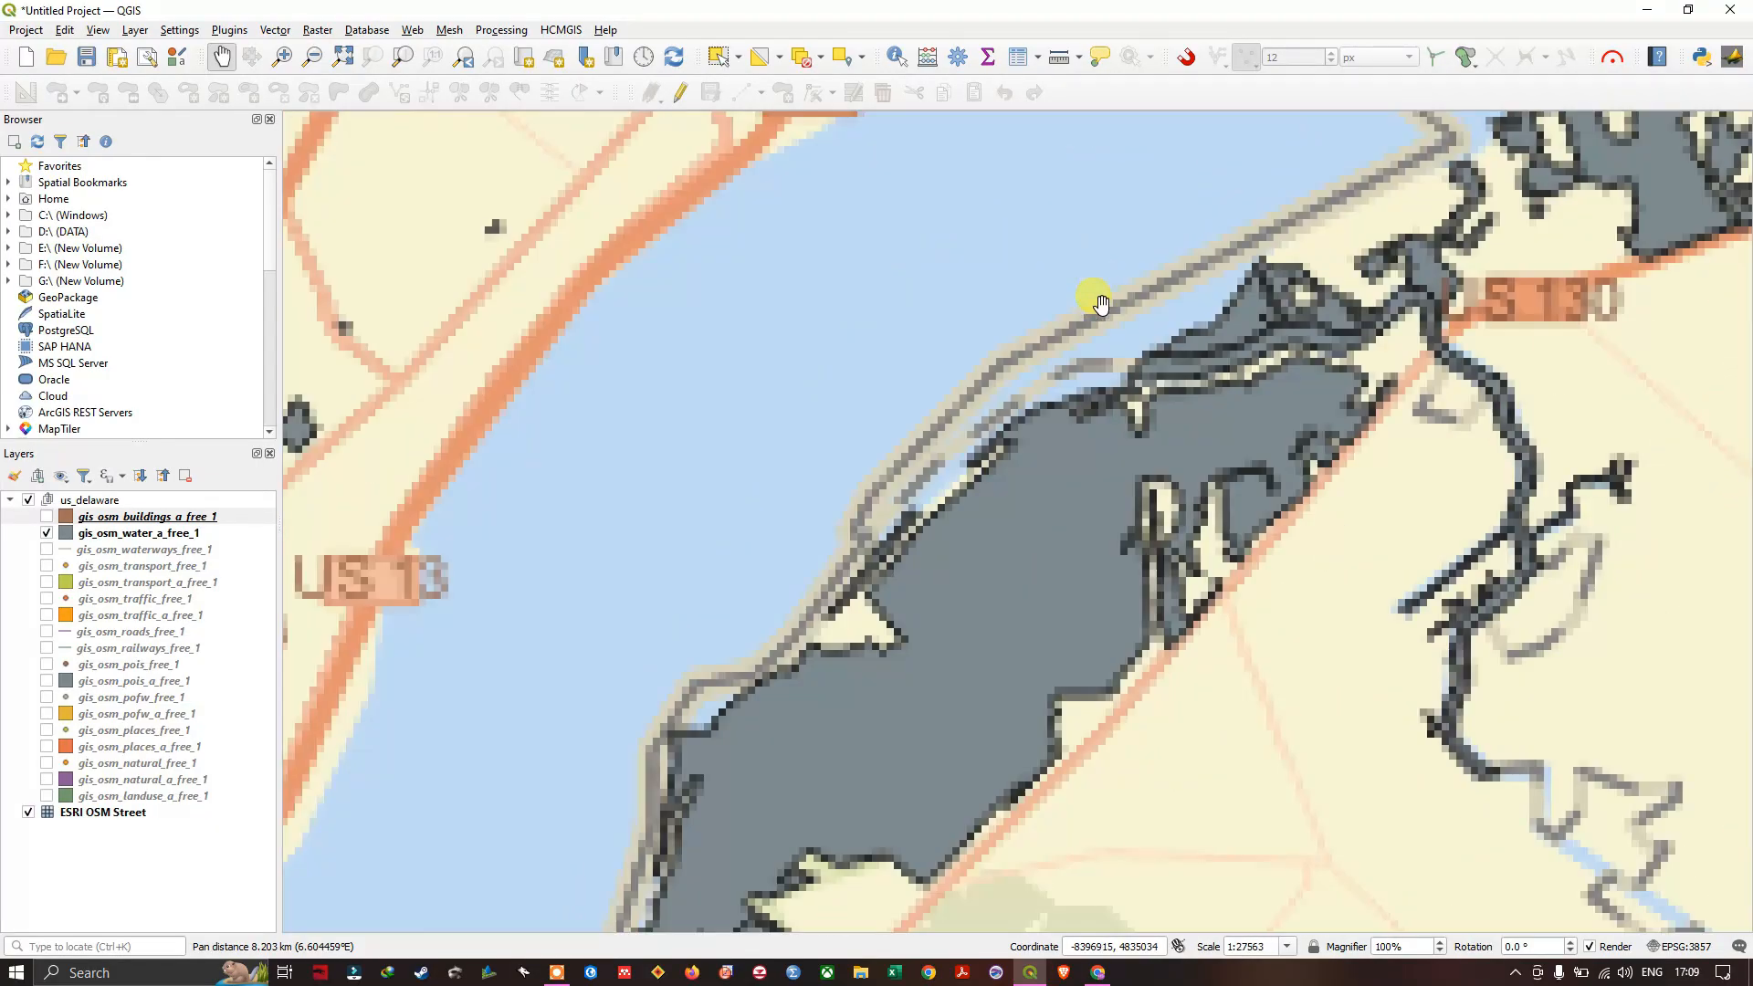
pyautogui.scroll(-5, 1097, 325)
pyautogui.scroll(1, 923, 823)
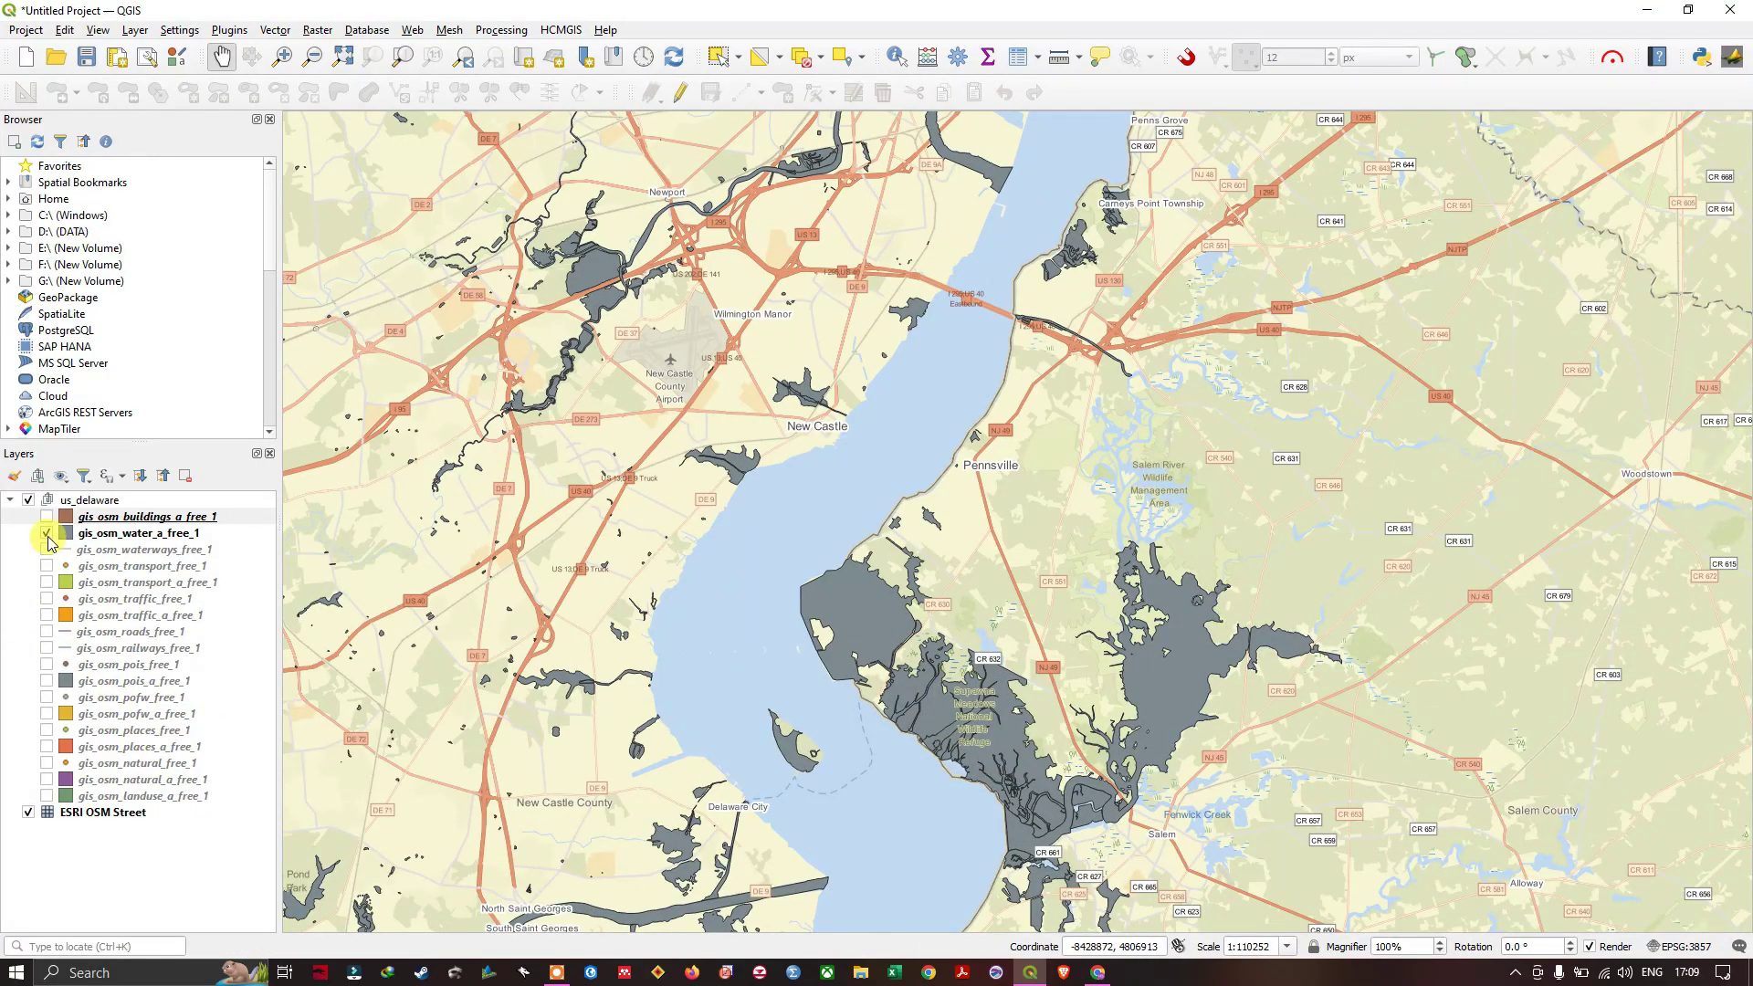
# Step: Toggle the water areas layer on and off to compare, ending hidden, and select it
pyautogui.click(47, 538)
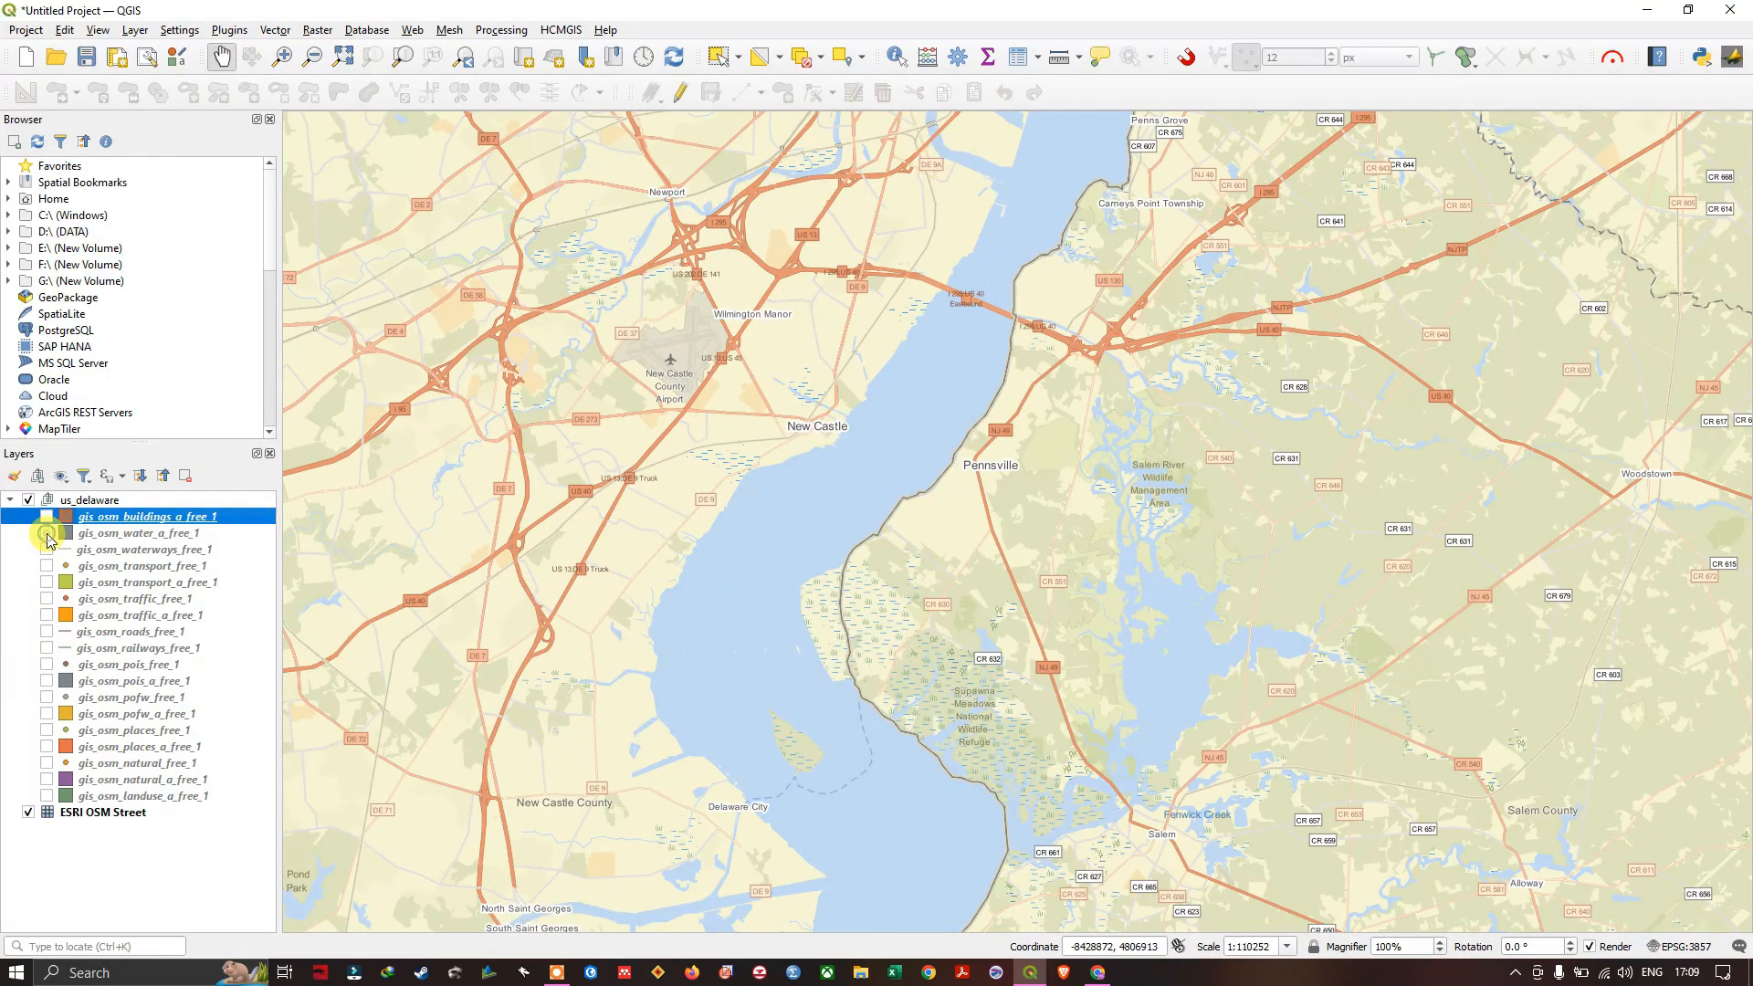
pyautogui.click(48, 538)
pyautogui.click(48, 538)
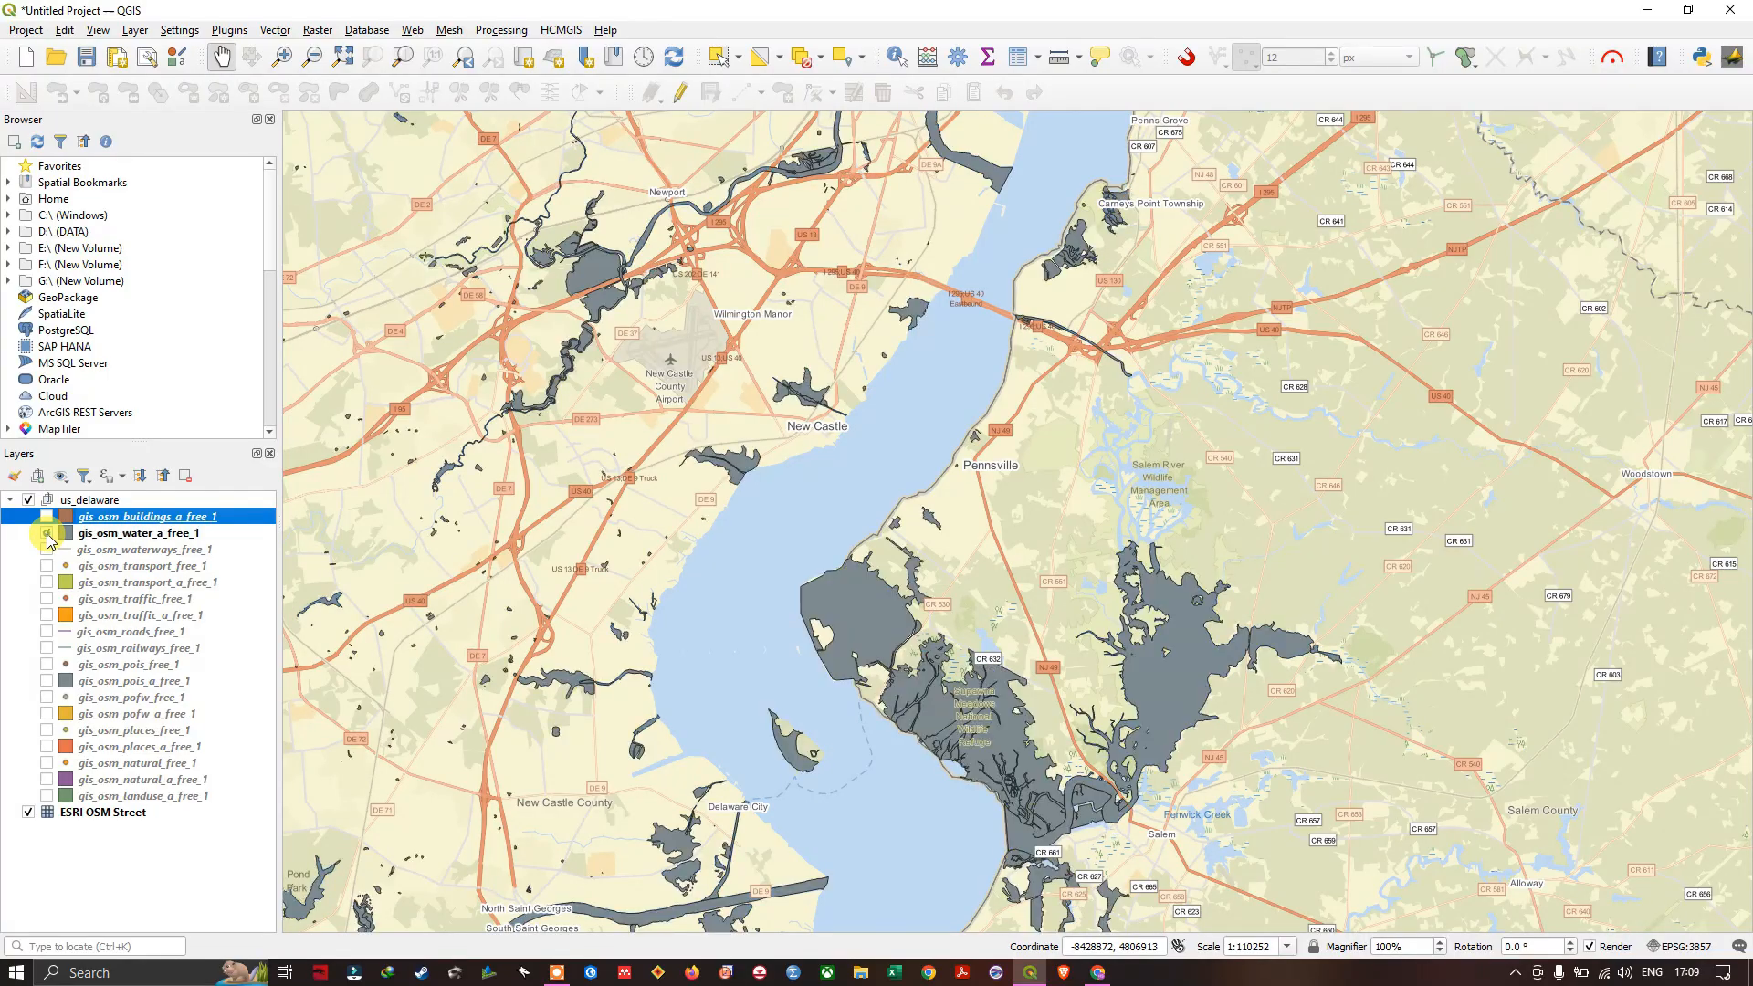
pyautogui.click(48, 534)
pyautogui.click(48, 534)
pyautogui.click(48, 535)
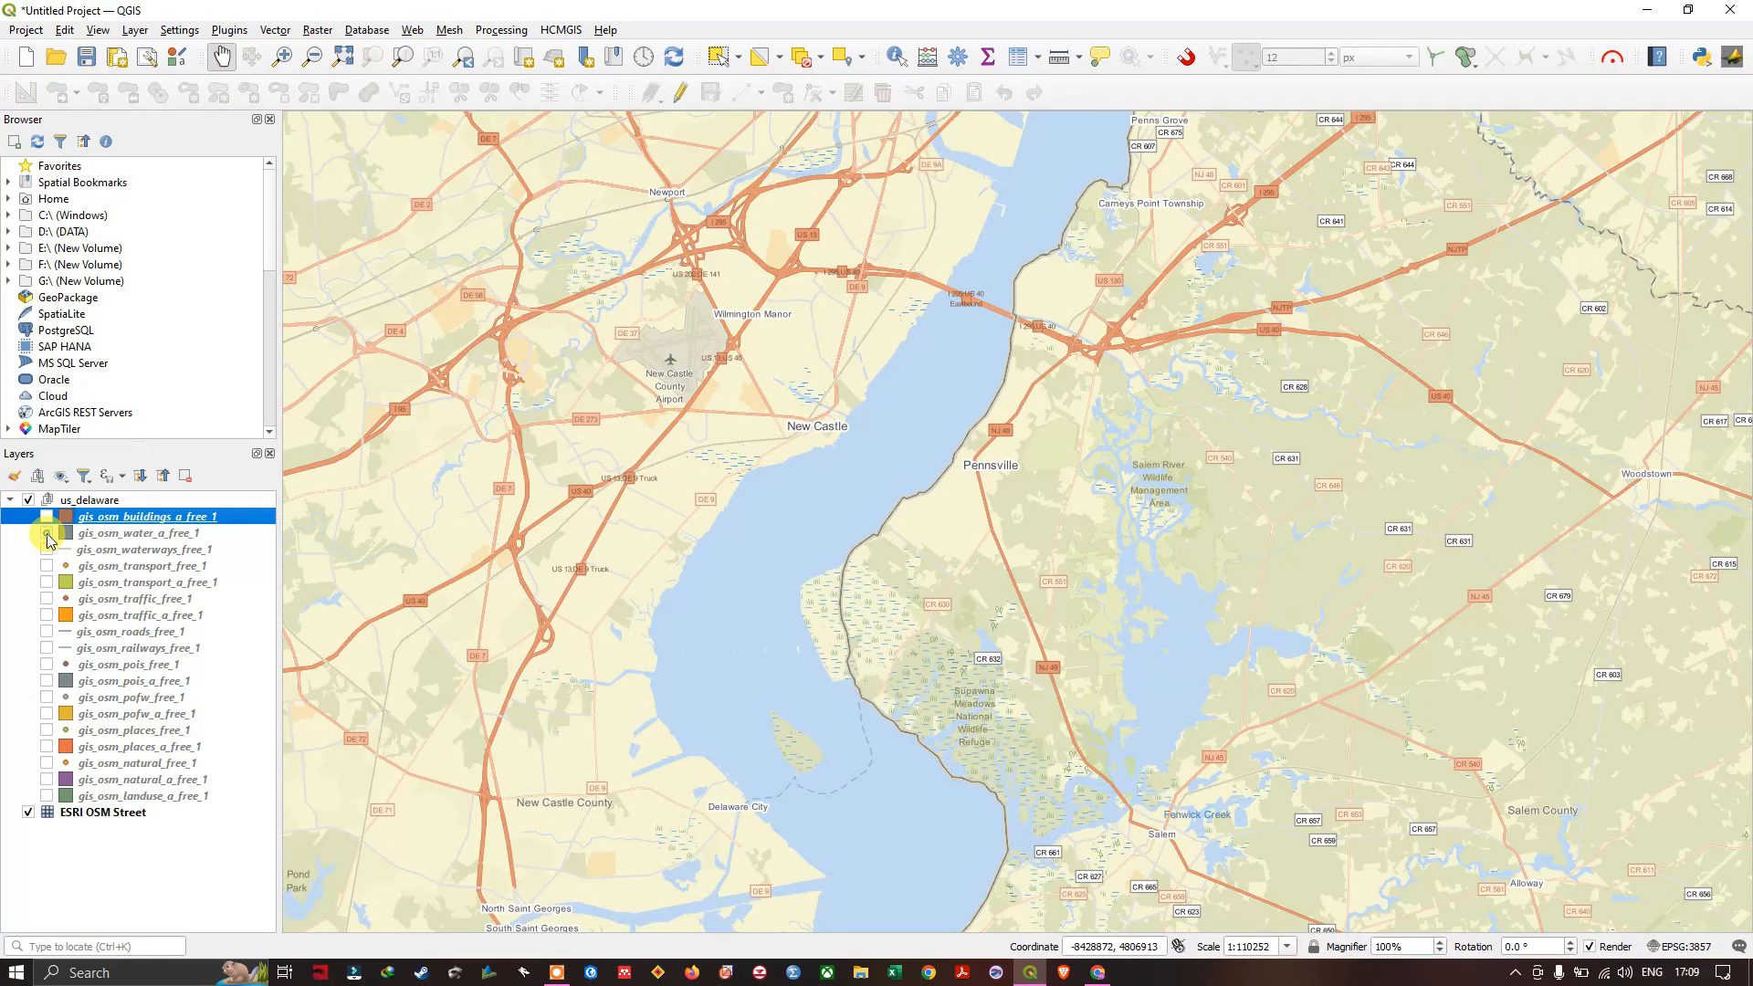
pyautogui.click(116, 533)
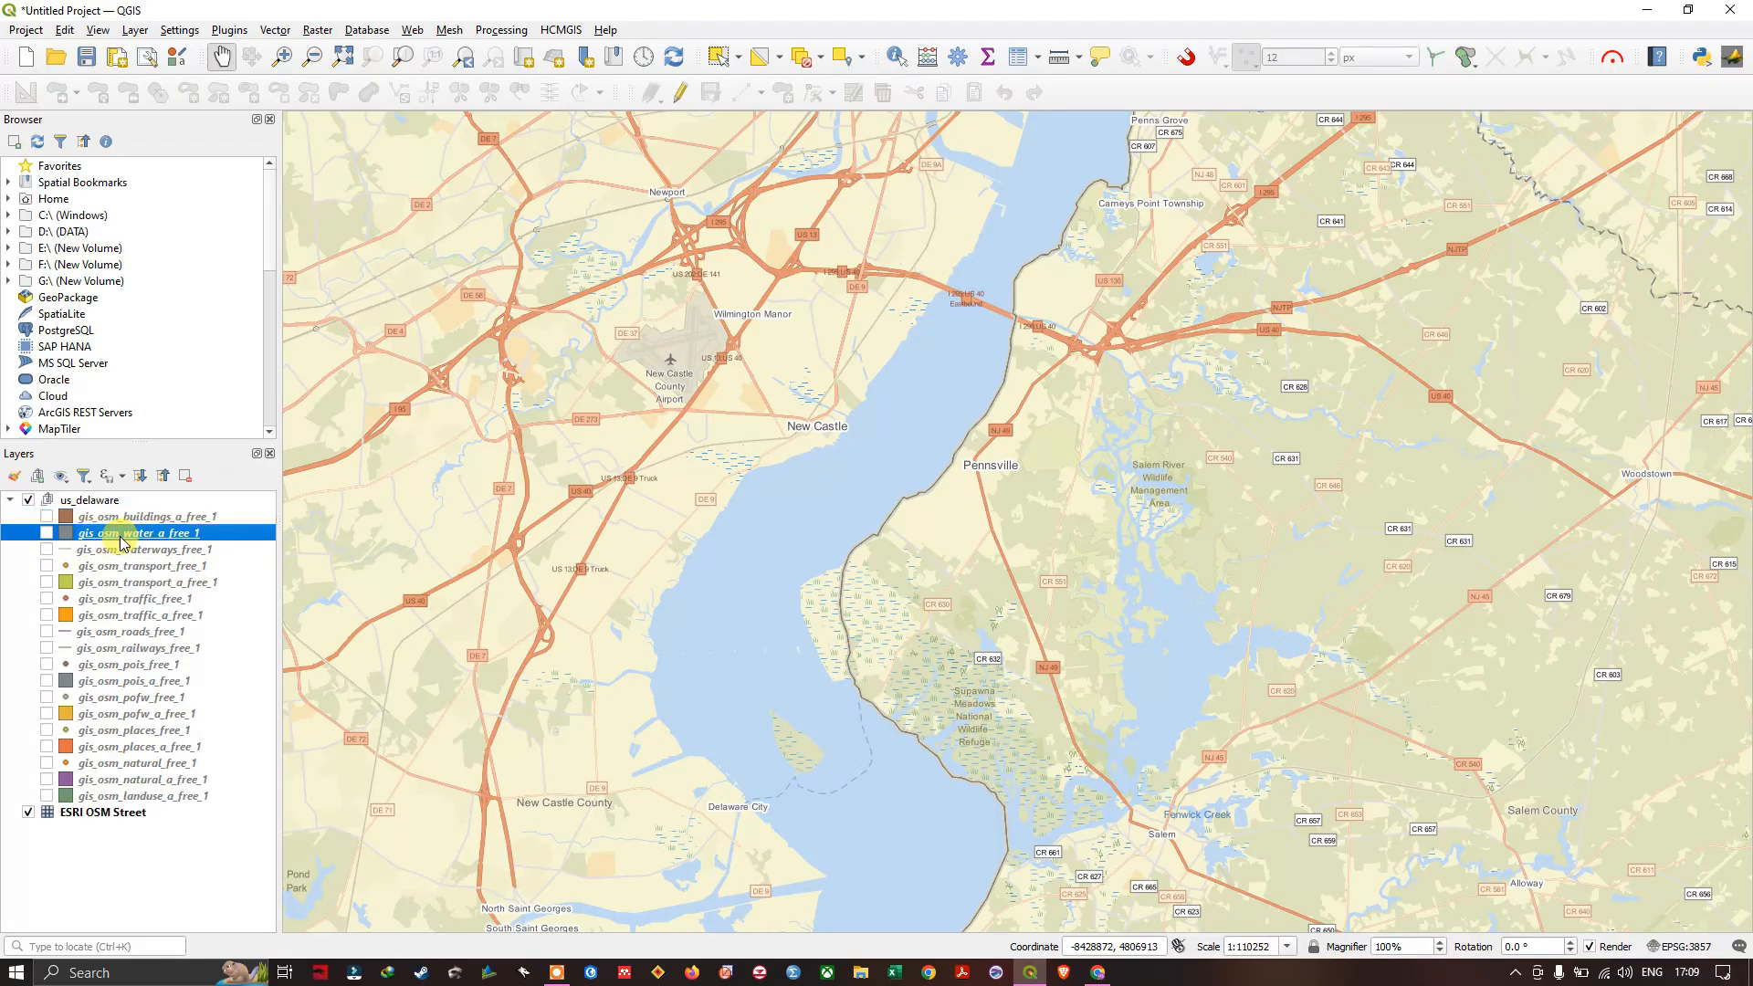
# Step: Browse the water areas attribute table sorted by fclass, then close it
pyautogui.rightClick(117, 533)
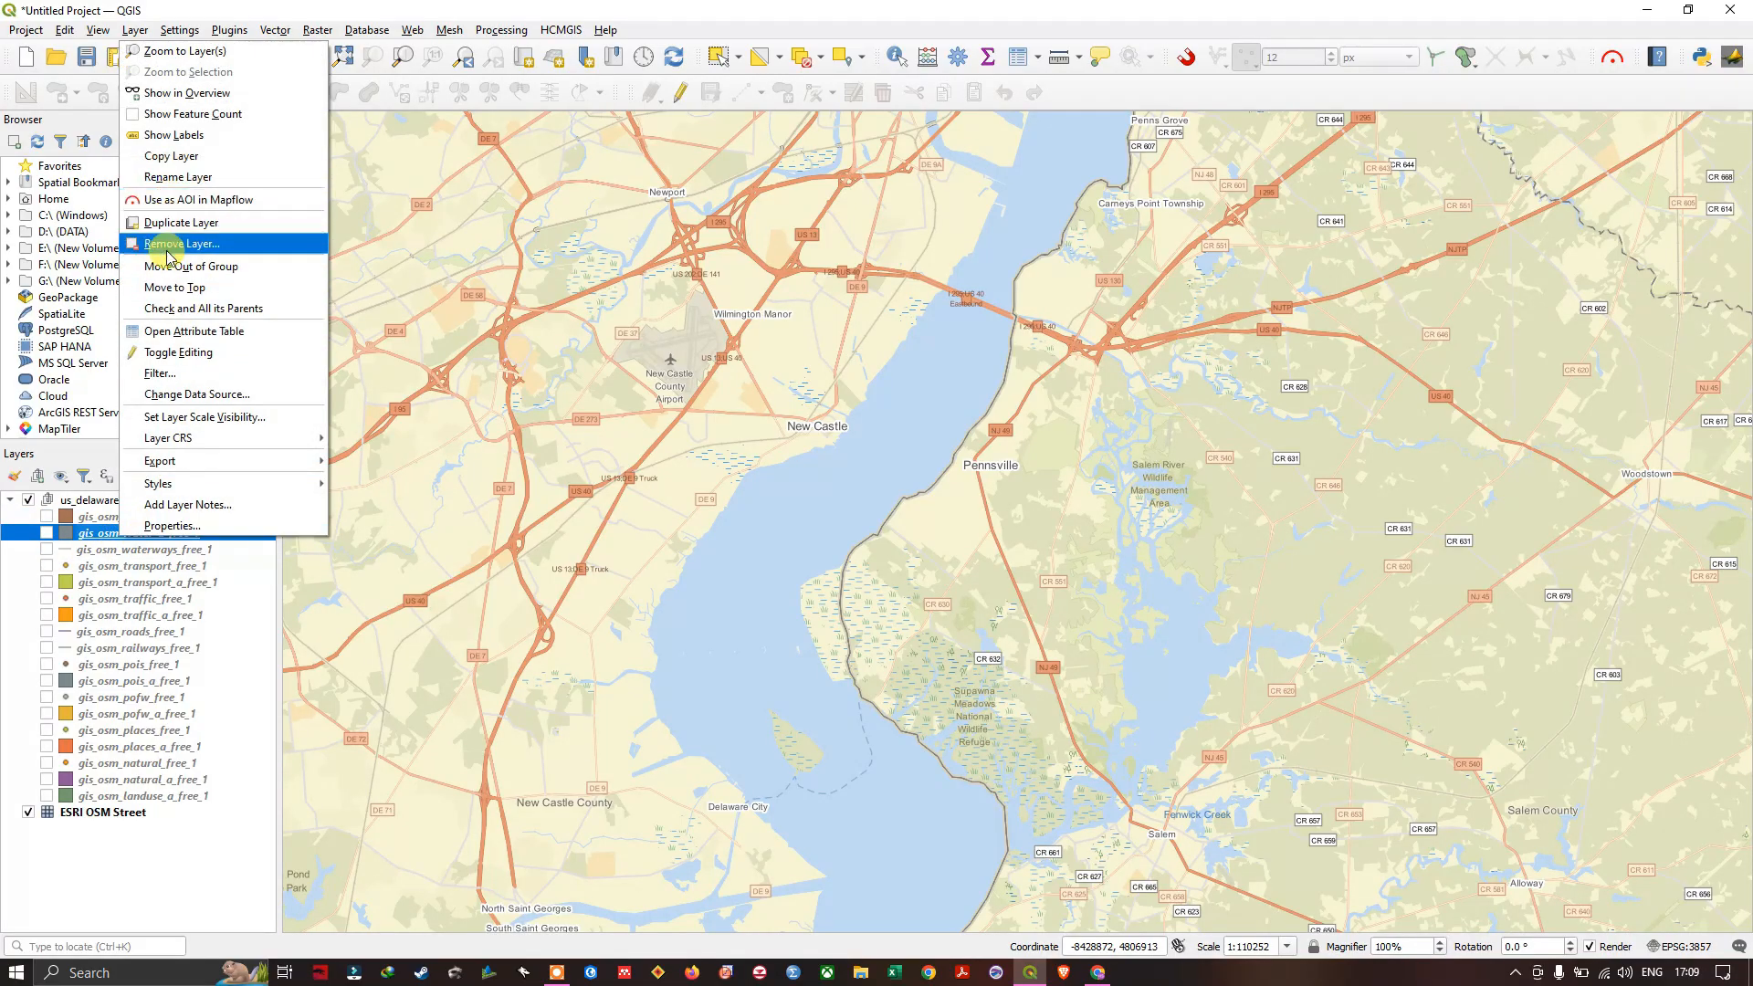
pyautogui.click(193, 329)
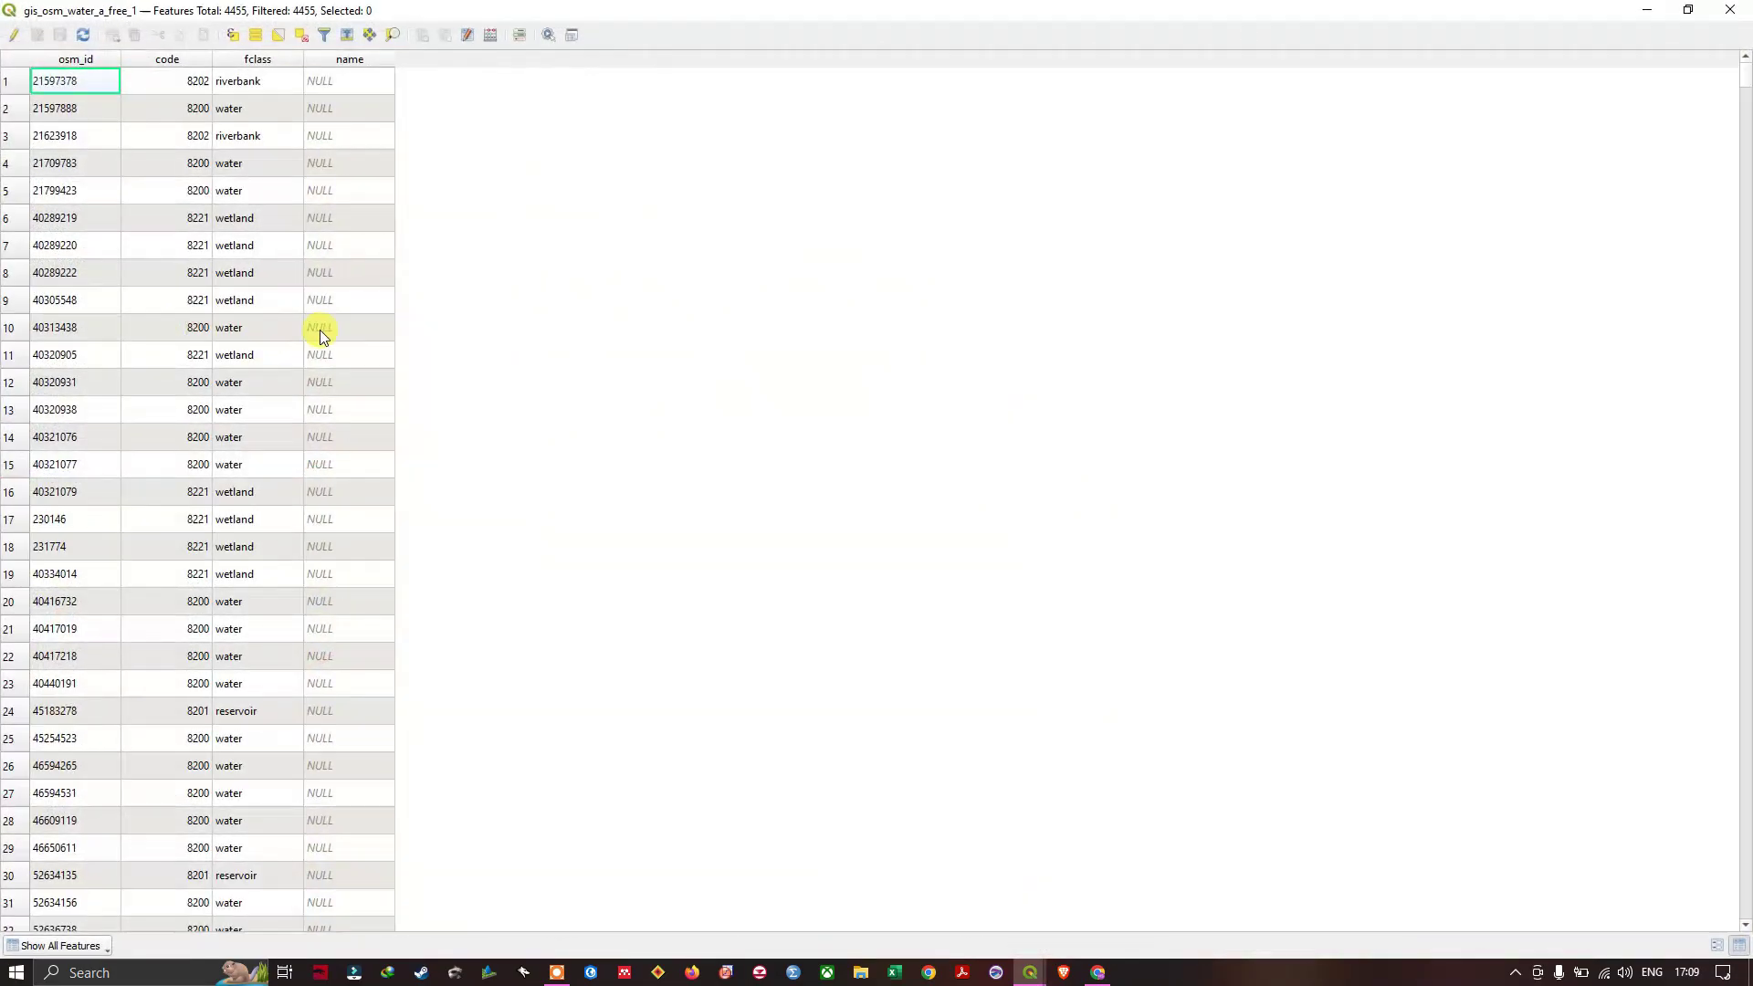
pyautogui.click(261, 60)
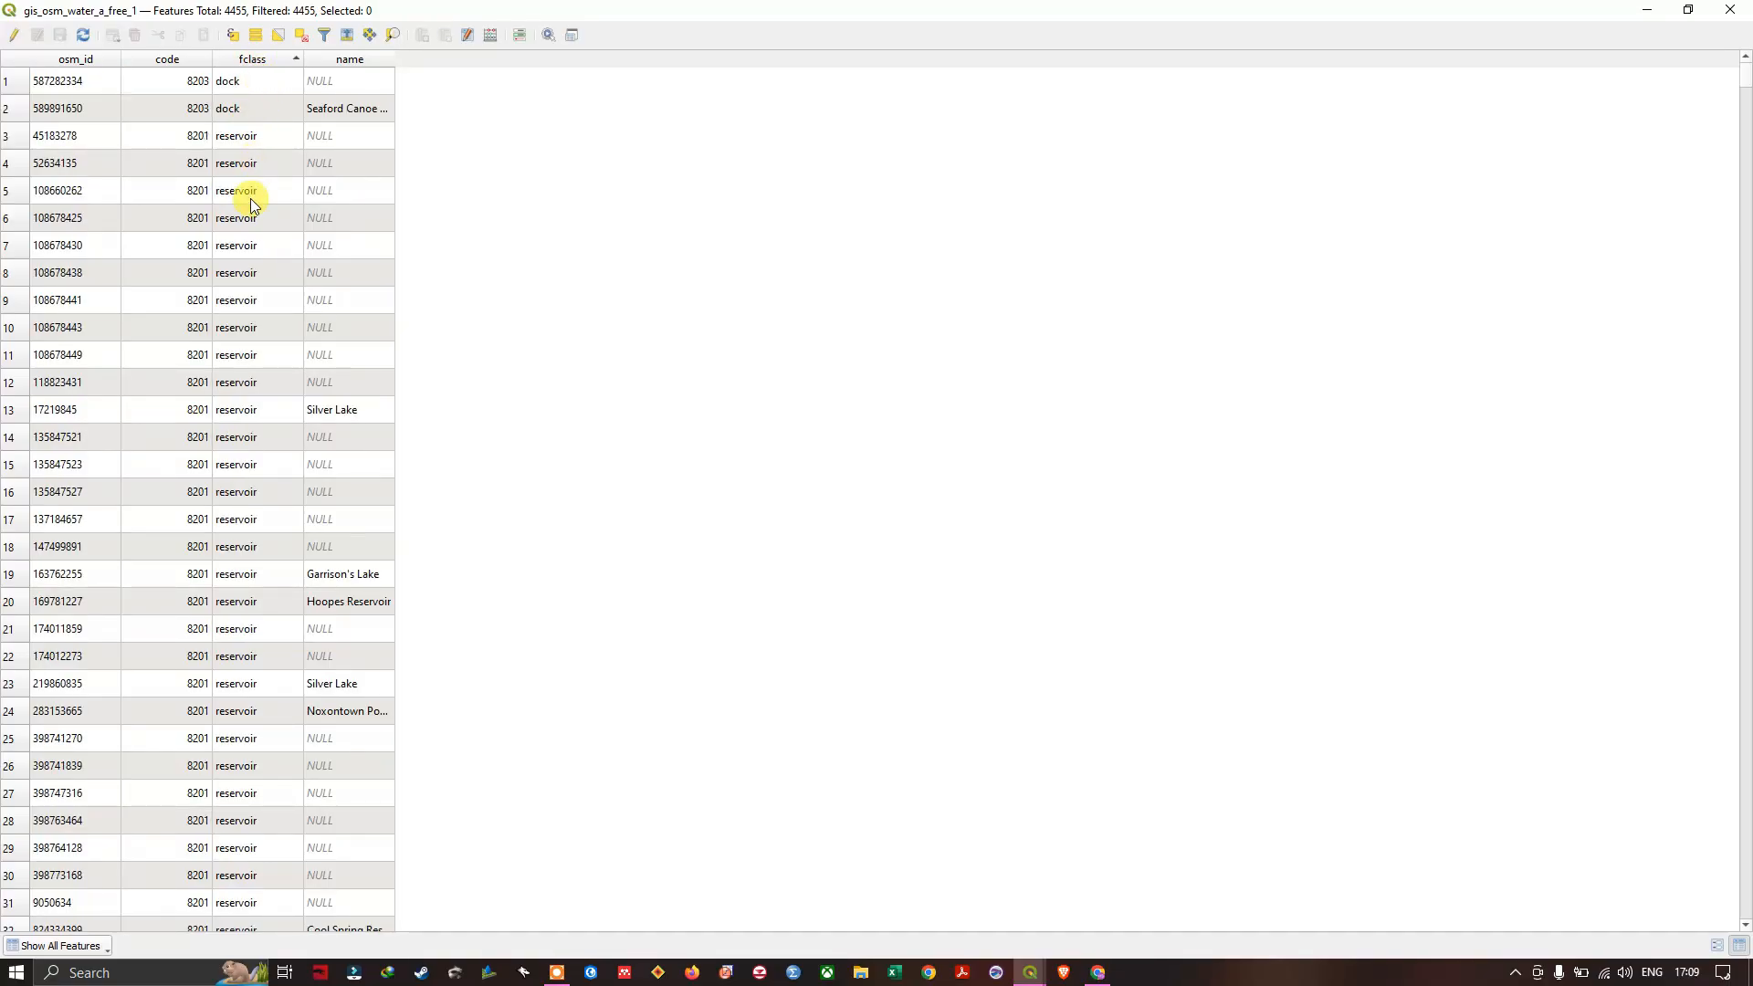
pyautogui.scroll(-6, 251, 343)
pyautogui.scroll(-6, 282, 575)
pyautogui.scroll(-4, 301, 658)
pyautogui.scroll(-4, 322, 725)
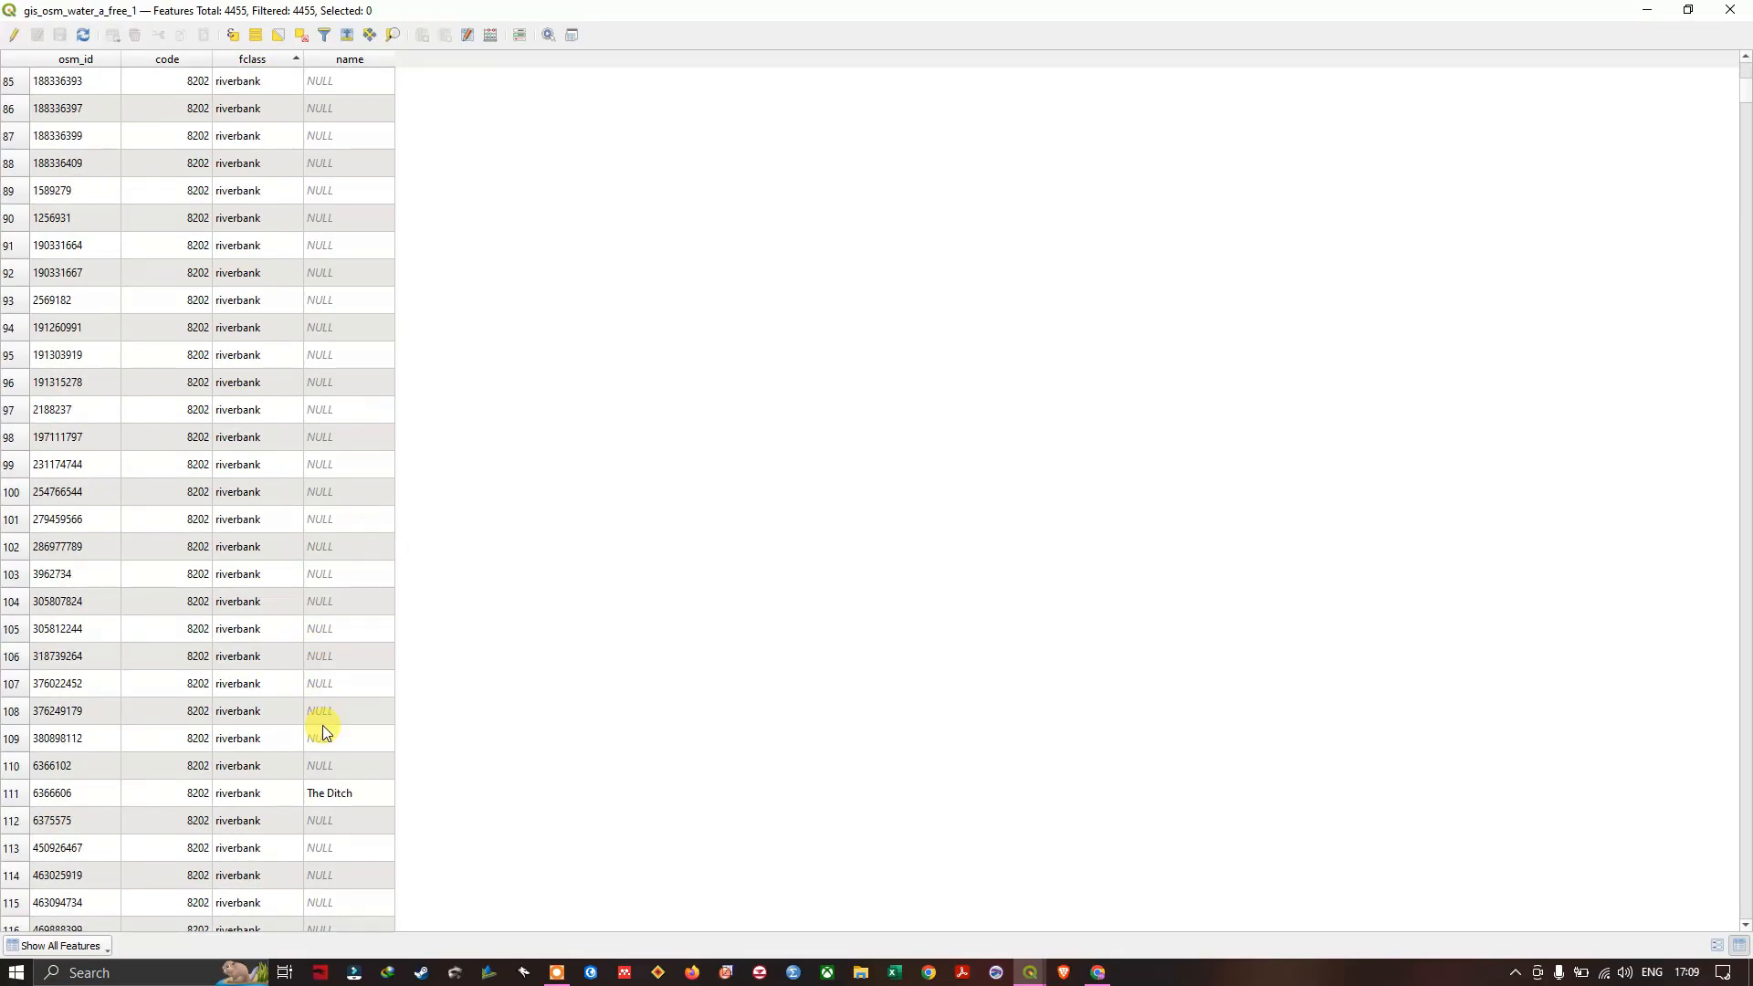
pyautogui.scroll(-10, 322, 725)
pyautogui.scroll(-10, 317, 809)
pyautogui.scroll(-10, 317, 815)
pyautogui.scroll(-10, 317, 818)
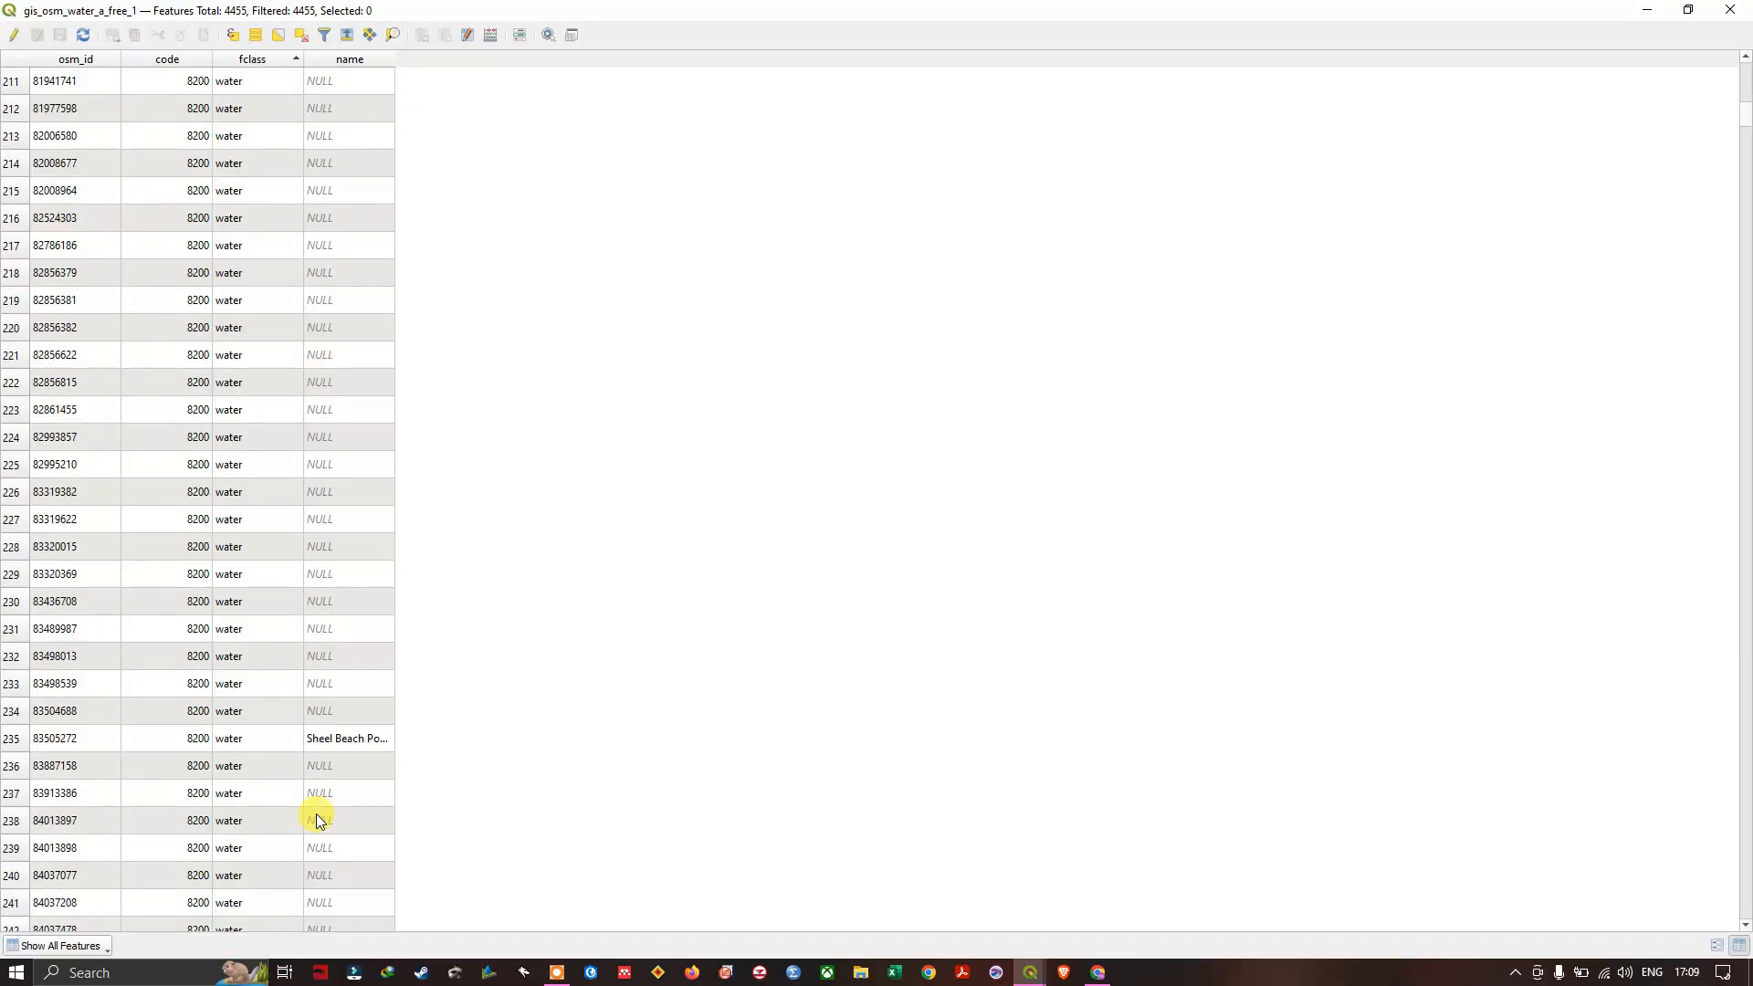
pyautogui.scroll(-10, 317, 819)
pyautogui.scroll(-10, 317, 819)
pyautogui.scroll(-6, 317, 819)
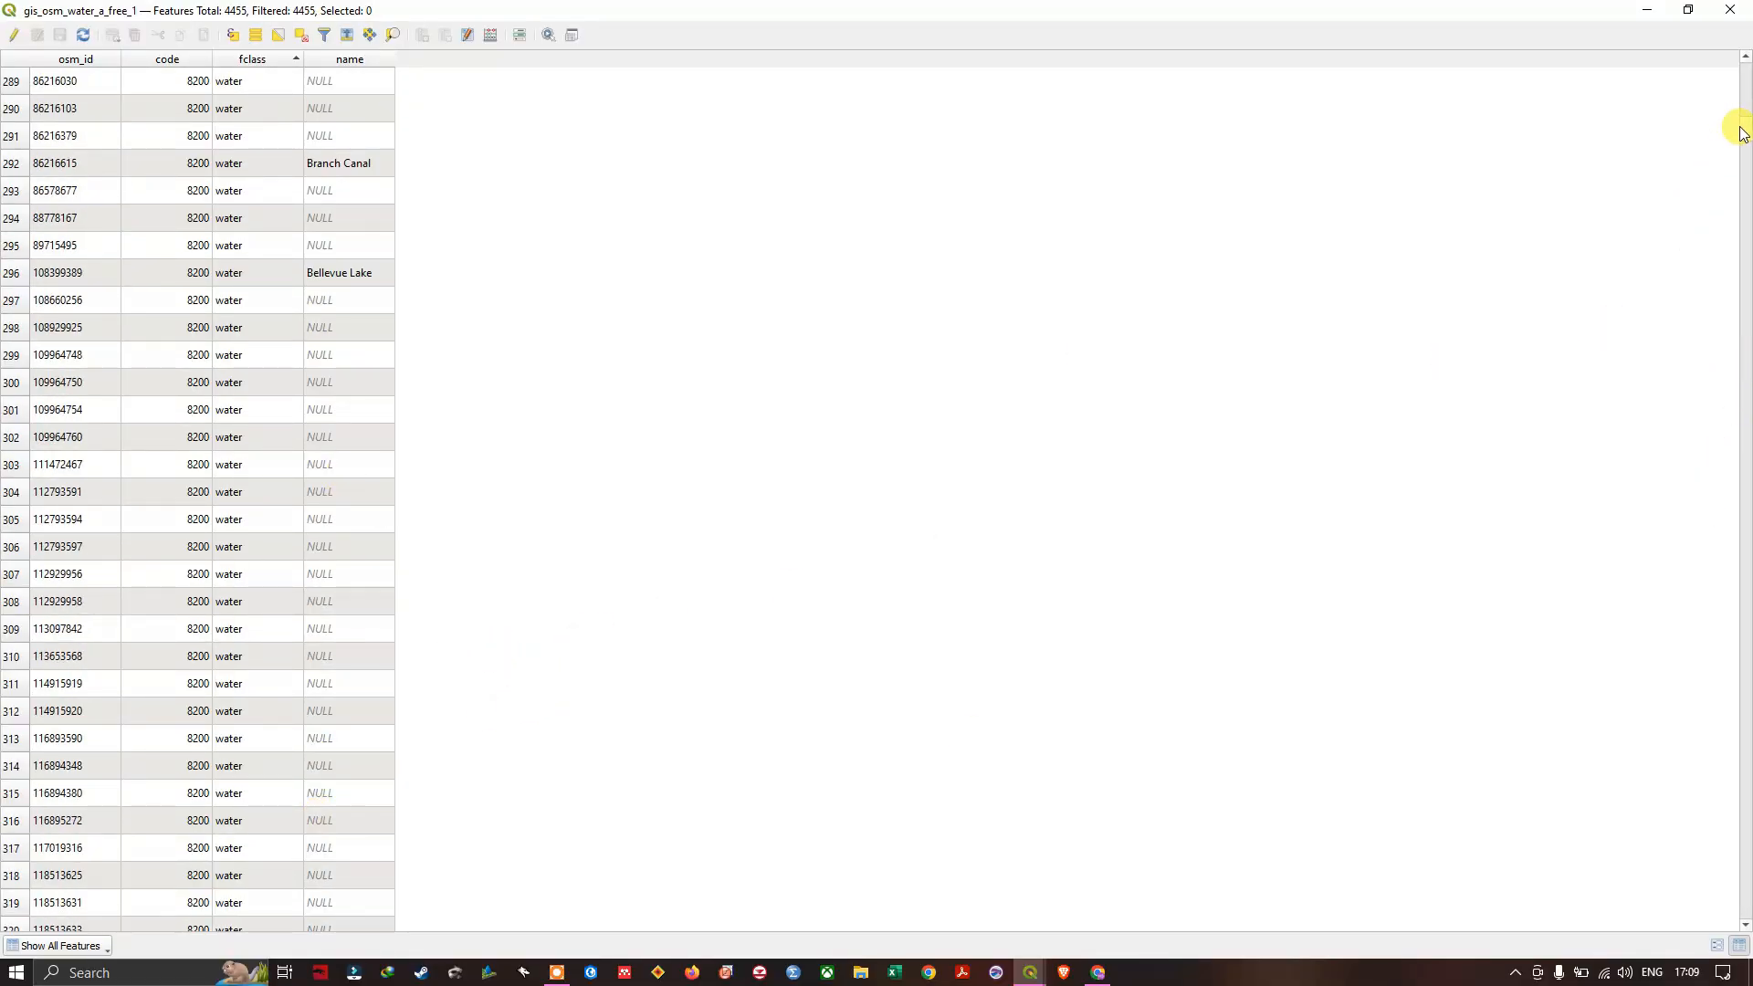
pyautogui.moveTo(1744, 133)
pyautogui.mouseDown()
pyautogui.moveTo(1722, 932)
pyautogui.moveTo(1711, 603)
pyautogui.mouseUp()
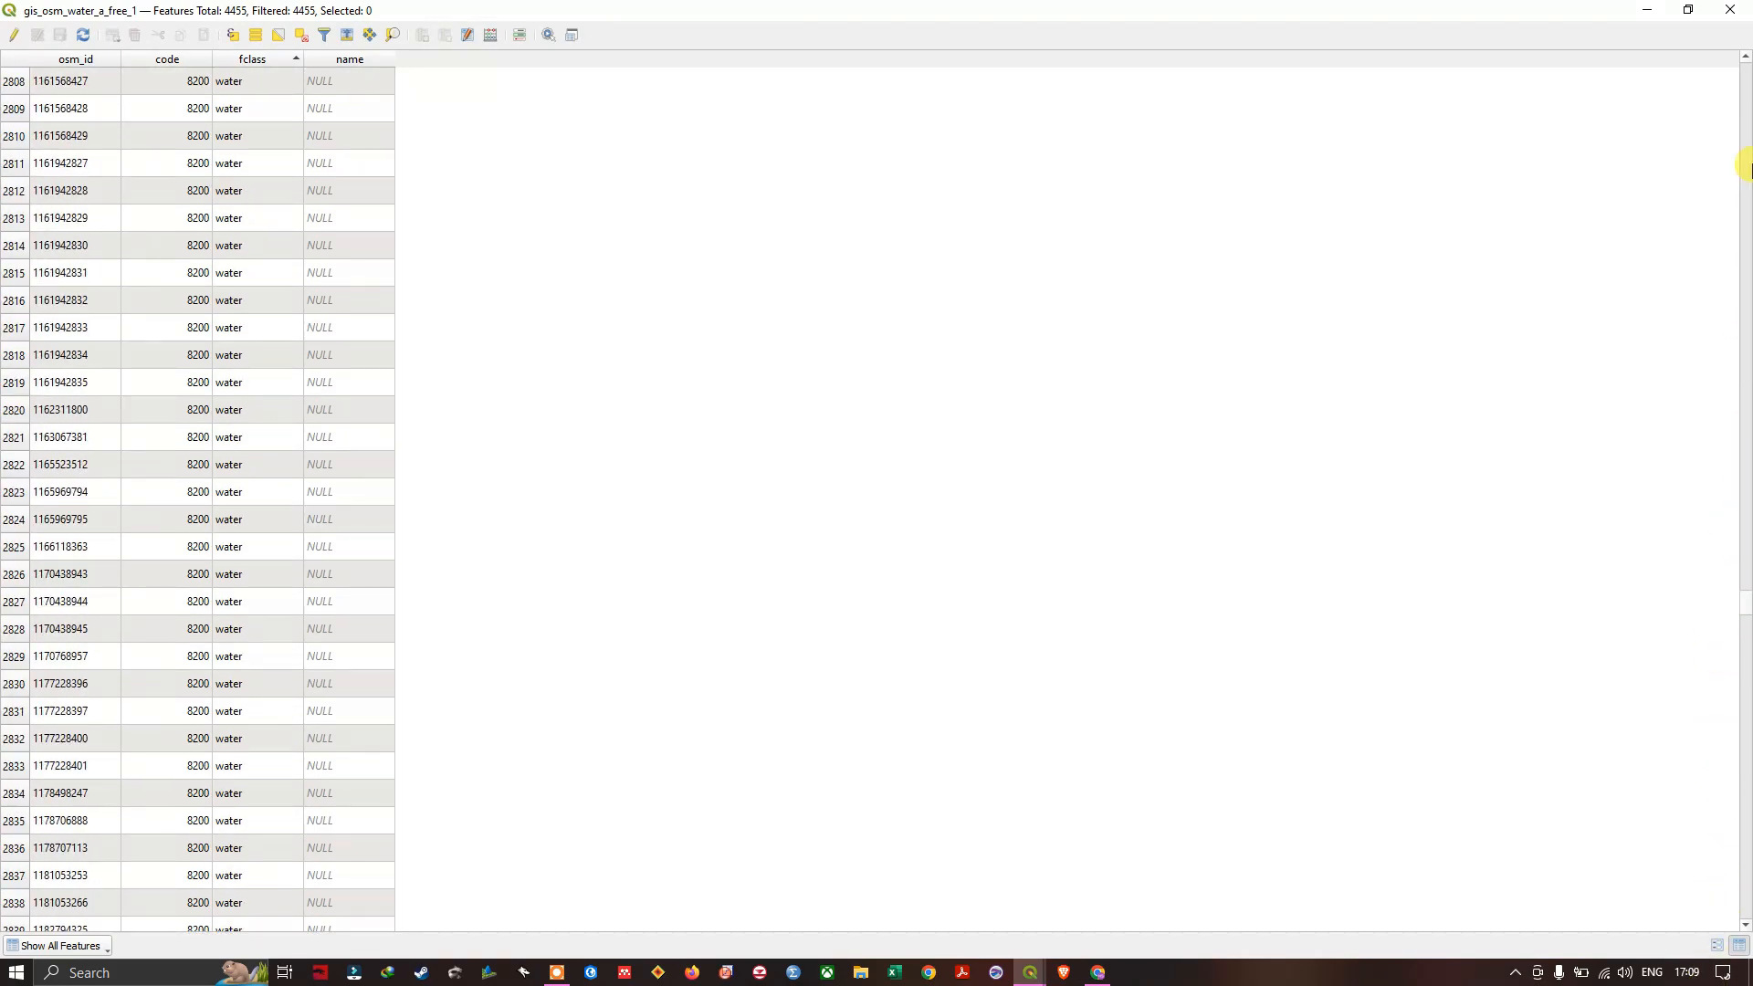
pyautogui.click(1728, 9)
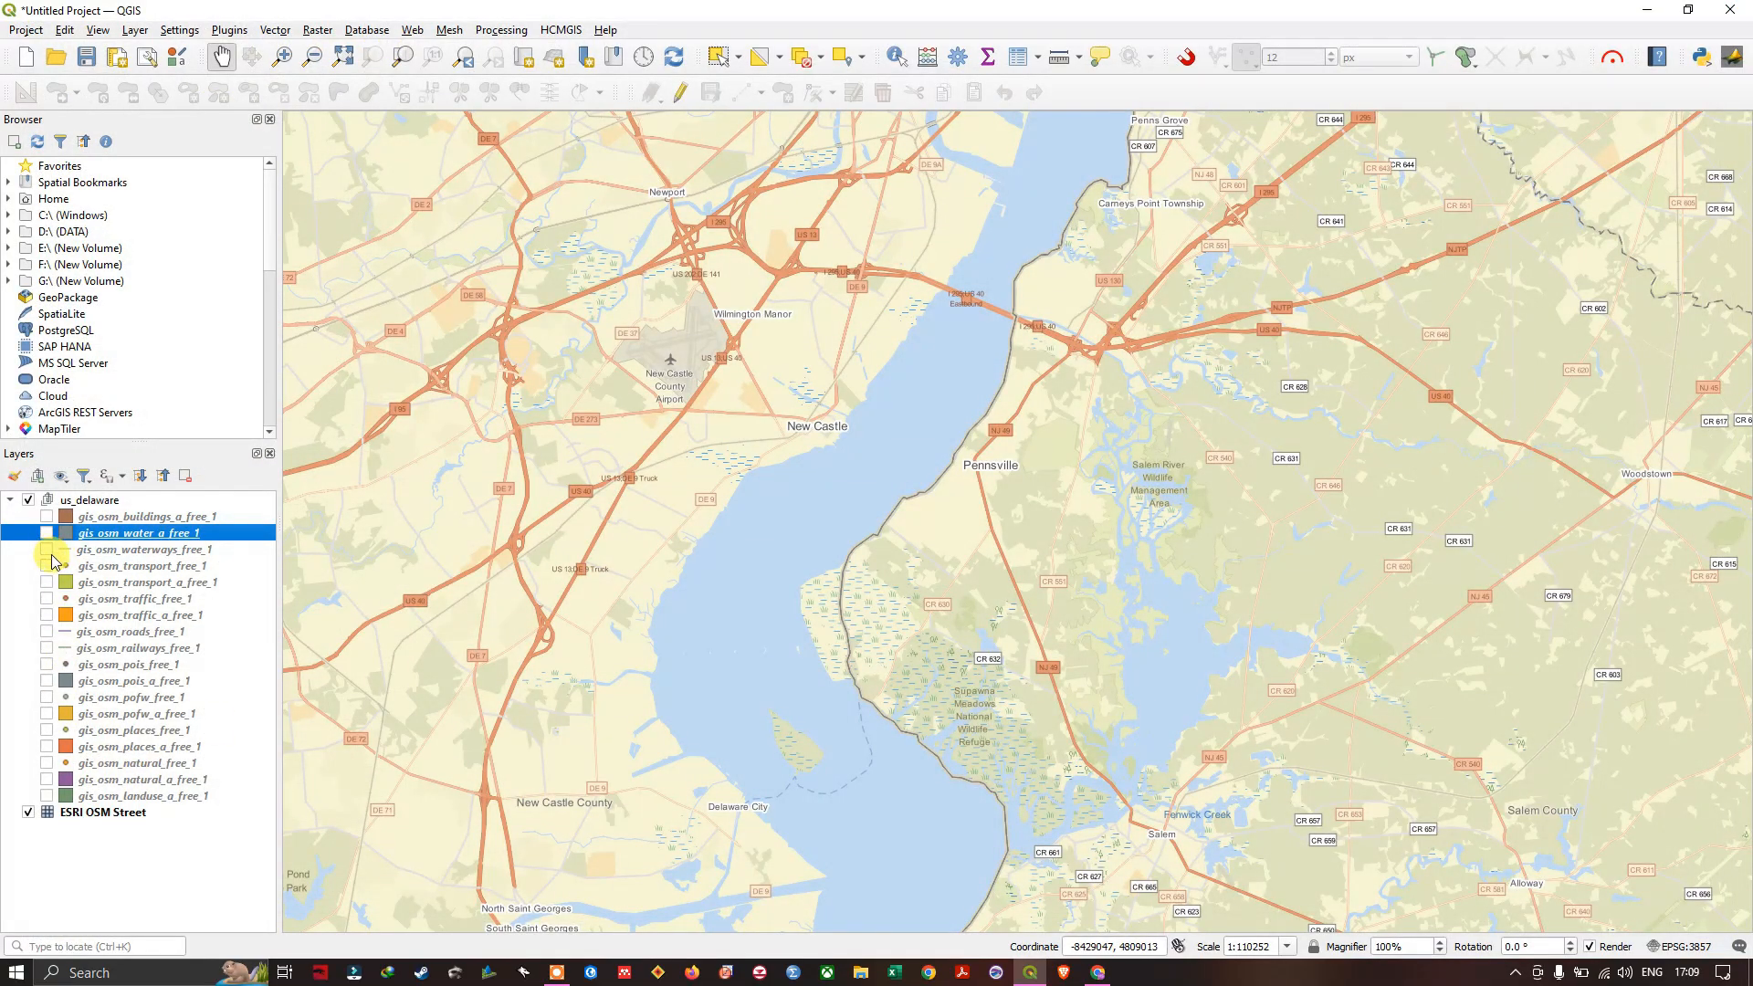
# Step: Show the waterways layer, view it without the street basemap, then restore the basemap
pyautogui.click(47, 552)
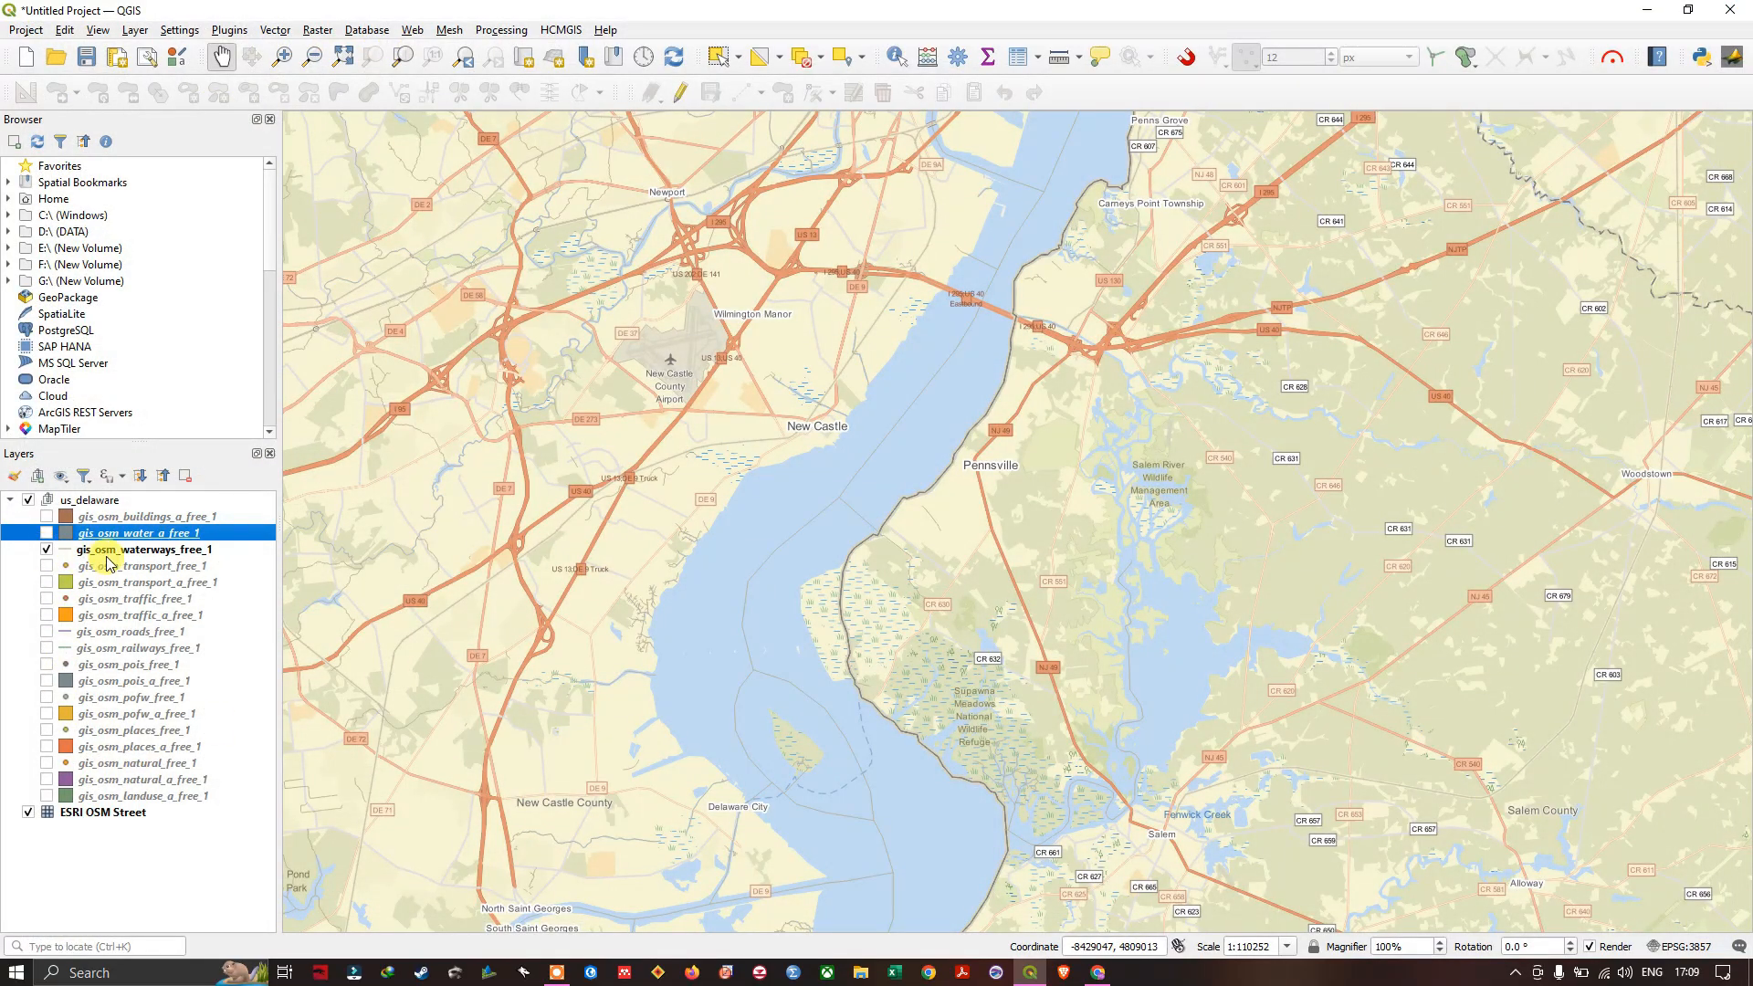
pyautogui.scroll(-2, 983, 510)
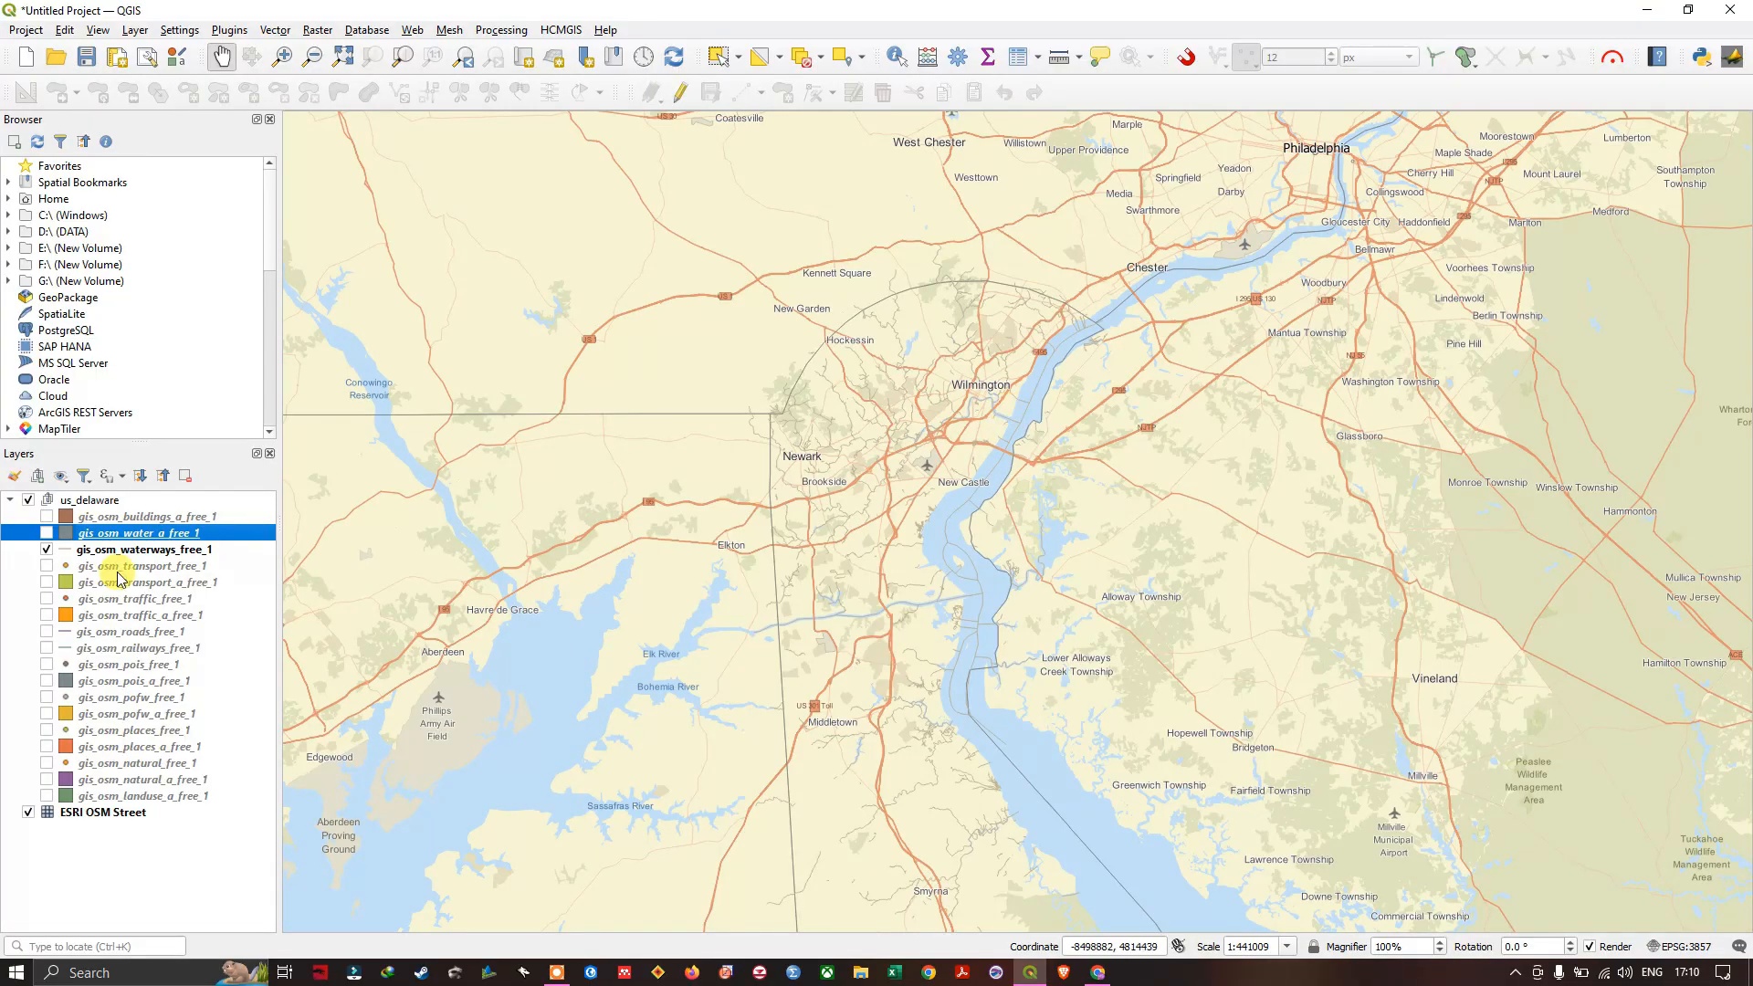
pyautogui.click(29, 813)
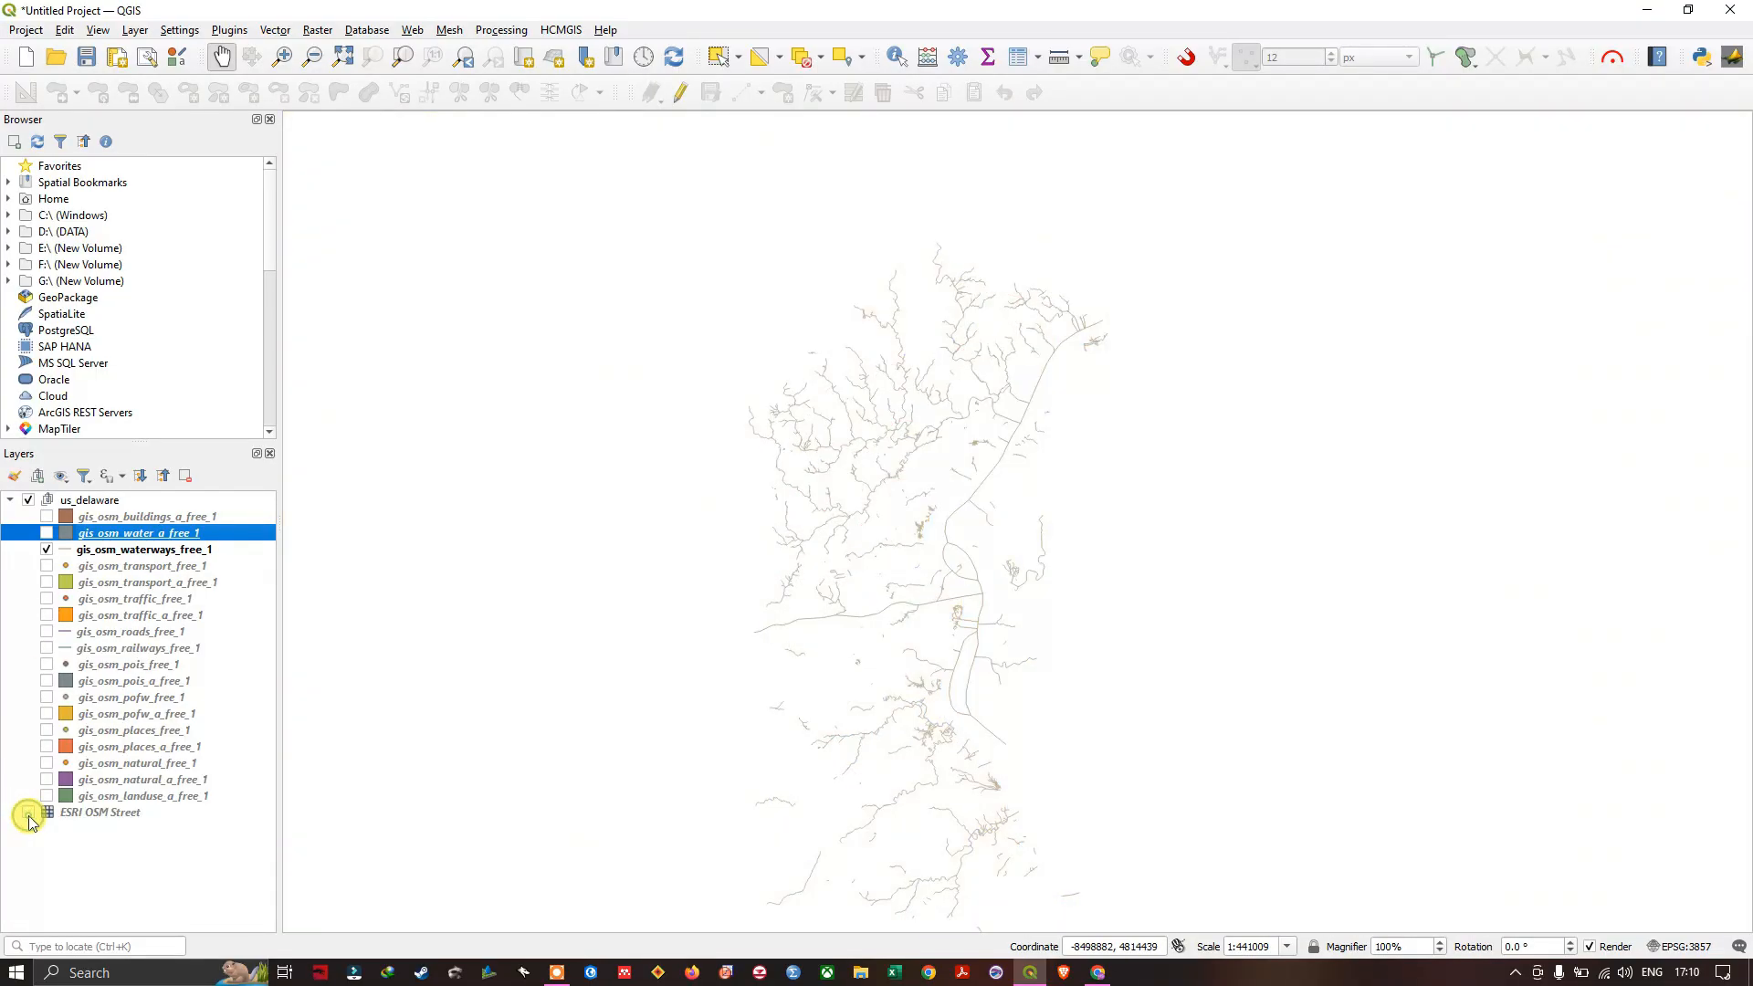
pyautogui.scroll(1, 835, 465)
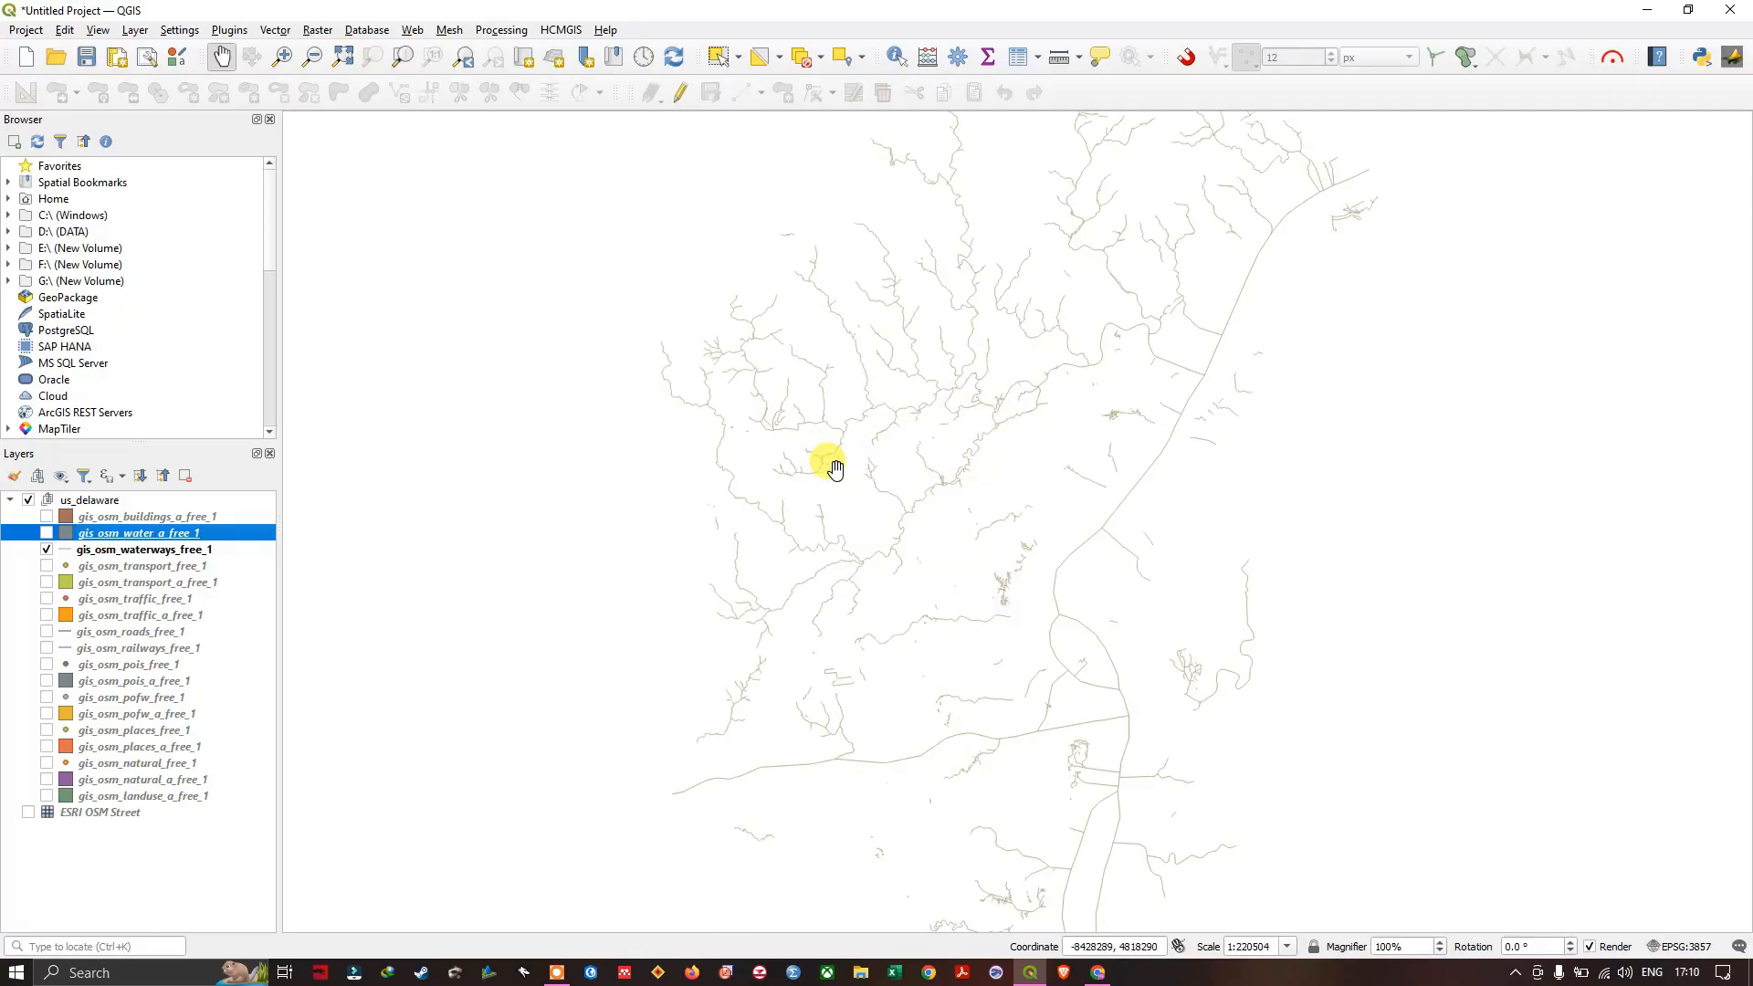
pyautogui.scroll(-1, 835, 465)
pyautogui.scroll(1, 835, 470)
pyautogui.scroll(-1, 835, 470)
pyautogui.scroll(1, 835, 470)
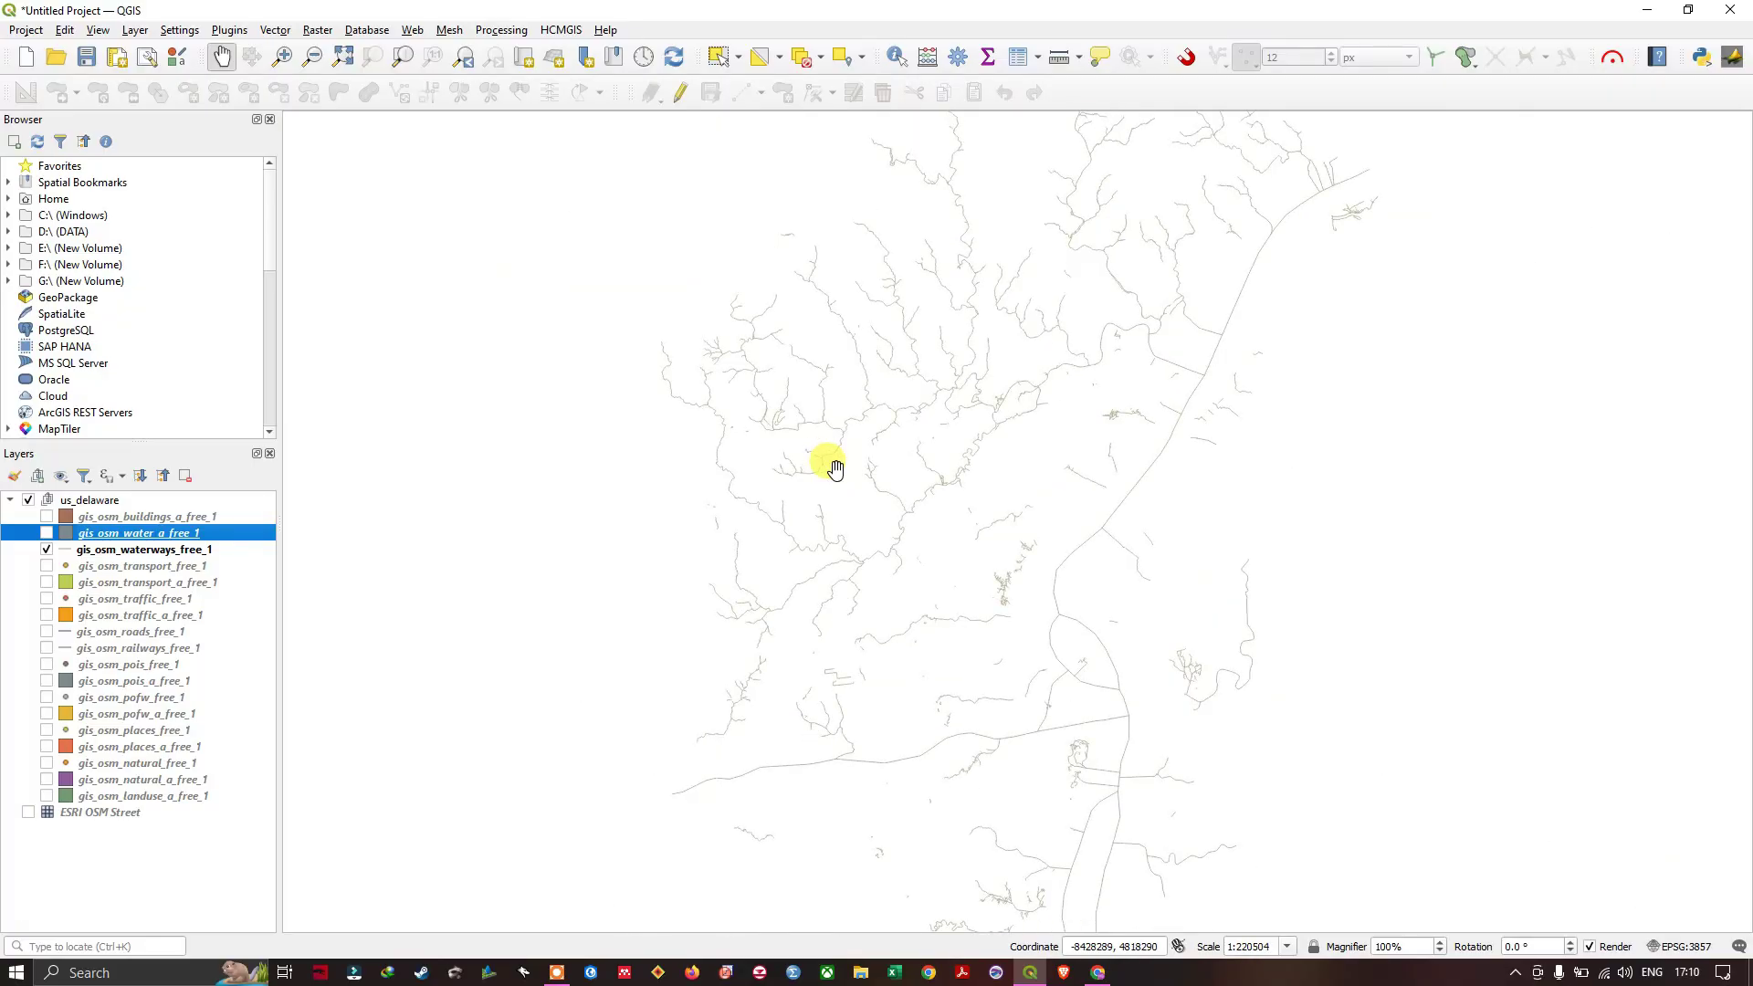
pyautogui.click(28, 812)
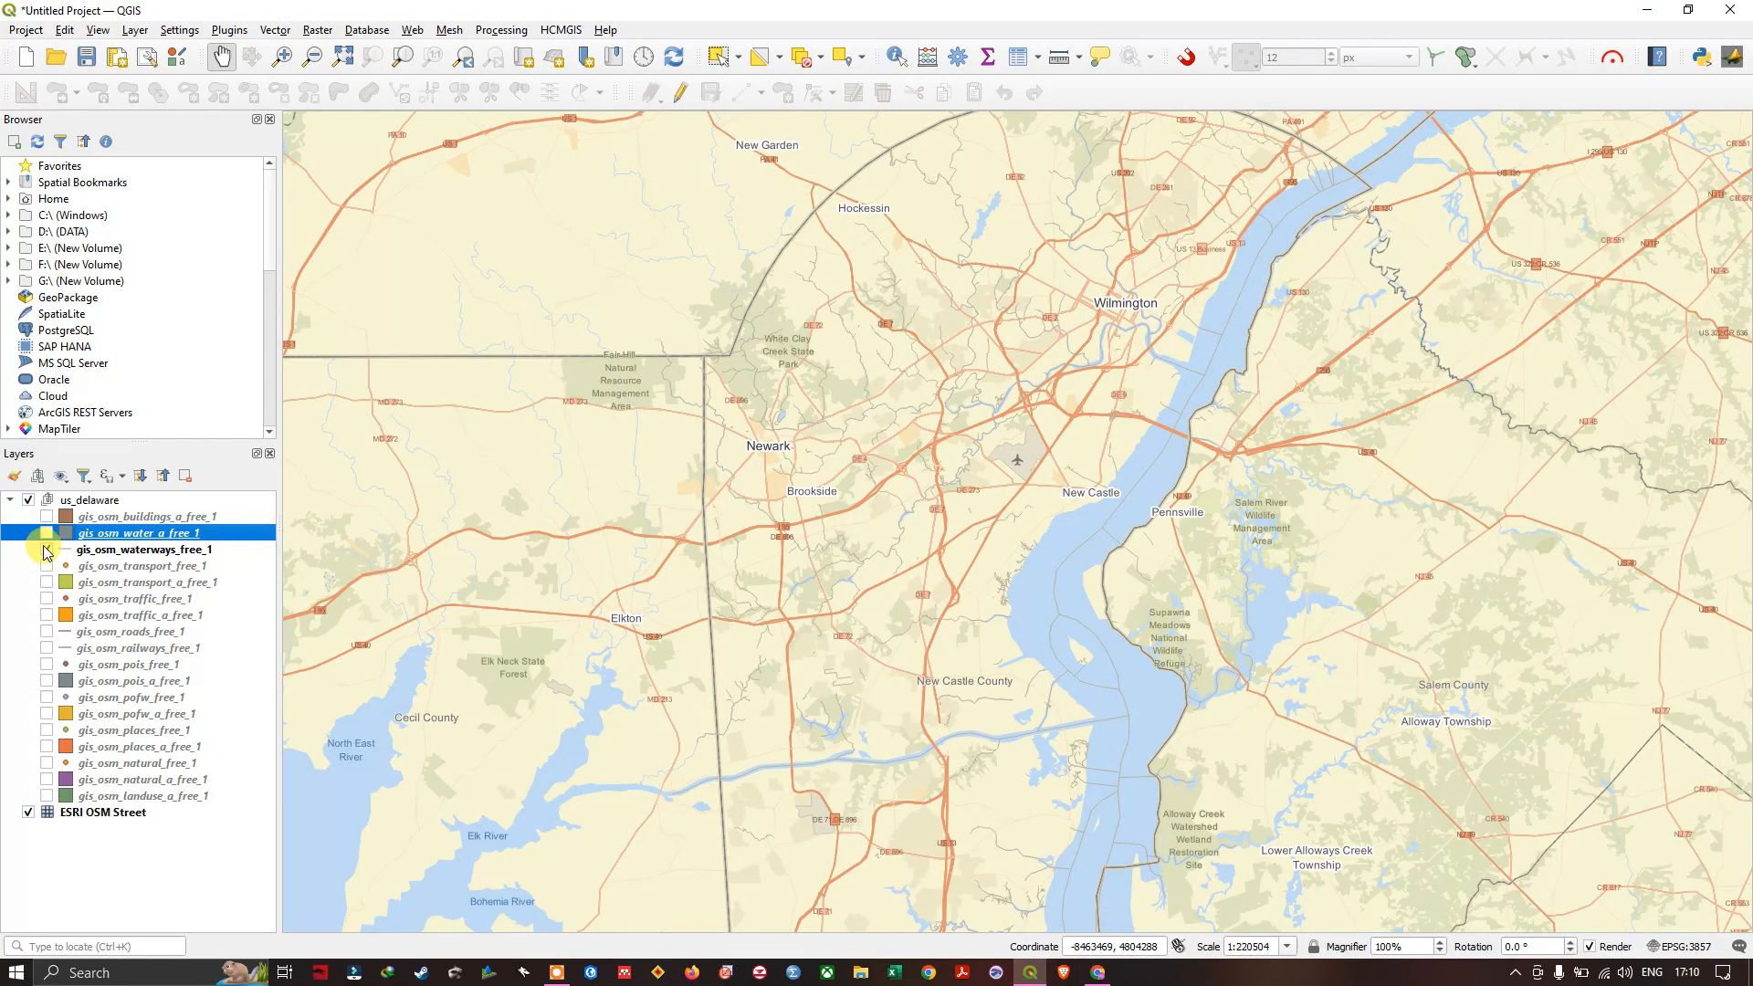
# Step: Hide gis_osm_waterways_free_1 and show gis_osm_transport_free_1 points over the basemap
pyautogui.click(45, 551)
pyautogui.click(47, 568)
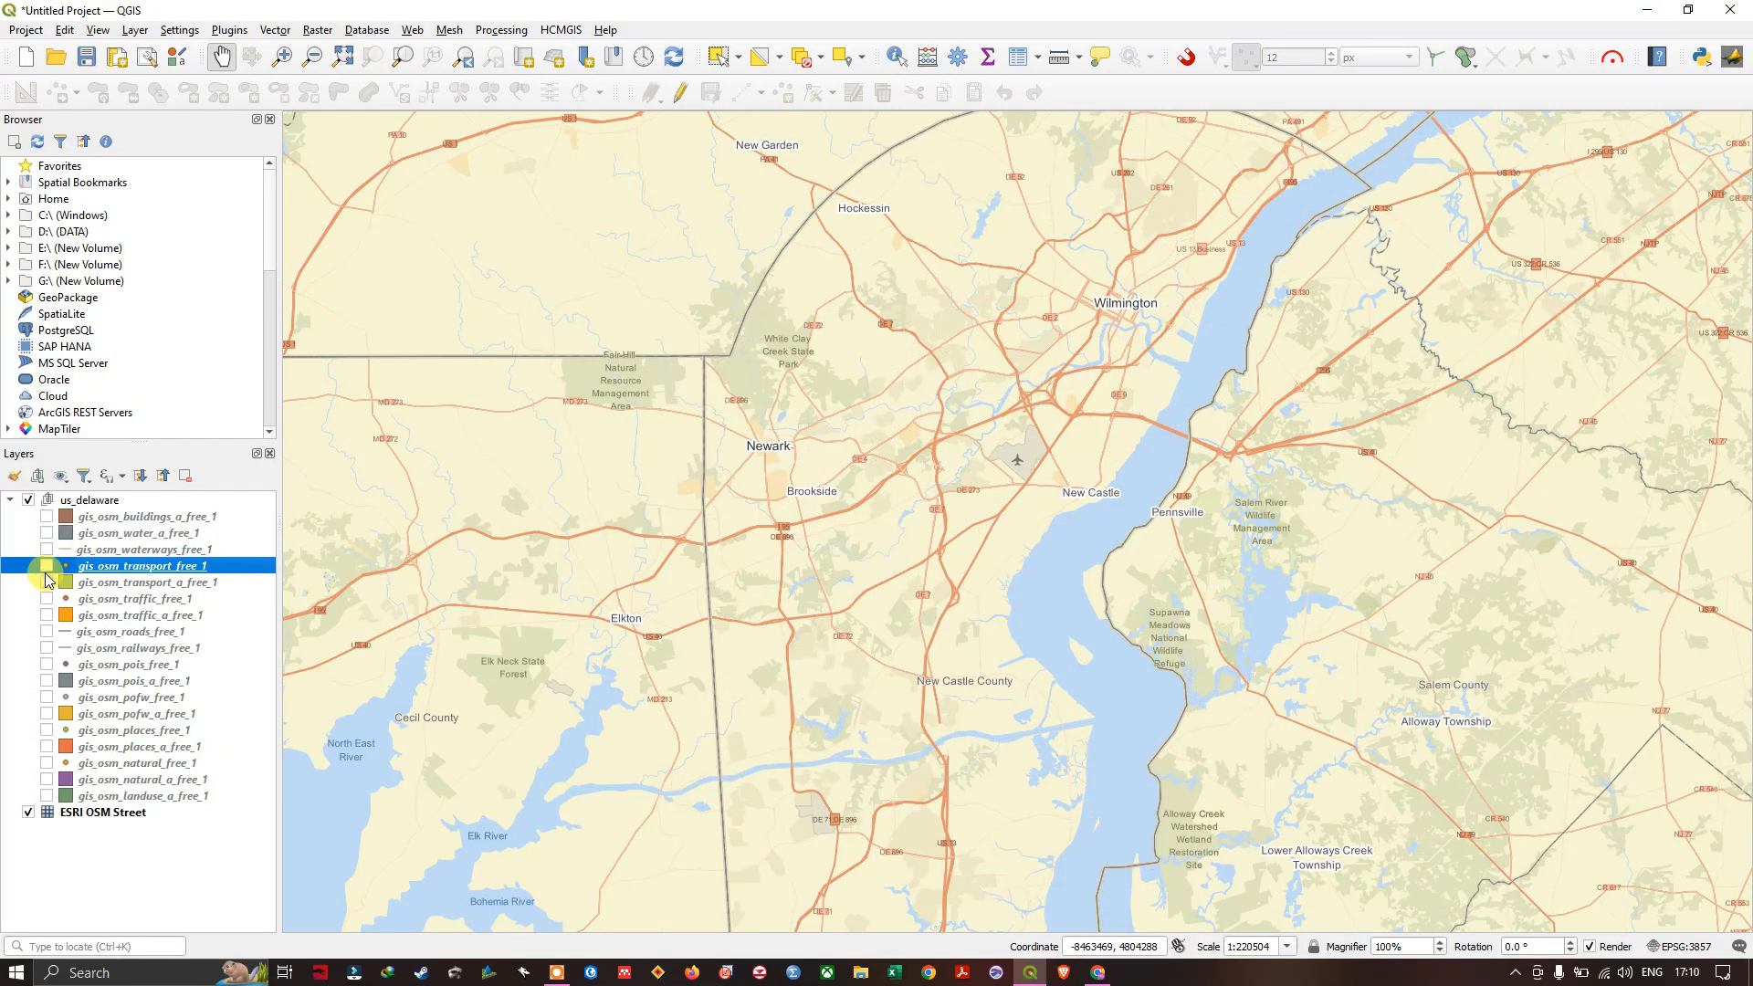
pyautogui.click(48, 568)
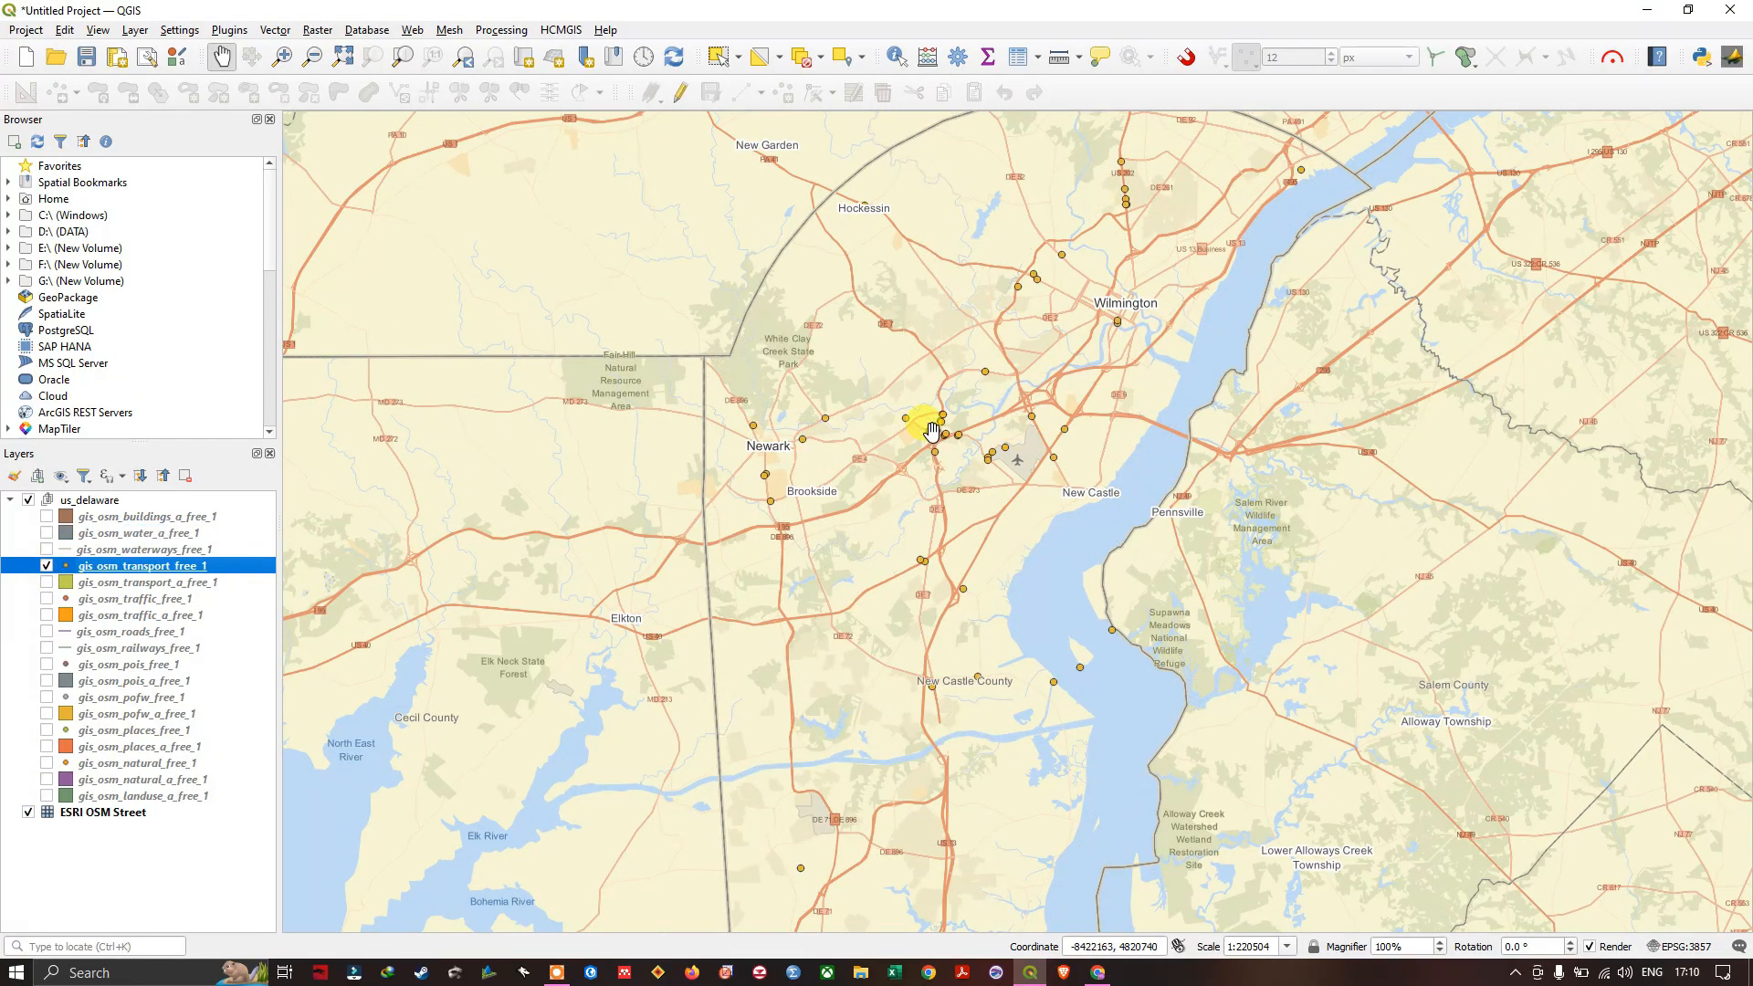
pyautogui.scroll(4, 932, 431)
pyautogui.scroll(4, 933, 430)
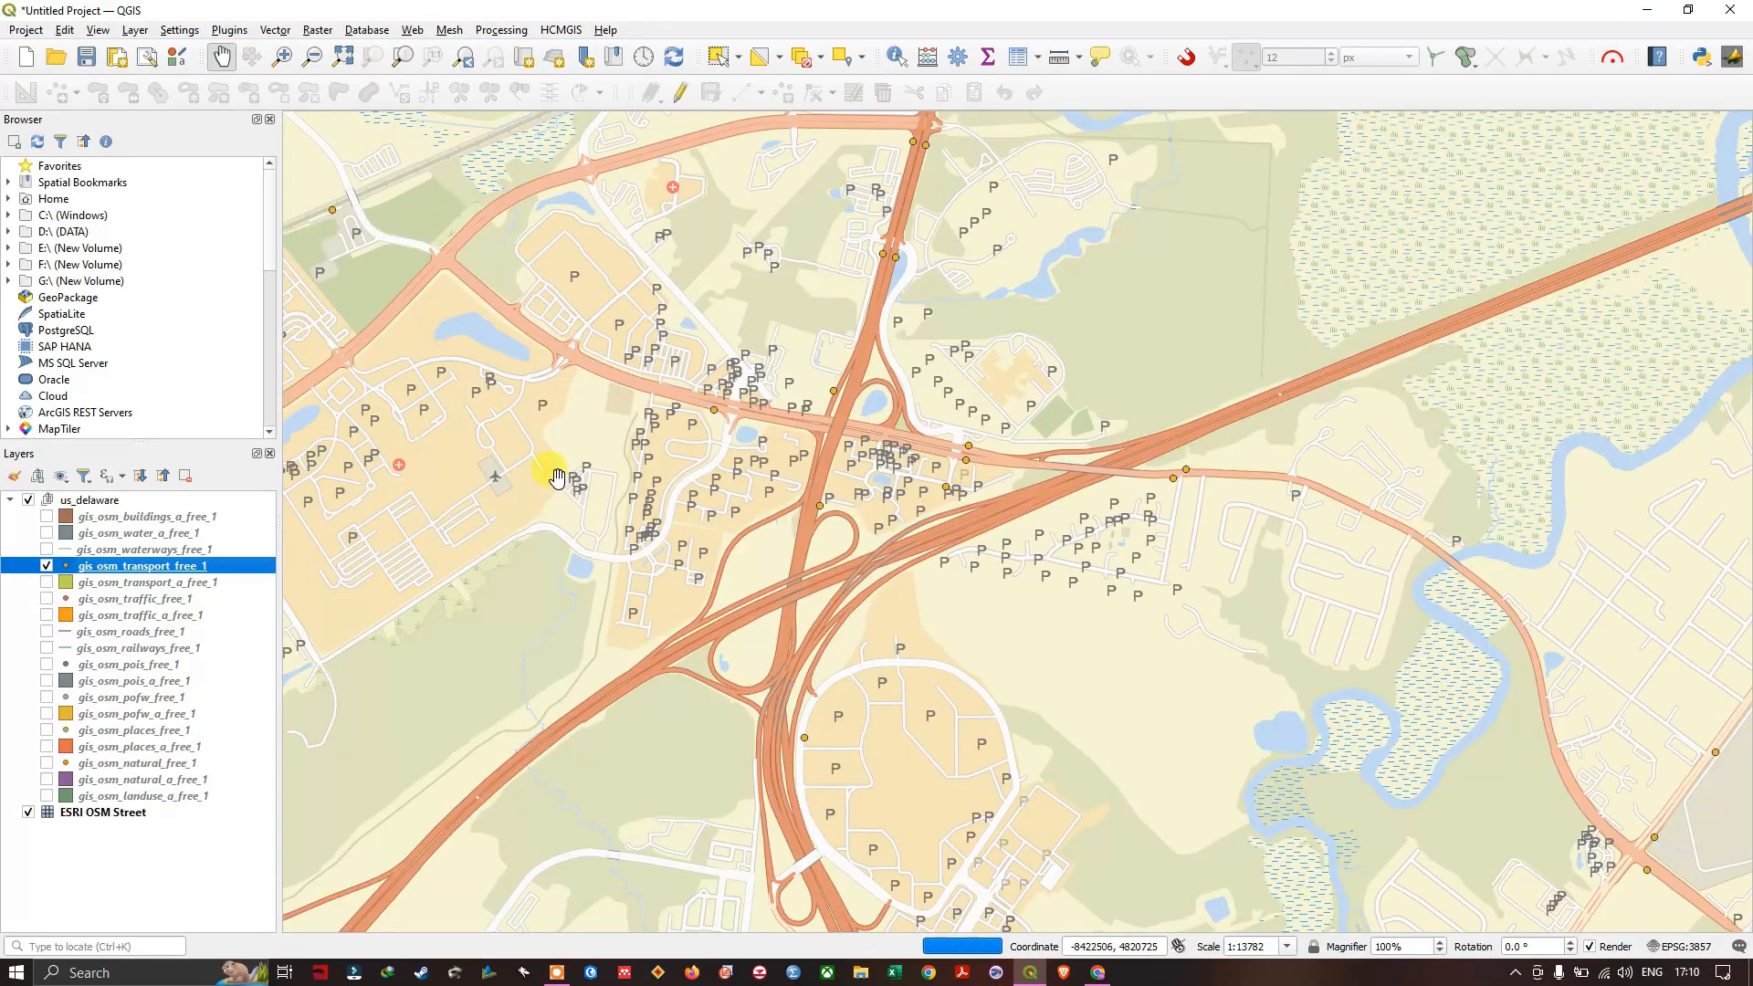
pyautogui.scroll(1, 844, 406)
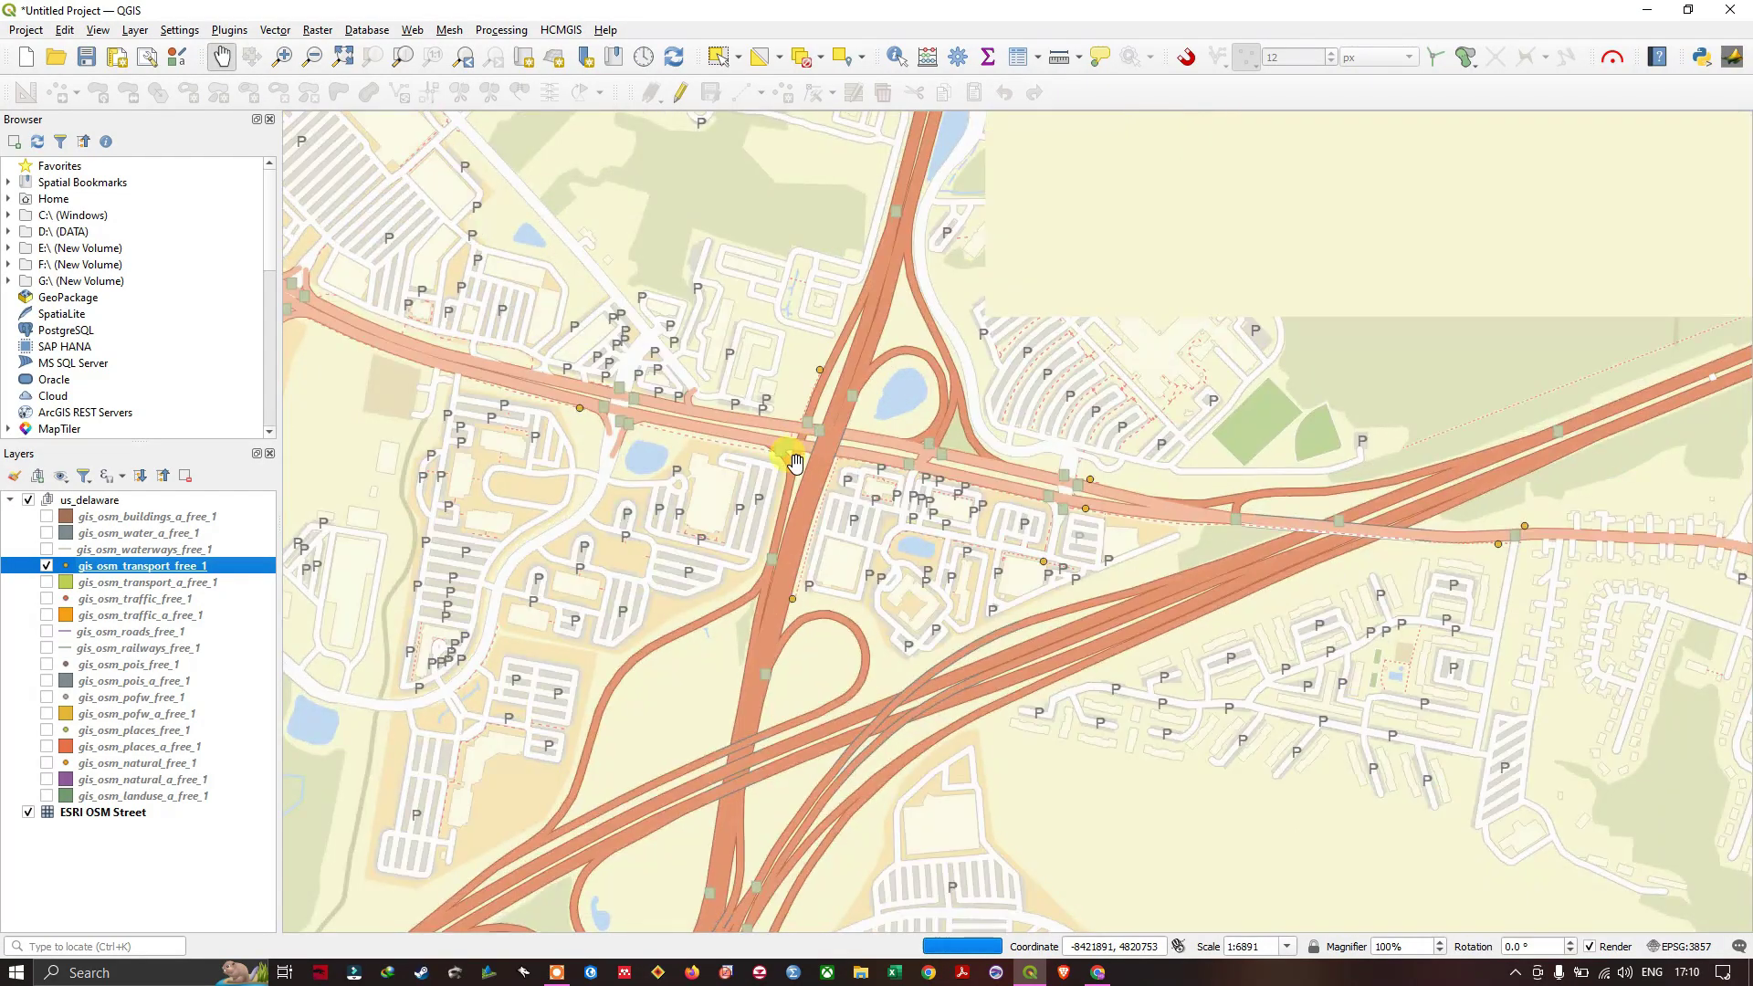
# Step: Review the transport points' attribute table sorted by fclass, then close it
pyautogui.rightClick(185, 571)
pyautogui.click(256, 360)
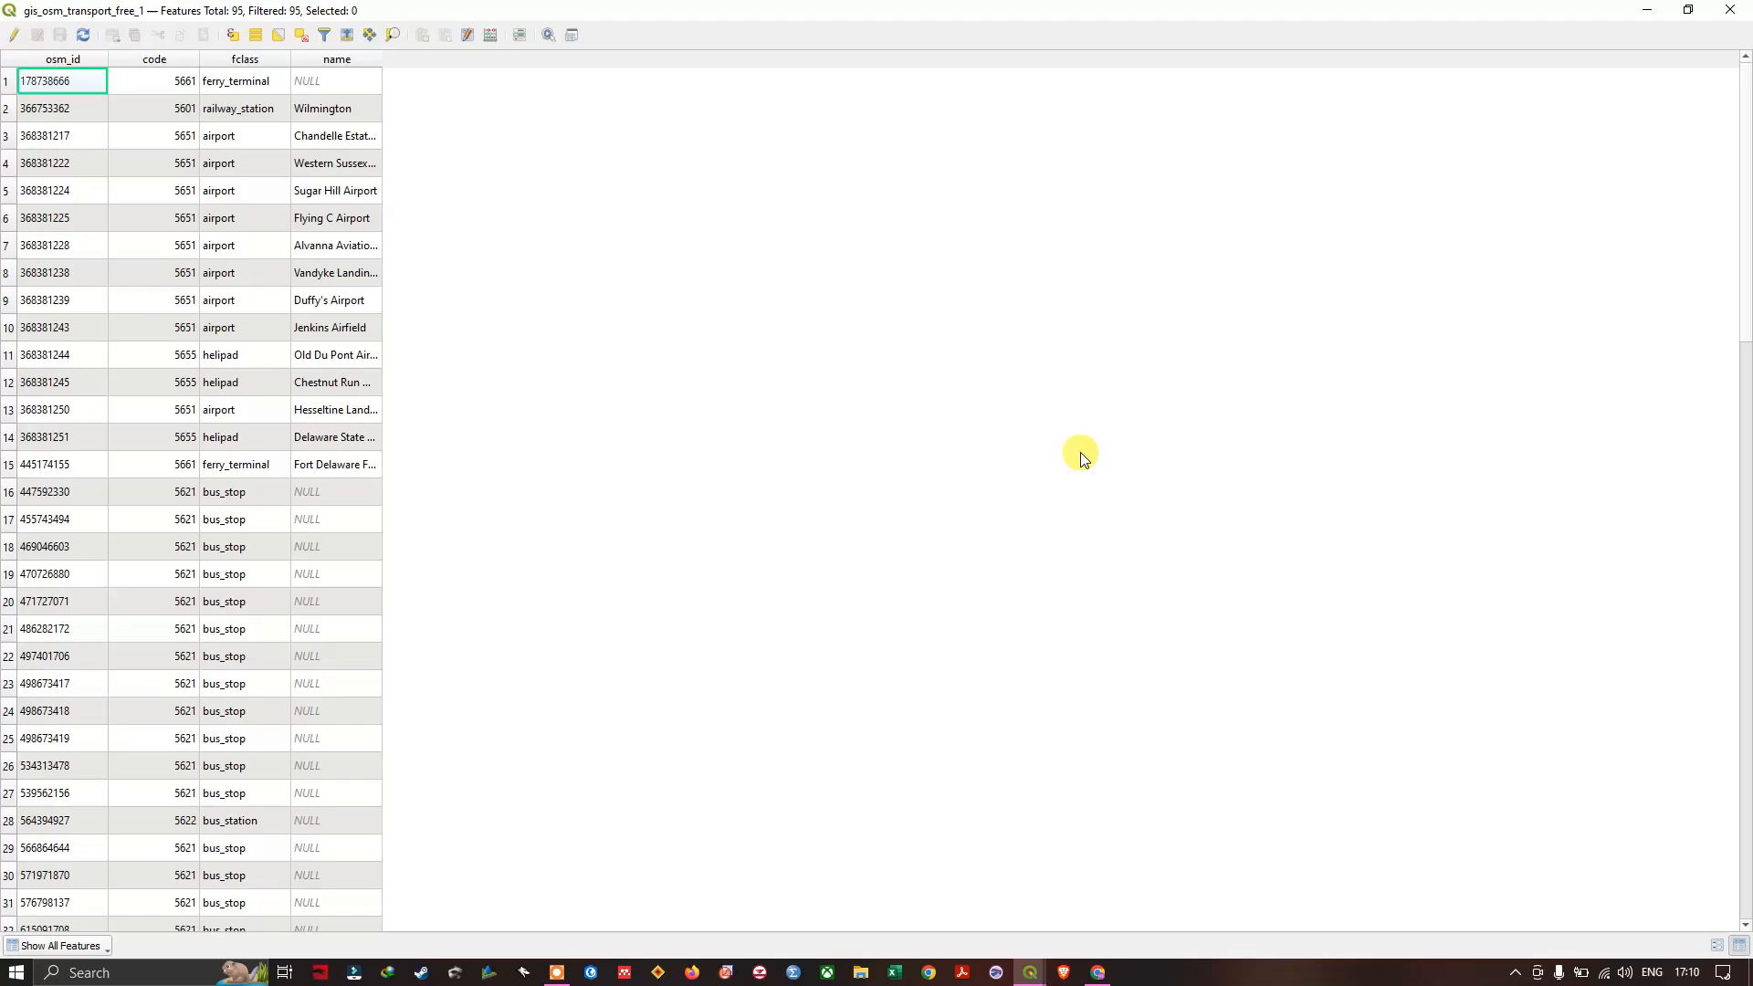
pyautogui.click(253, 61)
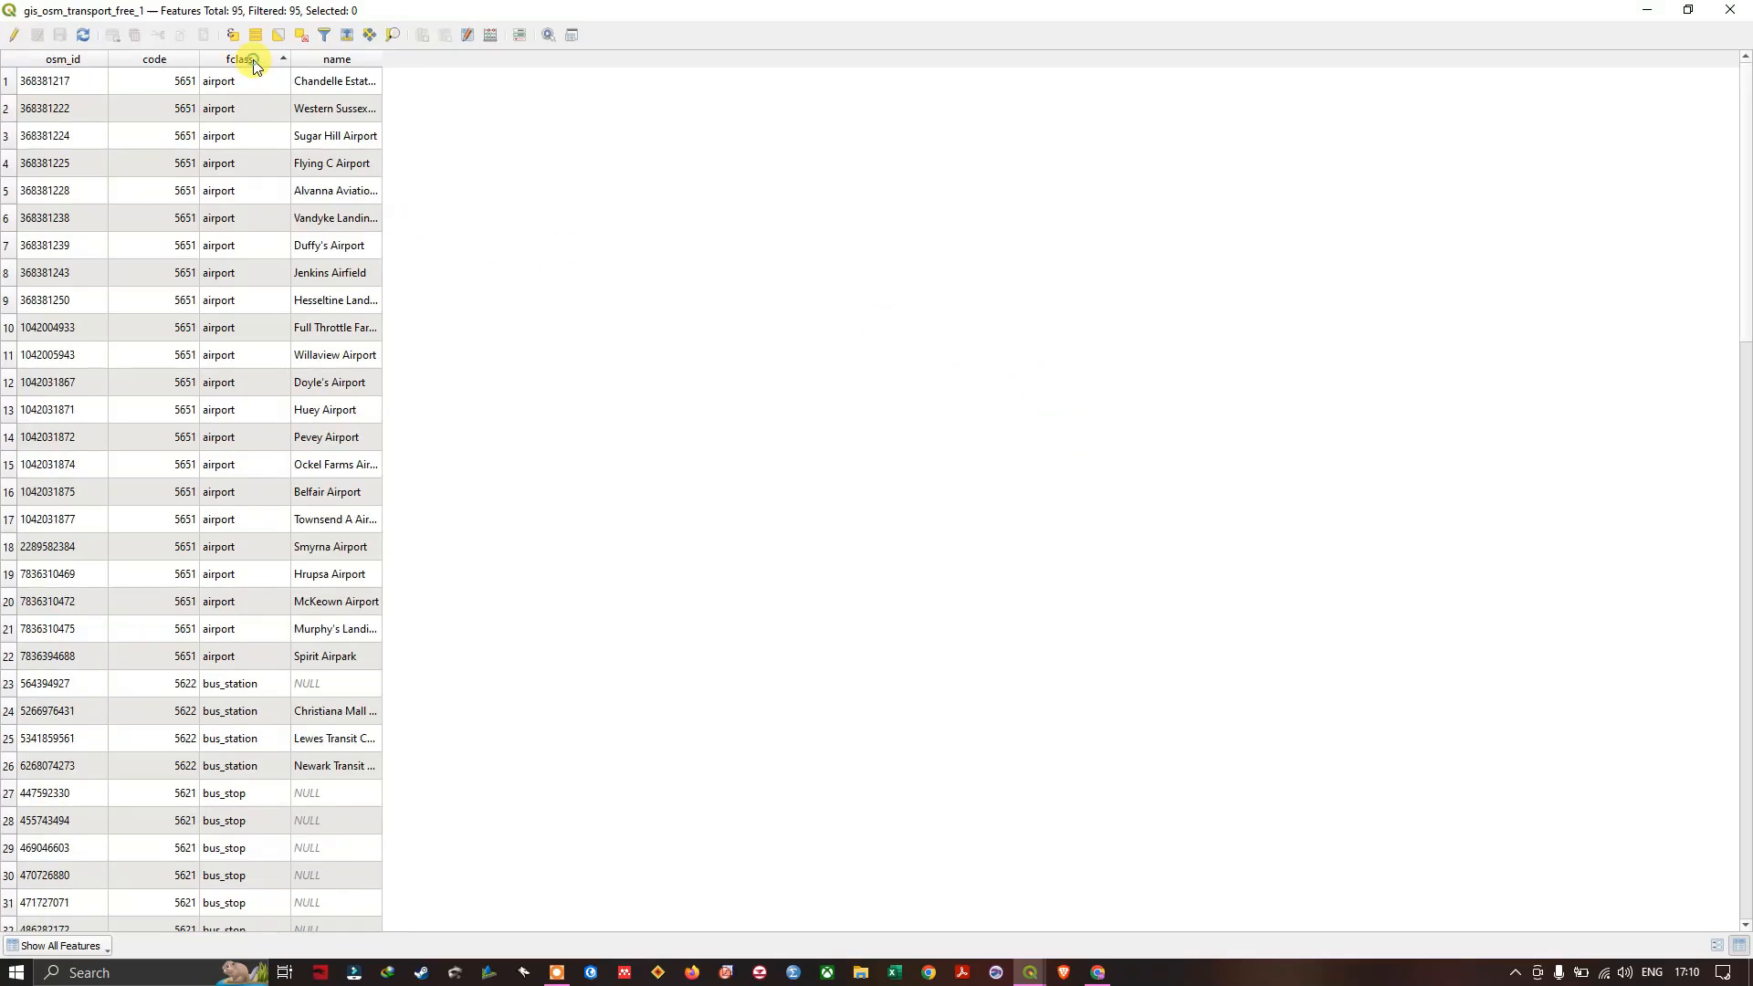
pyautogui.scroll(-3, 295, 575)
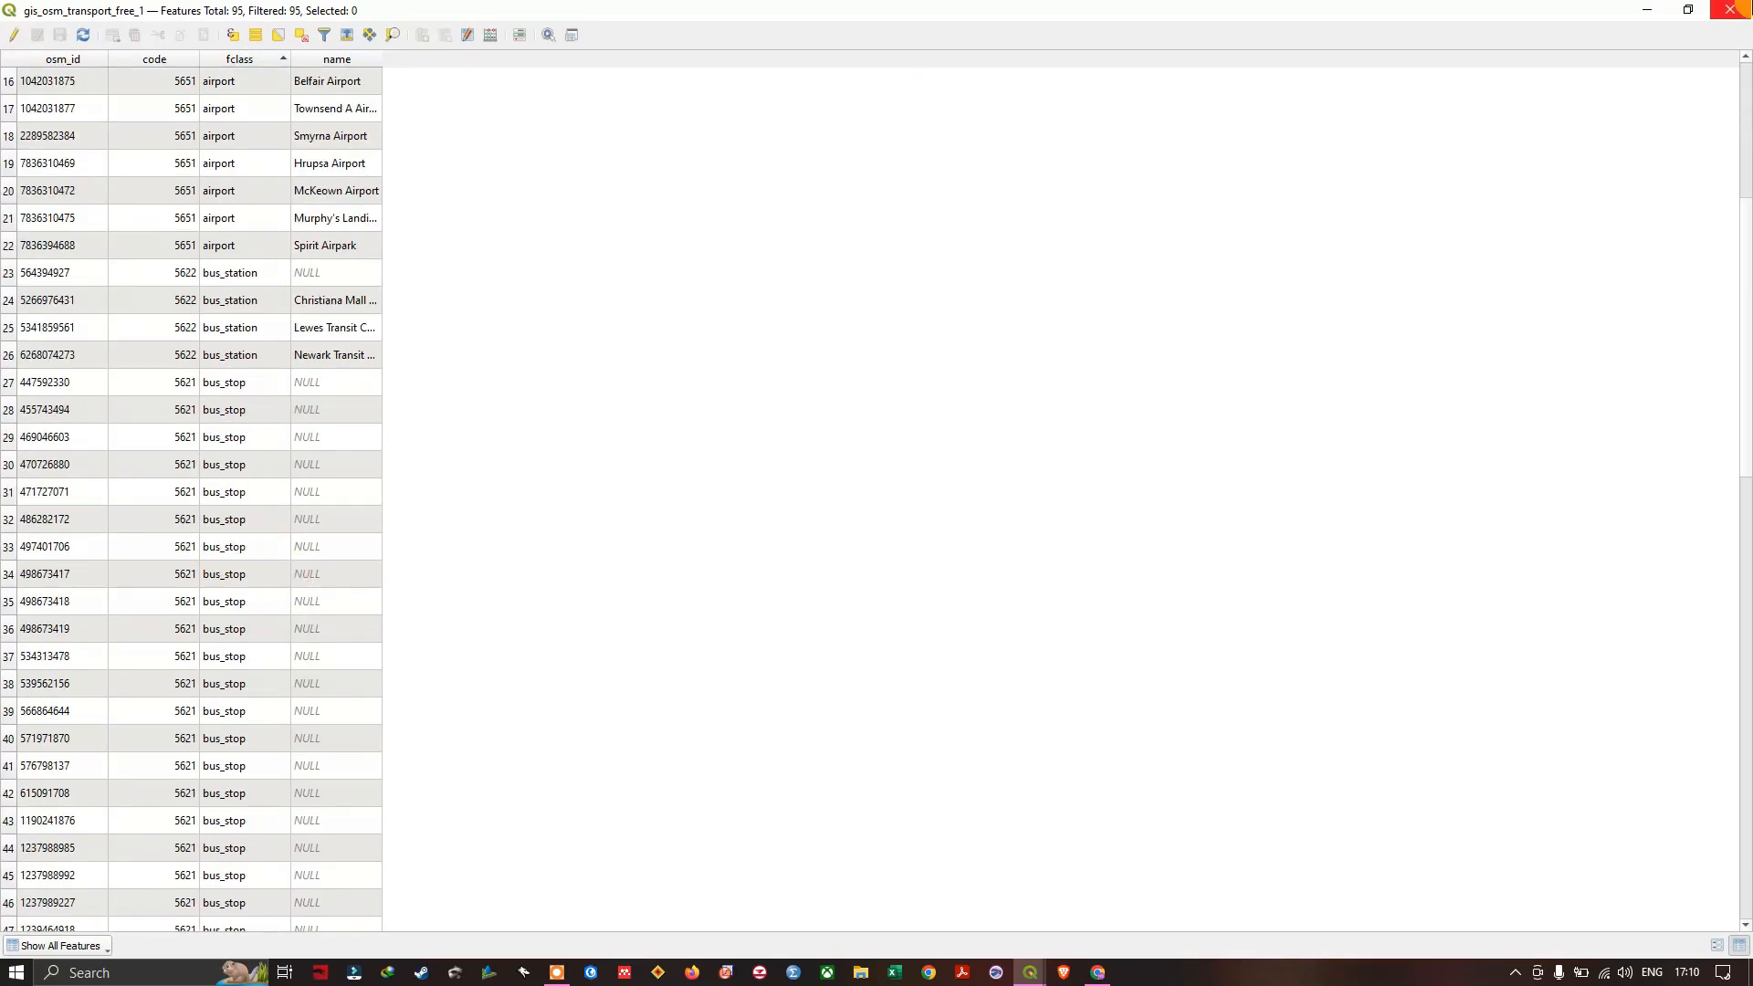
pyautogui.click(1729, 9)
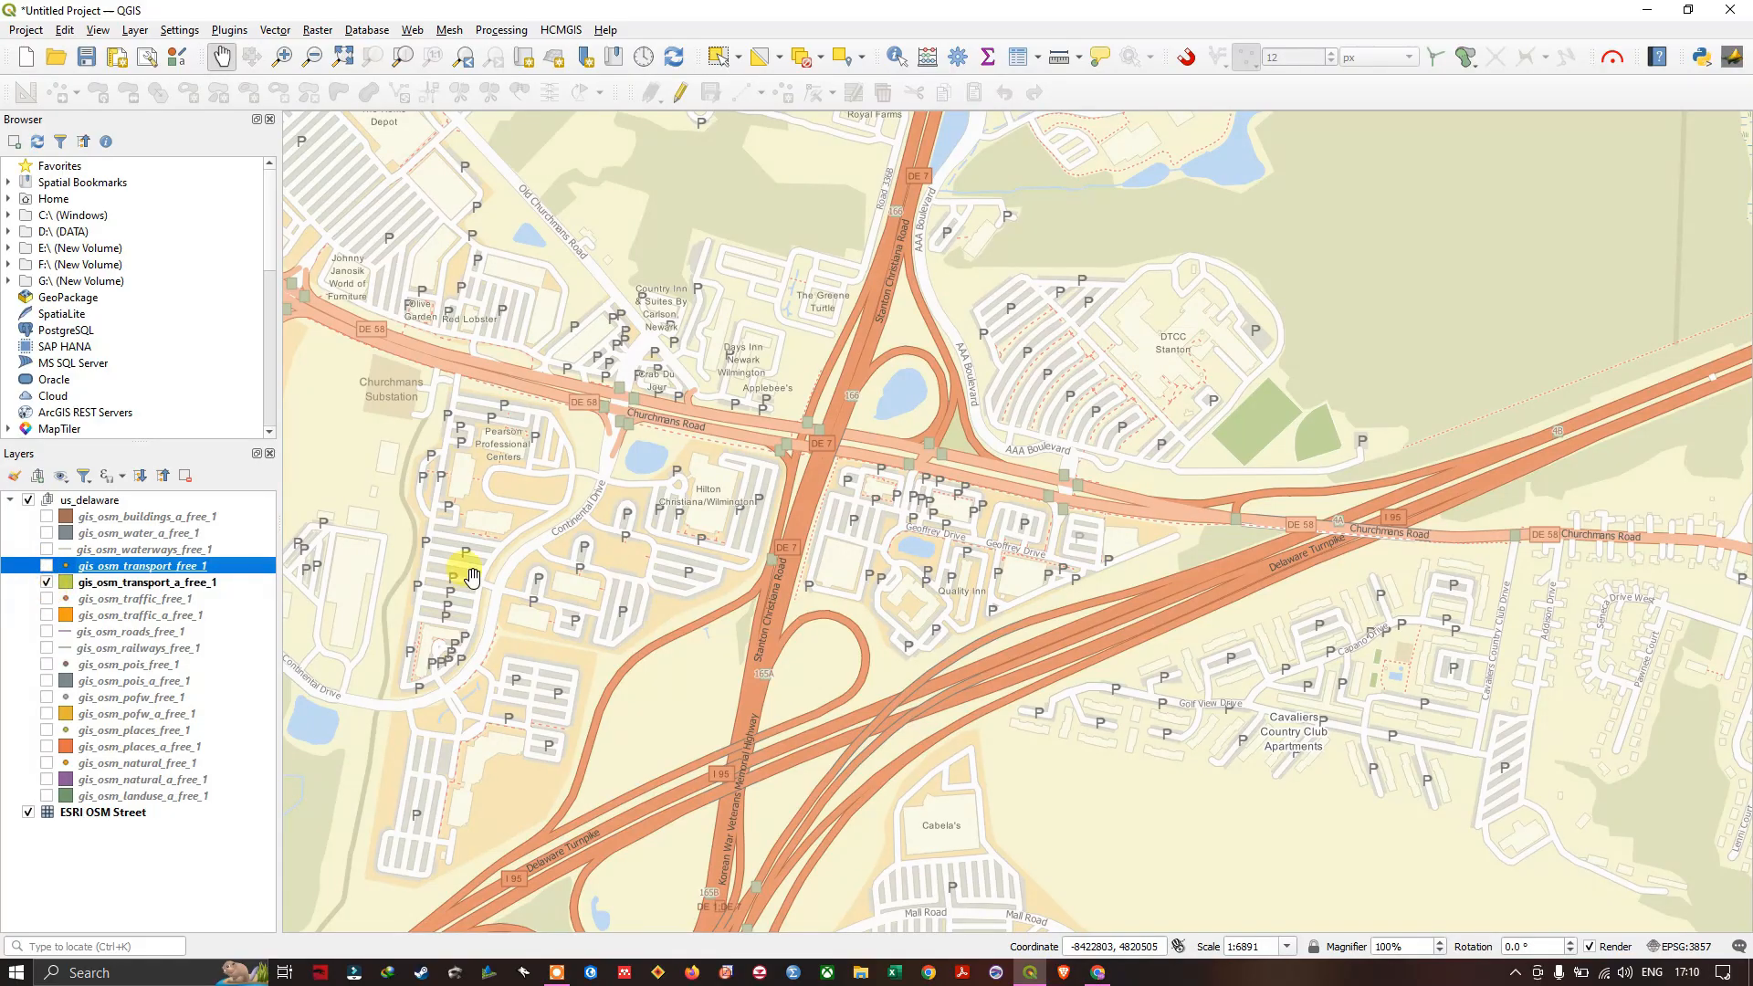
pyautogui.scroll(-4, 712, 514)
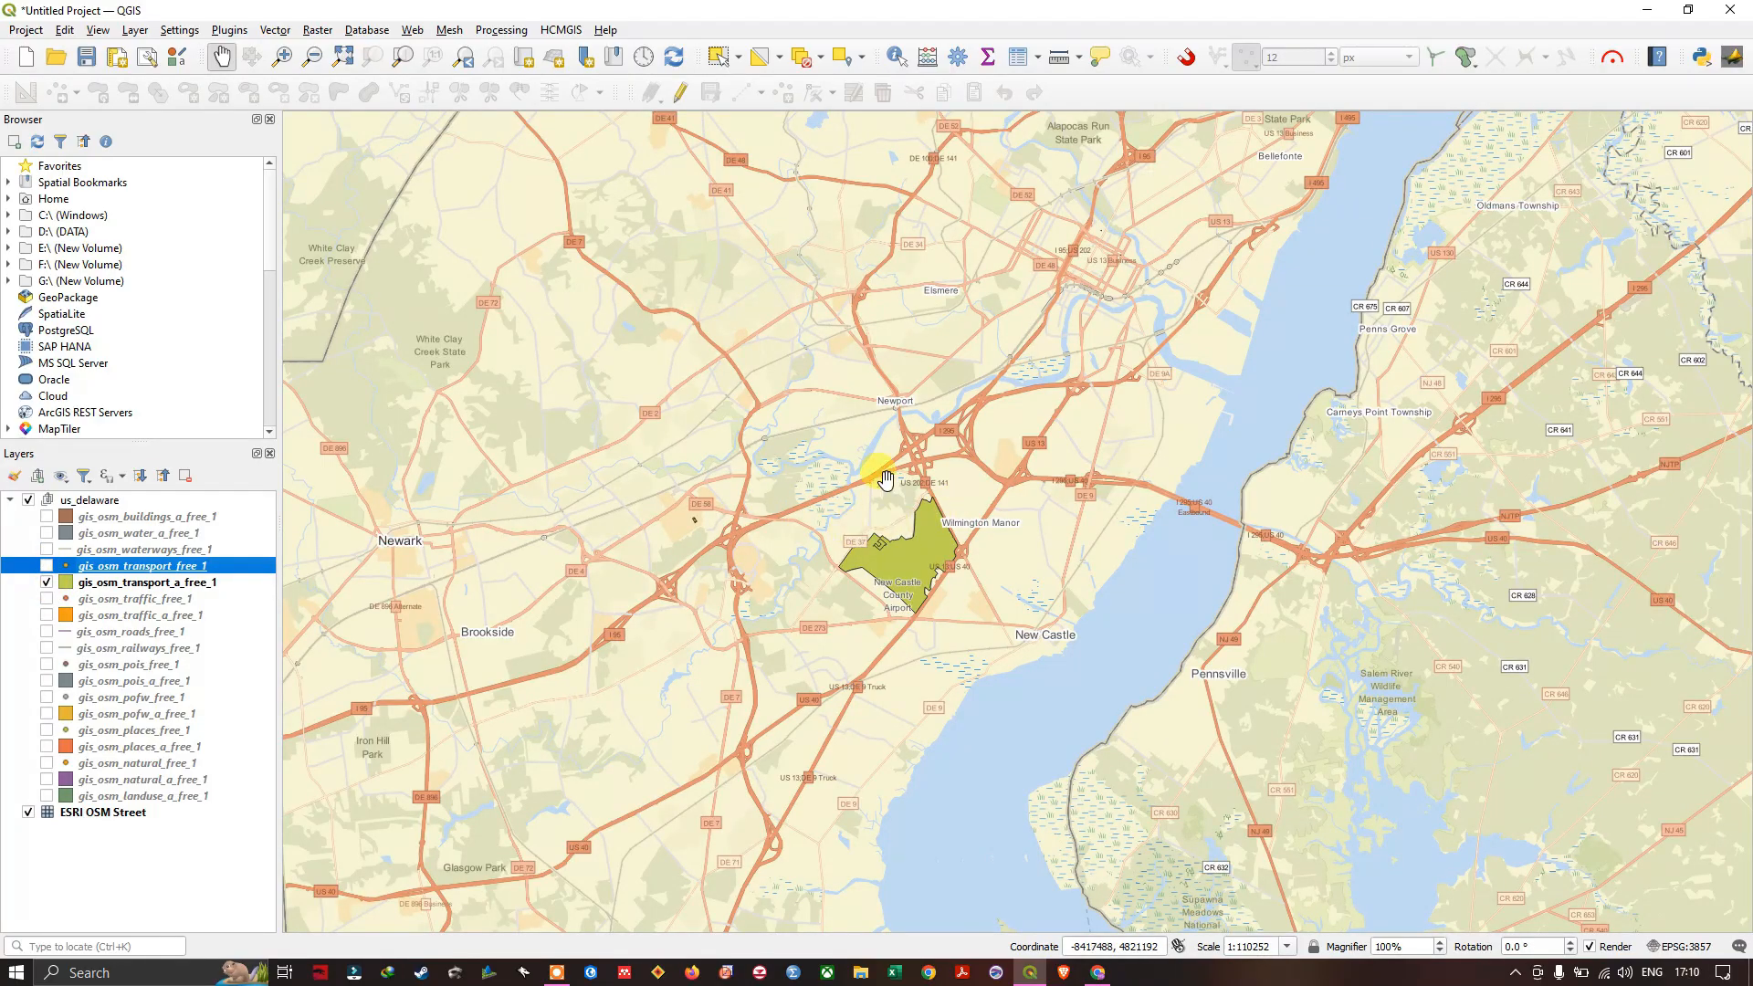
pyautogui.scroll(-1, 883, 479)
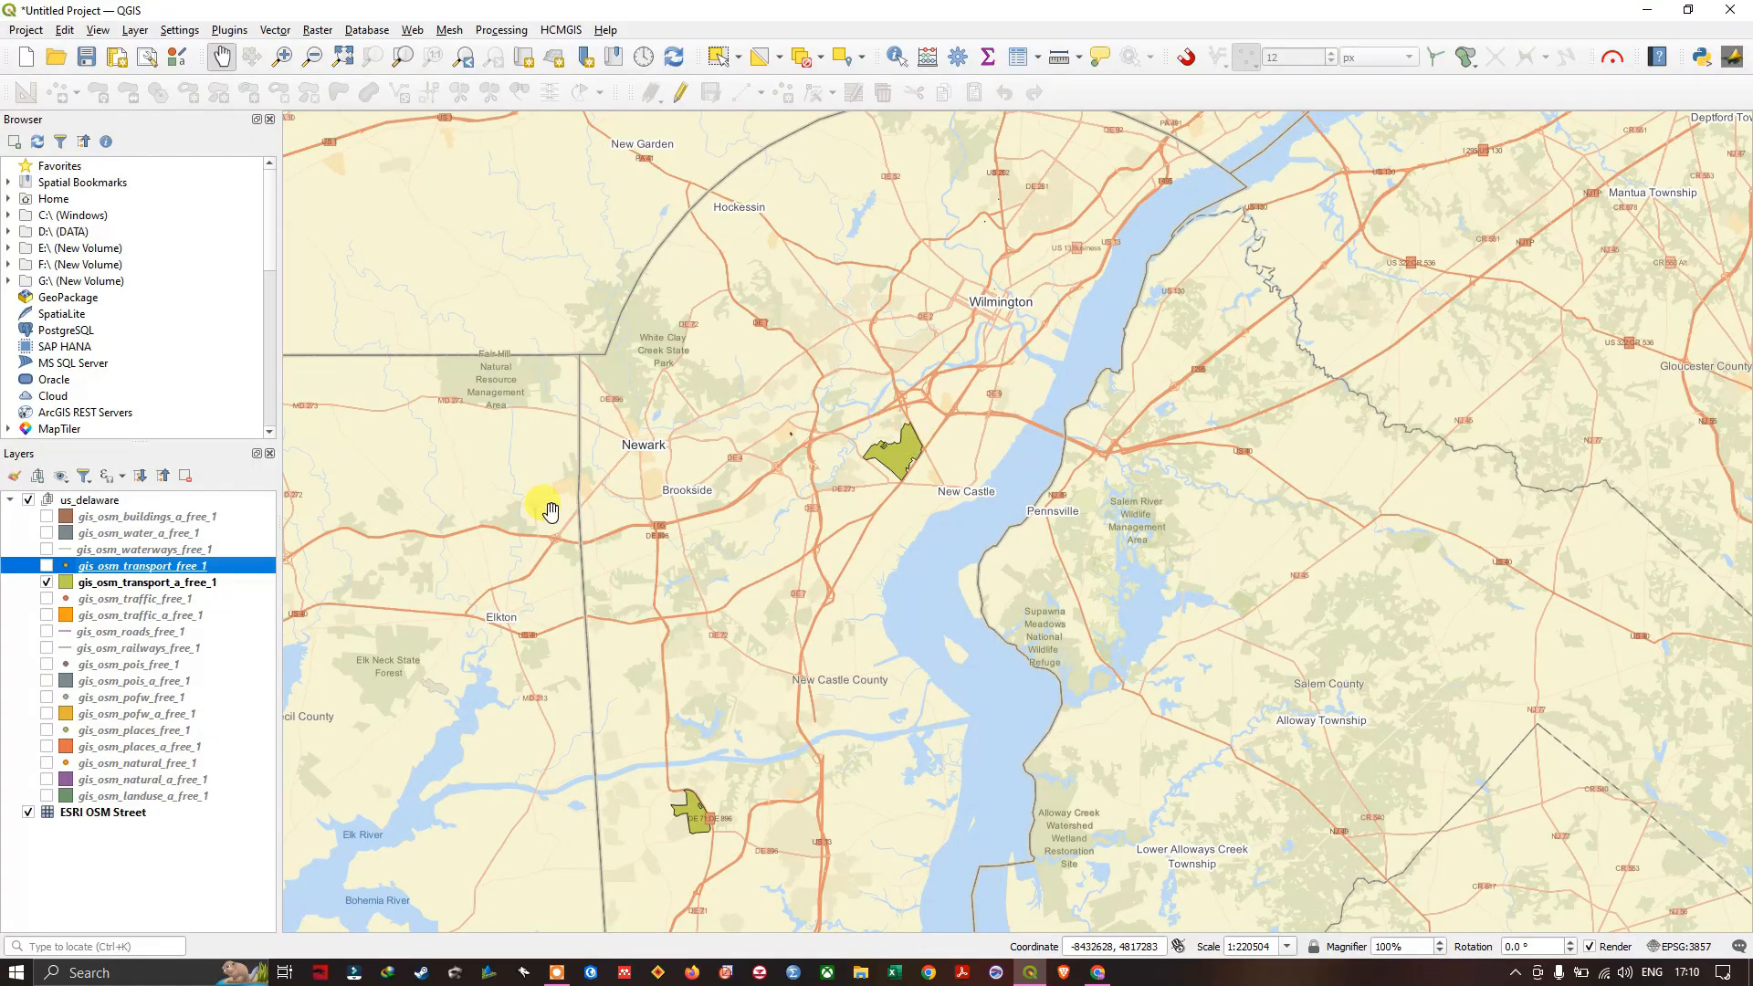
# Step: Hide gis_osm_transport_a_free_1 so only the street basemap remains
pyautogui.click(50, 583)
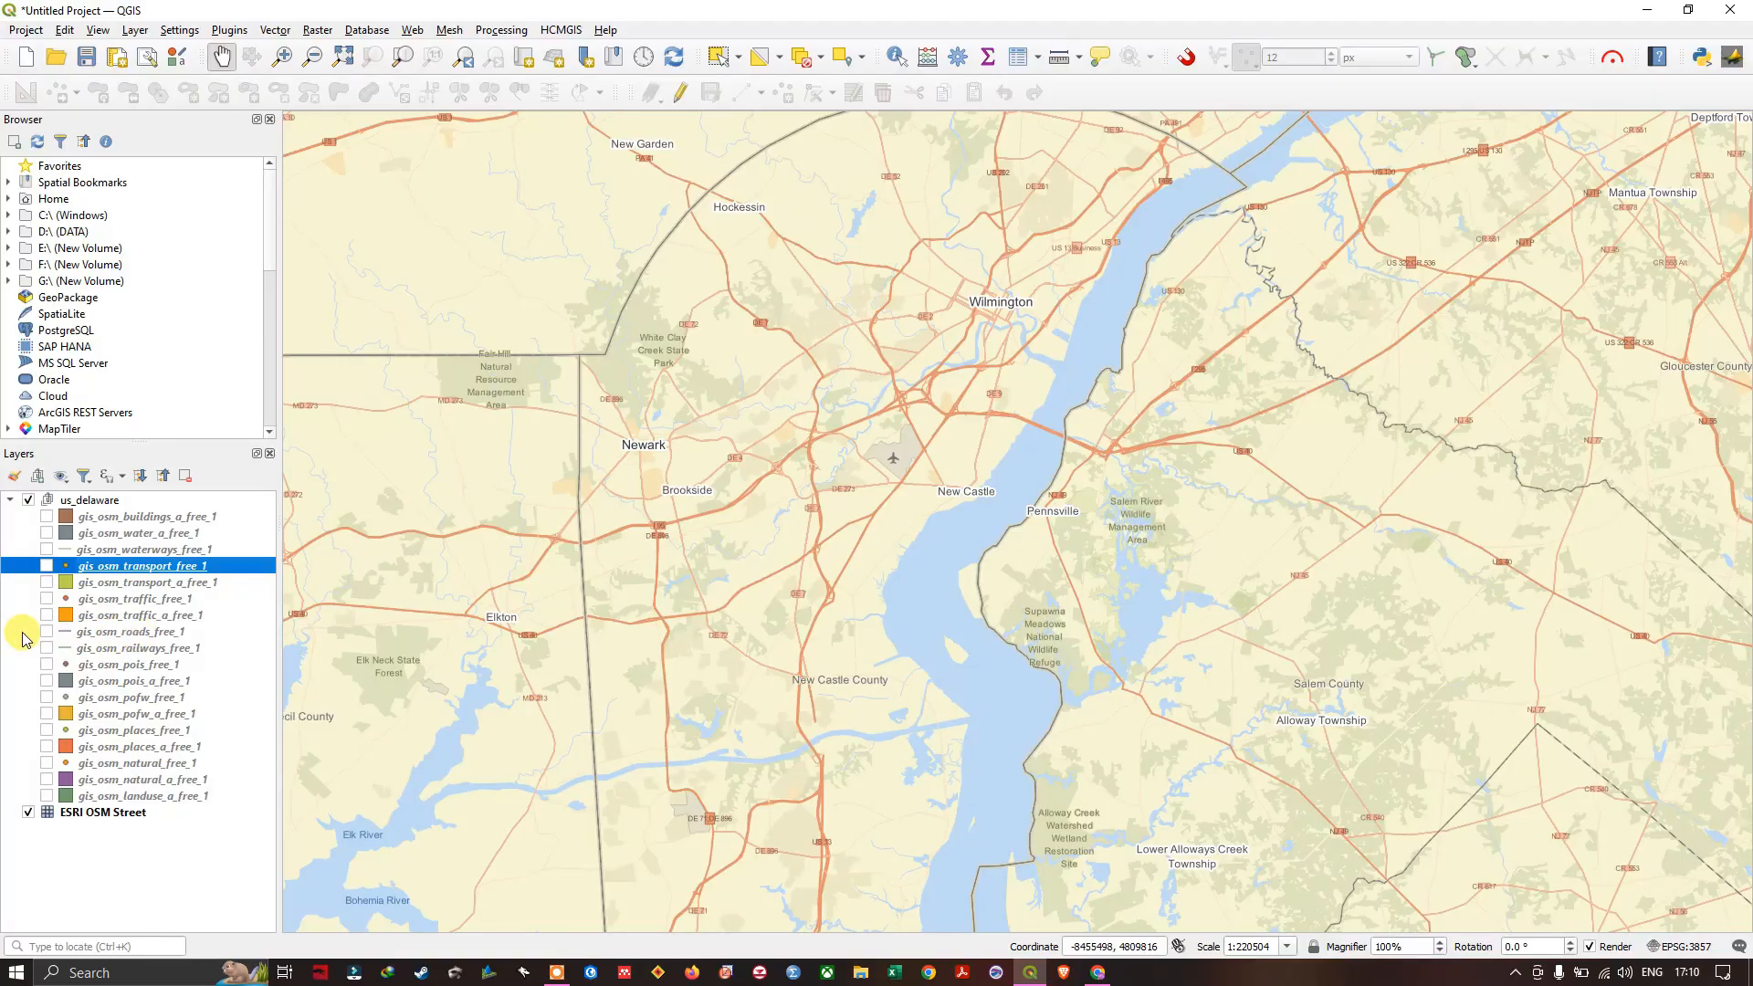
# Step: Show gis_osm_roads_free_1, pan into a neighbourhood and bring up the layer's actions
pyautogui.click(48, 634)
pyautogui.scroll(4, 773, 627)
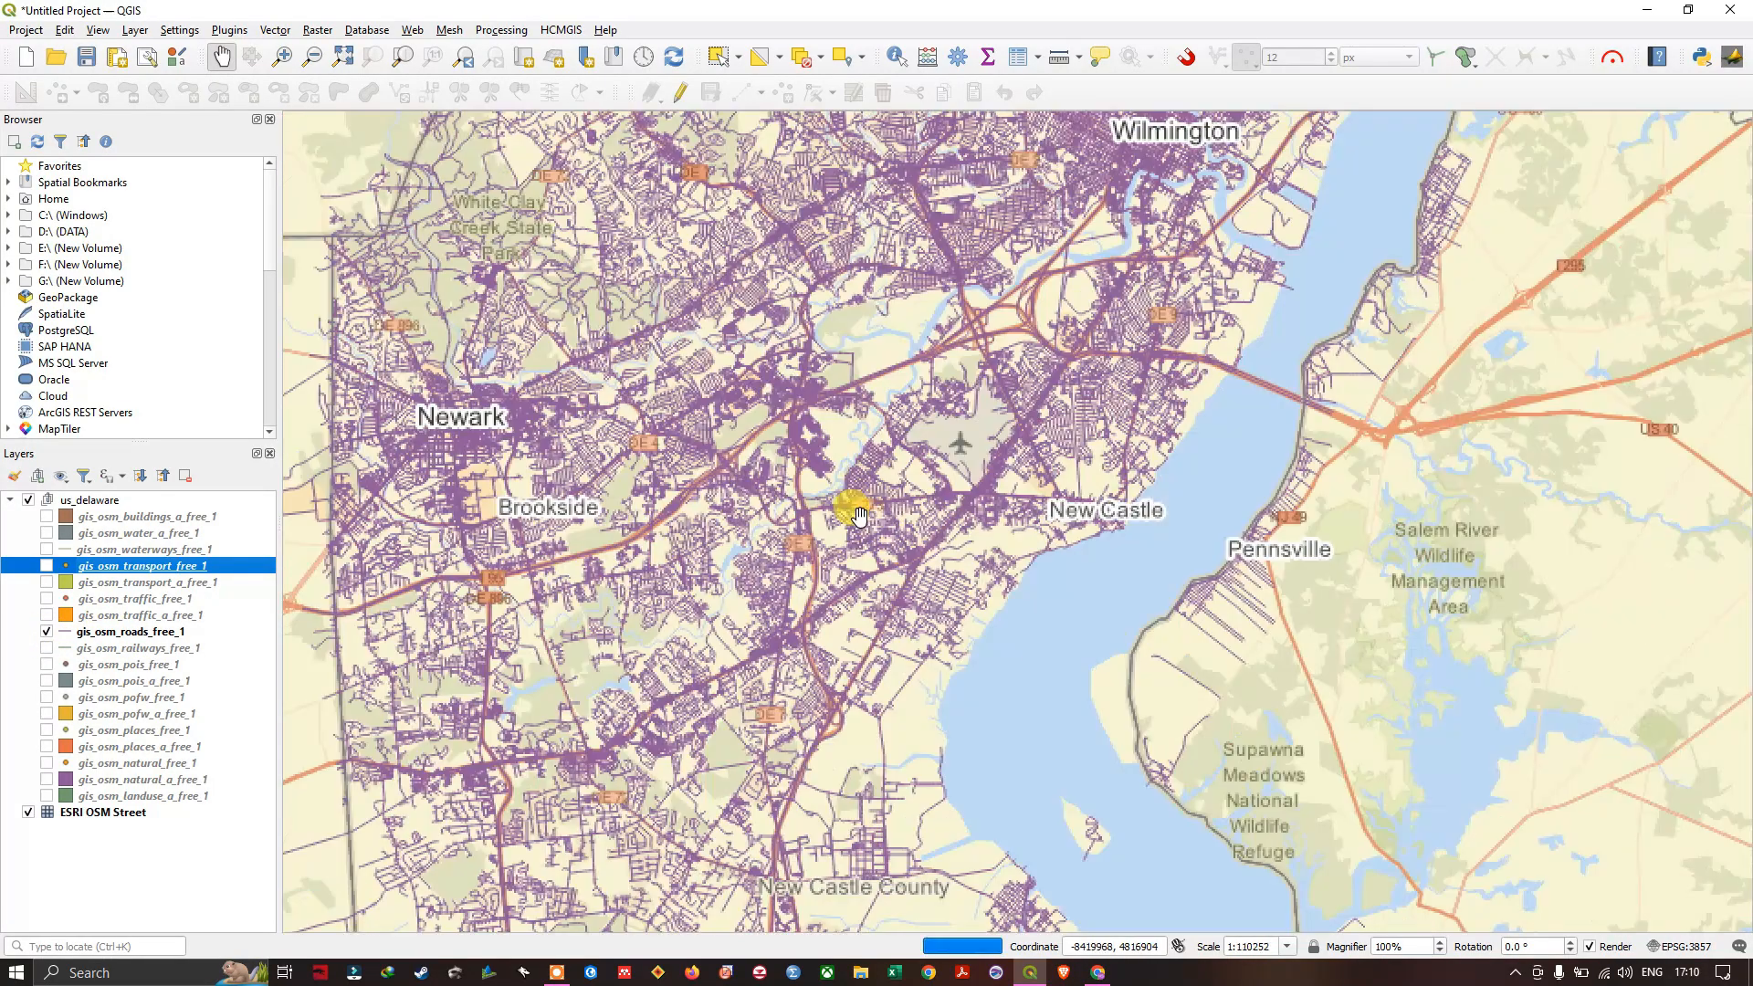
pyautogui.scroll(2, 774, 627)
pyautogui.scroll(2, 713, 645)
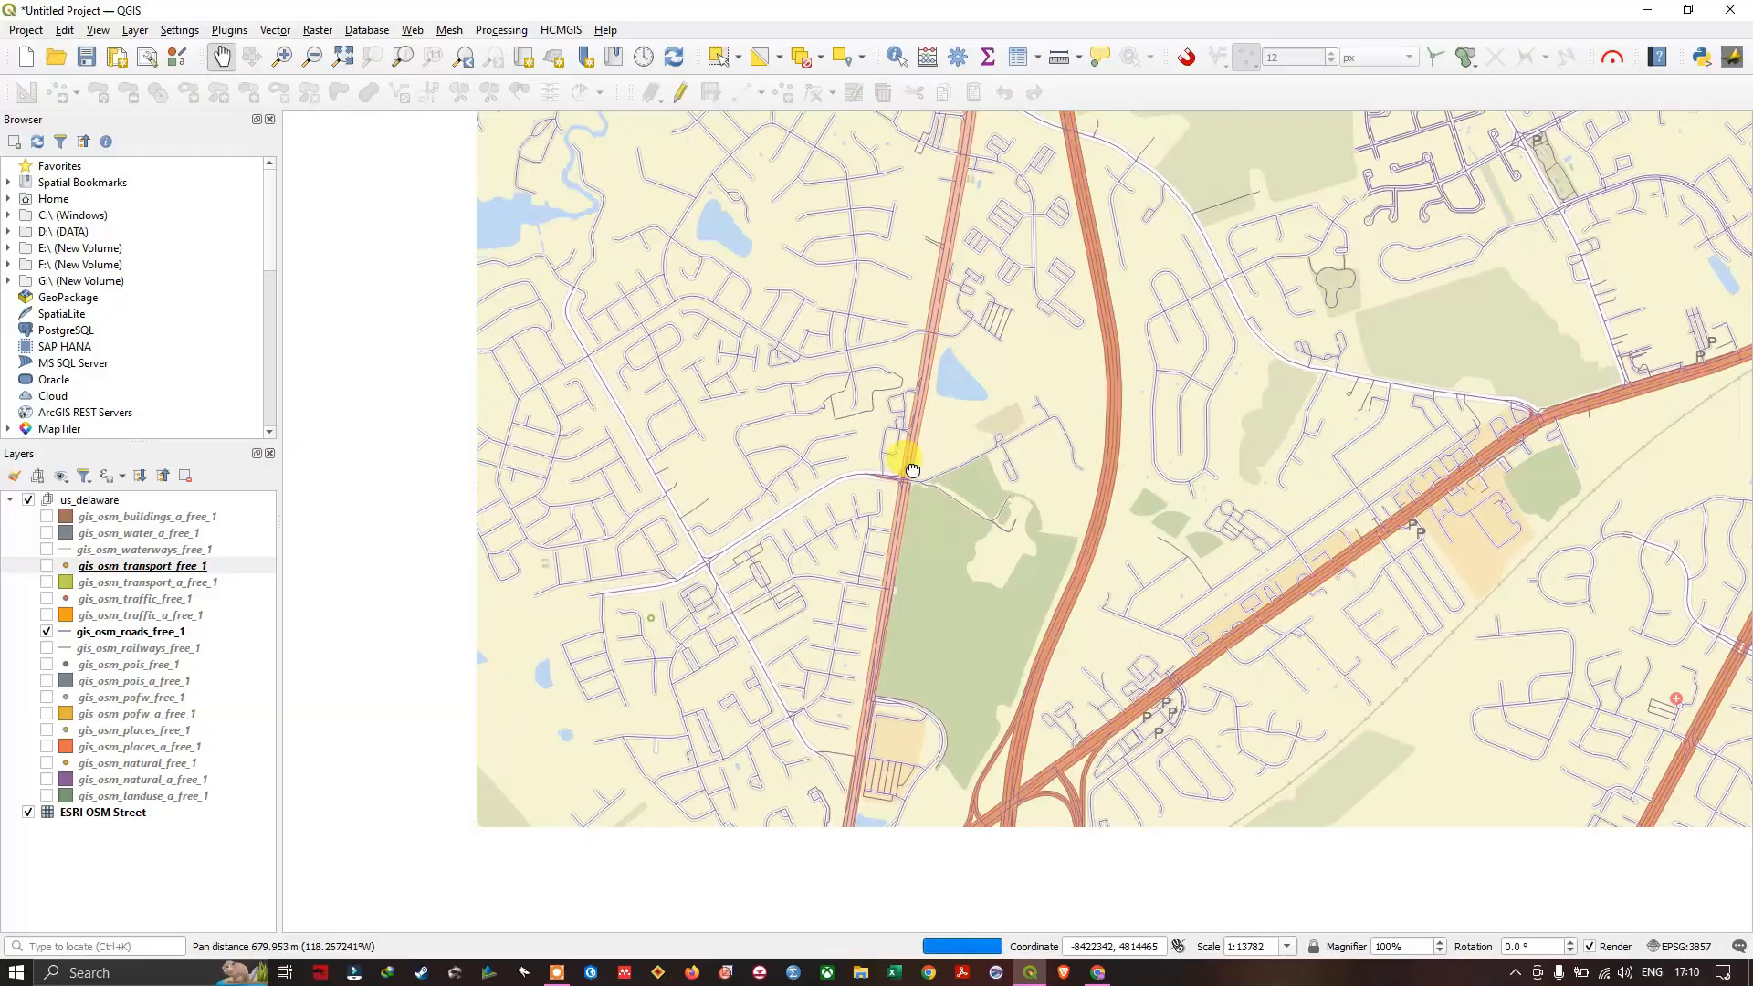
pyautogui.moveTo(896, 457); pyautogui.dragTo(788, 507)
pyautogui.scroll(2, 787, 507)
pyautogui.scroll(-1, 967, 499)
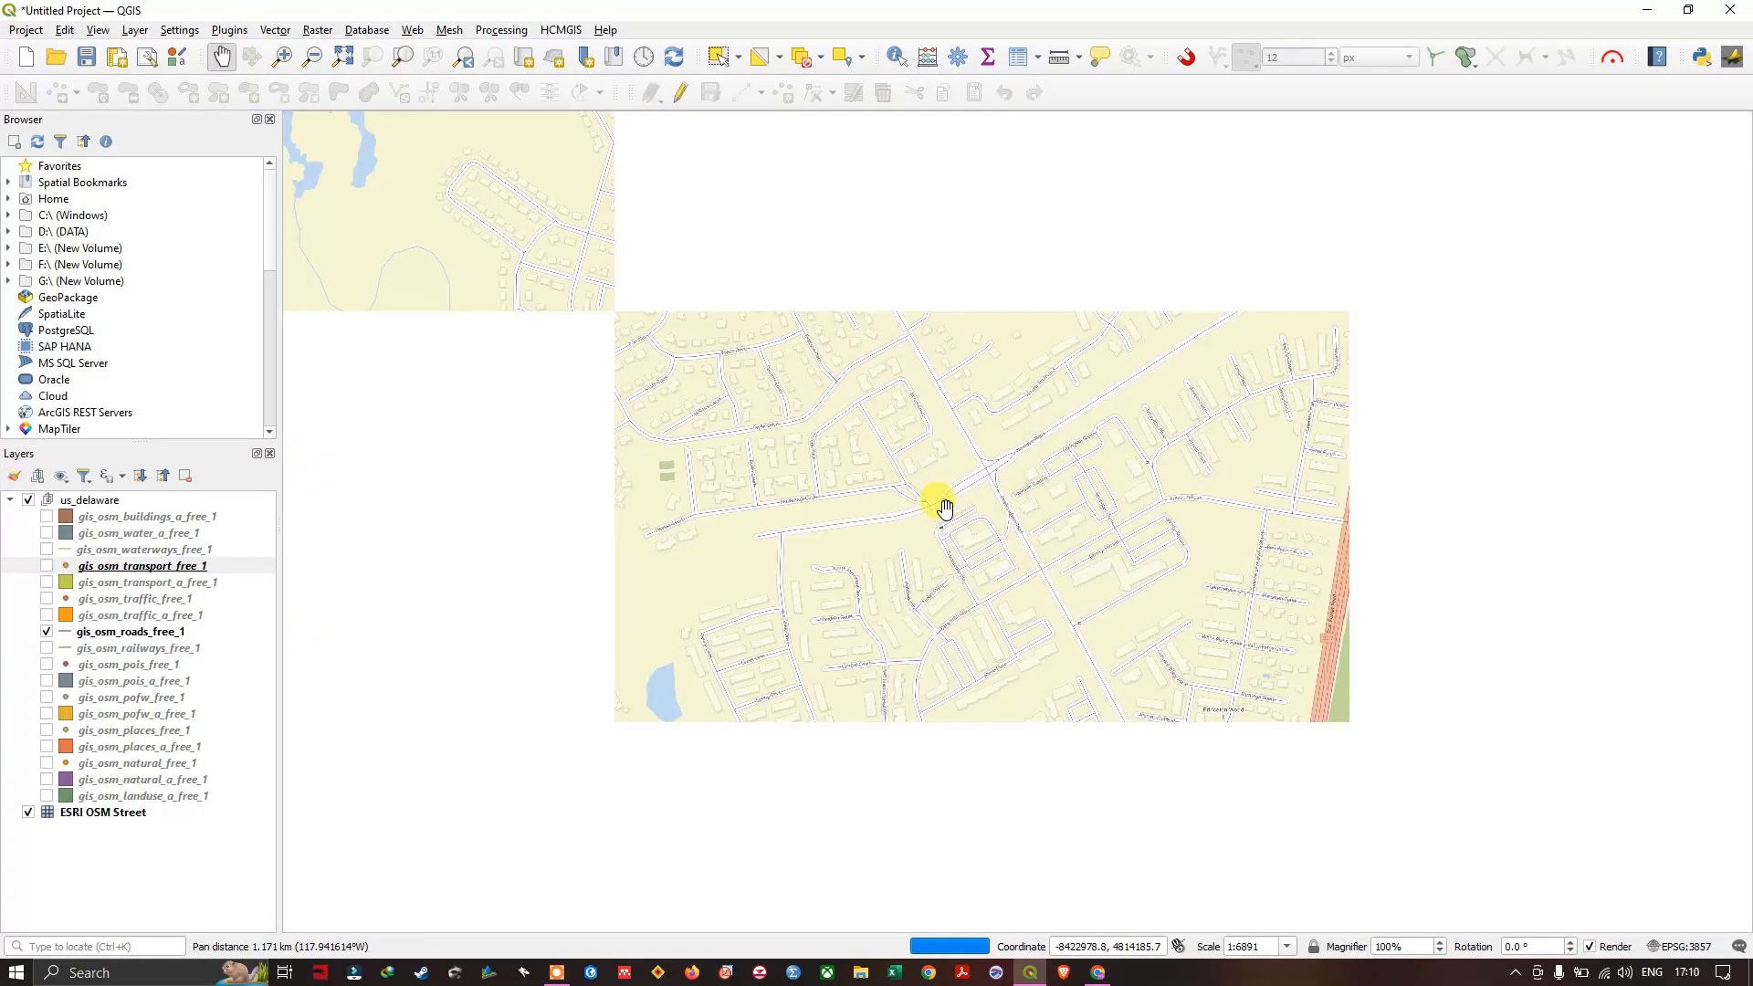
pyautogui.rightClick(124, 631)
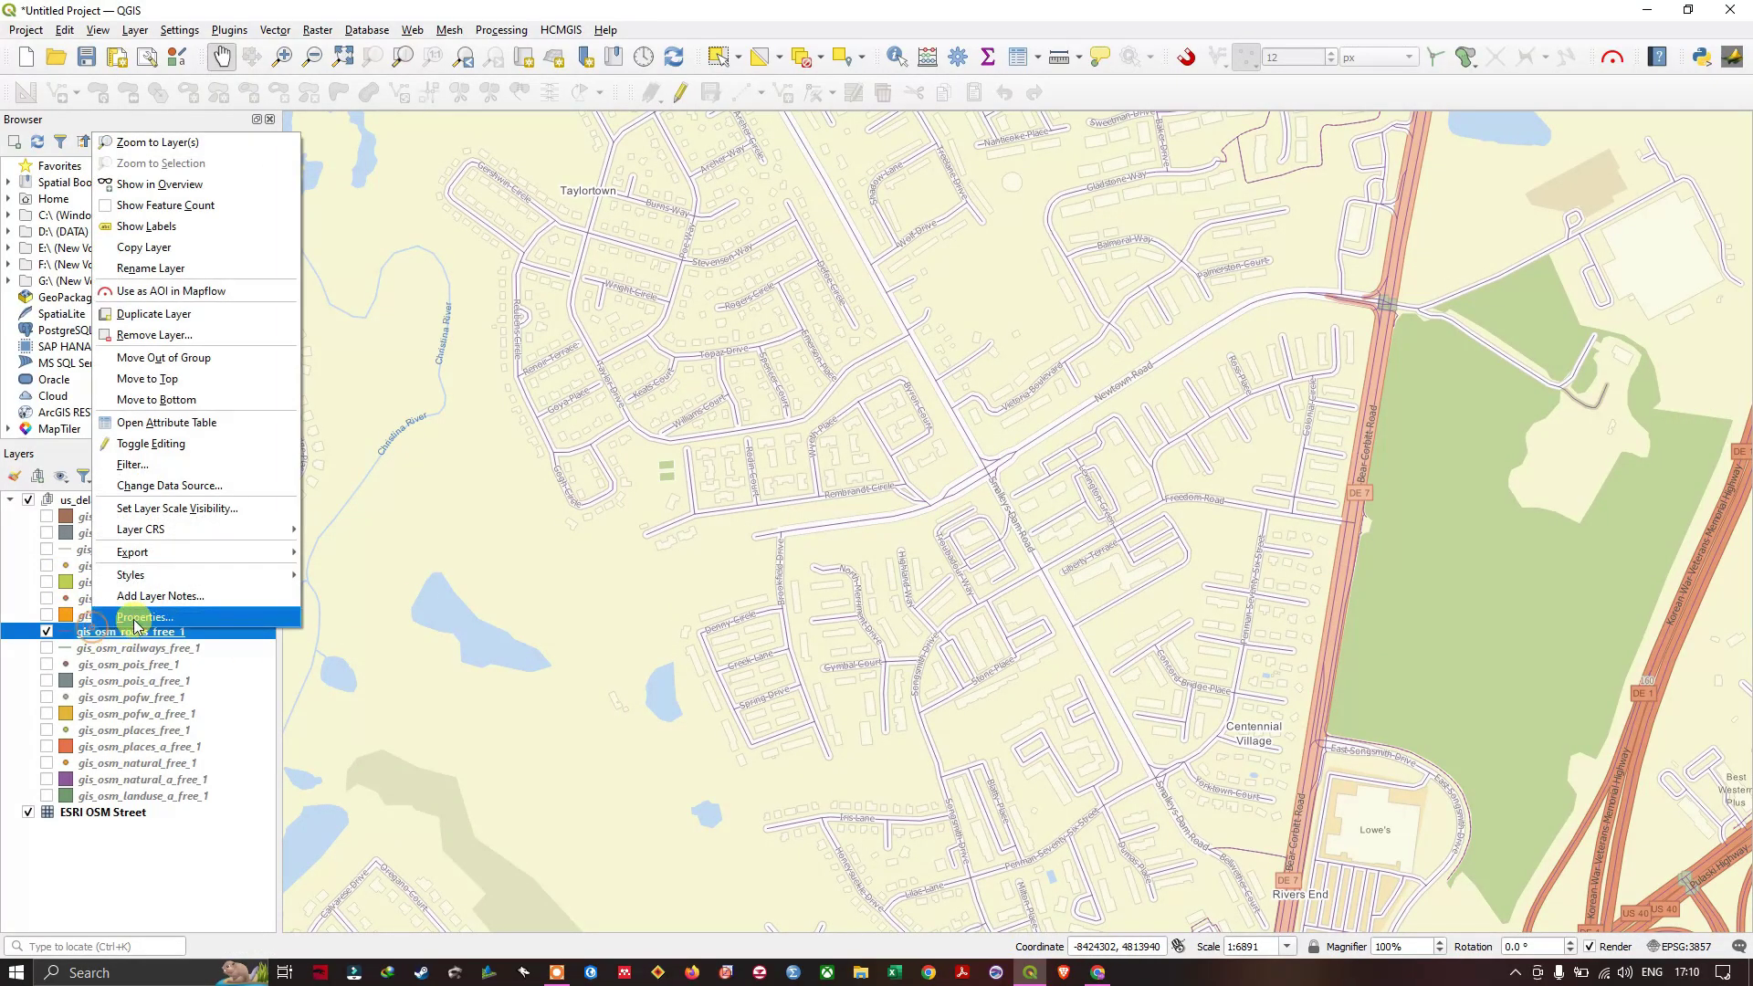
# Step: Browse the roads attribute table sorted by fclass down through footway and motorway_link entries
pyautogui.click(166, 422)
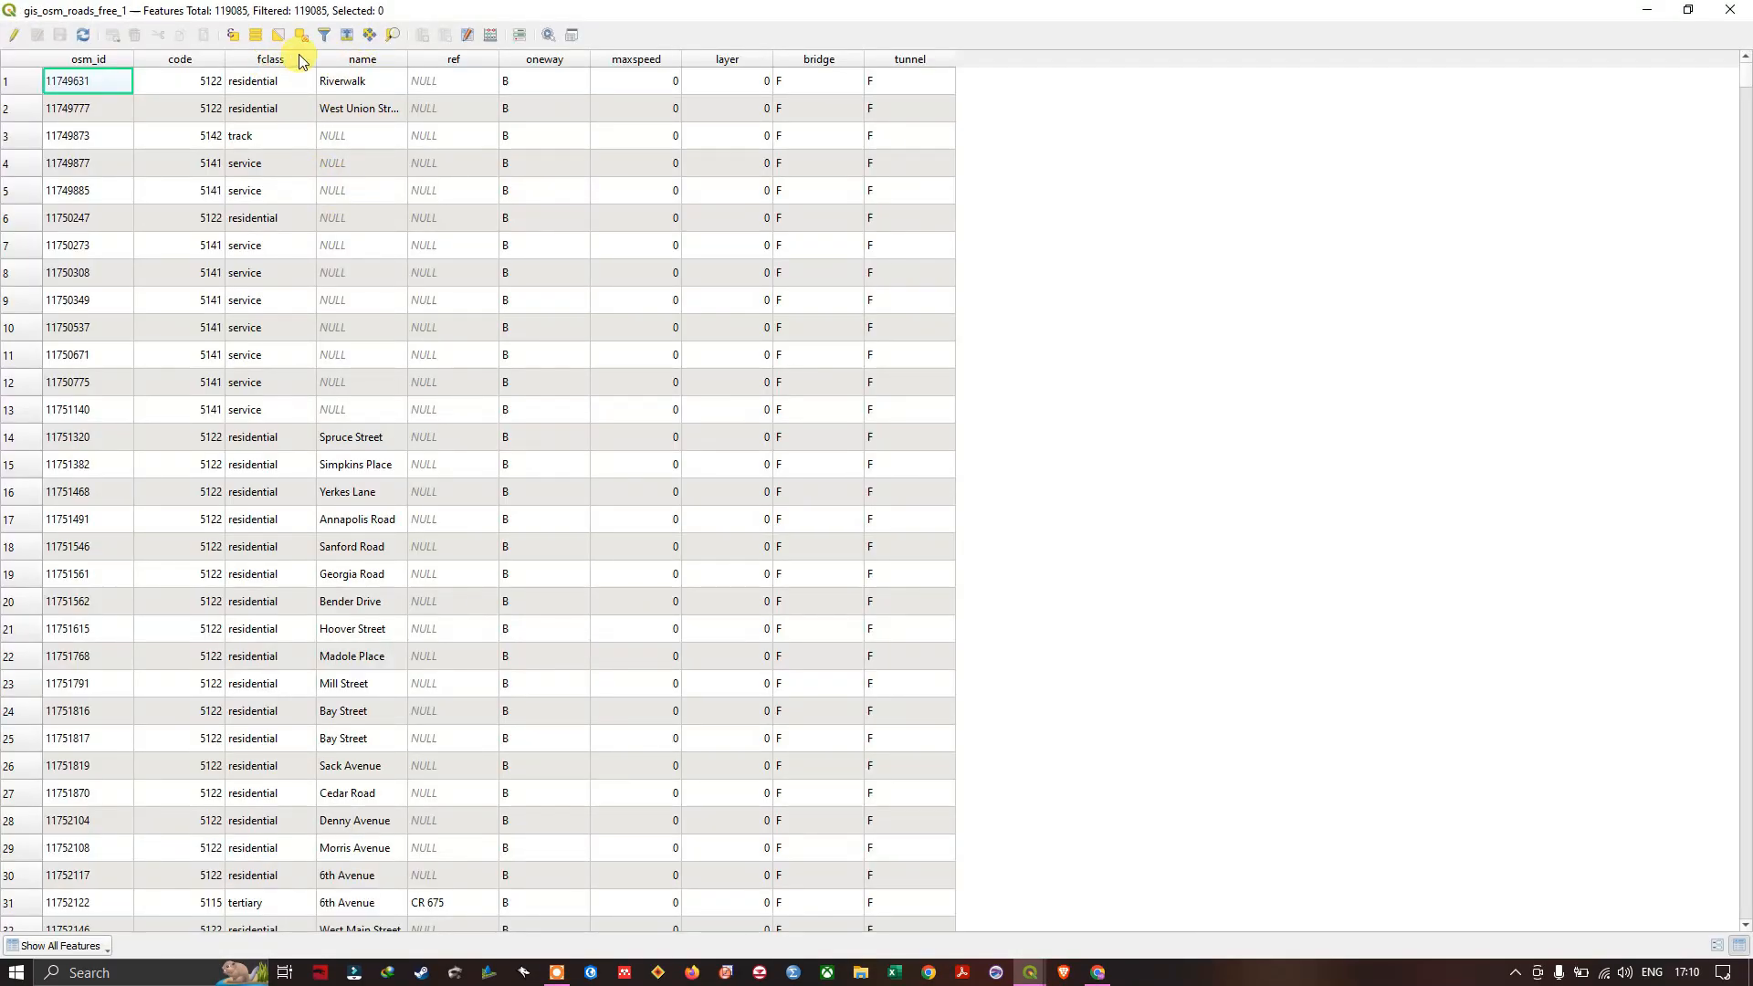
pyautogui.click(269, 59)
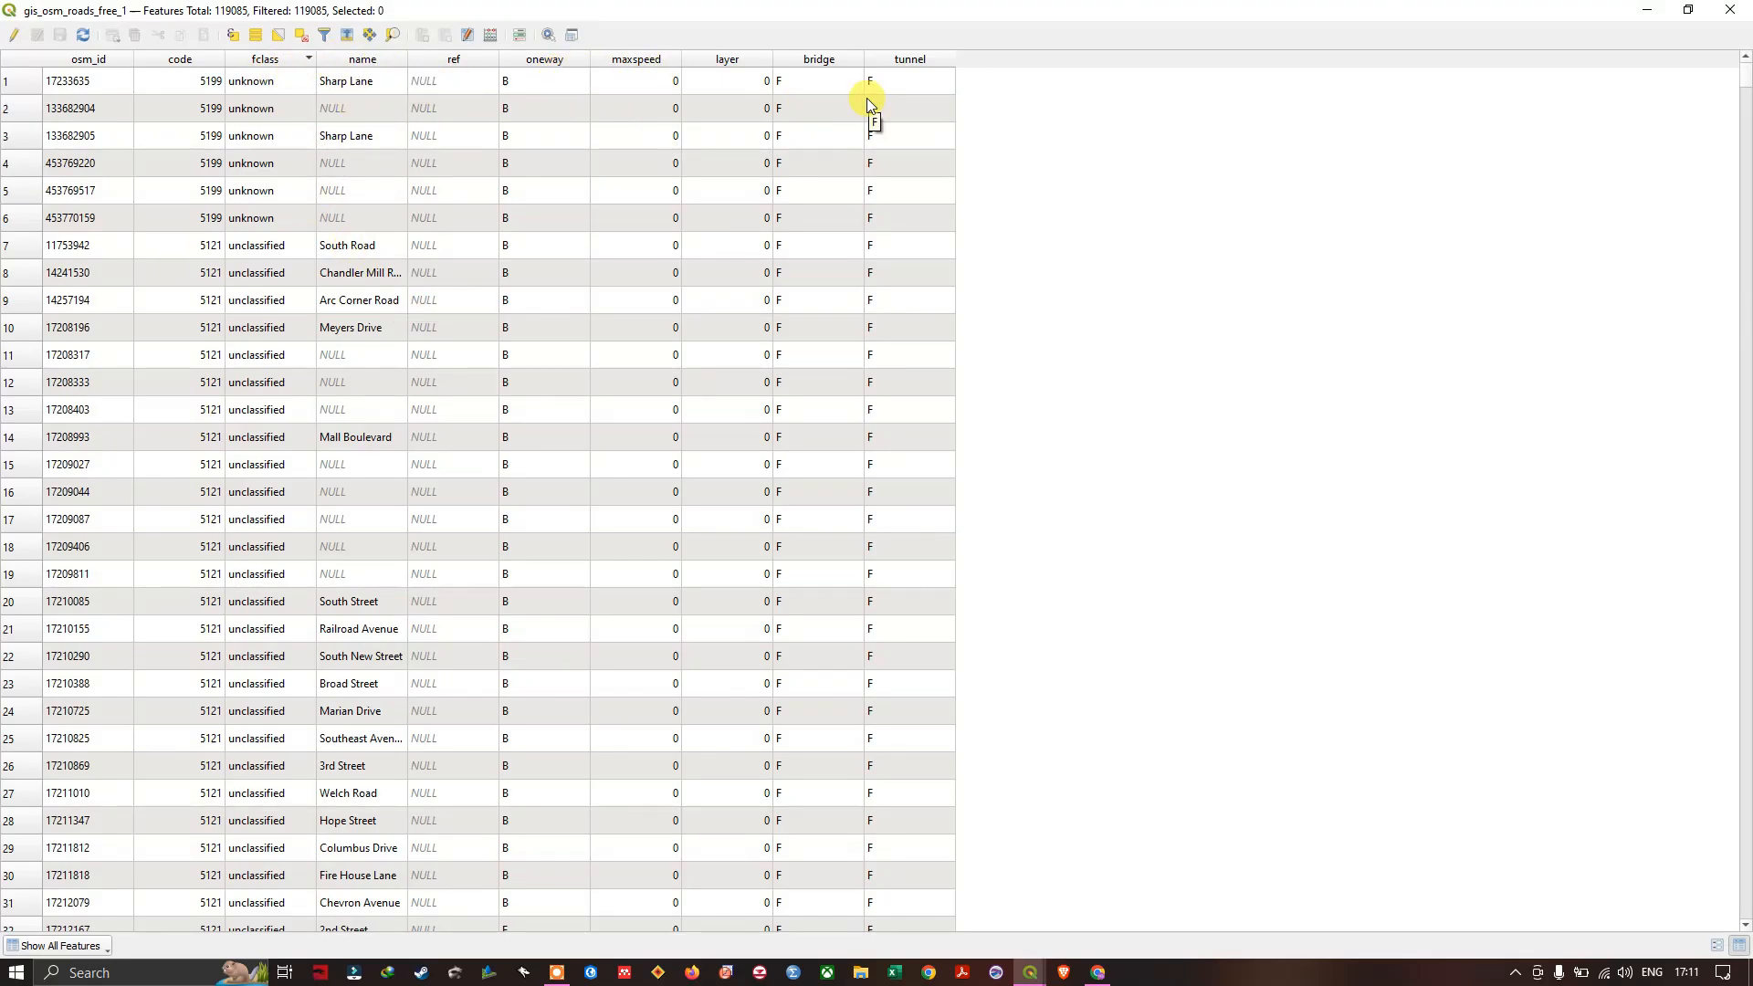
pyautogui.moveTo(1745, 73); pyautogui.dragTo(1744, 164)
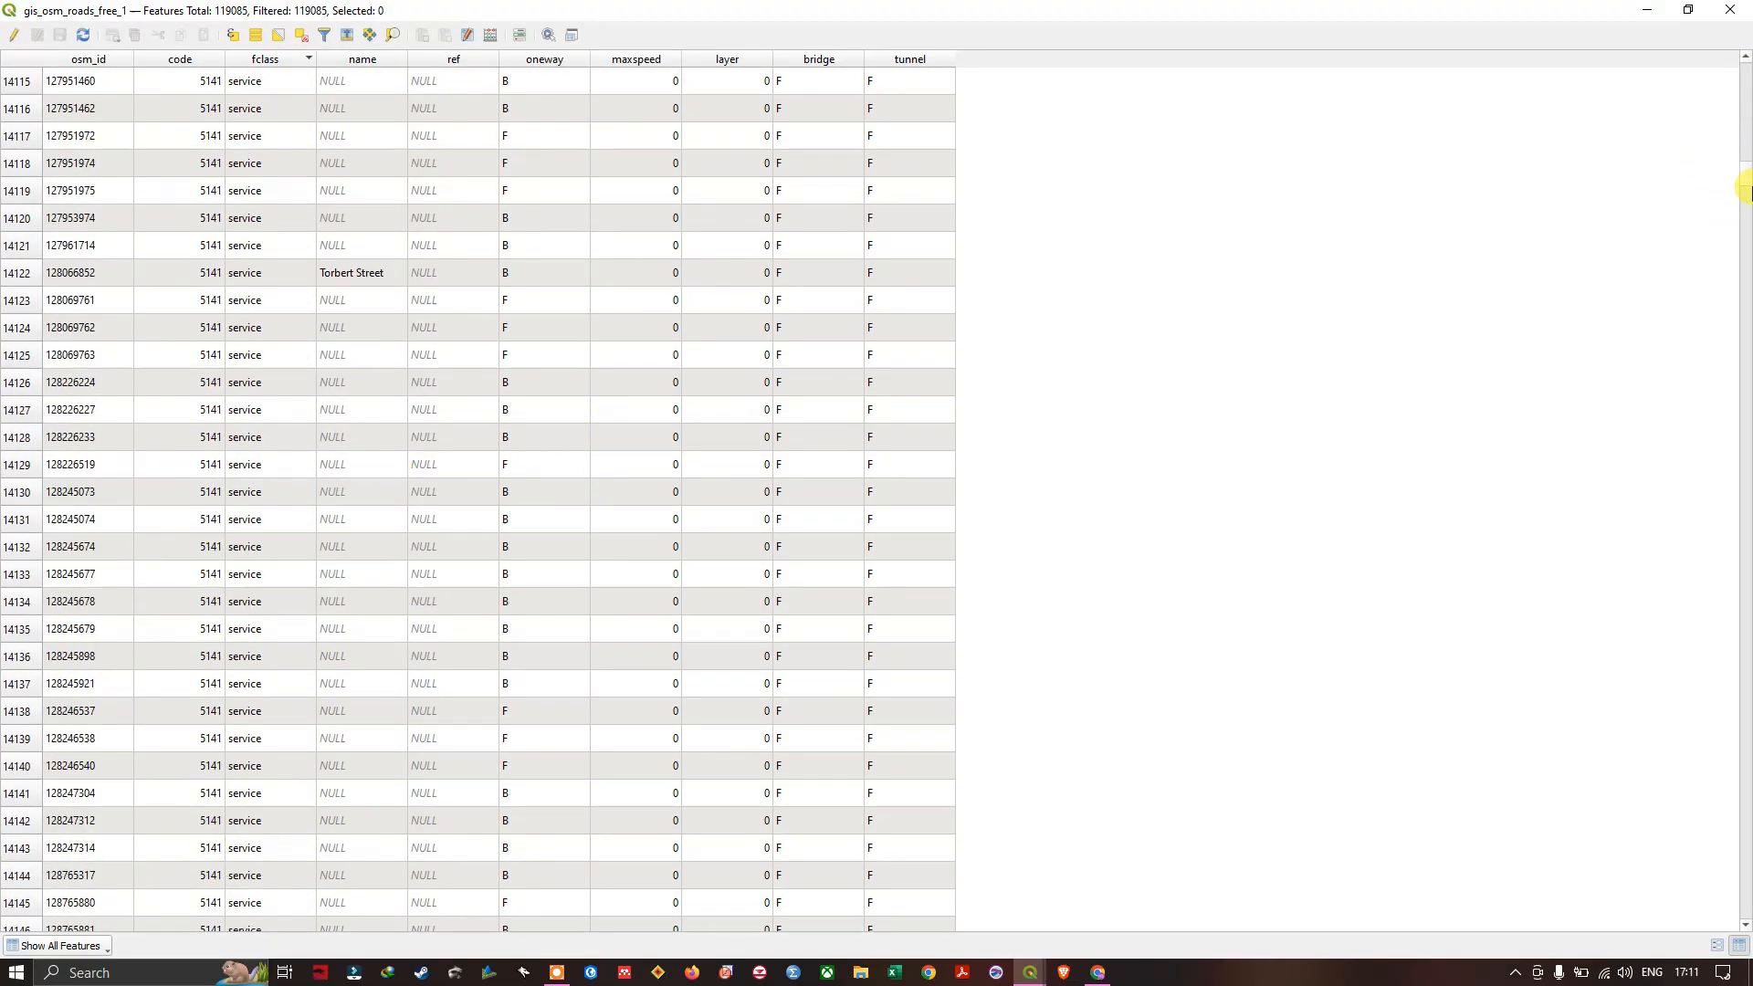
pyautogui.moveTo(1744, 169); pyautogui.dragTo(1741, 294)
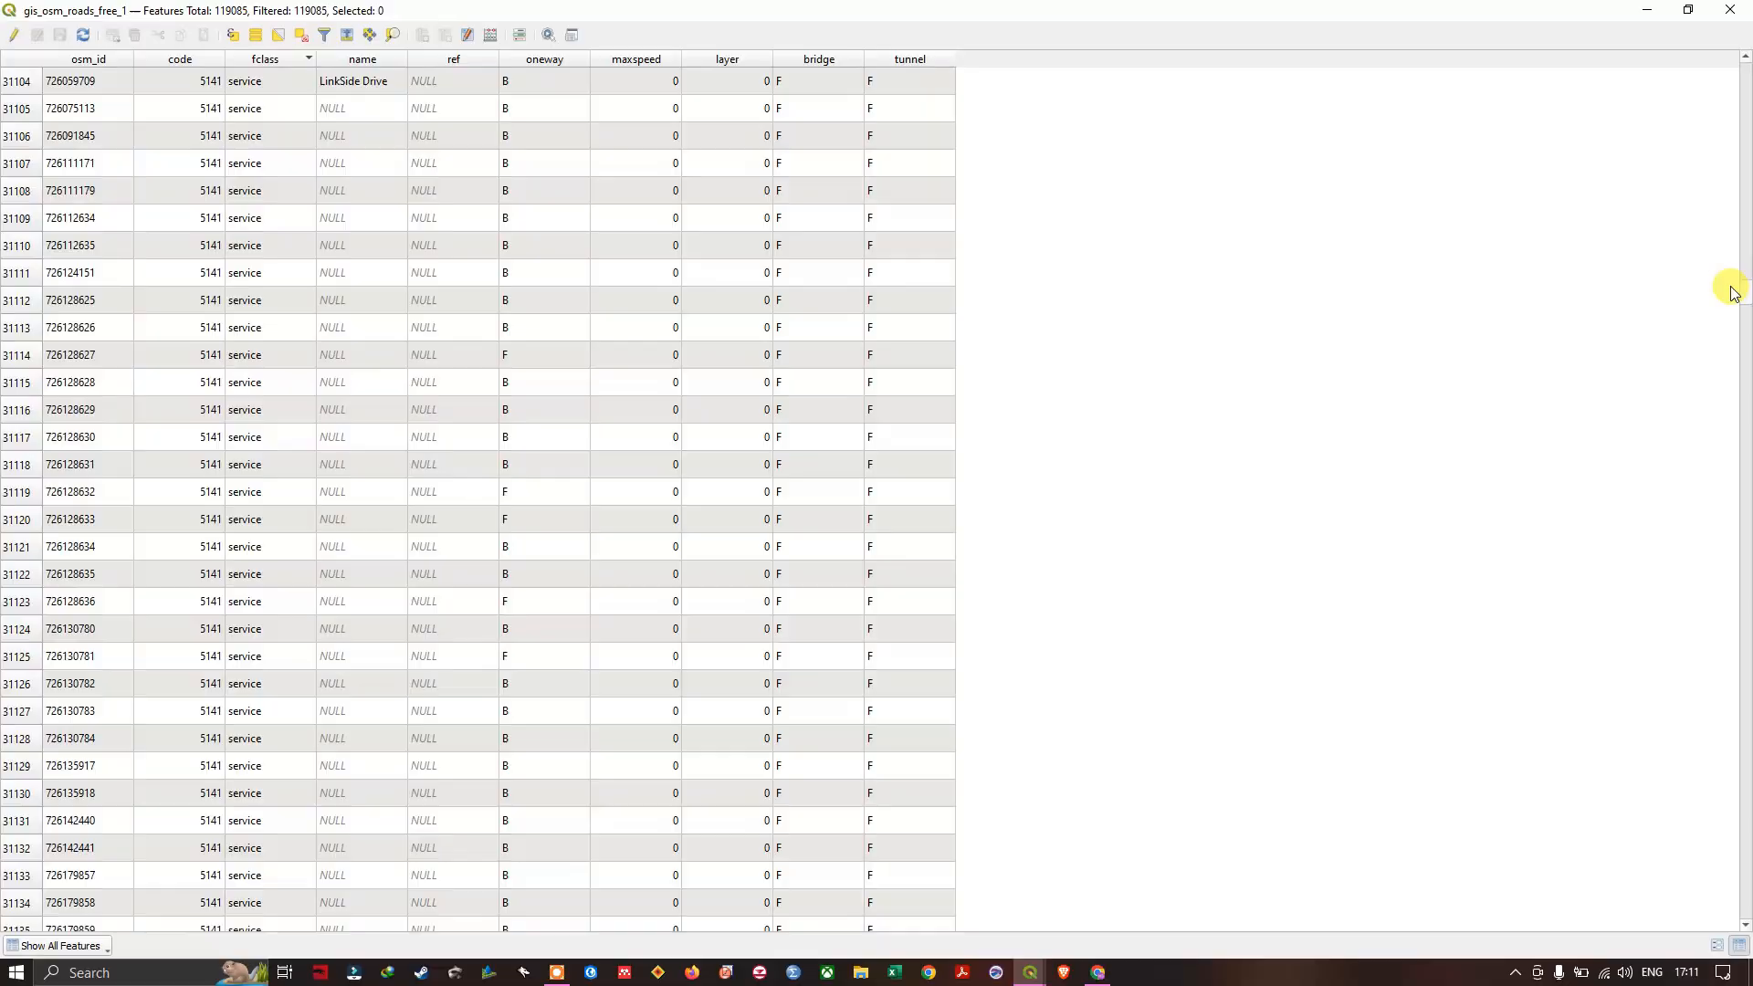
pyautogui.moveTo(1746, 610); pyautogui.dragTo(1745, 637)
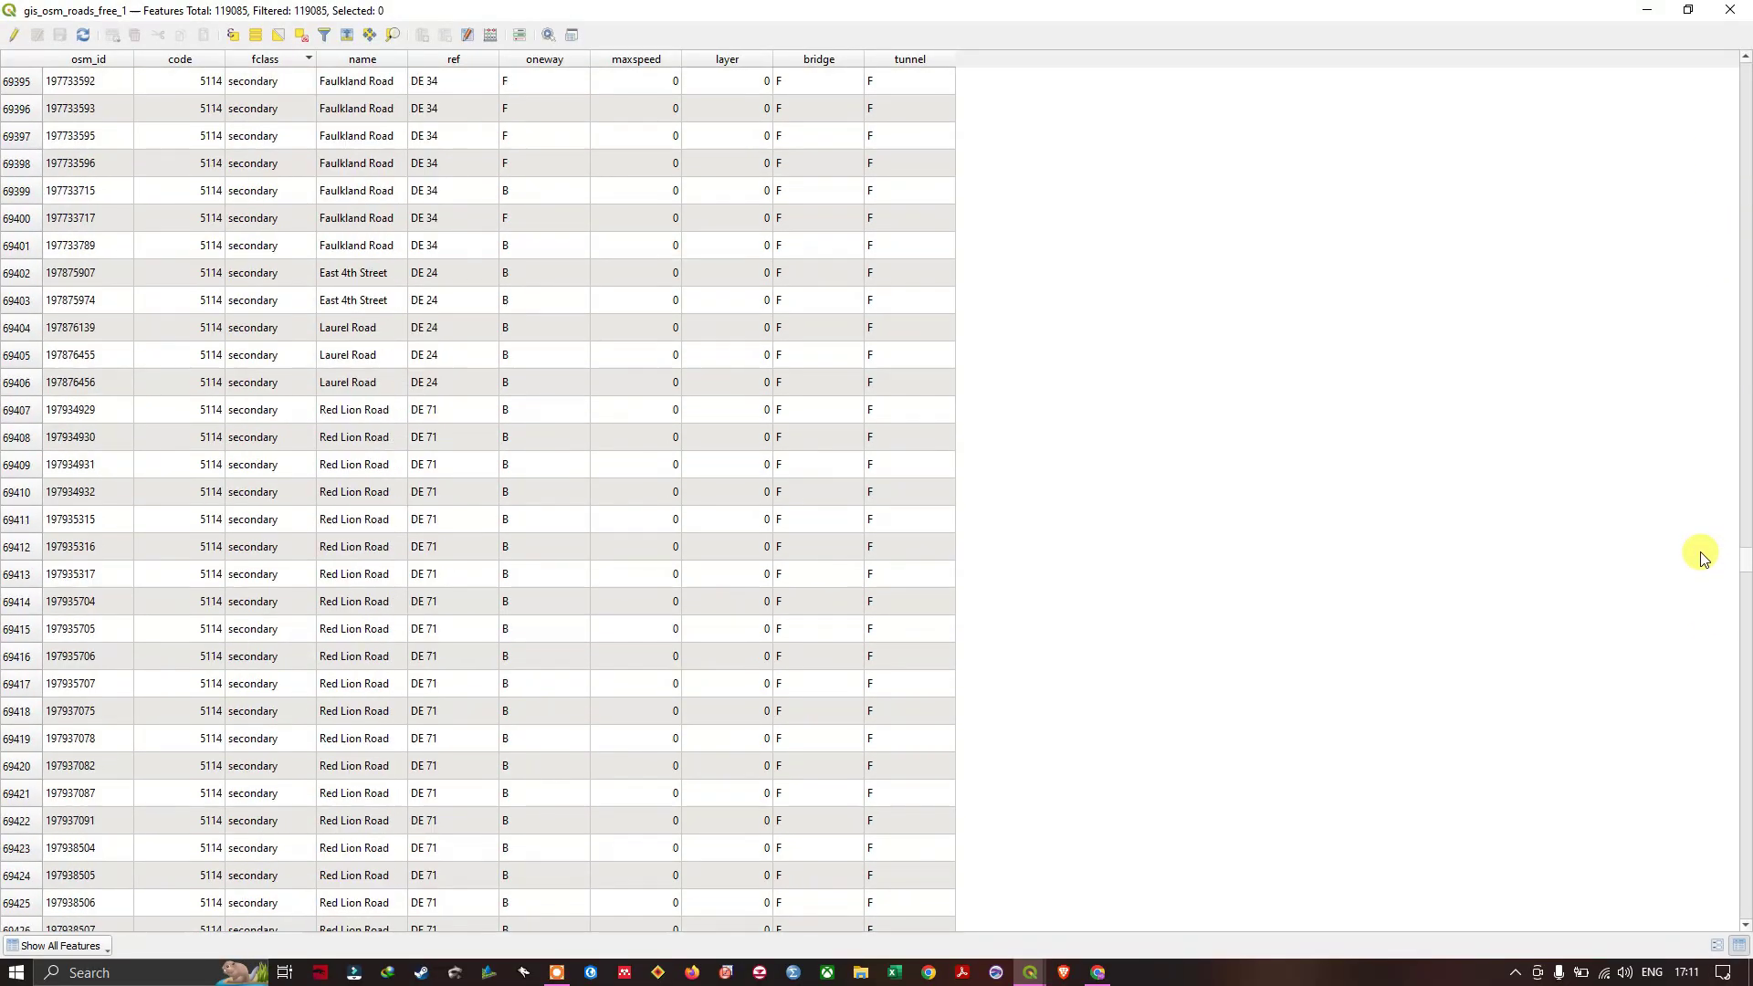
pyautogui.click(1745, 562)
pyautogui.click(1745, 659)
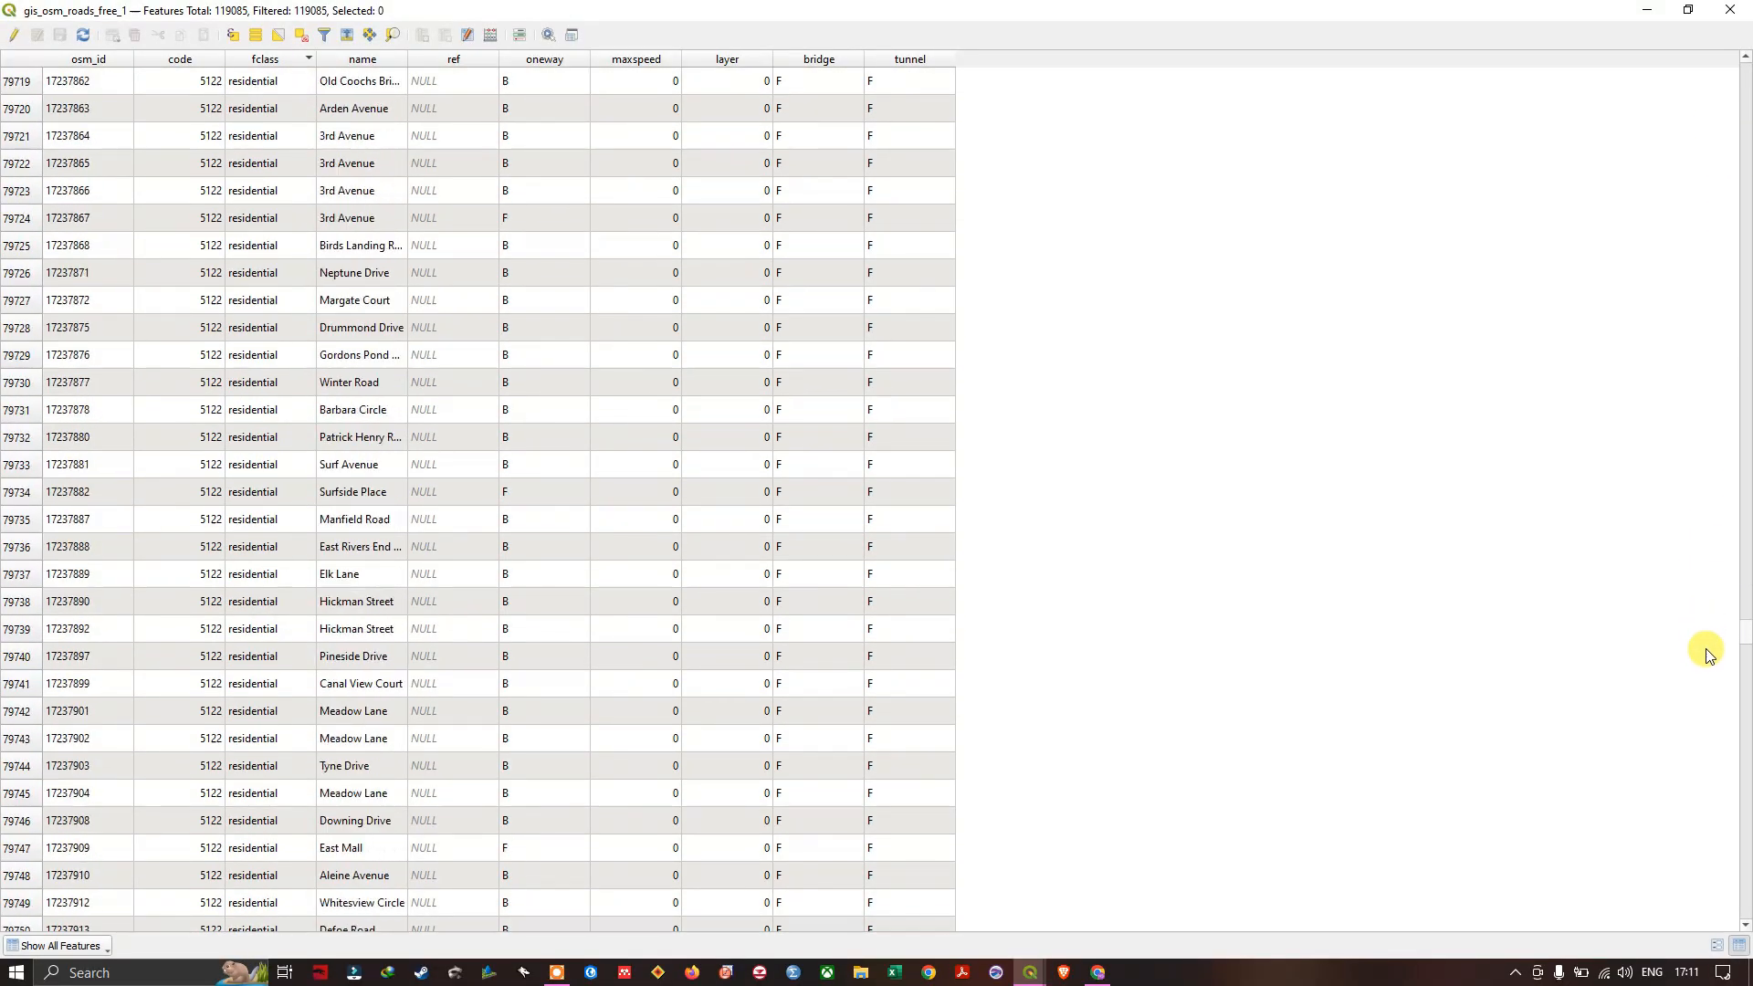
pyautogui.click(1745, 740)
pyautogui.scroll(5, 1680, 806)
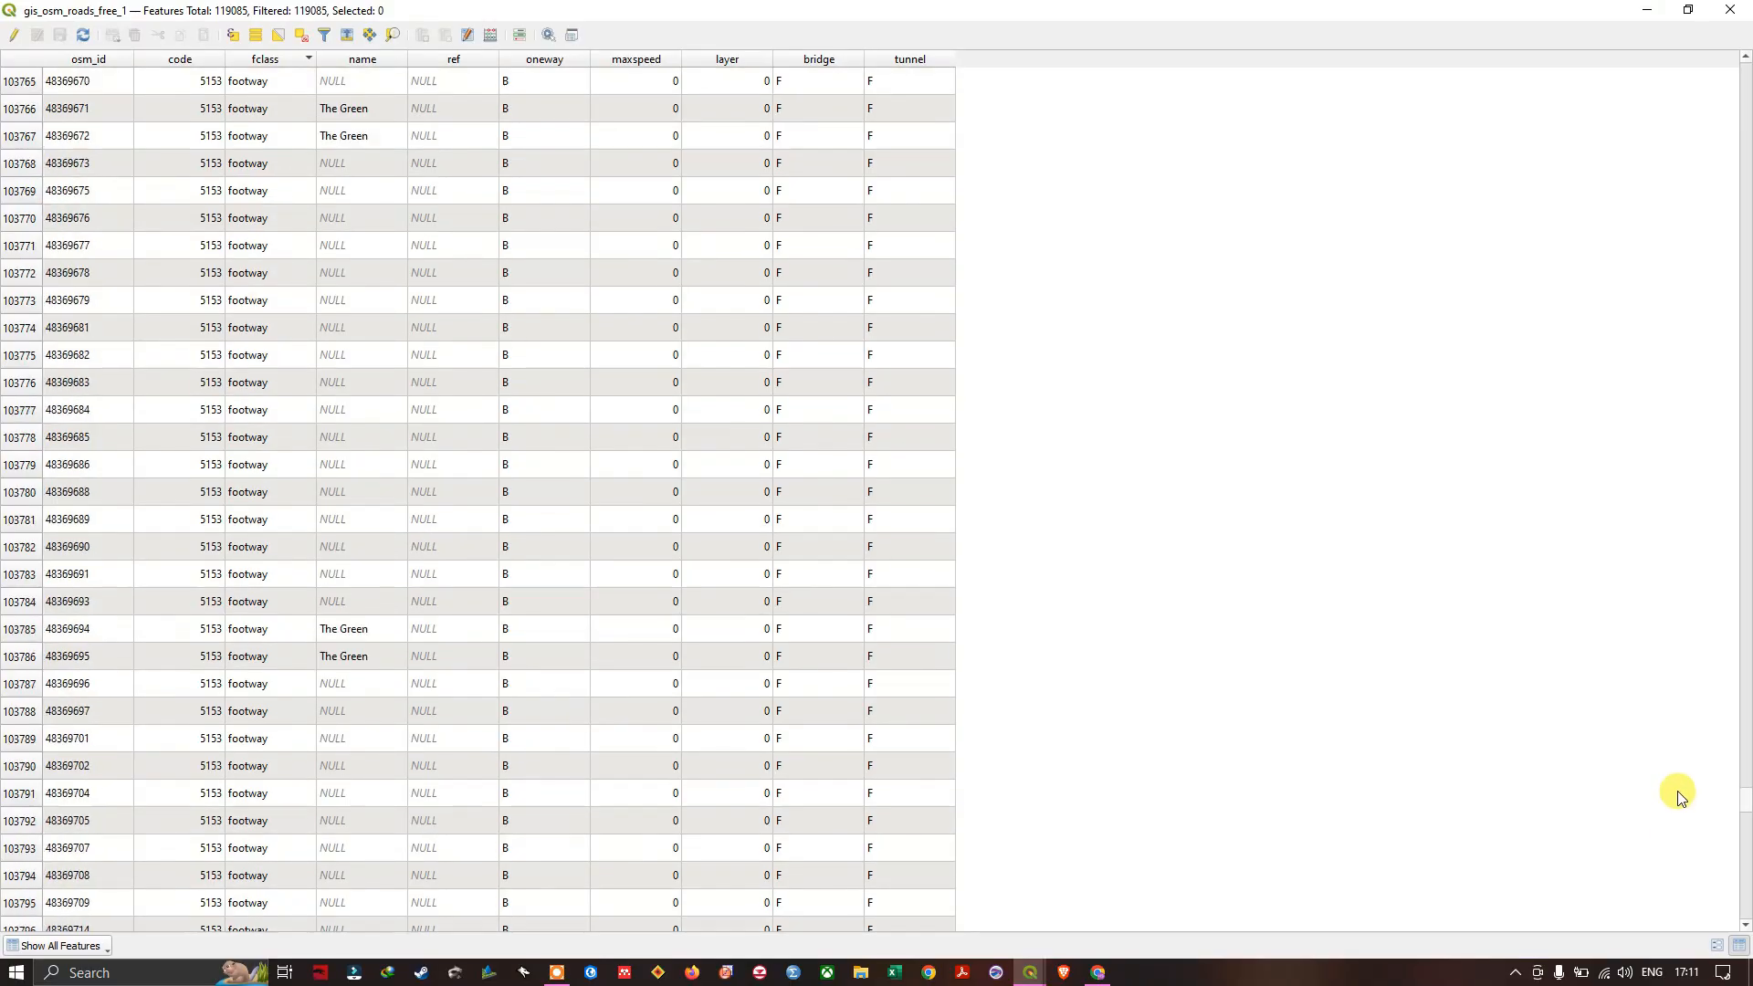
pyautogui.scroll(5, 1679, 795)
pyautogui.scroll(-5, 1679, 776)
pyautogui.scroll(-5, 1679, 794)
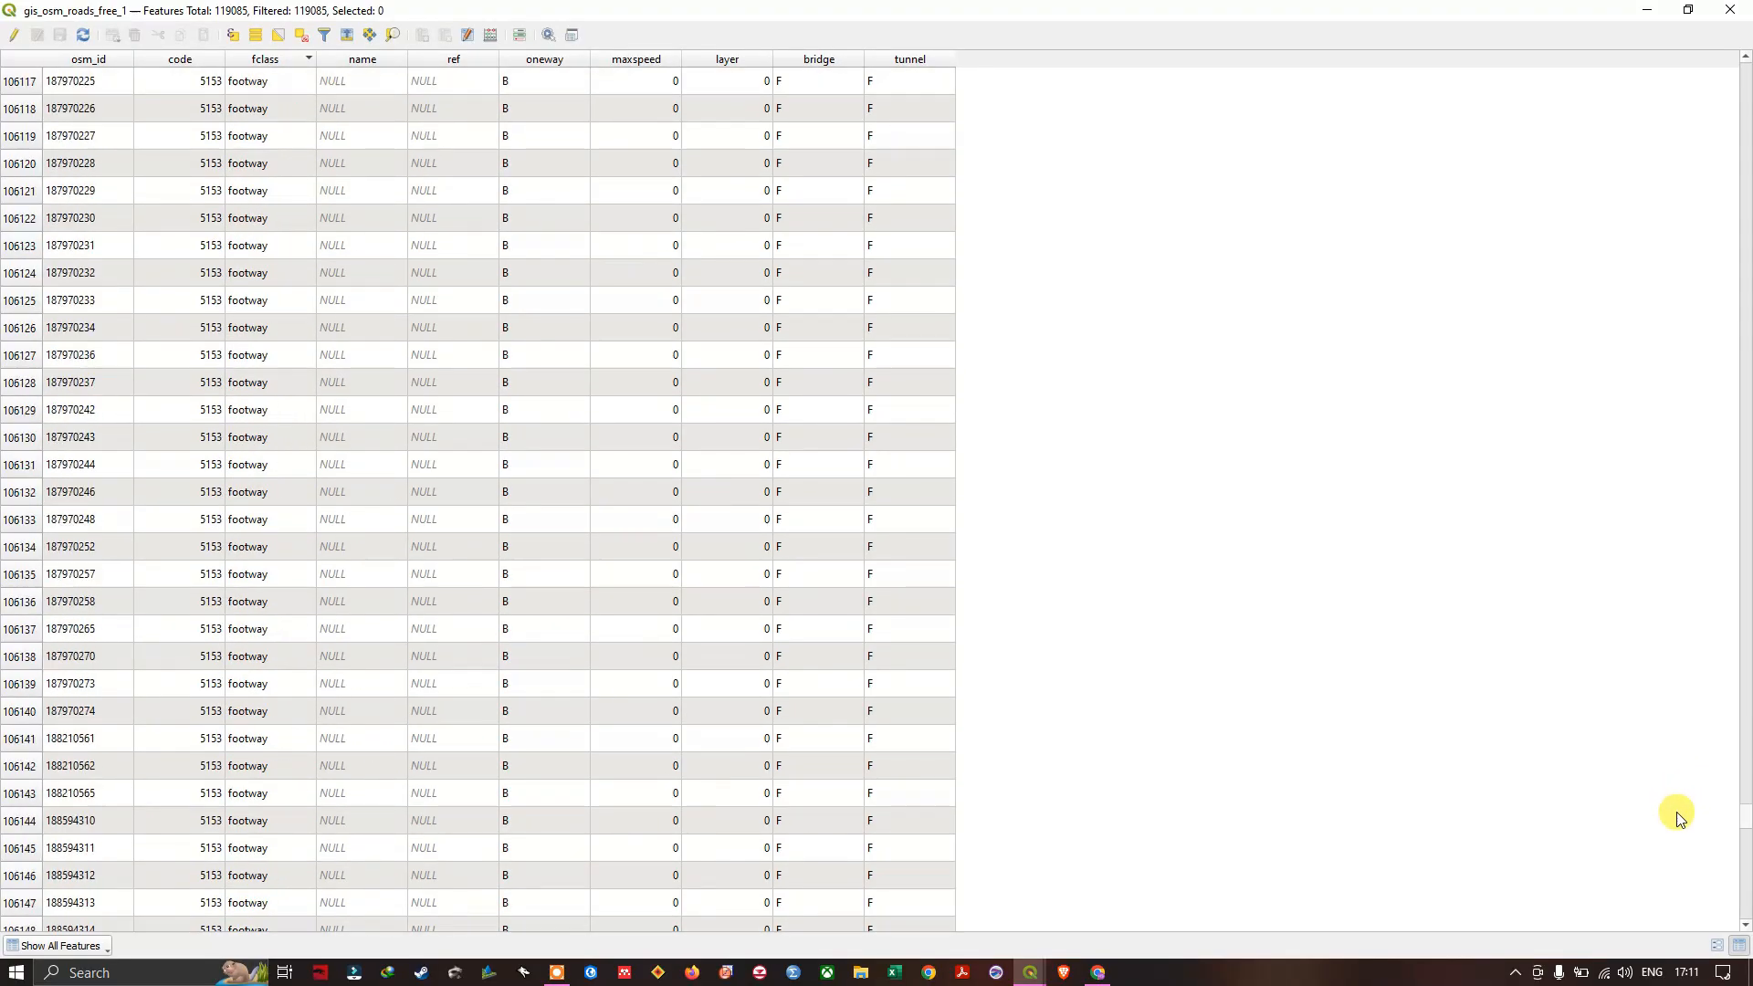
pyautogui.scroll(-5, 1680, 800)
pyautogui.scroll(-5, 1679, 809)
pyautogui.scroll(10, 1678, 810)
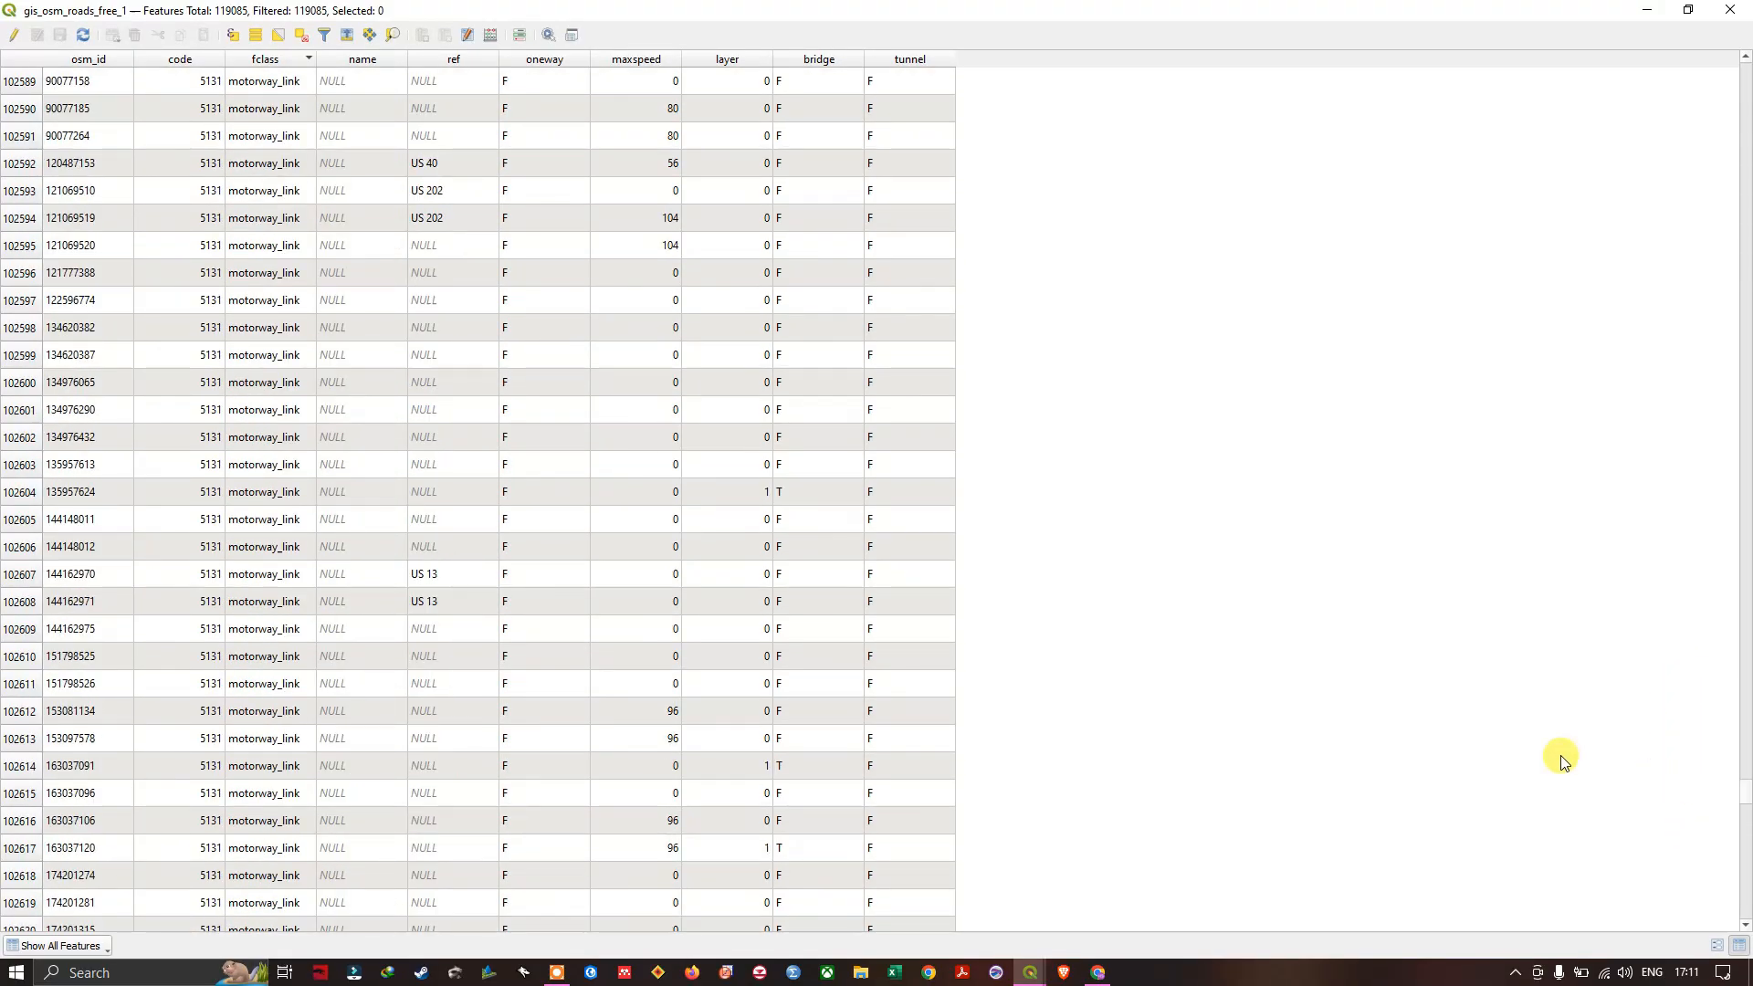
# Step: Close the roads table, swap the roads layer for gis_osm_railways_free_1 and follow it through Wilmington
pyautogui.click(1730, 10)
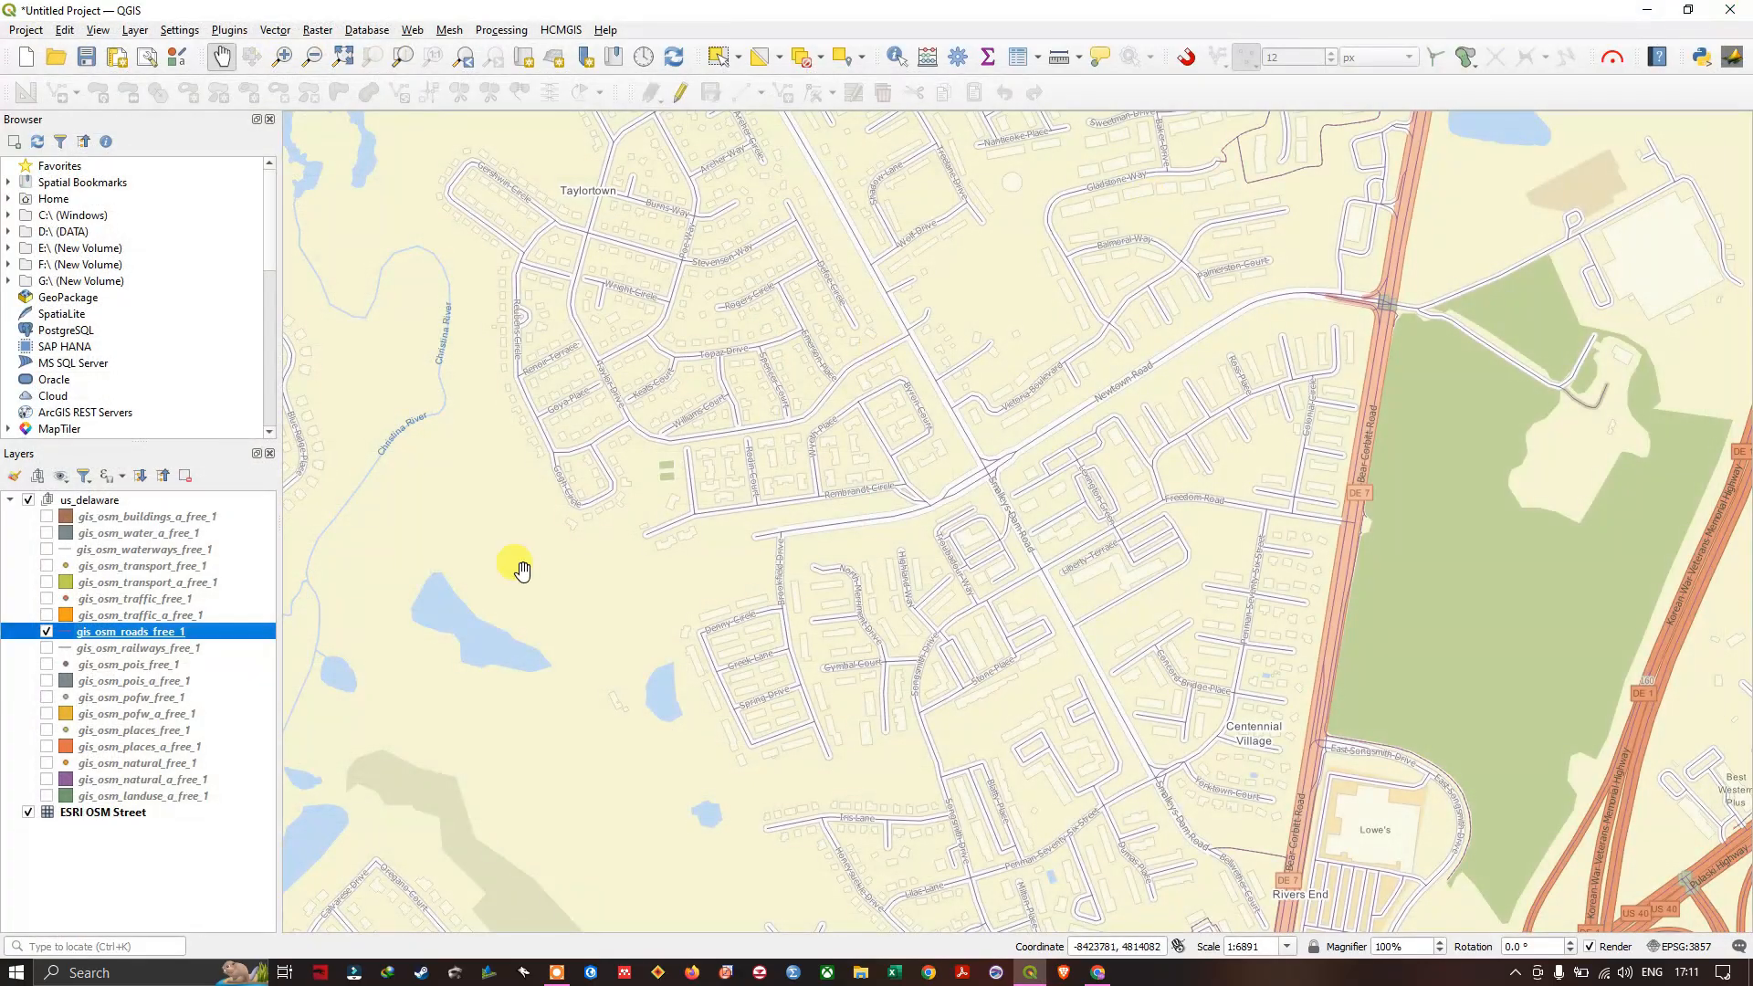
pyautogui.click(46, 632)
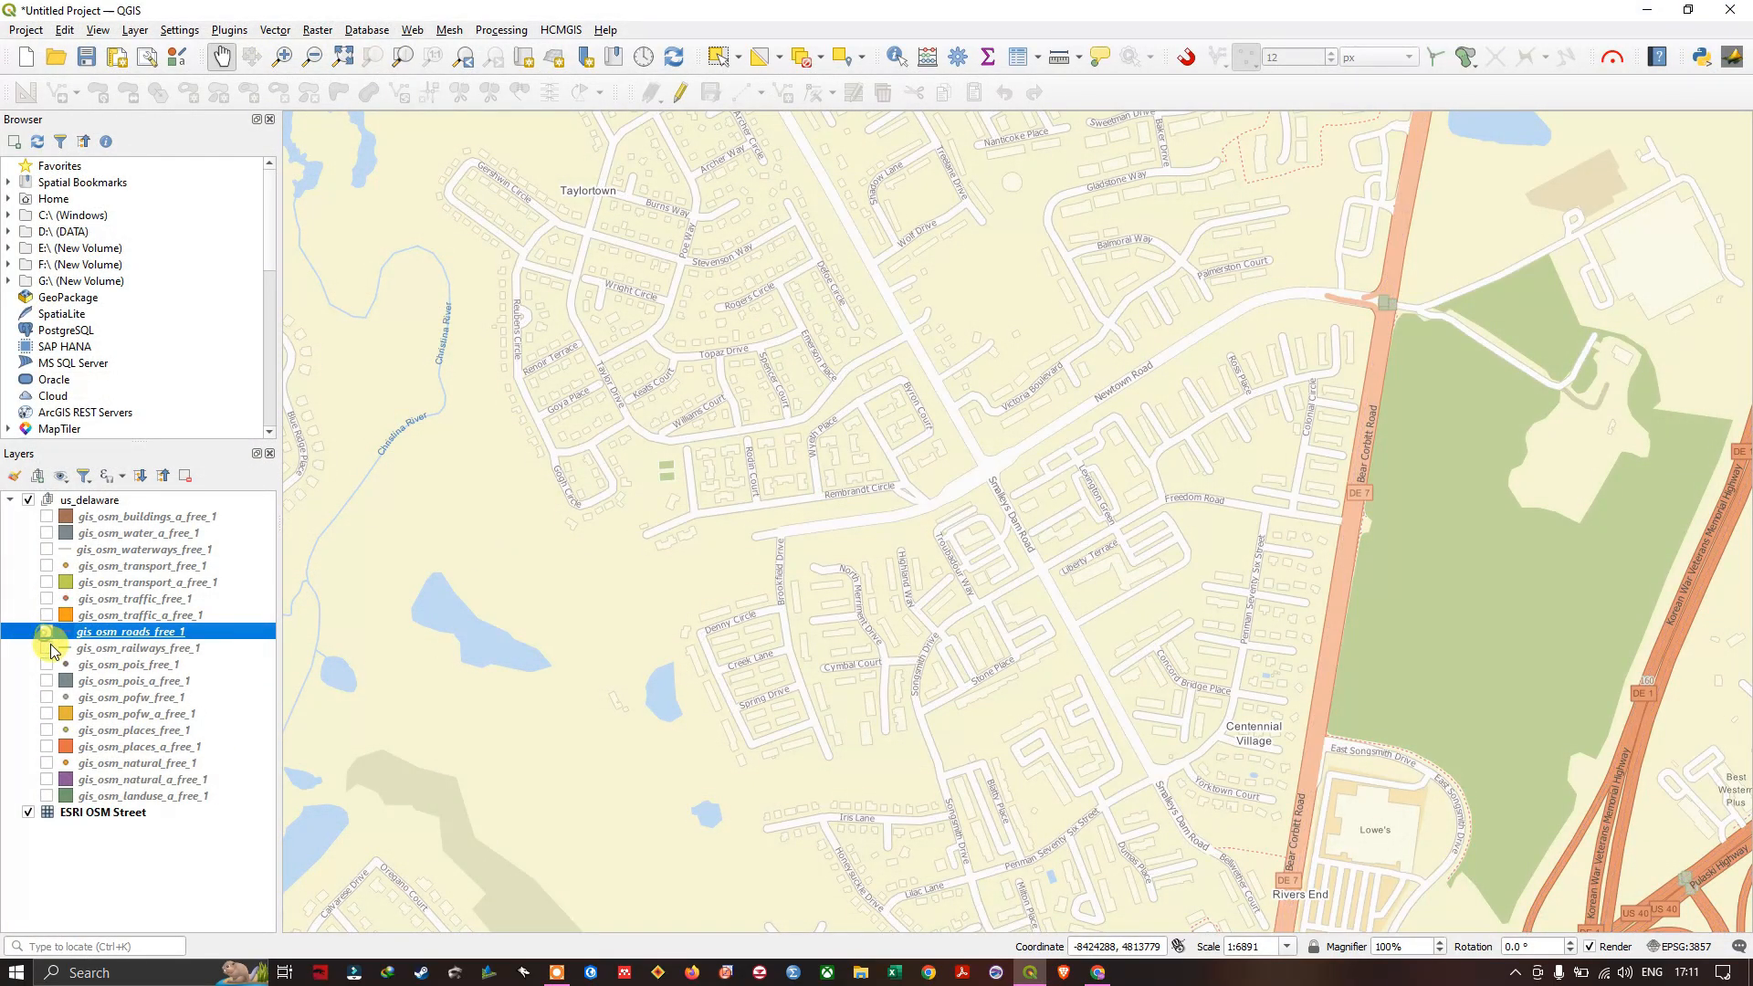
pyautogui.click(50, 649)
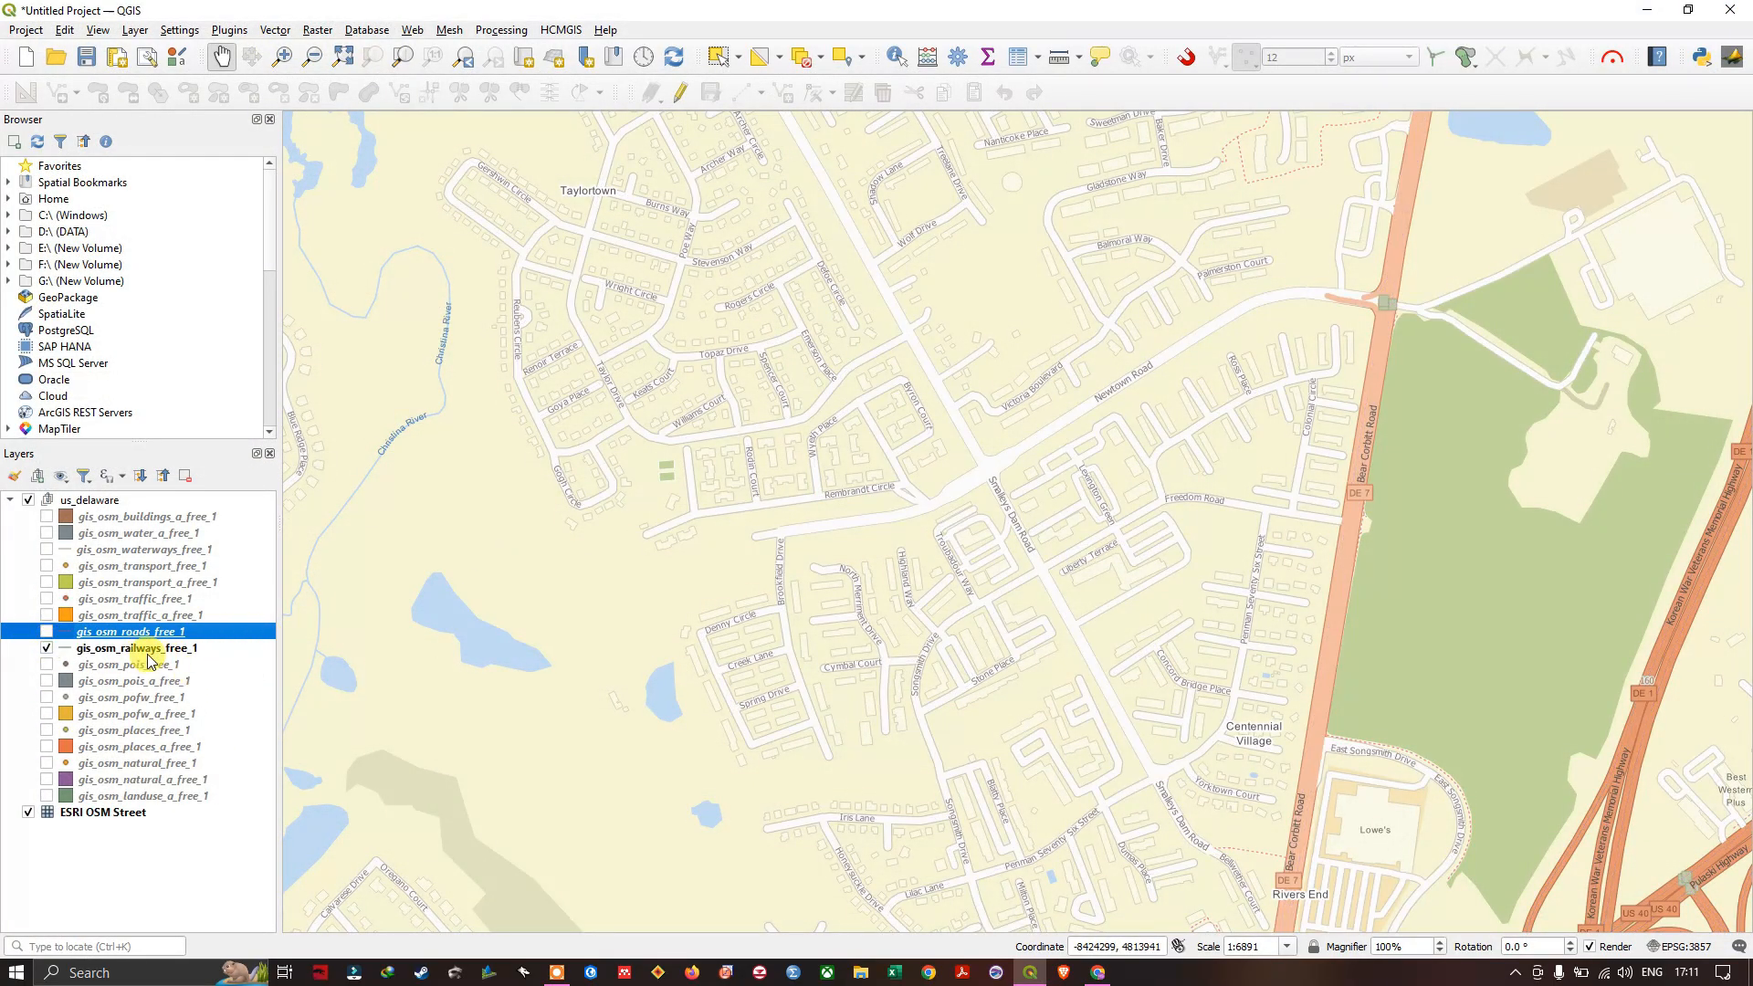
pyautogui.scroll(-3, 606, 603)
pyautogui.scroll(-3, 891, 603)
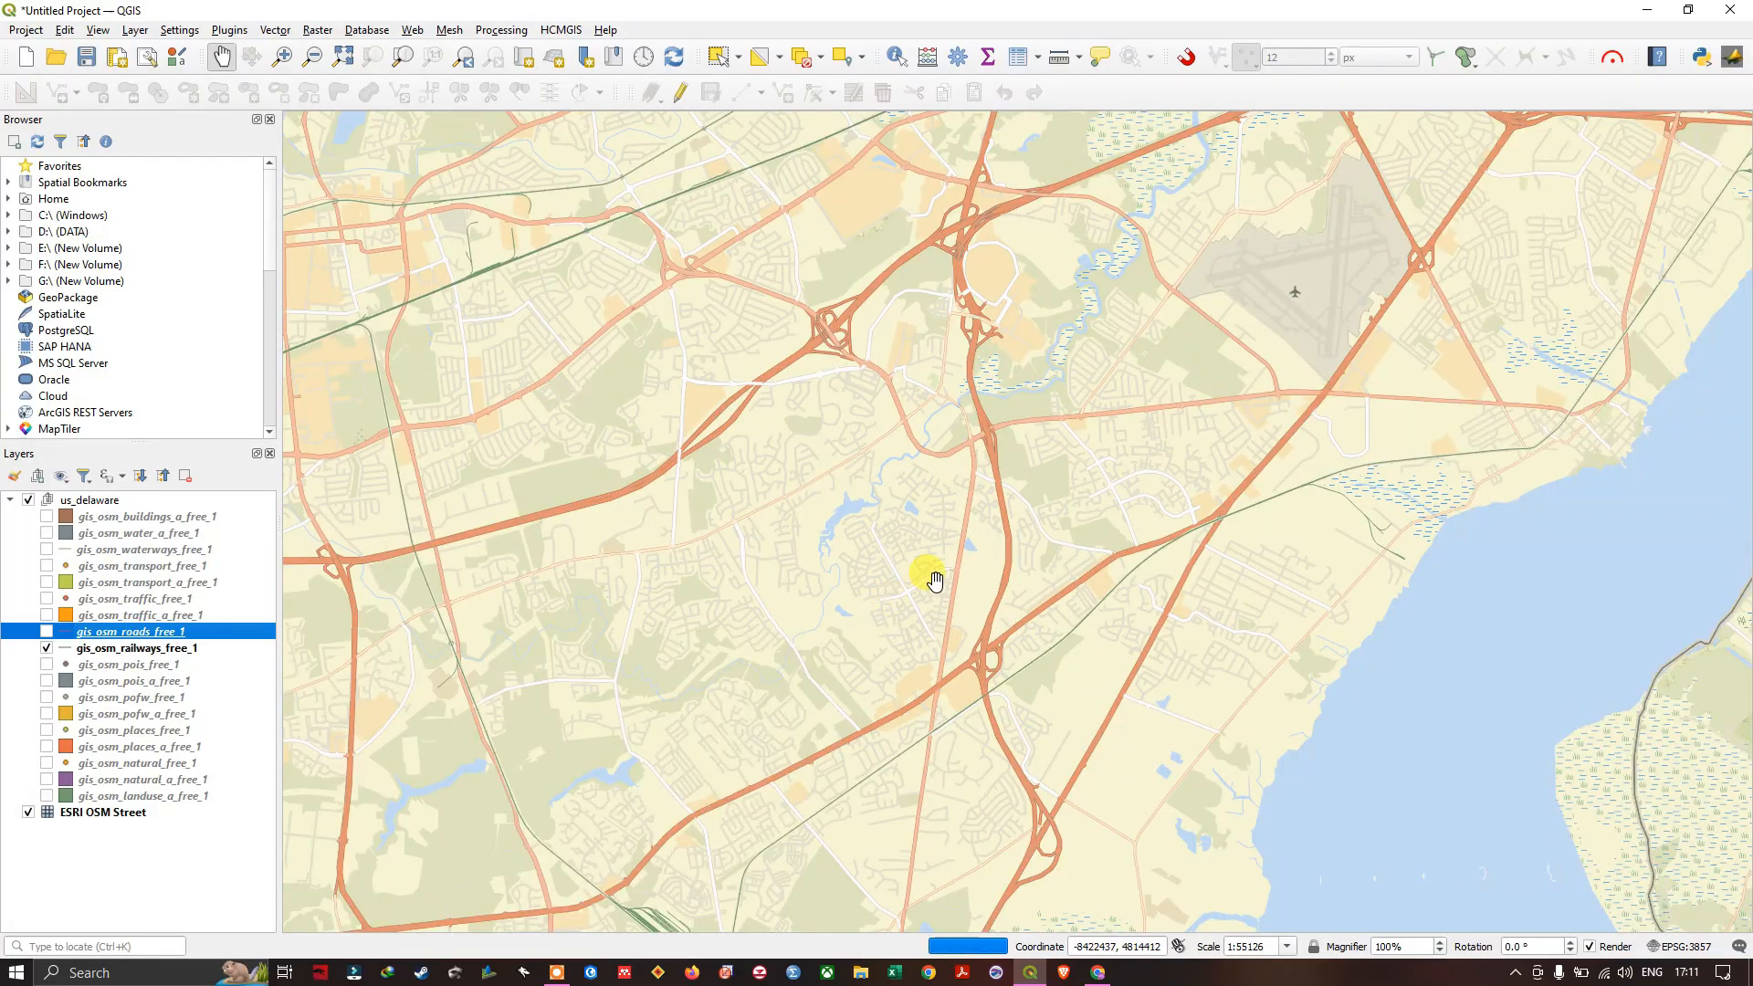
pyautogui.scroll(-3, 936, 579)
pyautogui.scroll(3, 1157, 367)
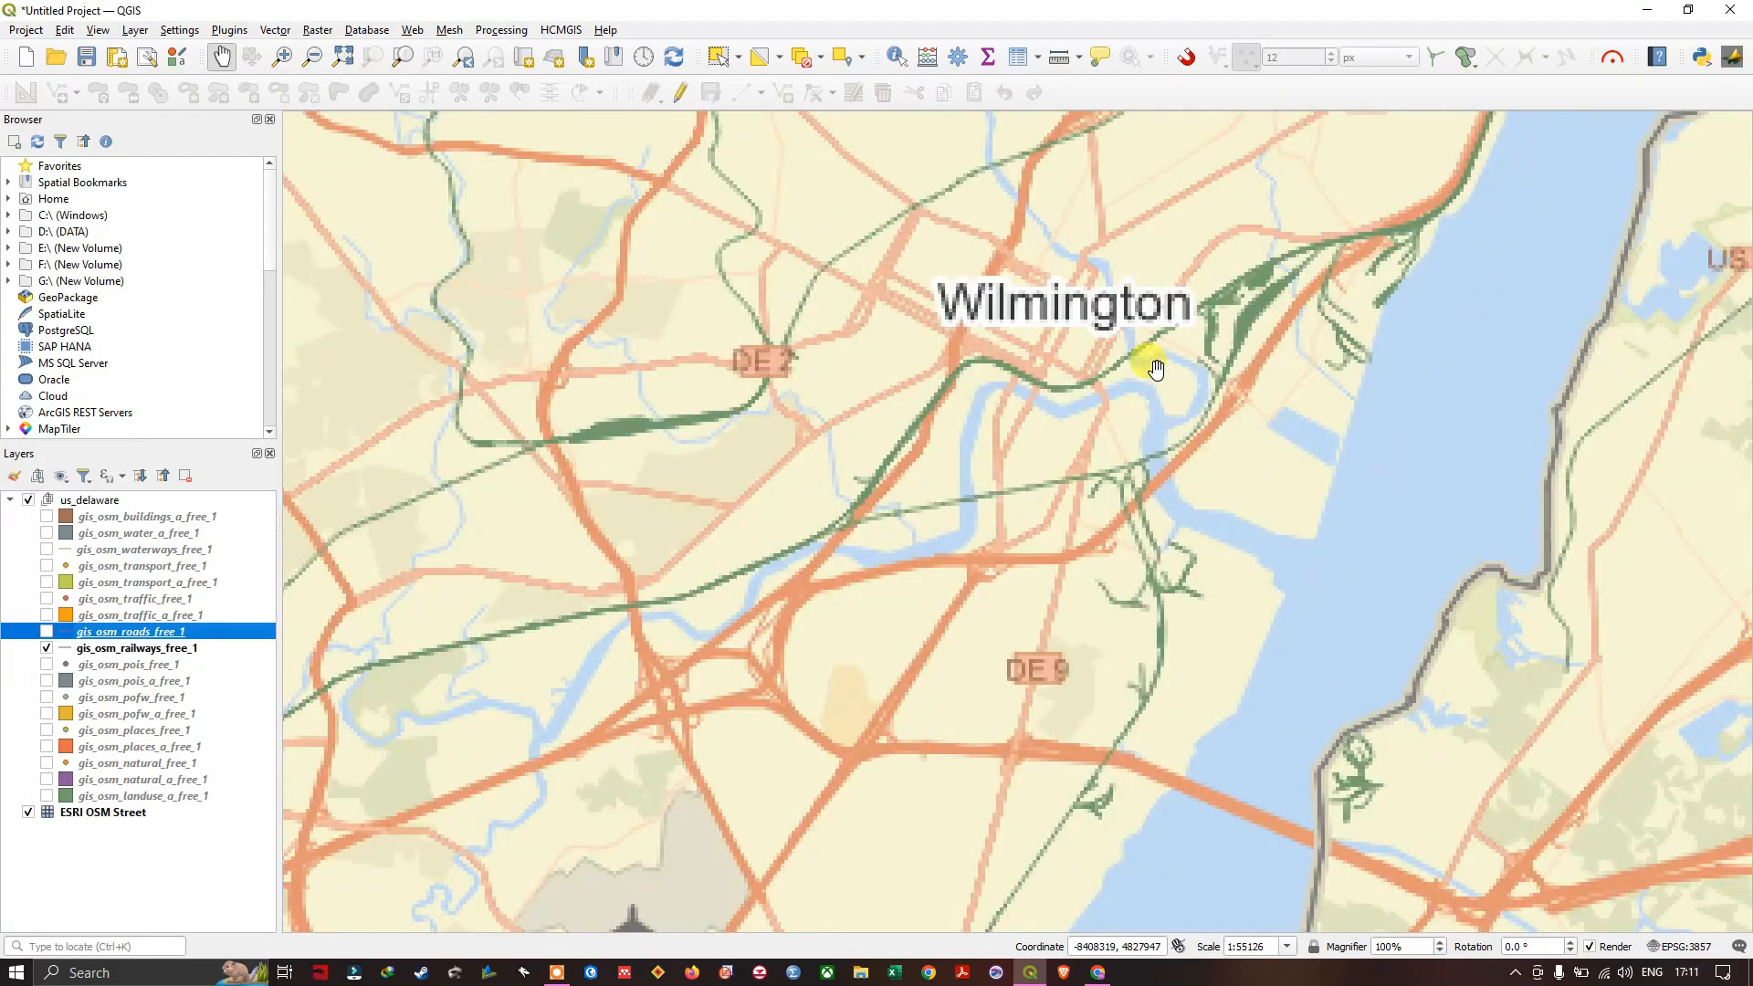
pyautogui.scroll(3, 1158, 366)
pyautogui.moveTo(812, 365); pyautogui.dragTo(725, 328)
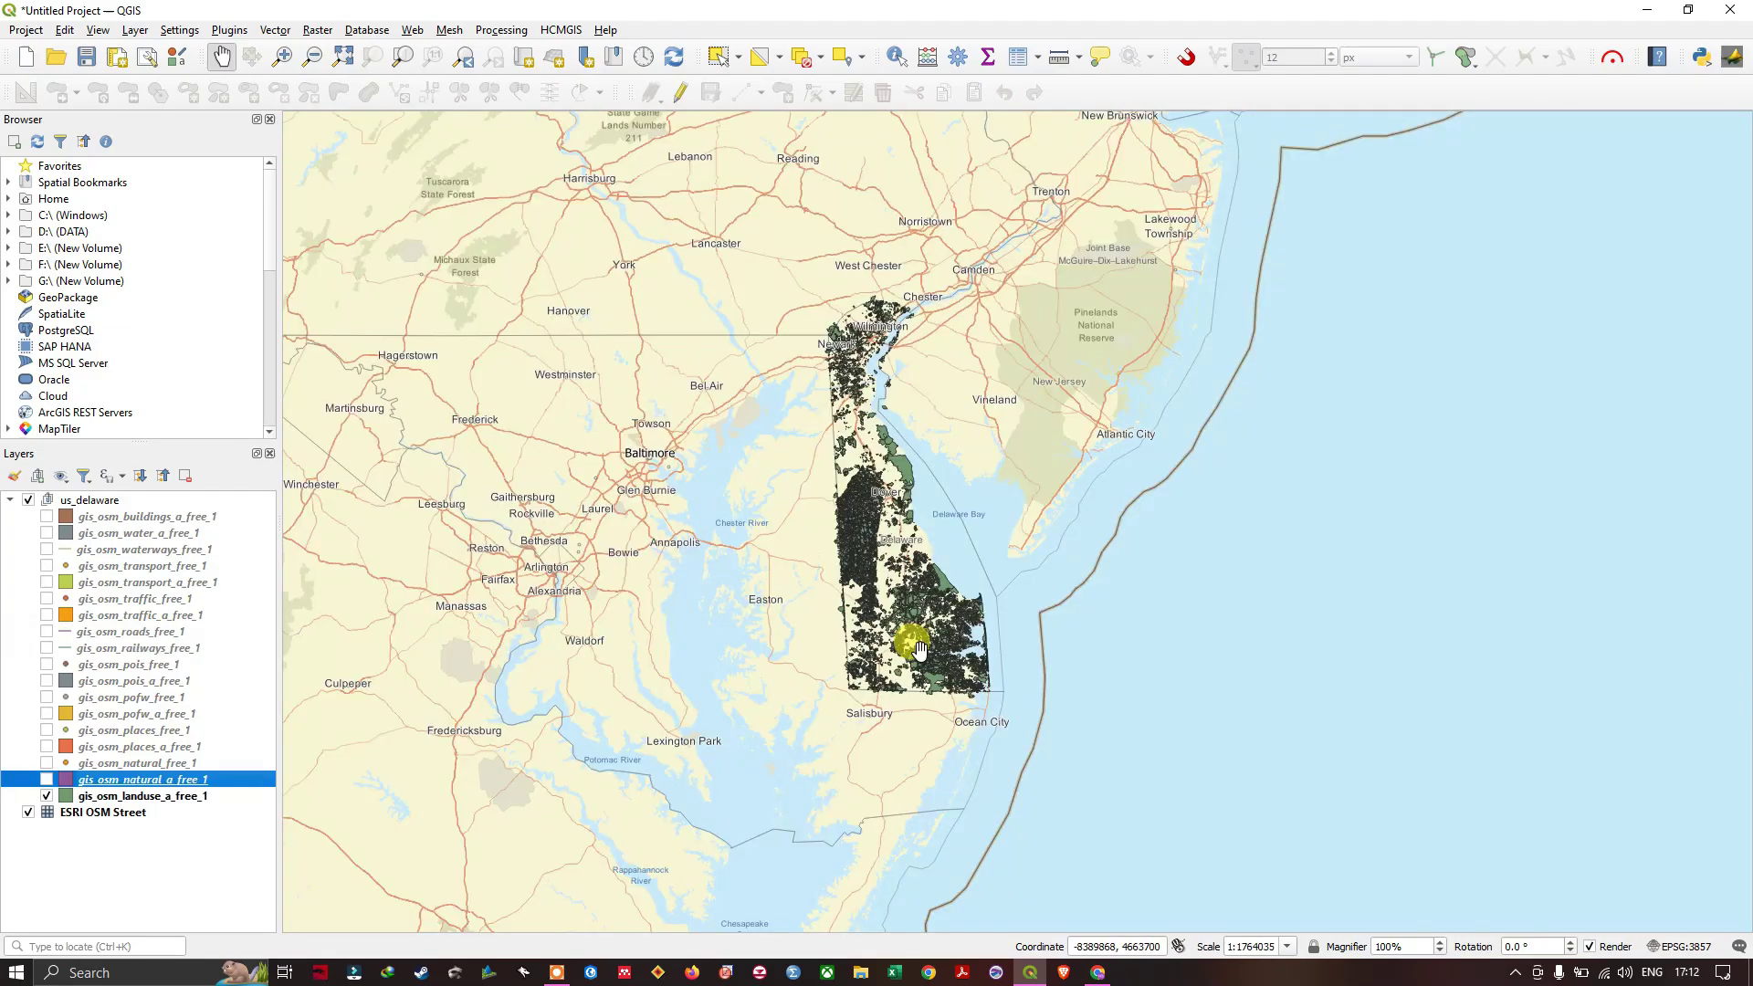
pyautogui.scroll(3, 920, 633)
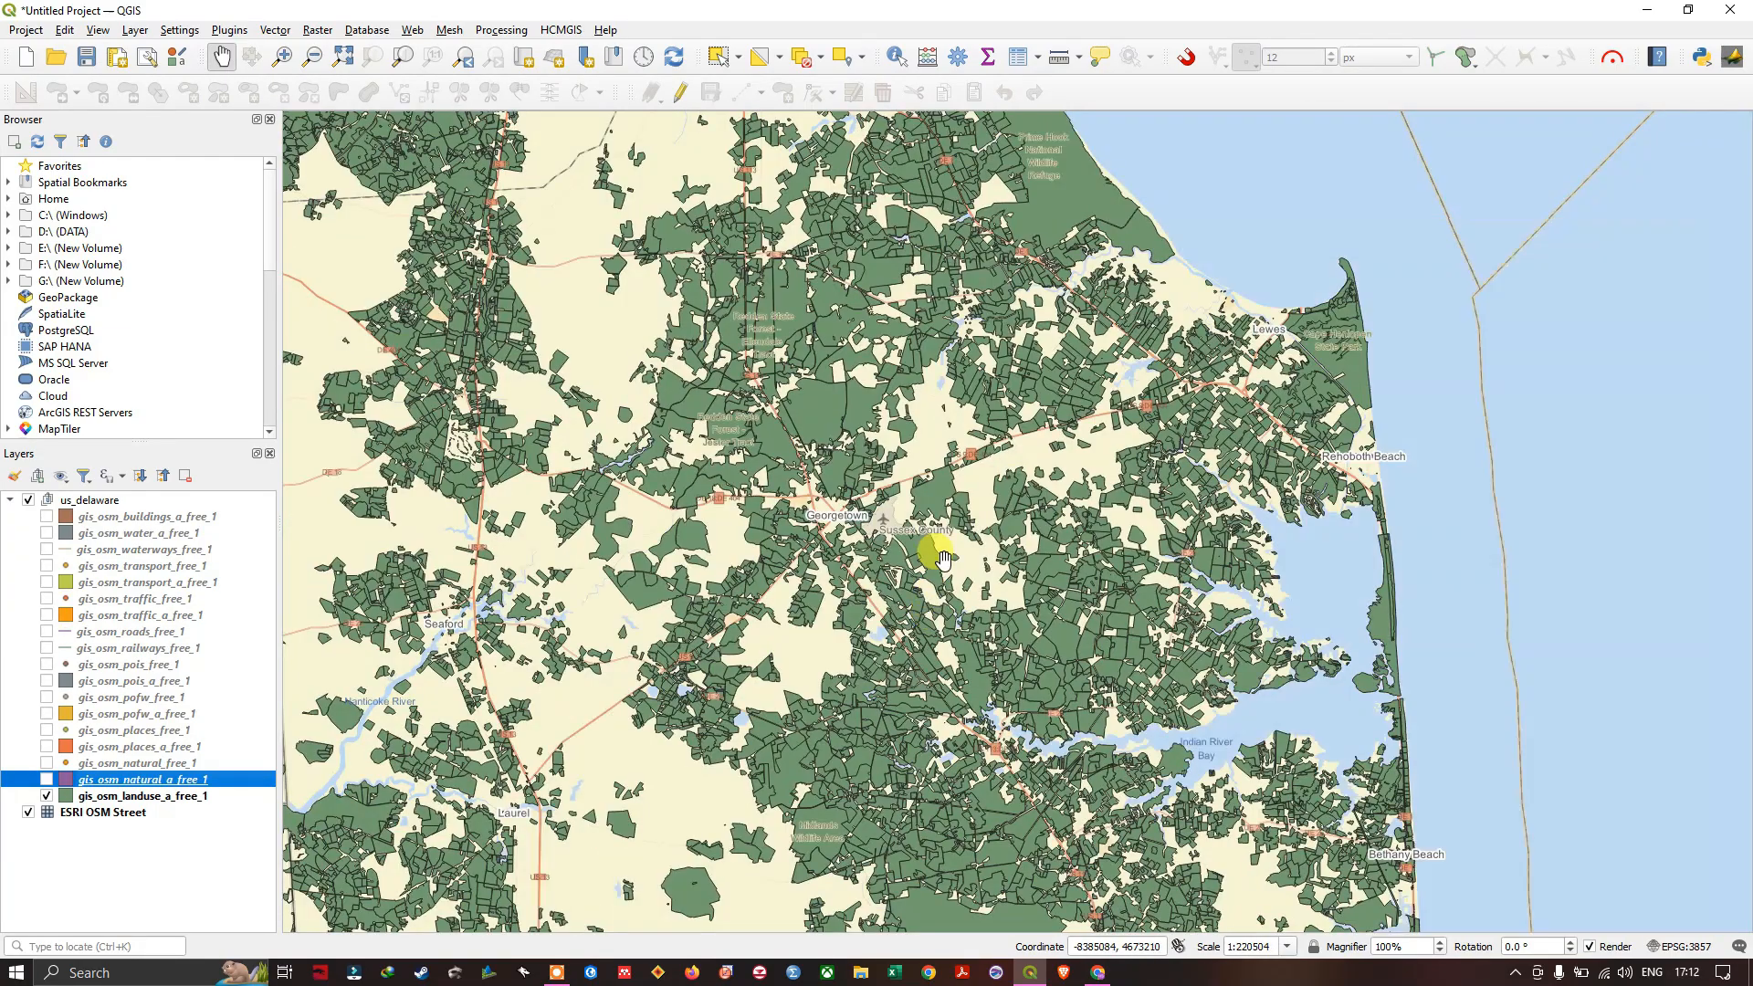
# Step: Move along the coast and bring up actions for gis_osm_landuse_a_free_1
pyautogui.moveTo(934, 452); pyautogui.dragTo(920, 726)
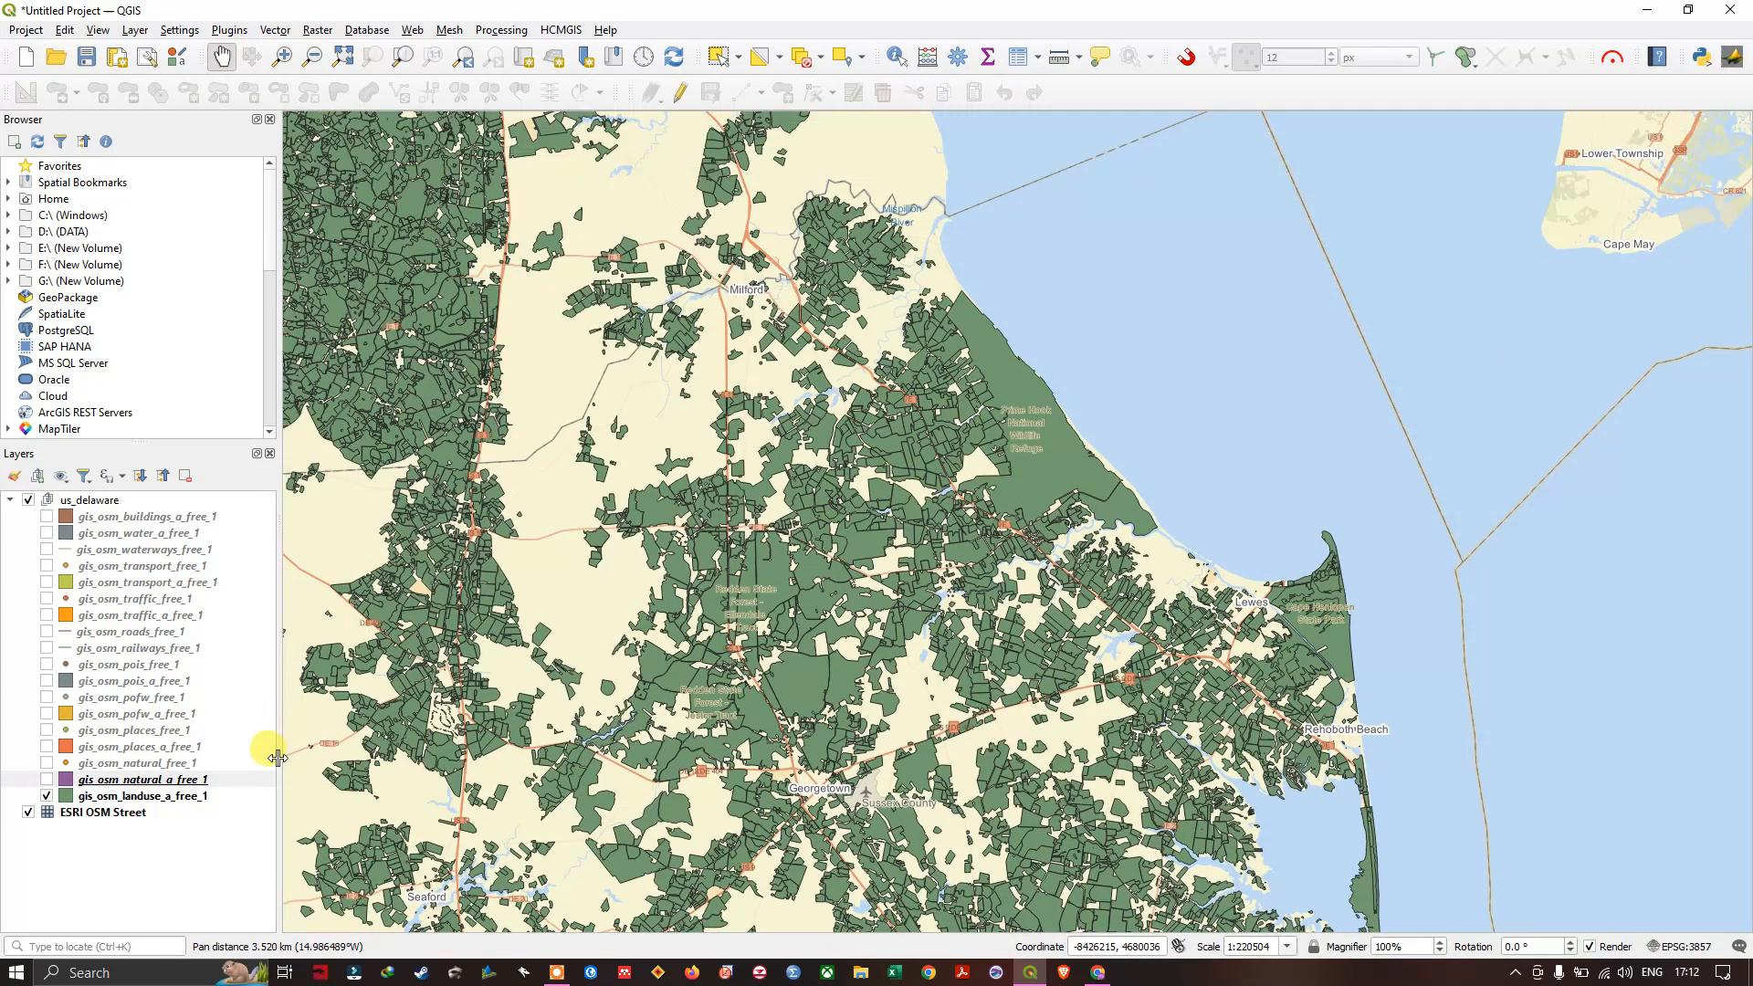
pyautogui.rightClick(161, 797)
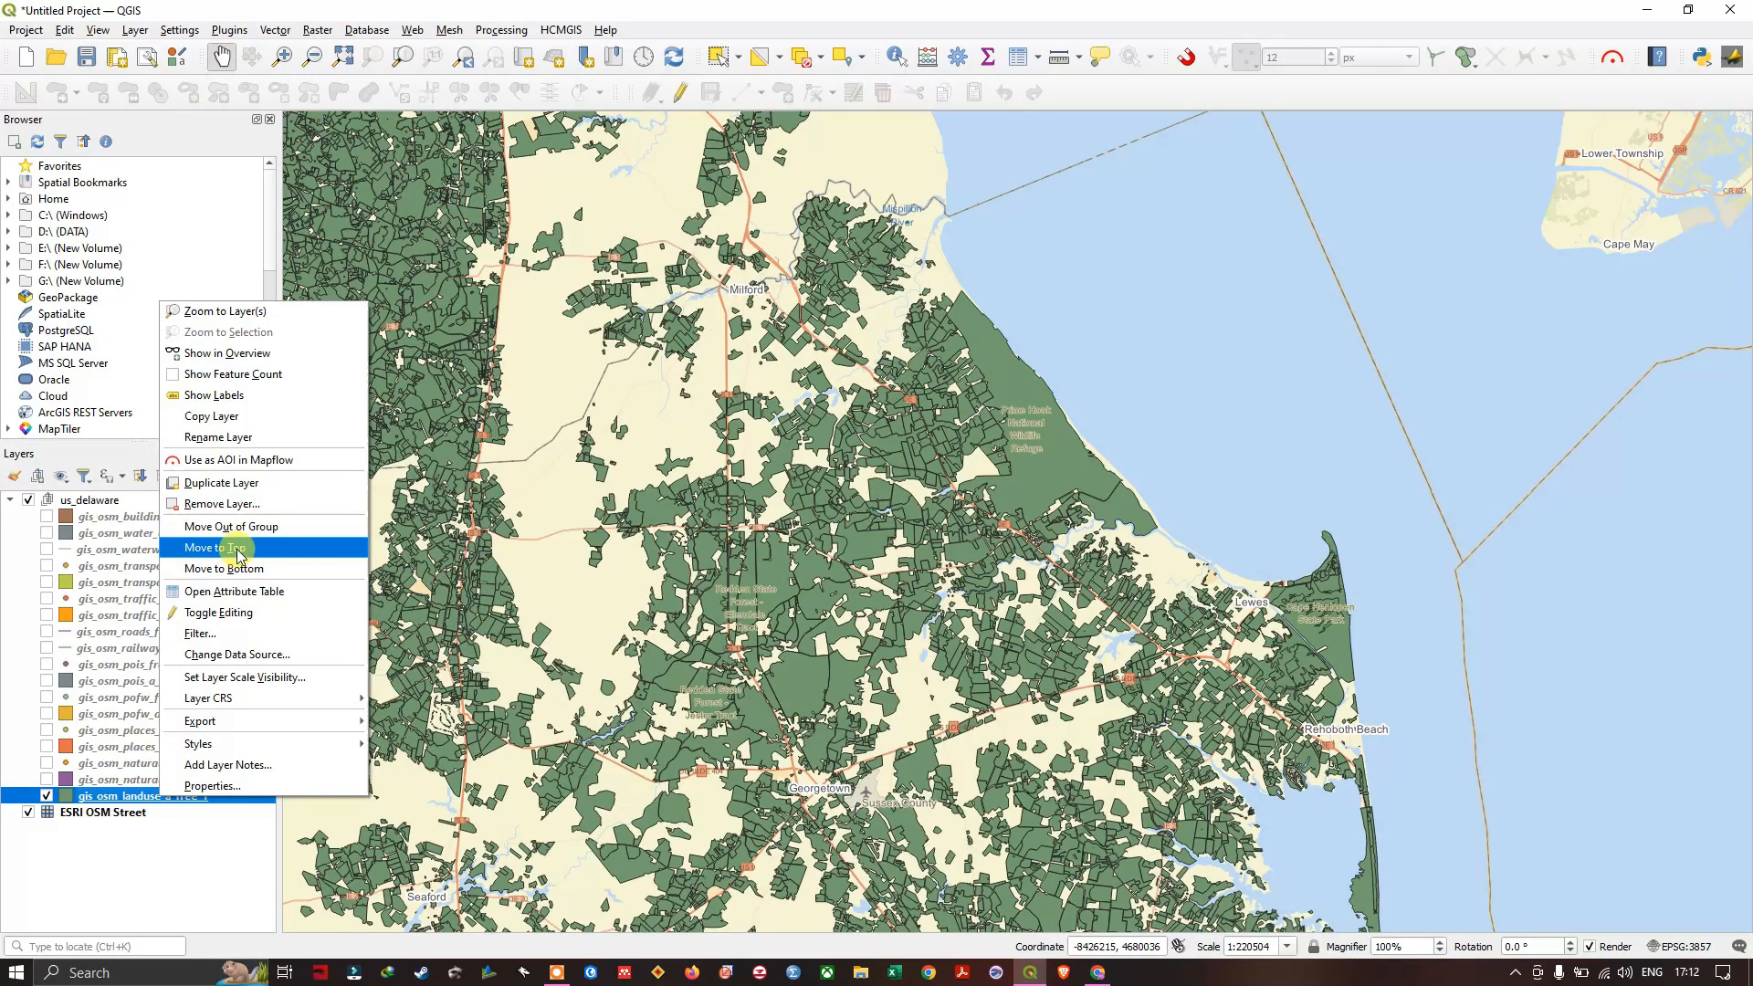
# Step: Browse the 17,185-feature landuse table sorted by fclass through cemetery to forest entries, then close it
pyautogui.click(229, 592)
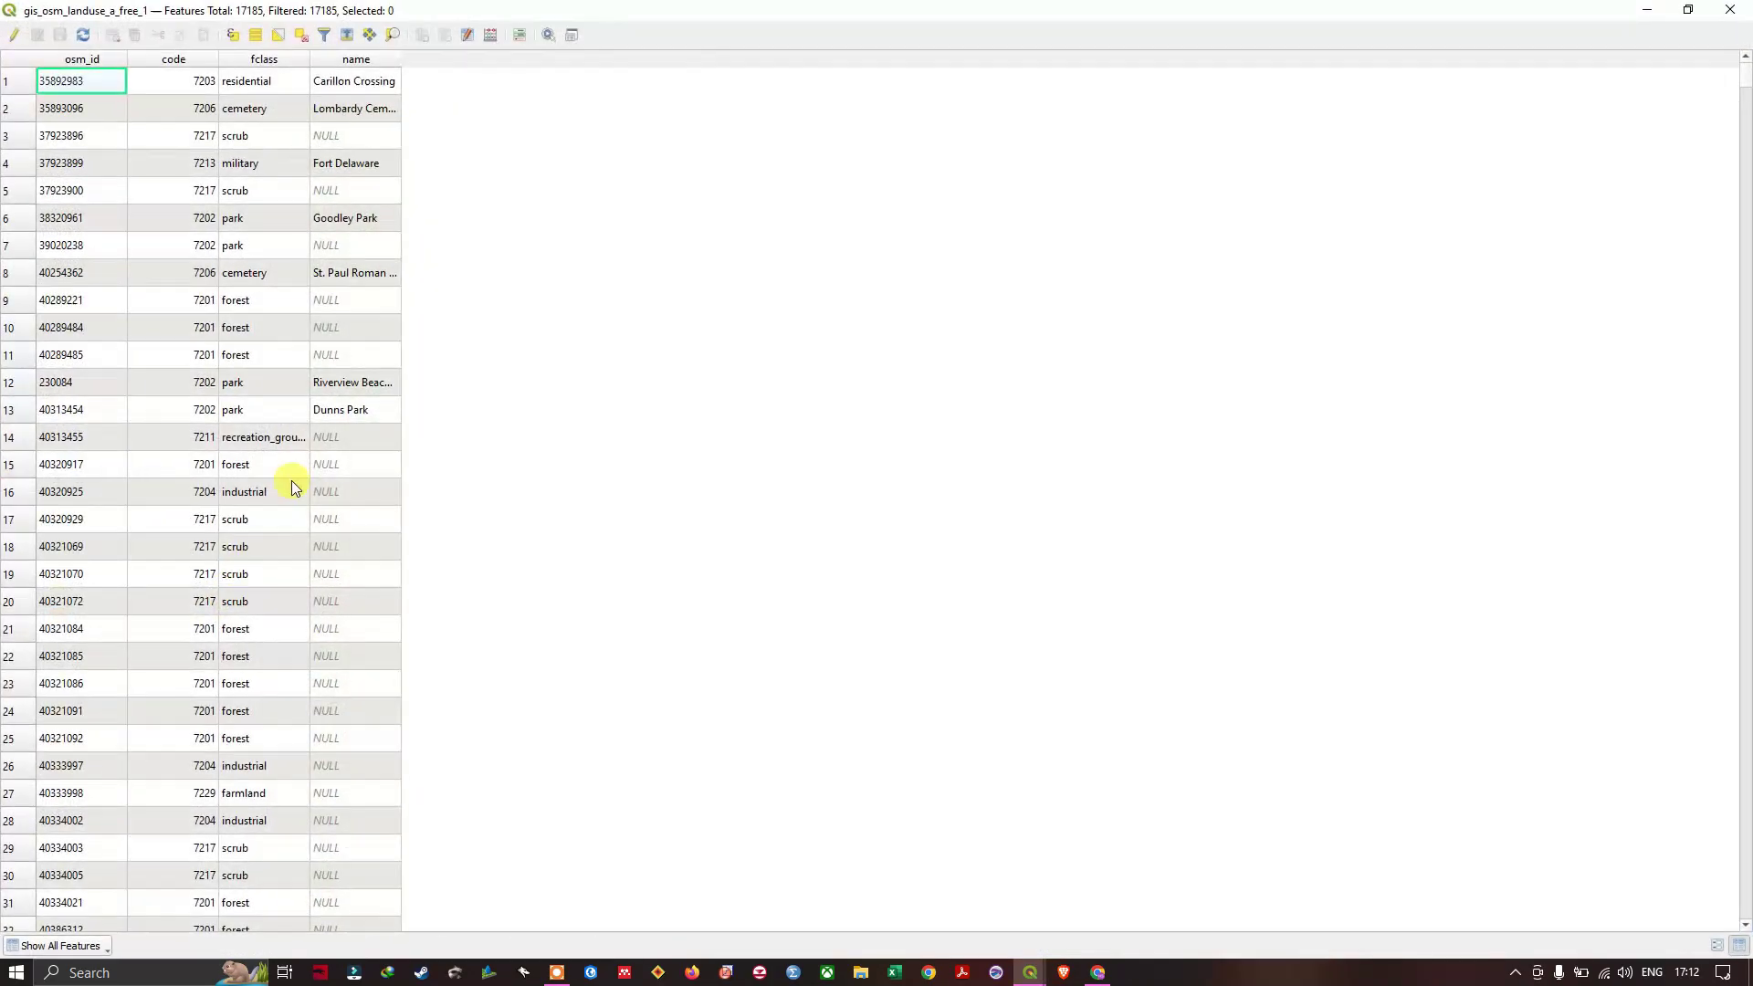
pyautogui.click(283, 62)
pyautogui.scroll(-5, 275, 411)
pyautogui.scroll(-5, 274, 410)
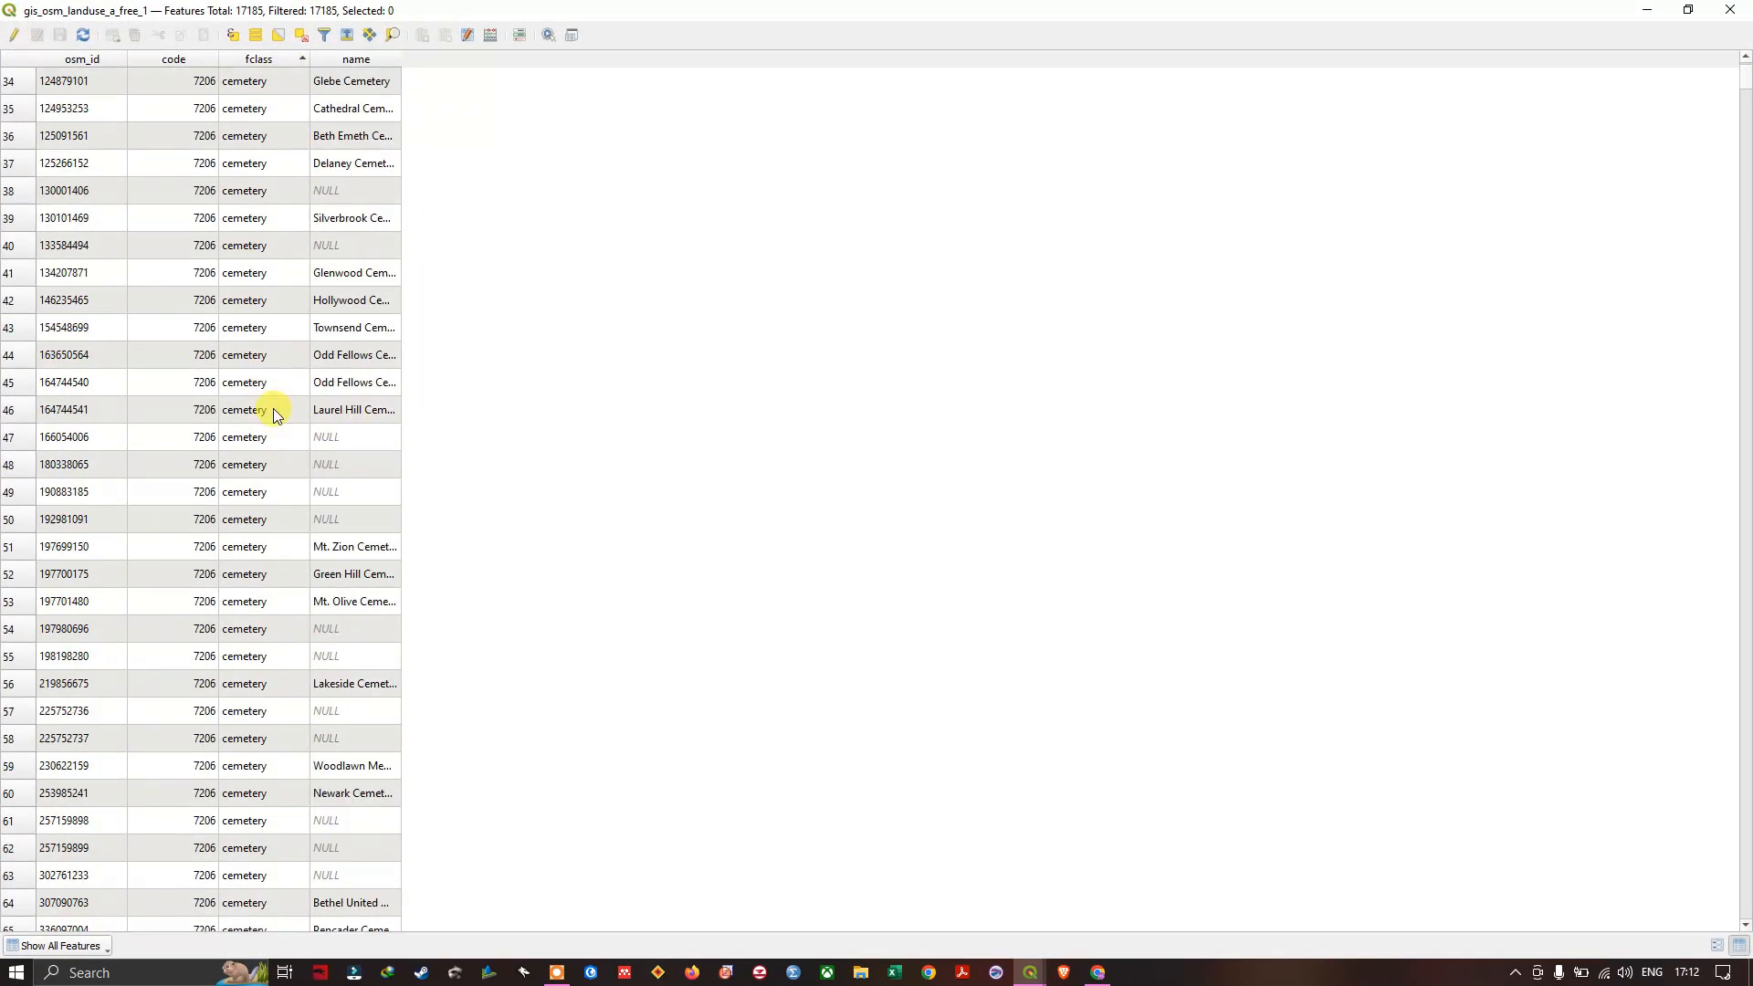
pyautogui.scroll(-6, 272, 413)
pyautogui.scroll(-6, 272, 412)
pyautogui.scroll(-6, 268, 479)
pyautogui.scroll(-6, 260, 537)
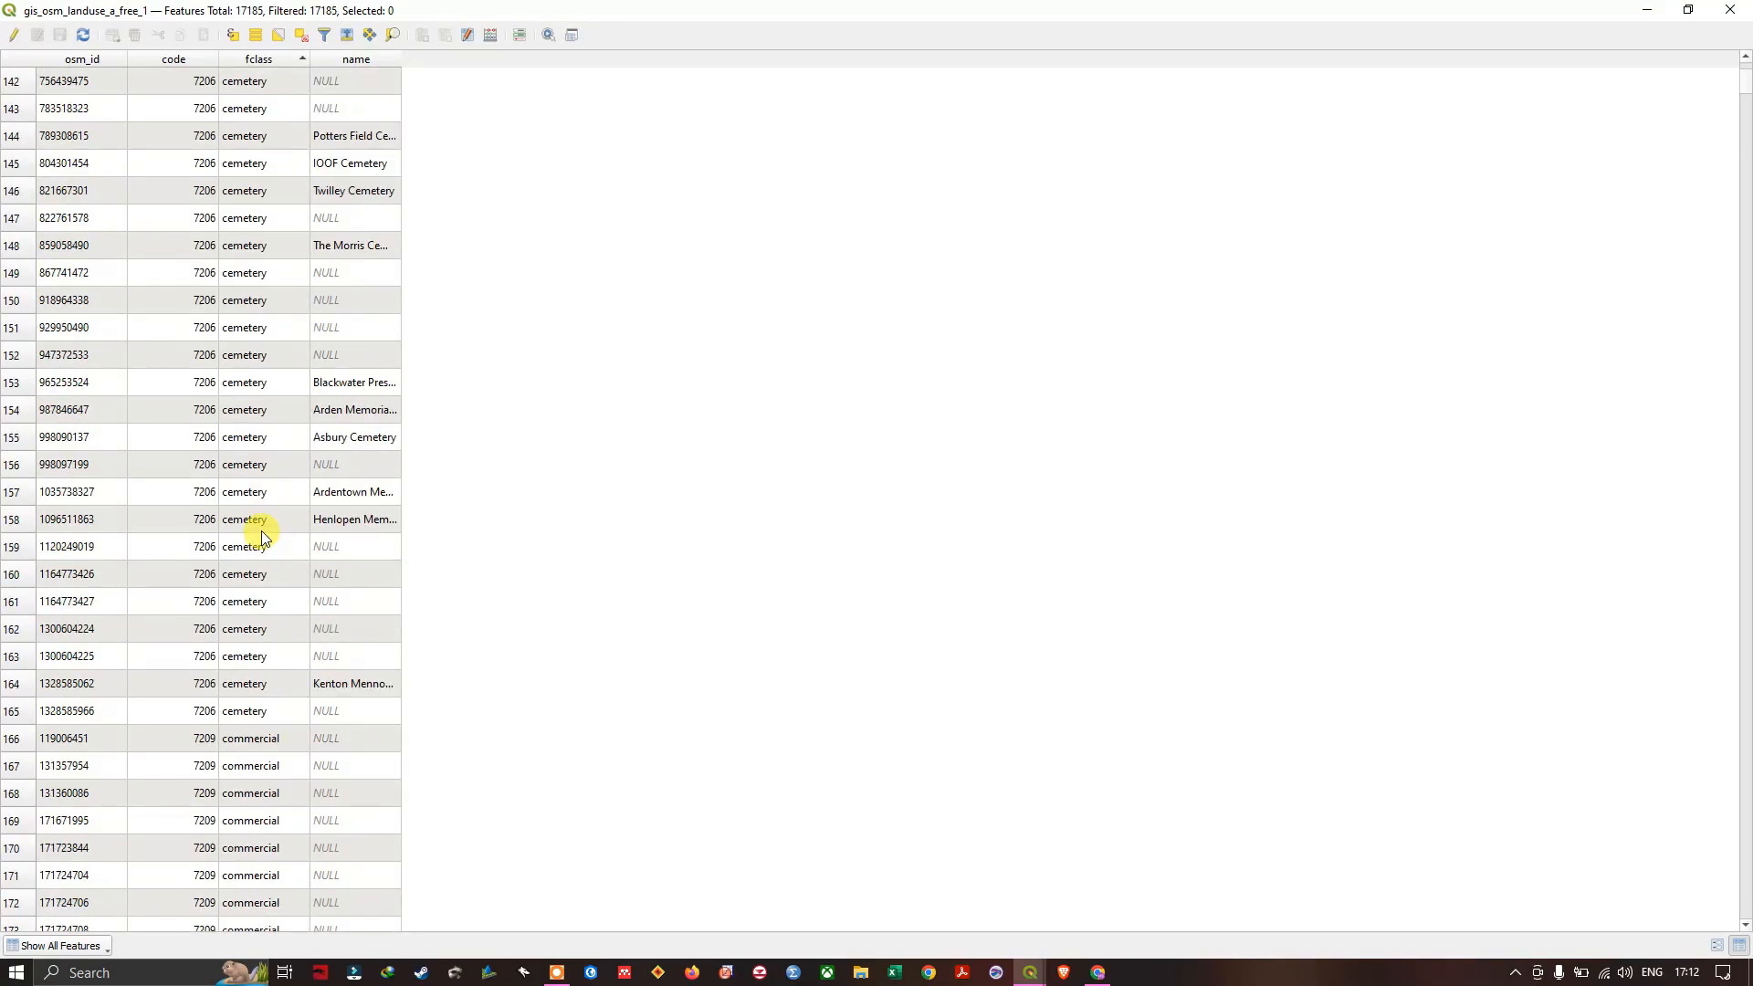
pyautogui.scroll(-5, 274, 314)
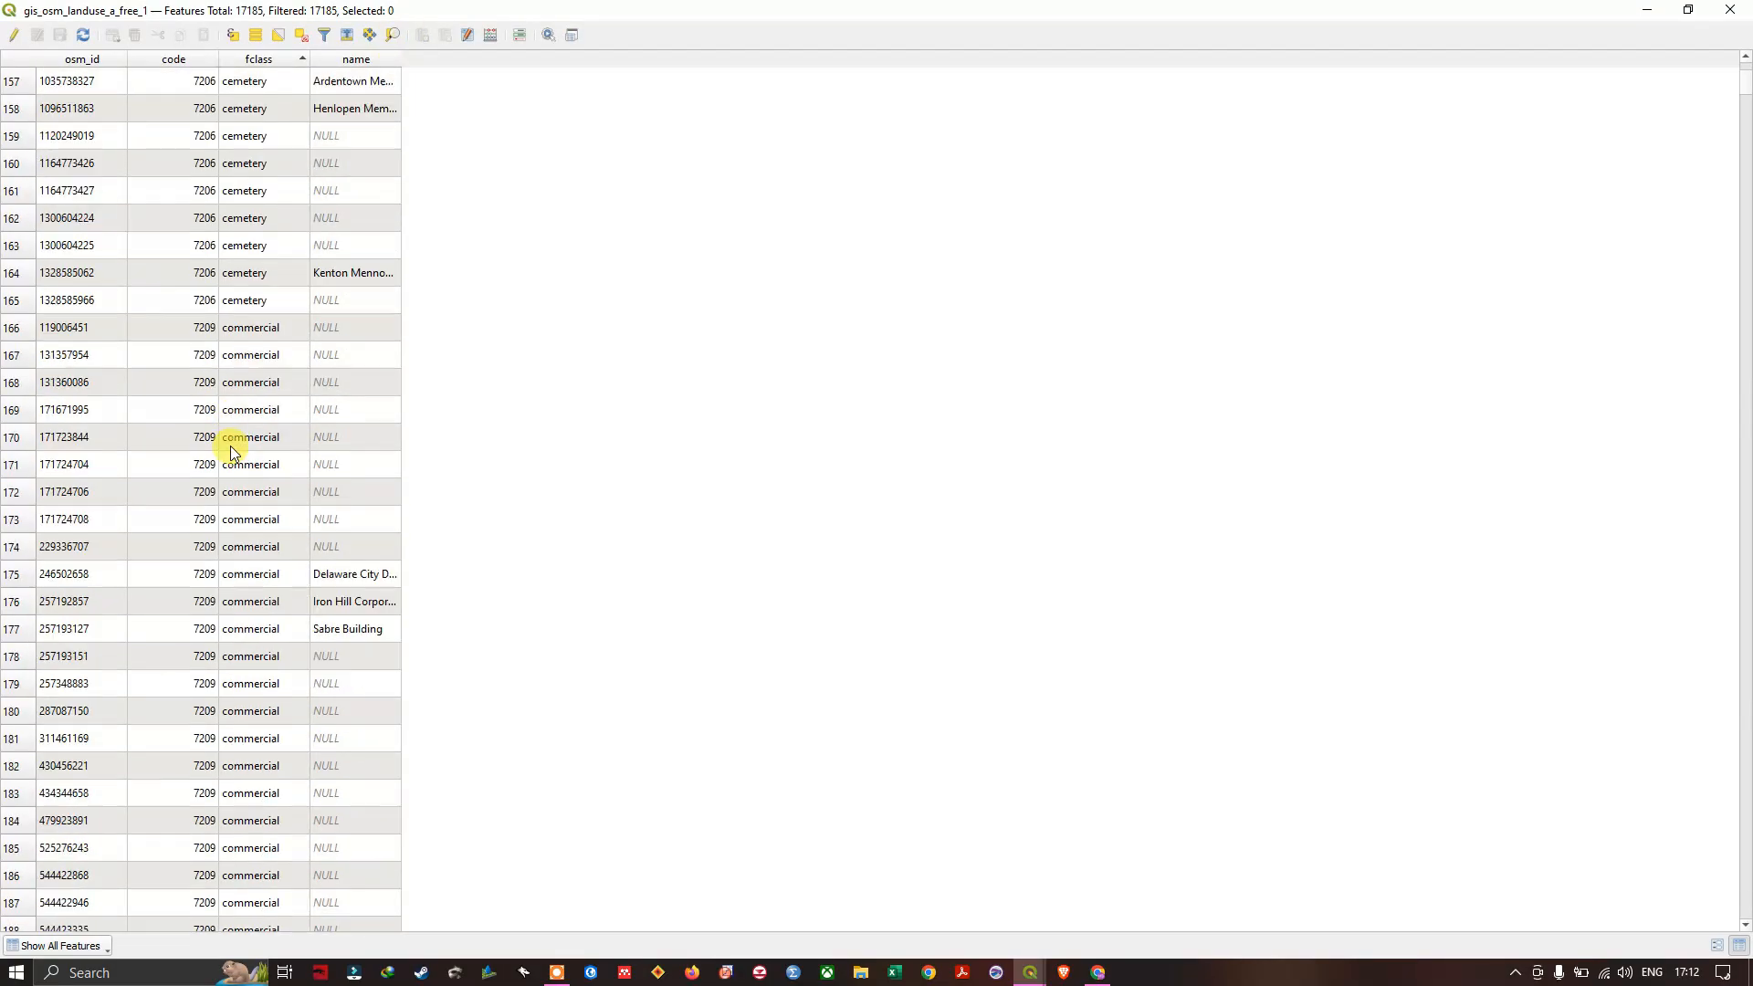
pyautogui.scroll(-5, 231, 445)
pyautogui.scroll(-5, 239, 493)
pyautogui.scroll(-5, 251, 562)
pyautogui.scroll(-5, 251, 644)
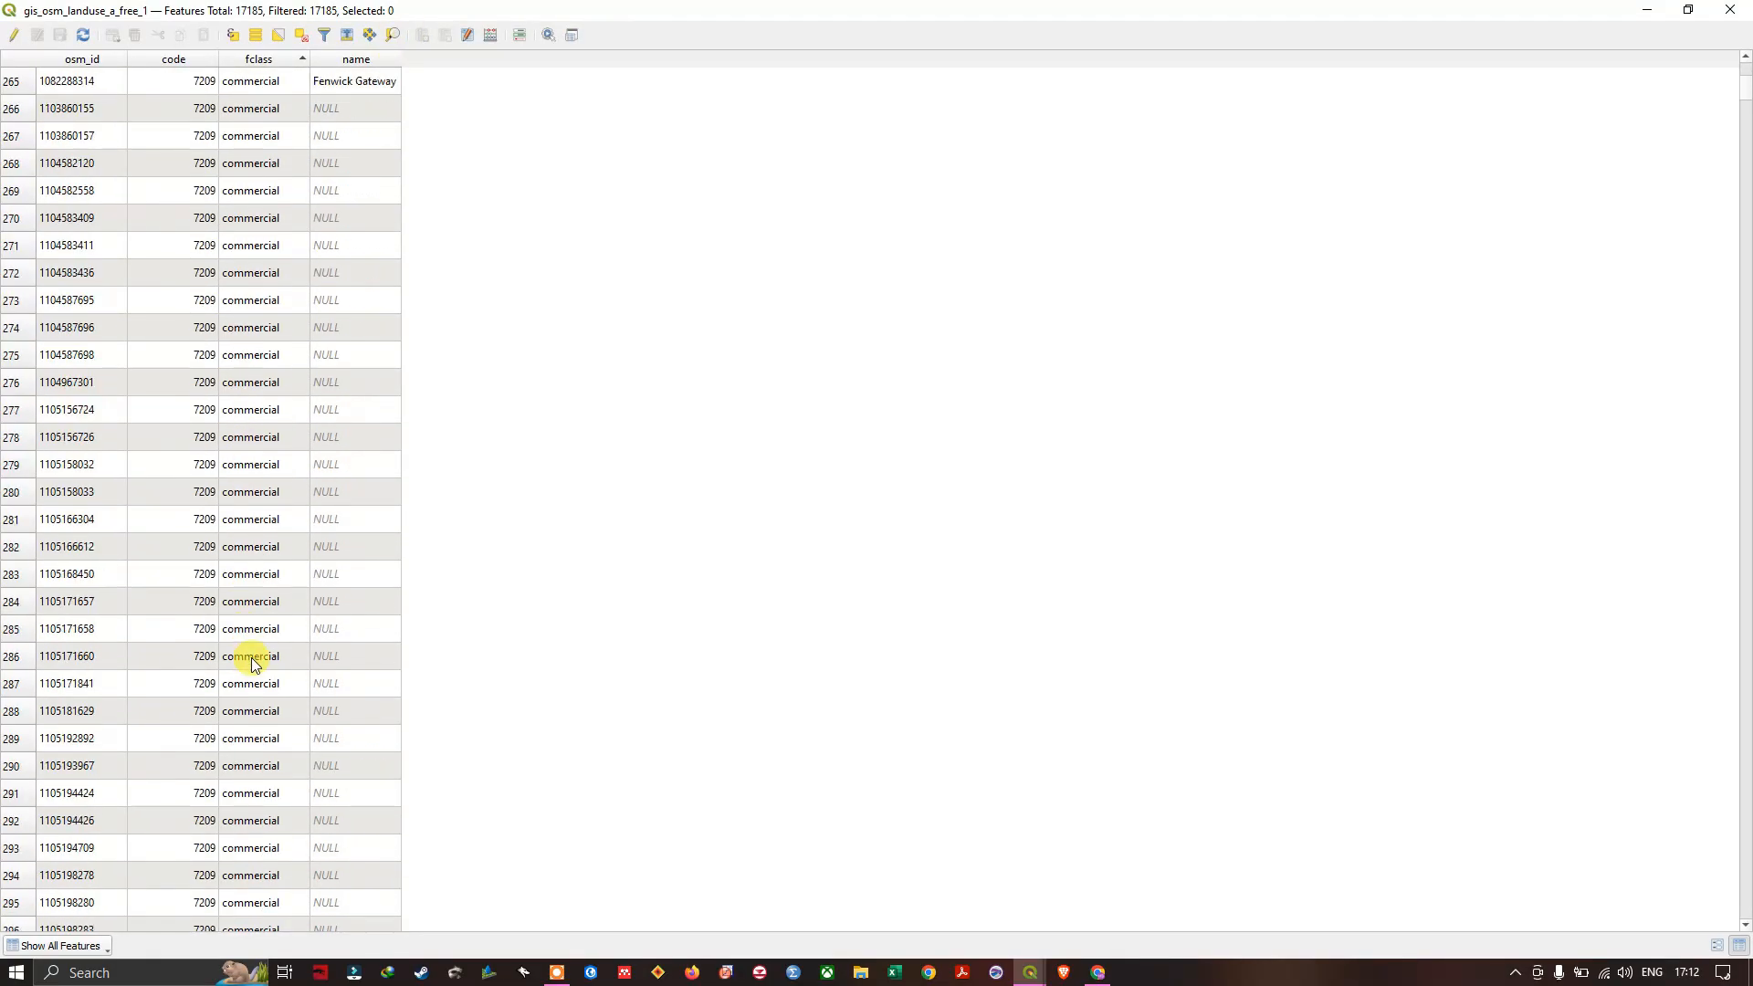
pyautogui.scroll(-5, 274, 657)
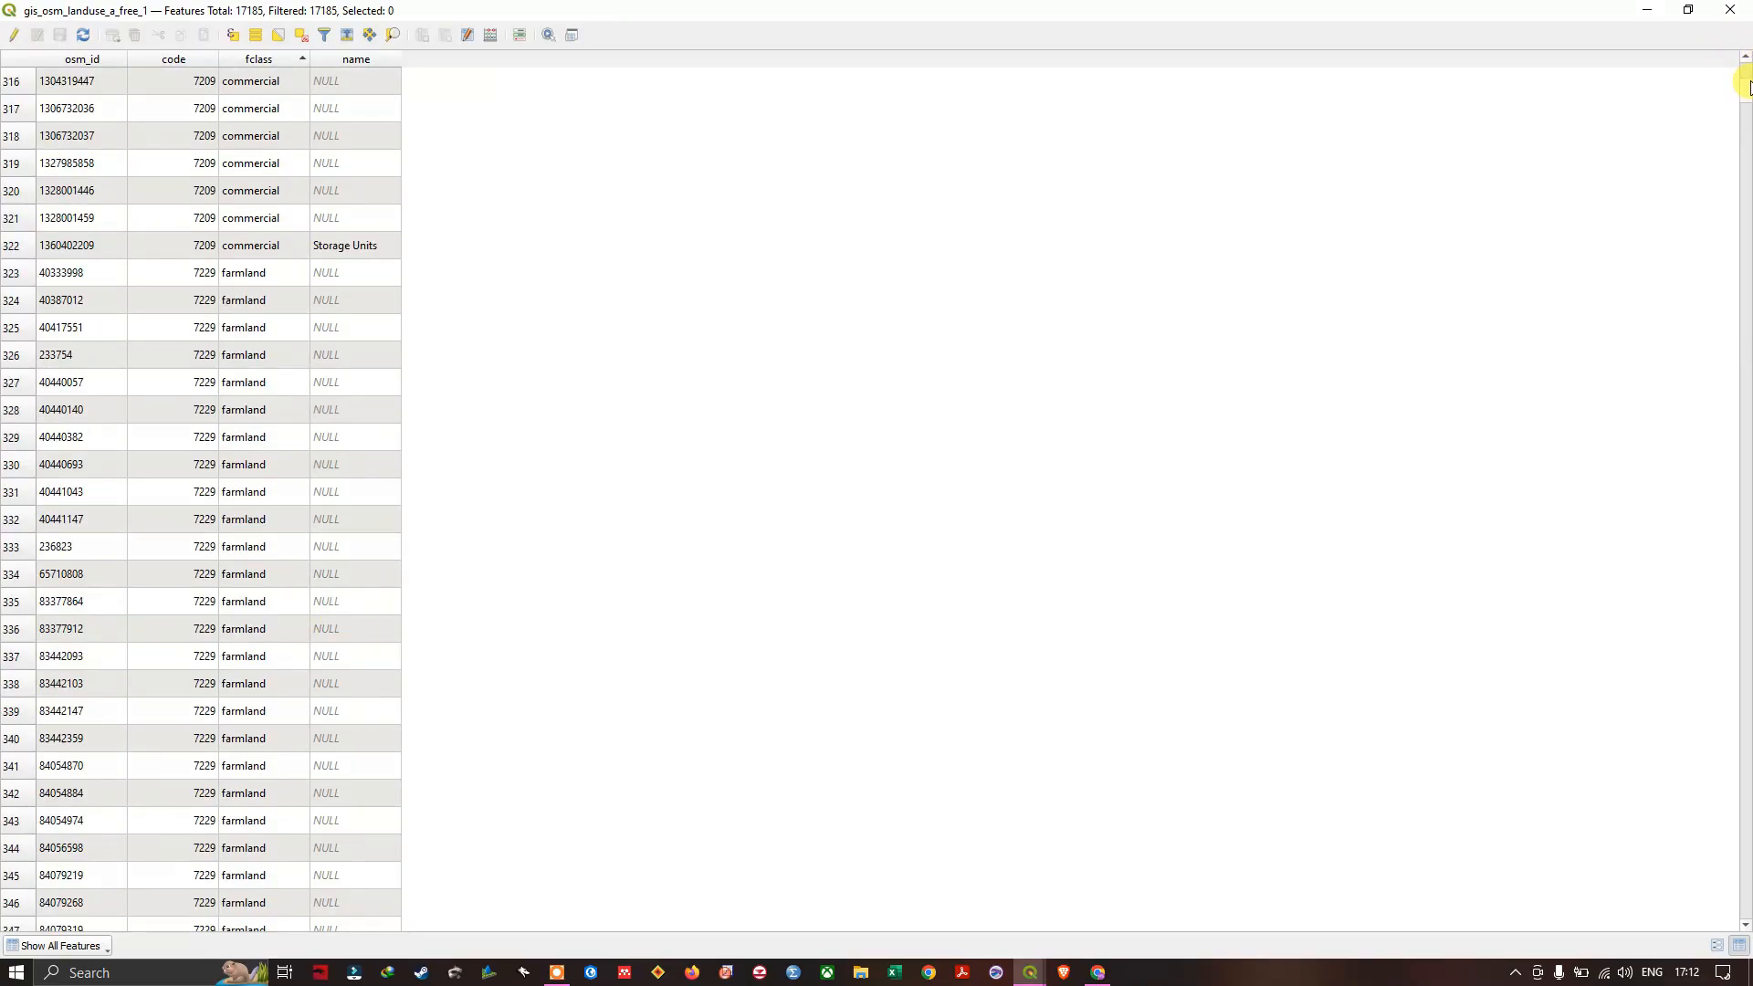
pyautogui.moveTo(1748, 86); pyautogui.dragTo(1747, 555)
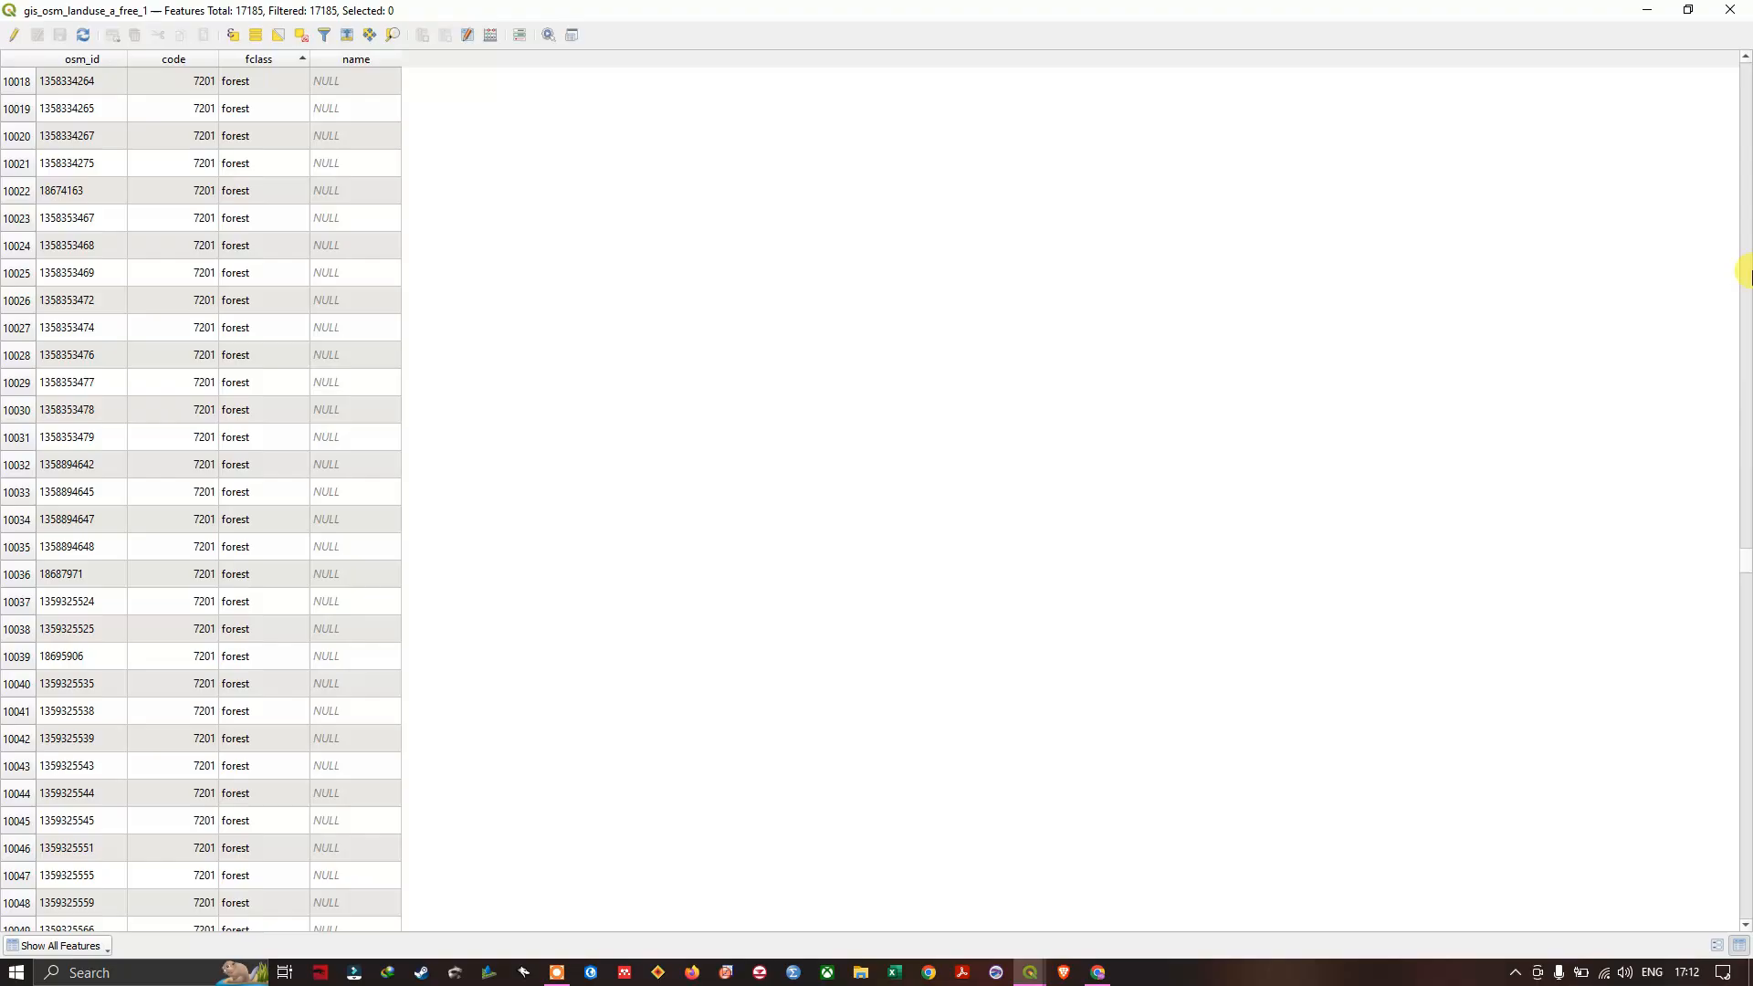
pyautogui.click(1730, 10)
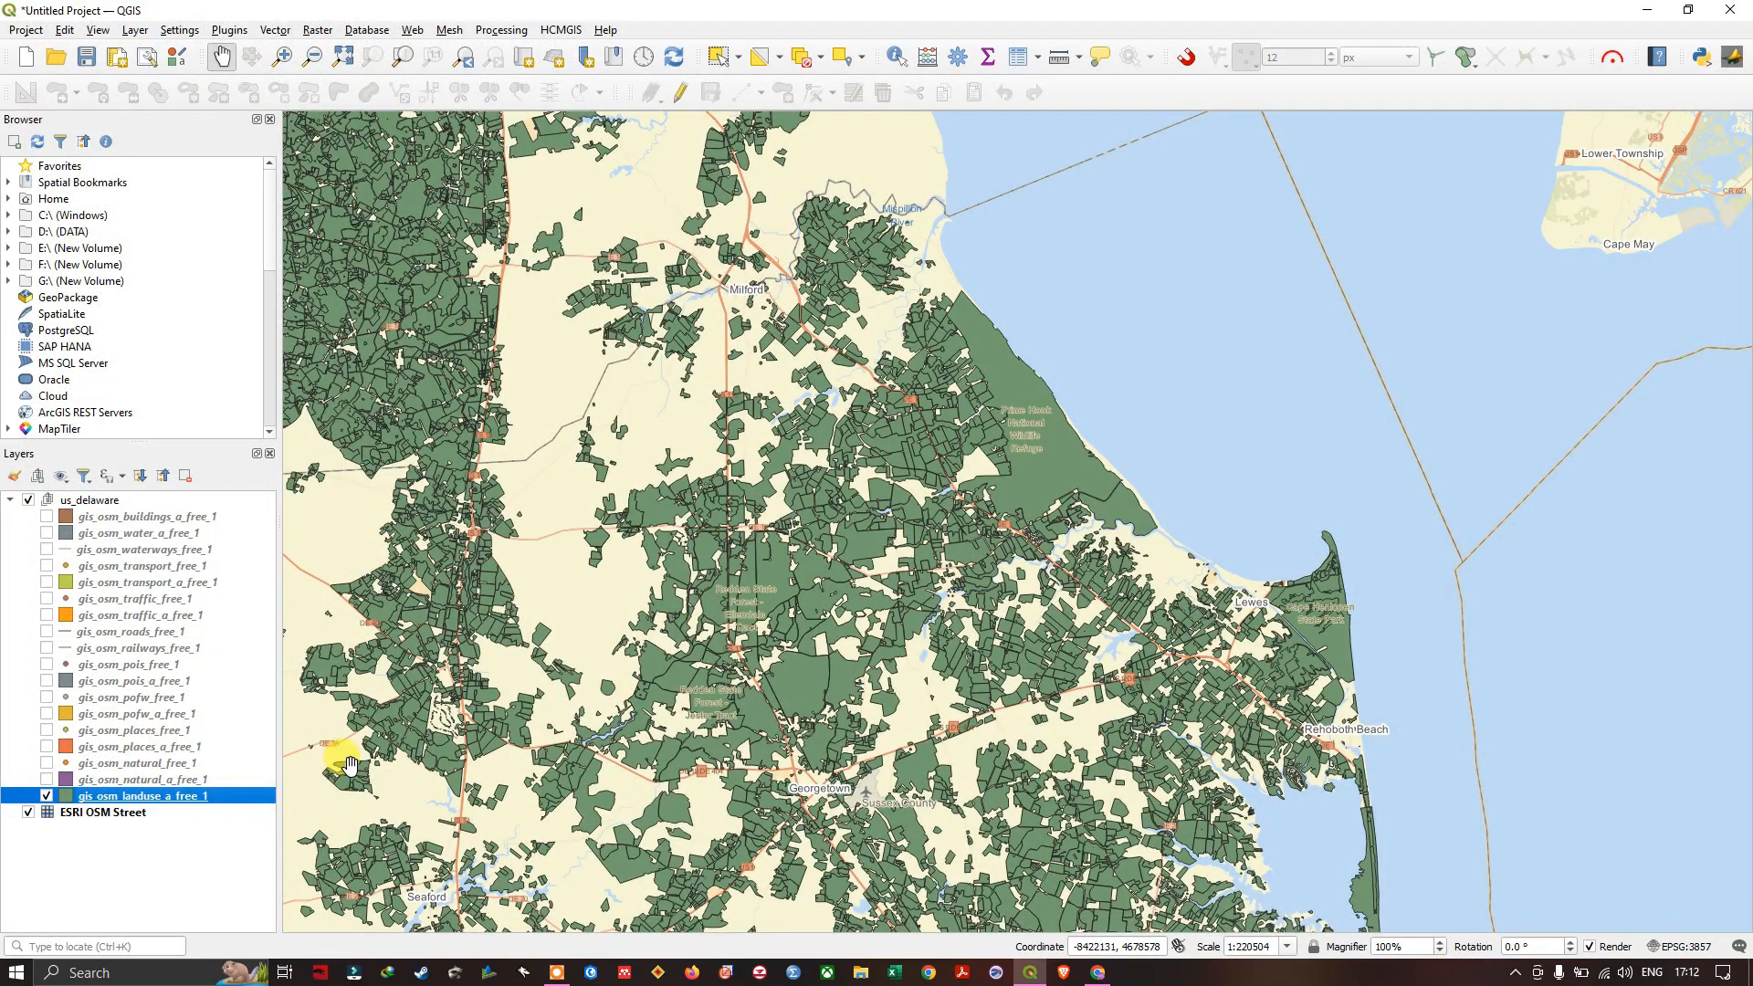
pyautogui.scroll(-1, 1020, 405)
pyautogui.scroll(-1, 1083, 506)
pyautogui.scroll(1, 1061, 397)
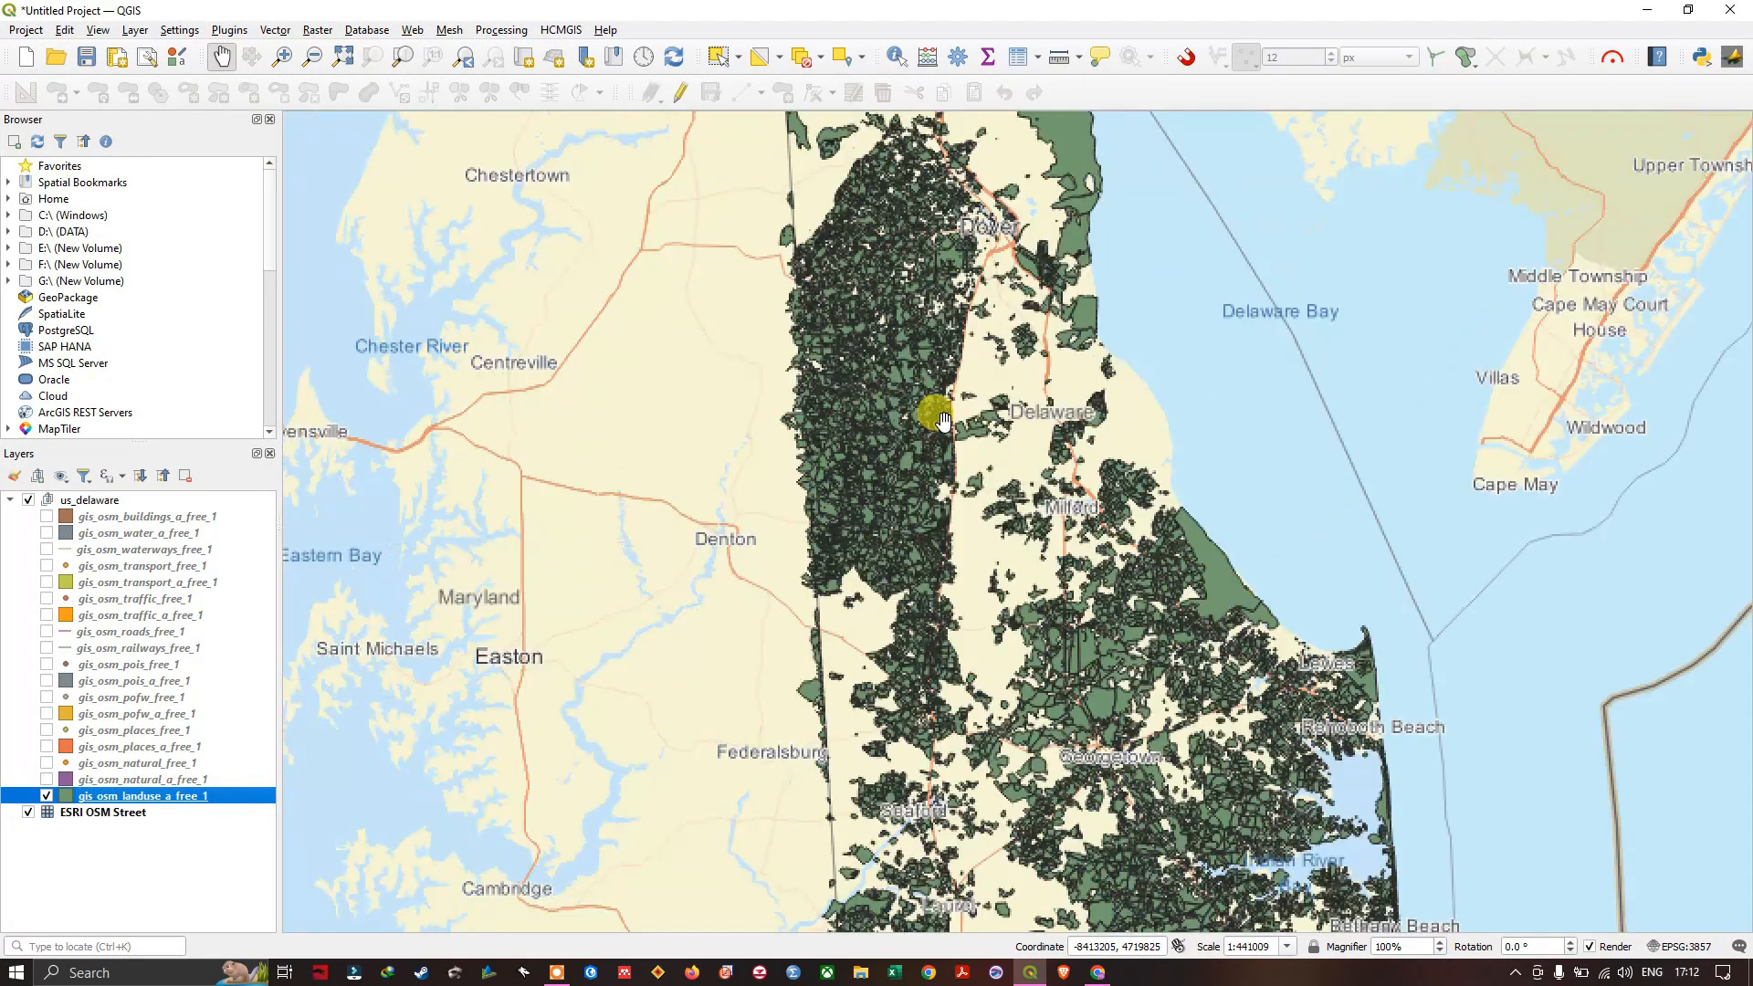
# Step: Pan the map between southern Delaware and Dover so the landuse polygons fill the view
pyautogui.moveTo(939, 418); pyautogui.dragTo(794, 335)
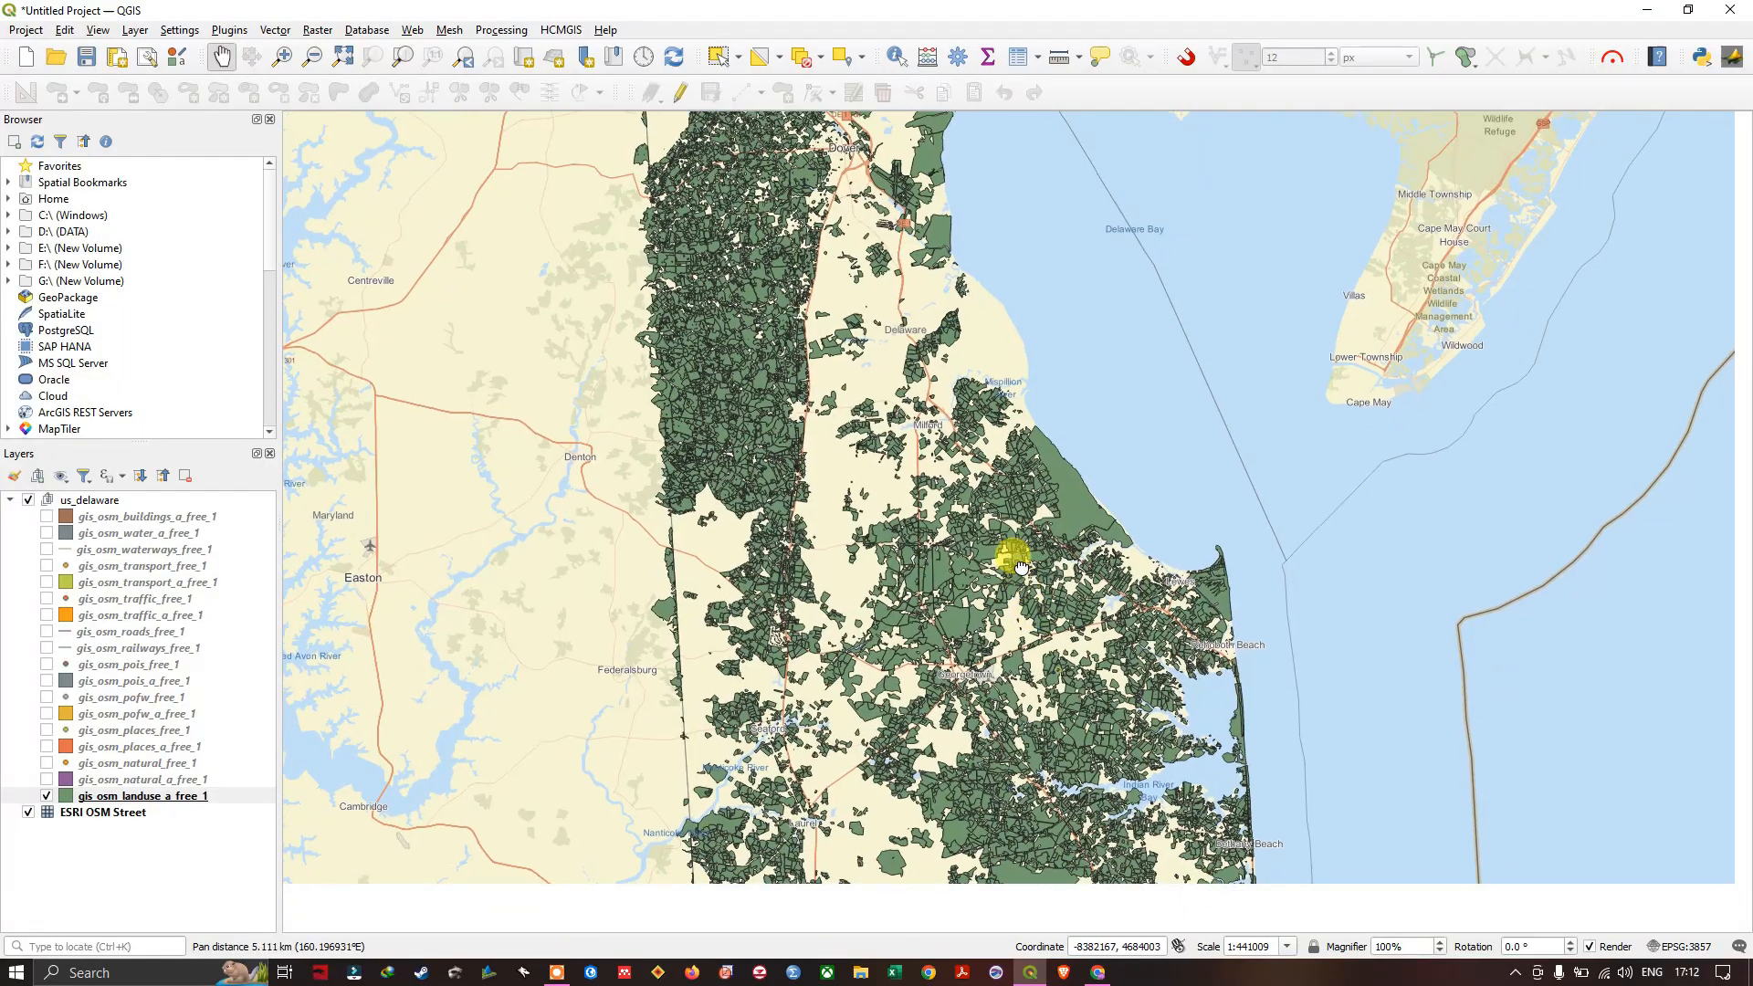
pyautogui.moveTo(1023, 568); pyautogui.dragTo(998, 465)
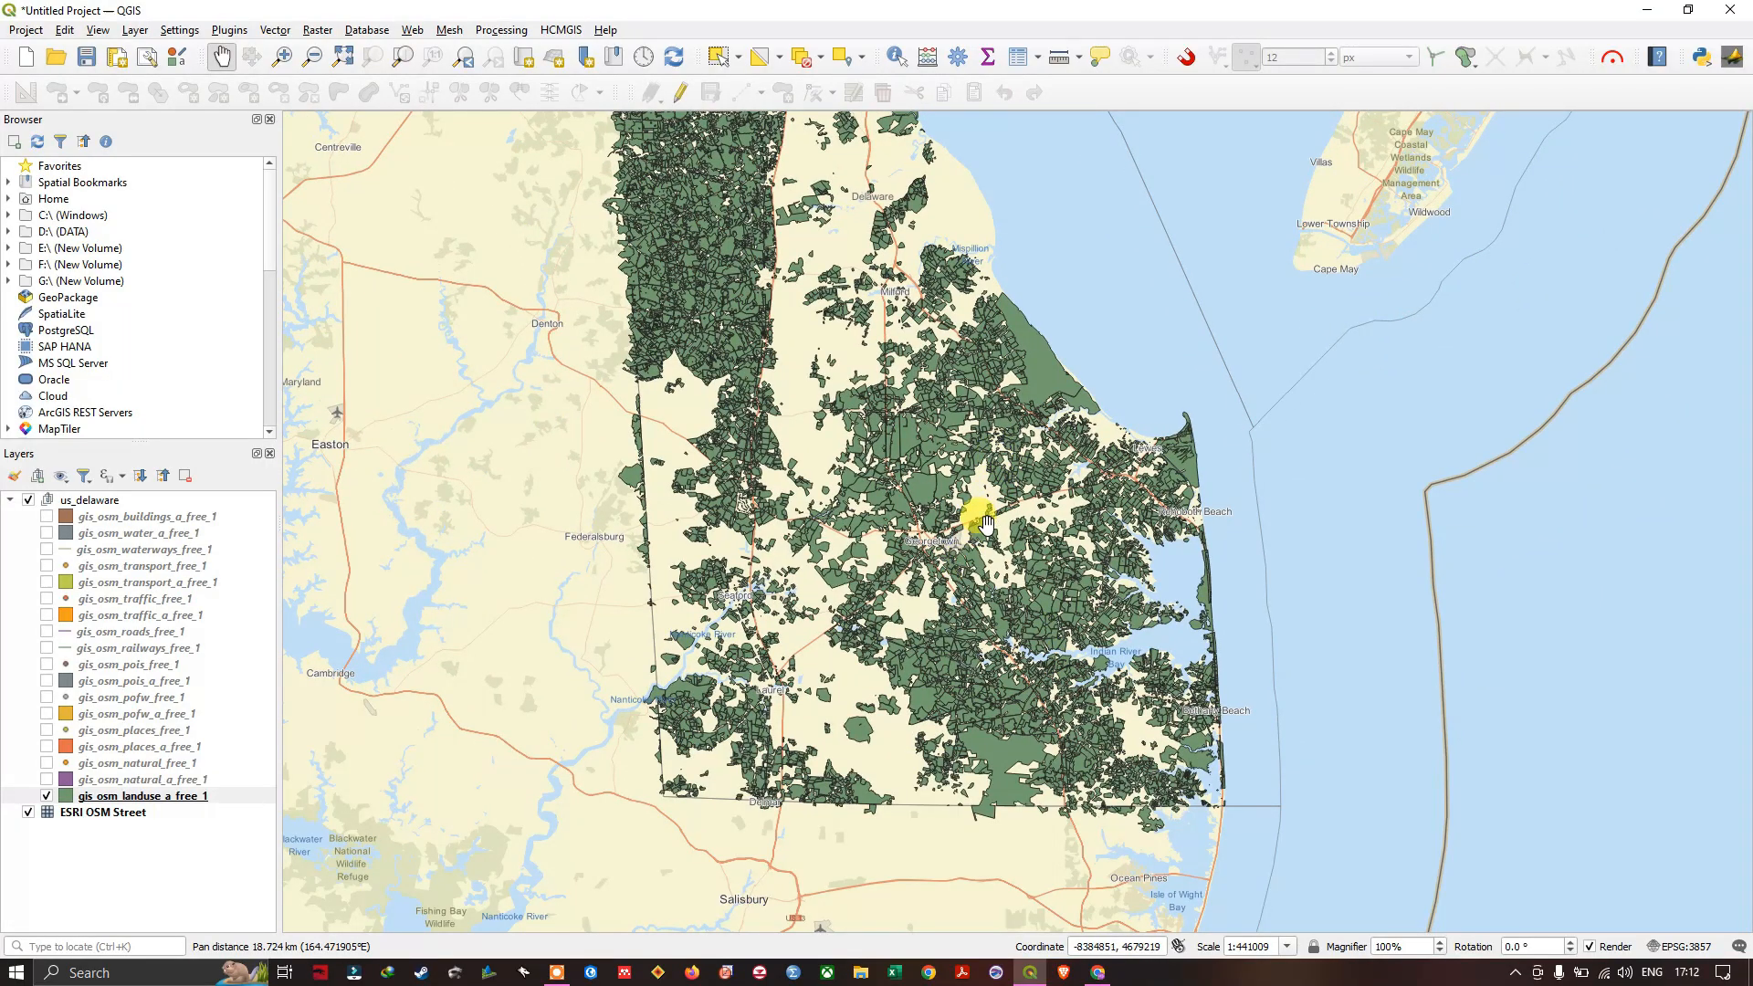
pyautogui.moveTo(963, 378); pyautogui.dragTo(943, 531)
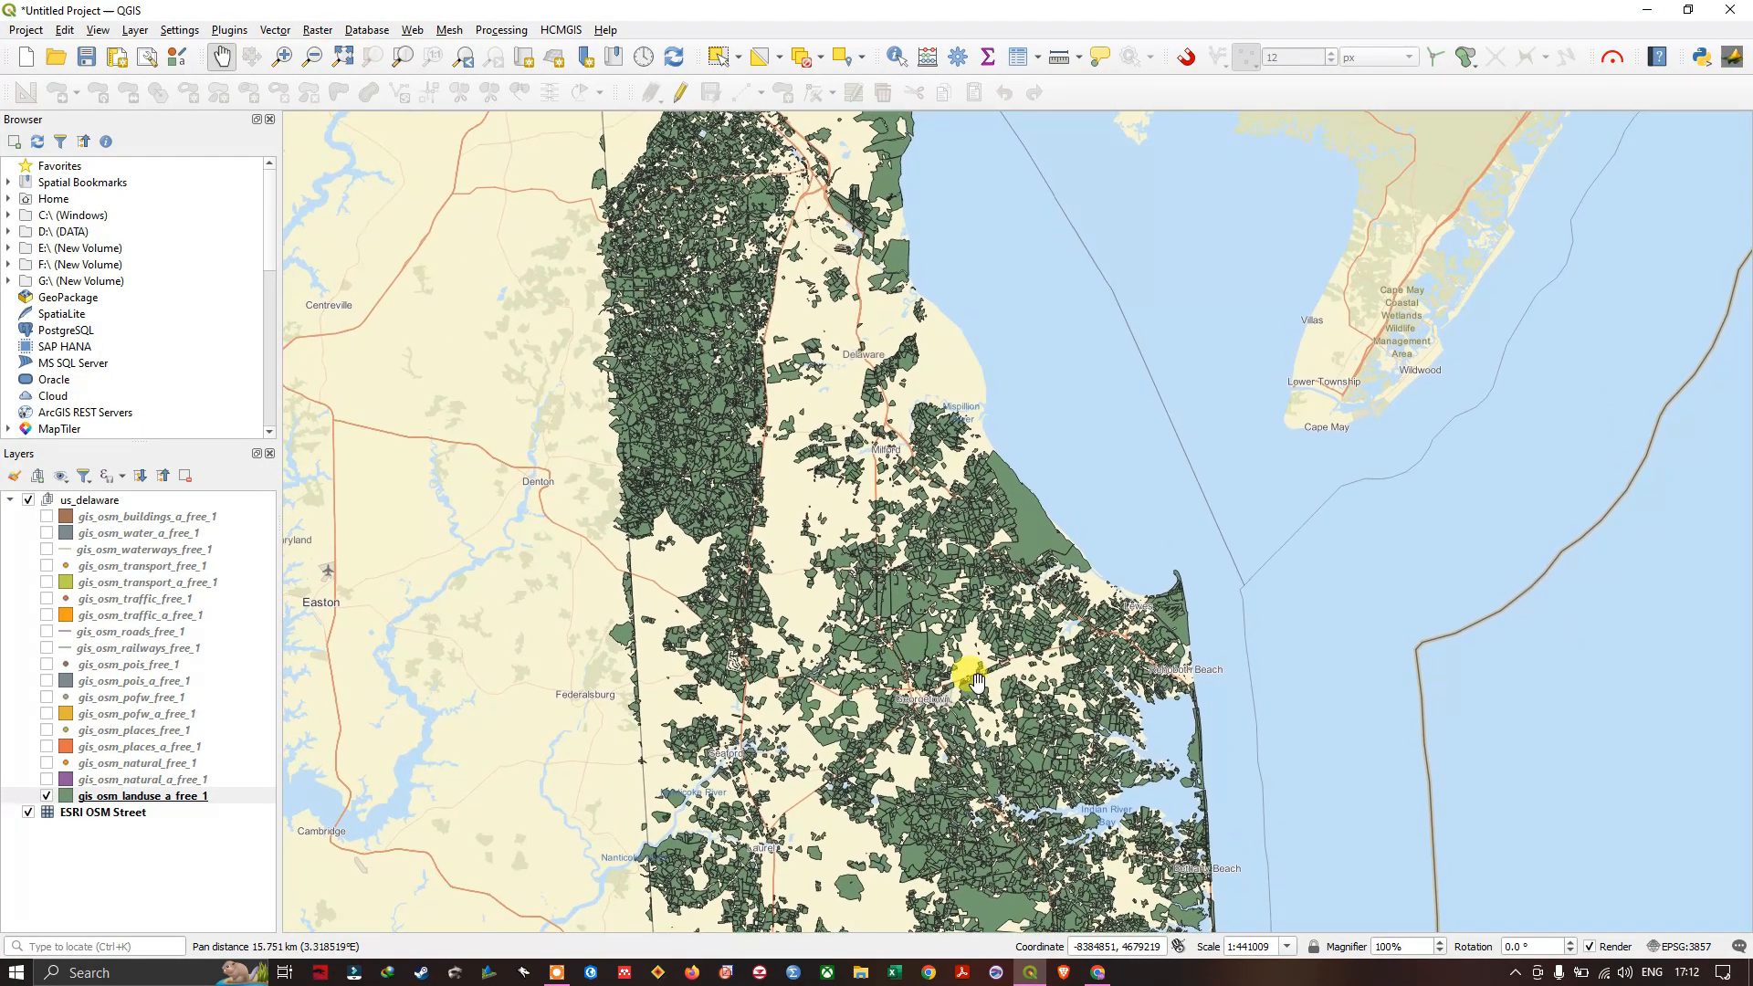